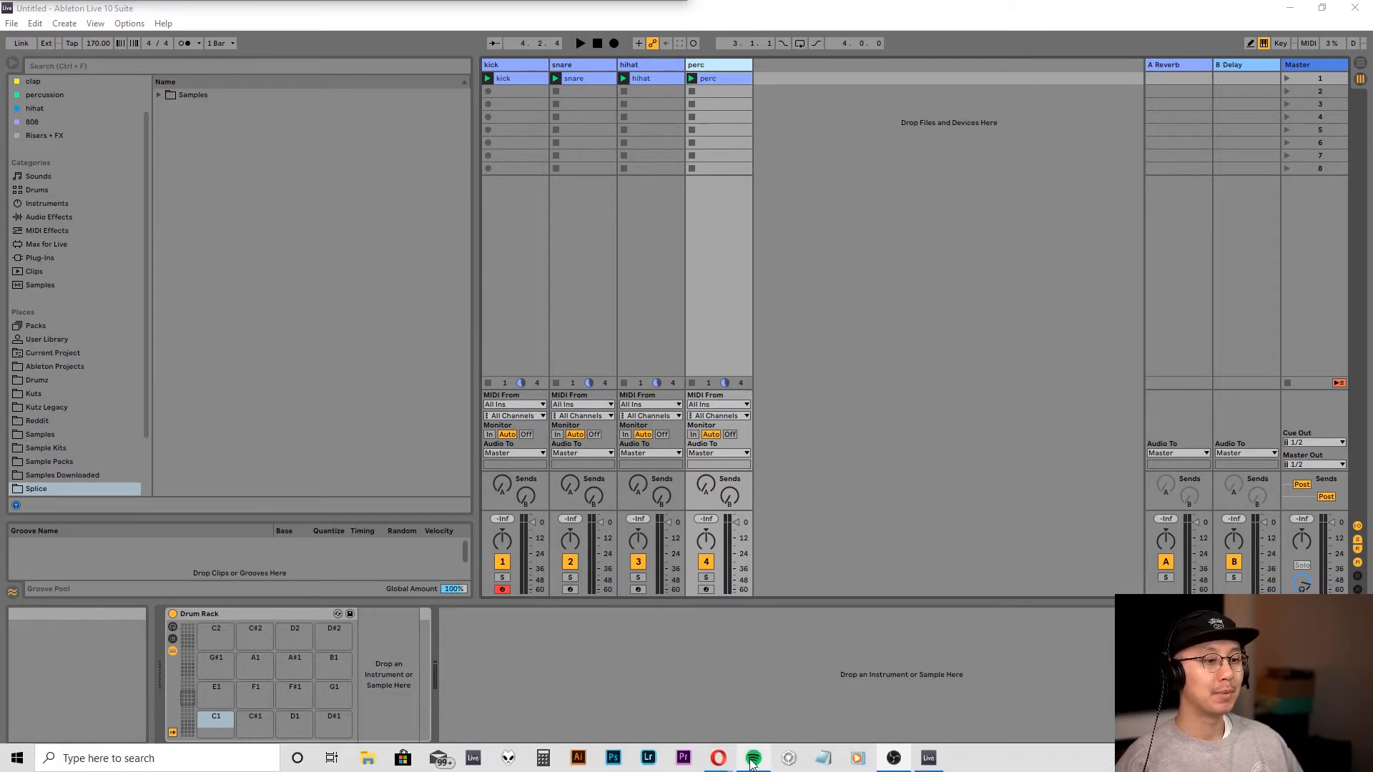
- Switch to Spotify, play a few seconds of the reference track Achoo by Keith Ape, pause it and put the player away
click(752, 764)
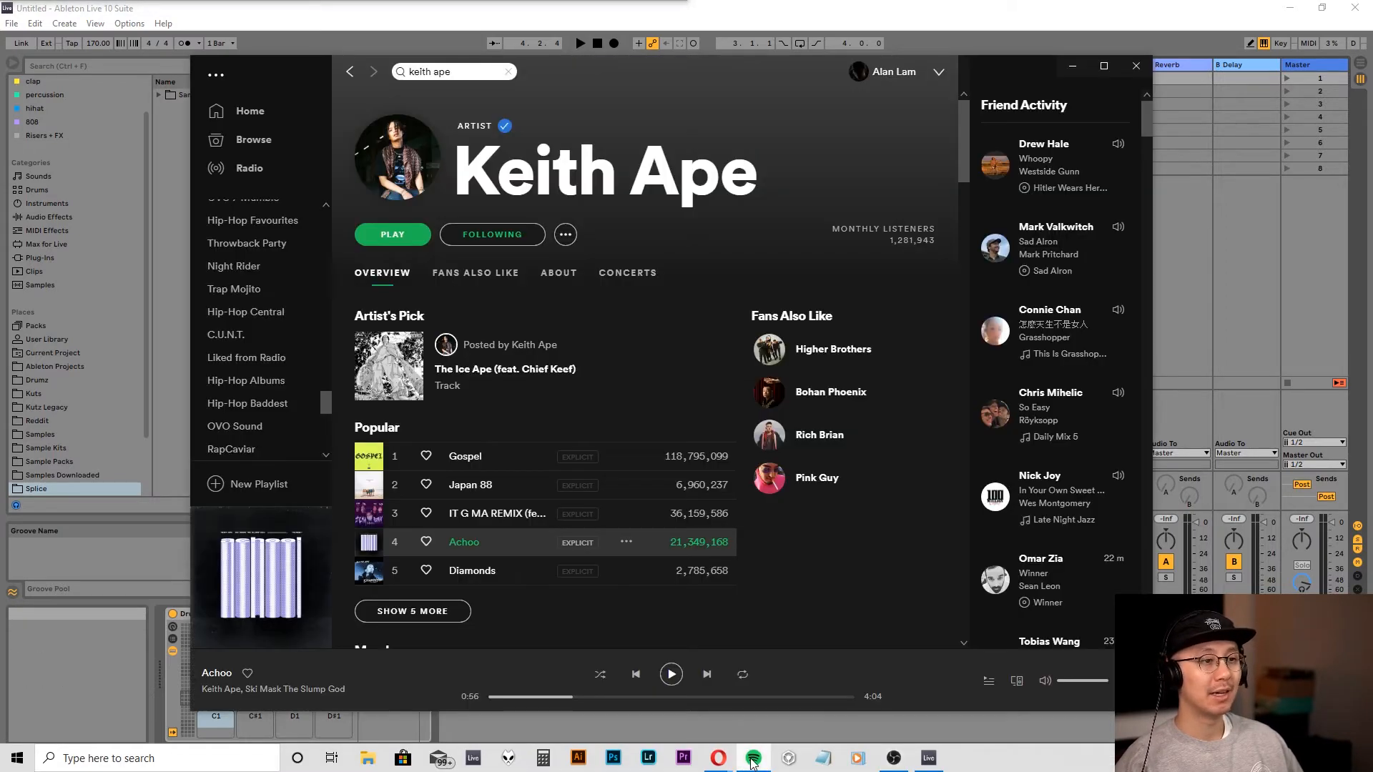
click(672, 675)
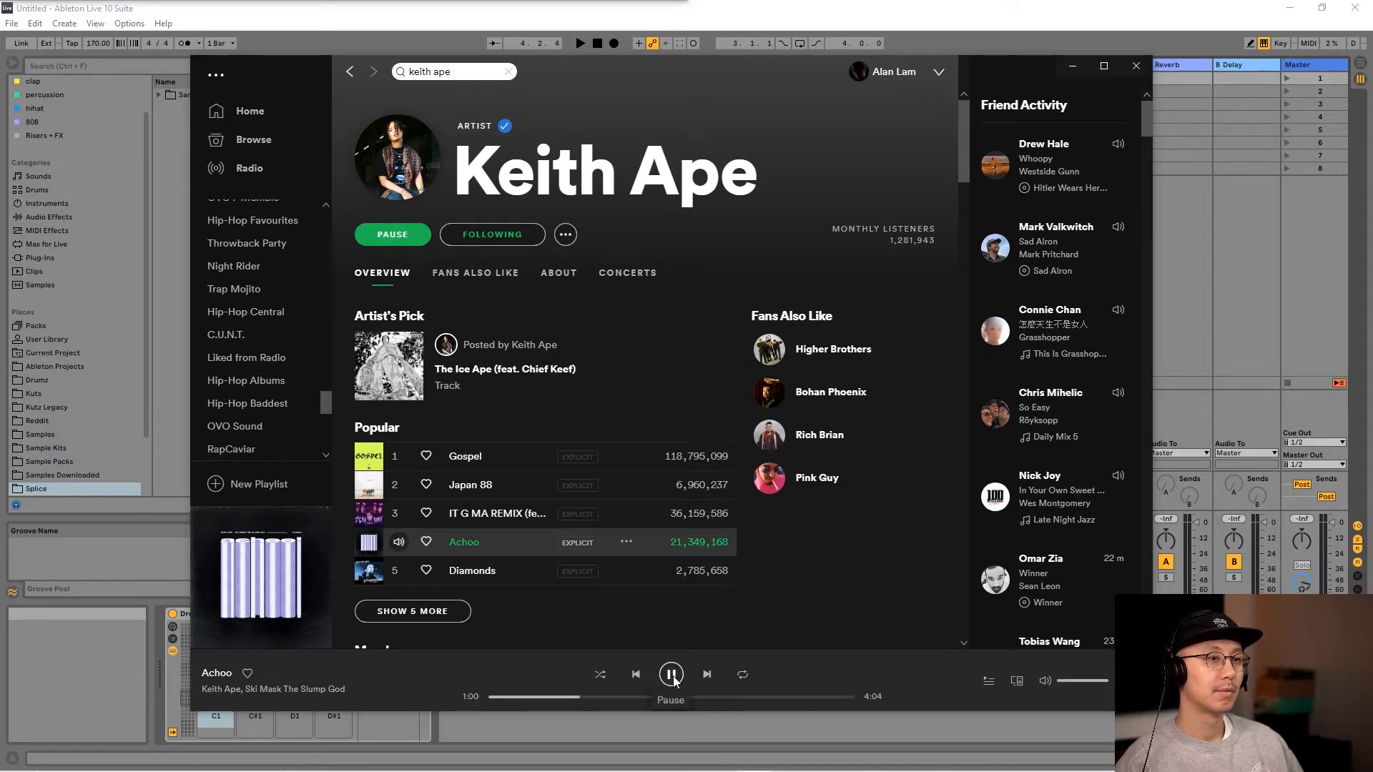
click(672, 675)
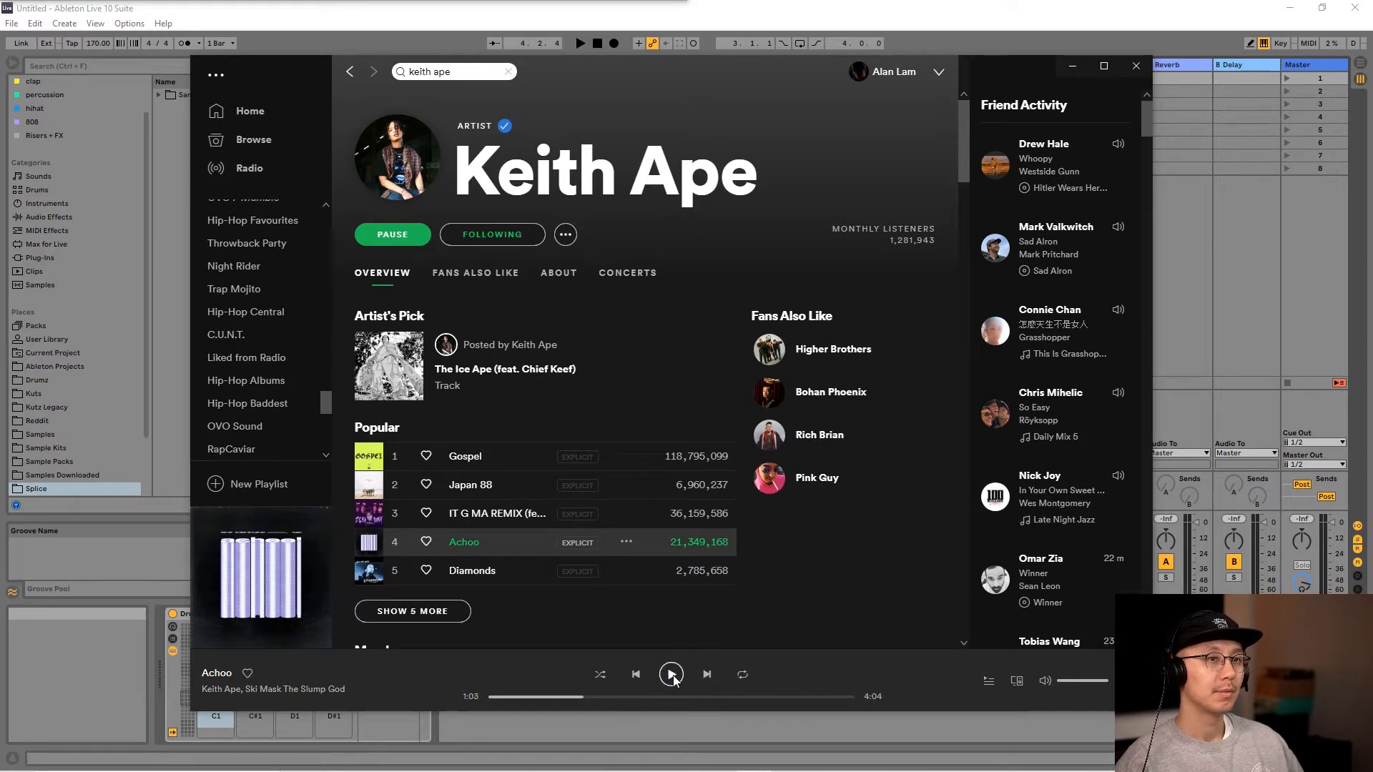
click(1071, 65)
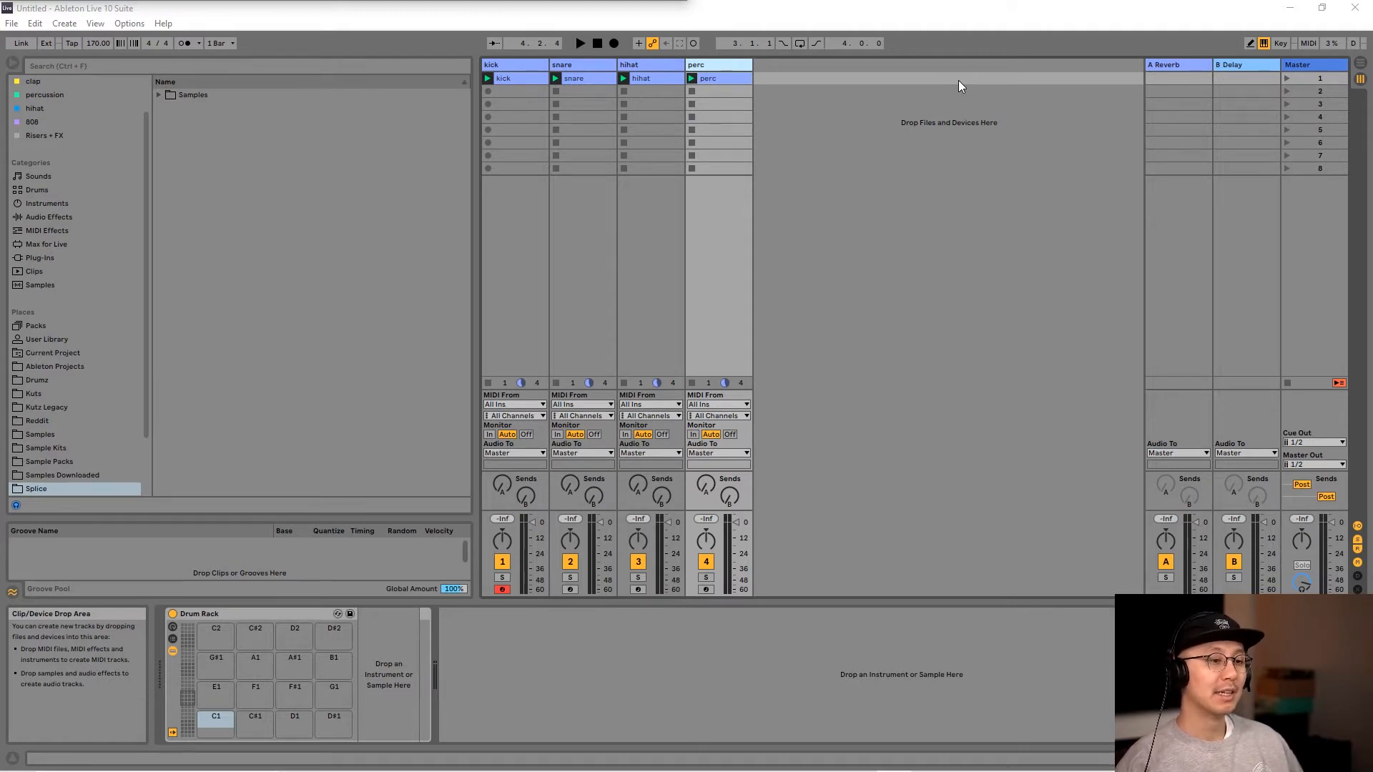
- Switch to the Opera window with r/Drumkits and look through the posts for free drum kits
mouse_move(892, 768)
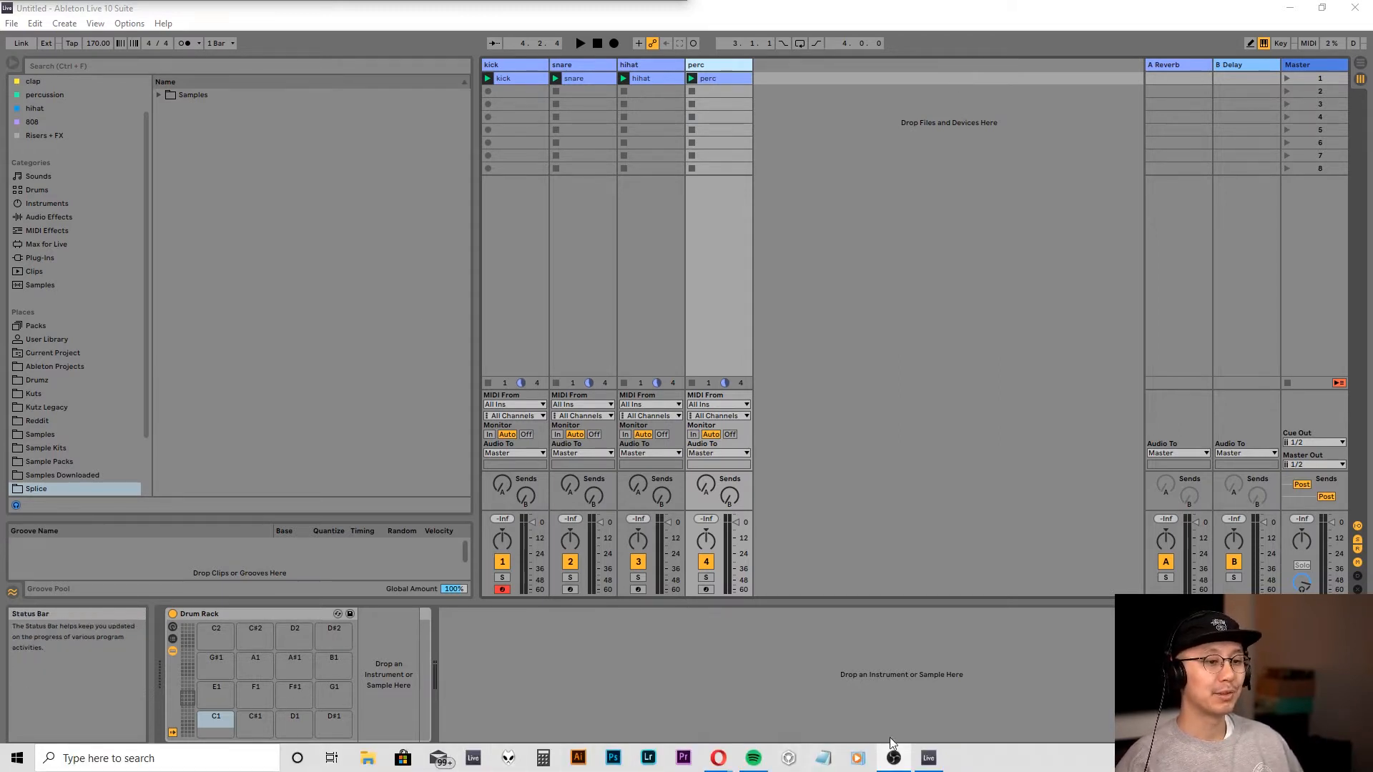
mouse_move(718, 758)
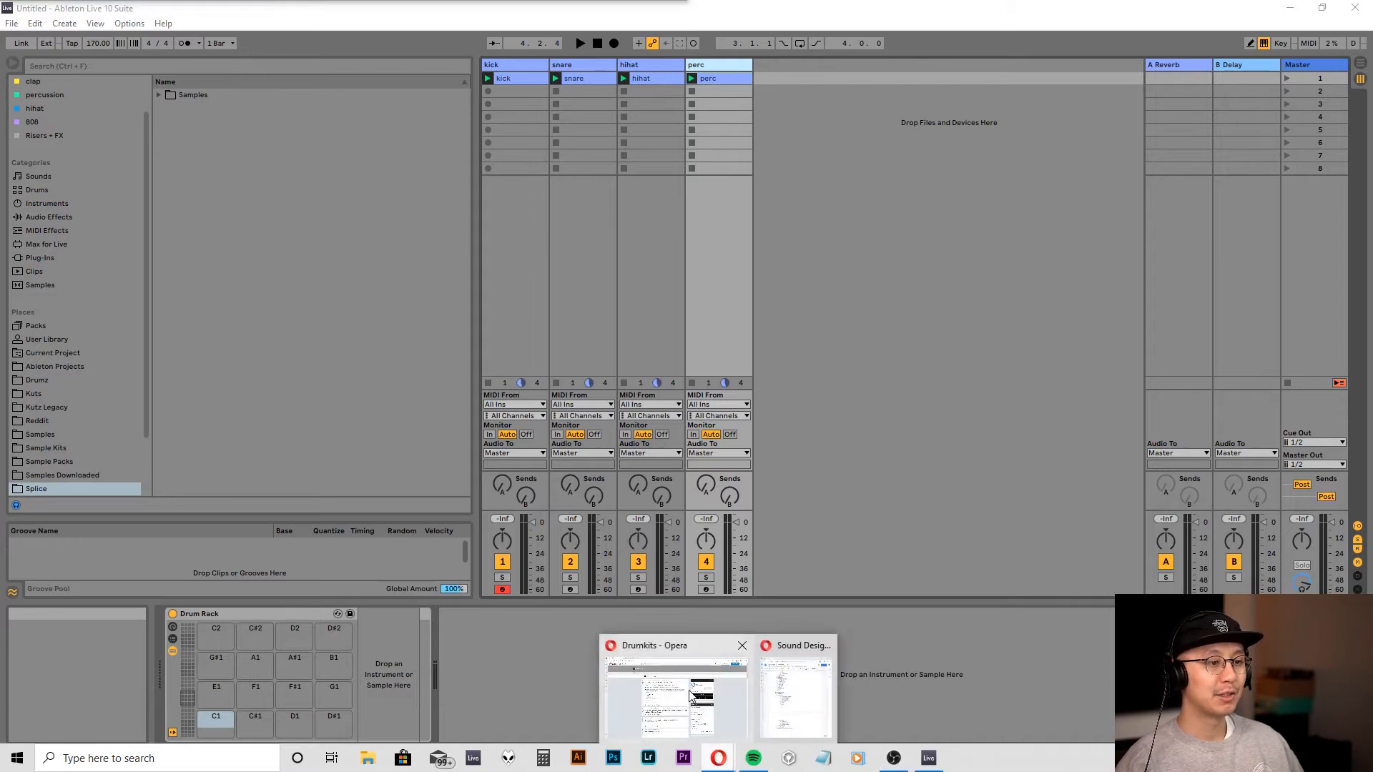
click(691, 695)
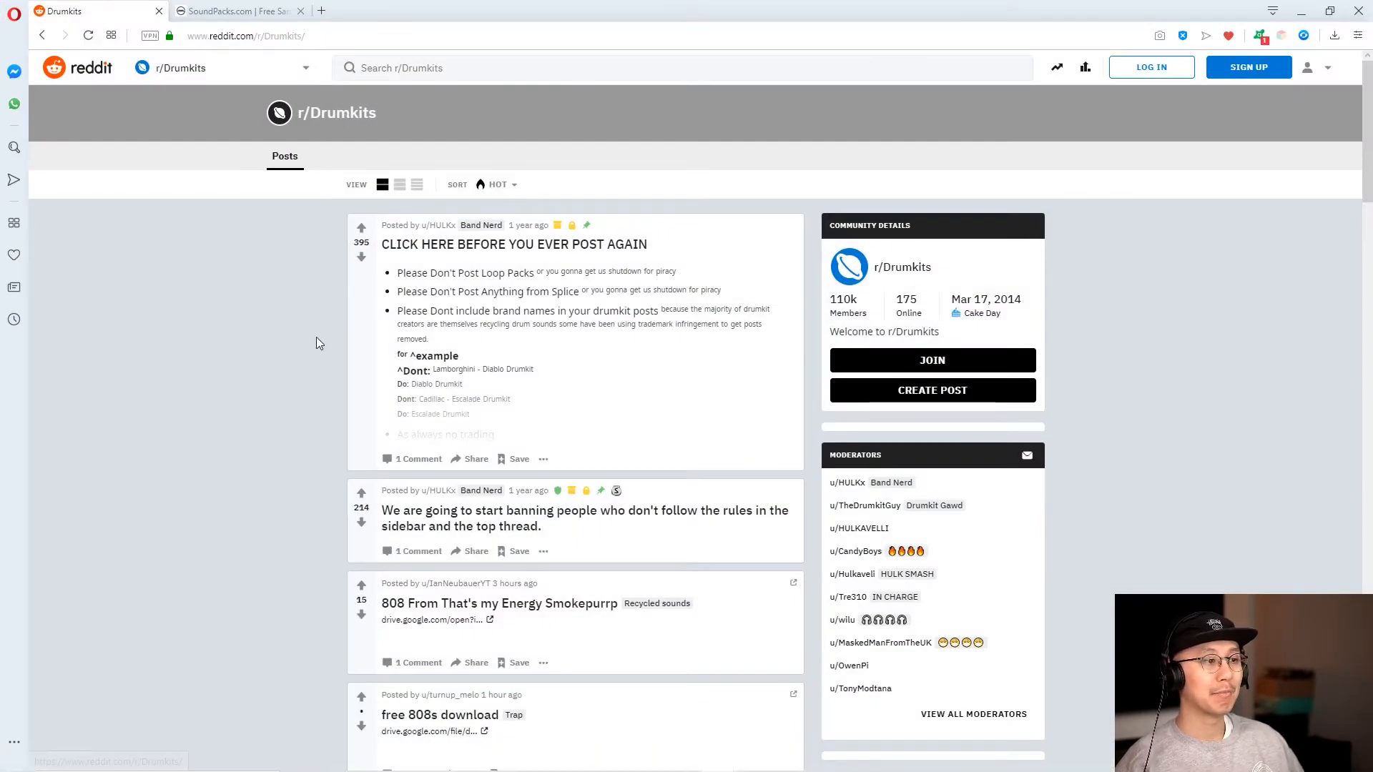
scroll(316, 337, down, 4)
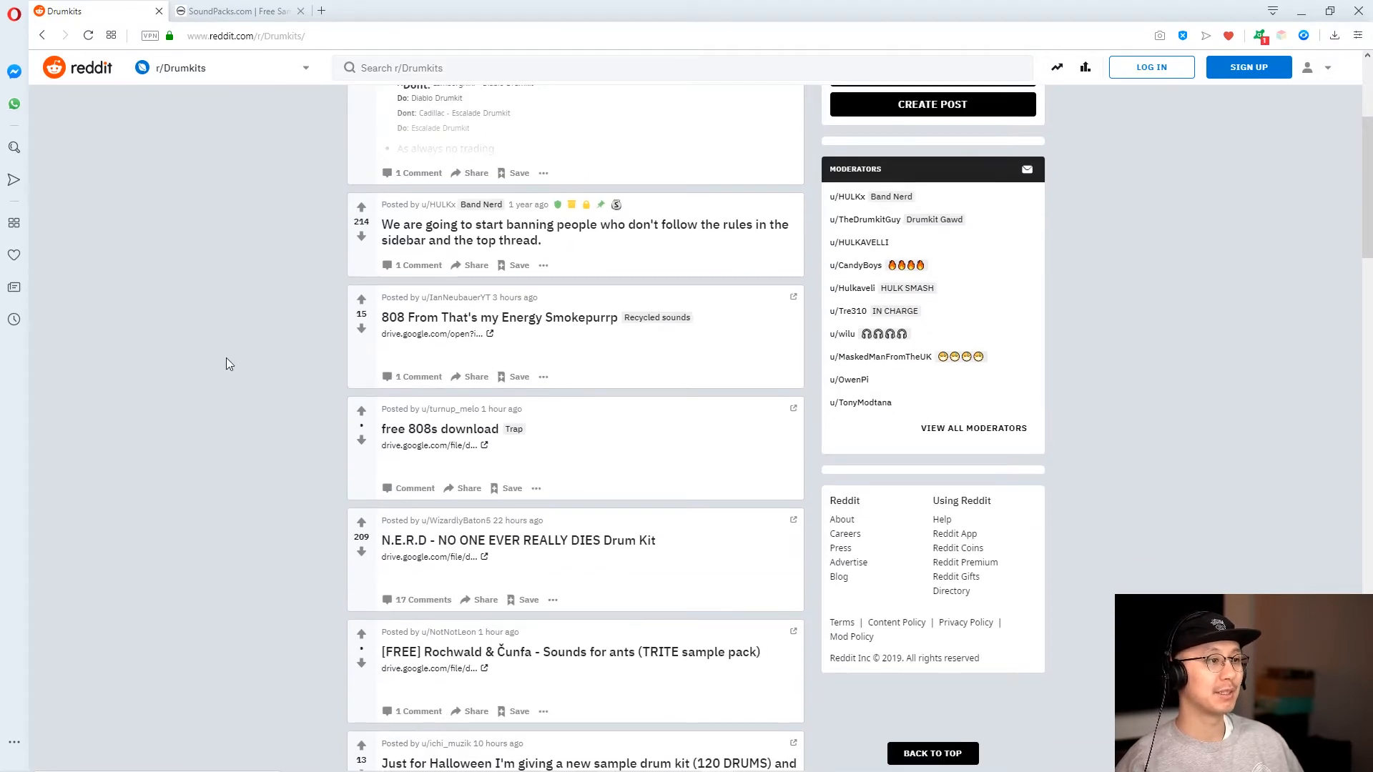
scroll(196, 432, down, 2)
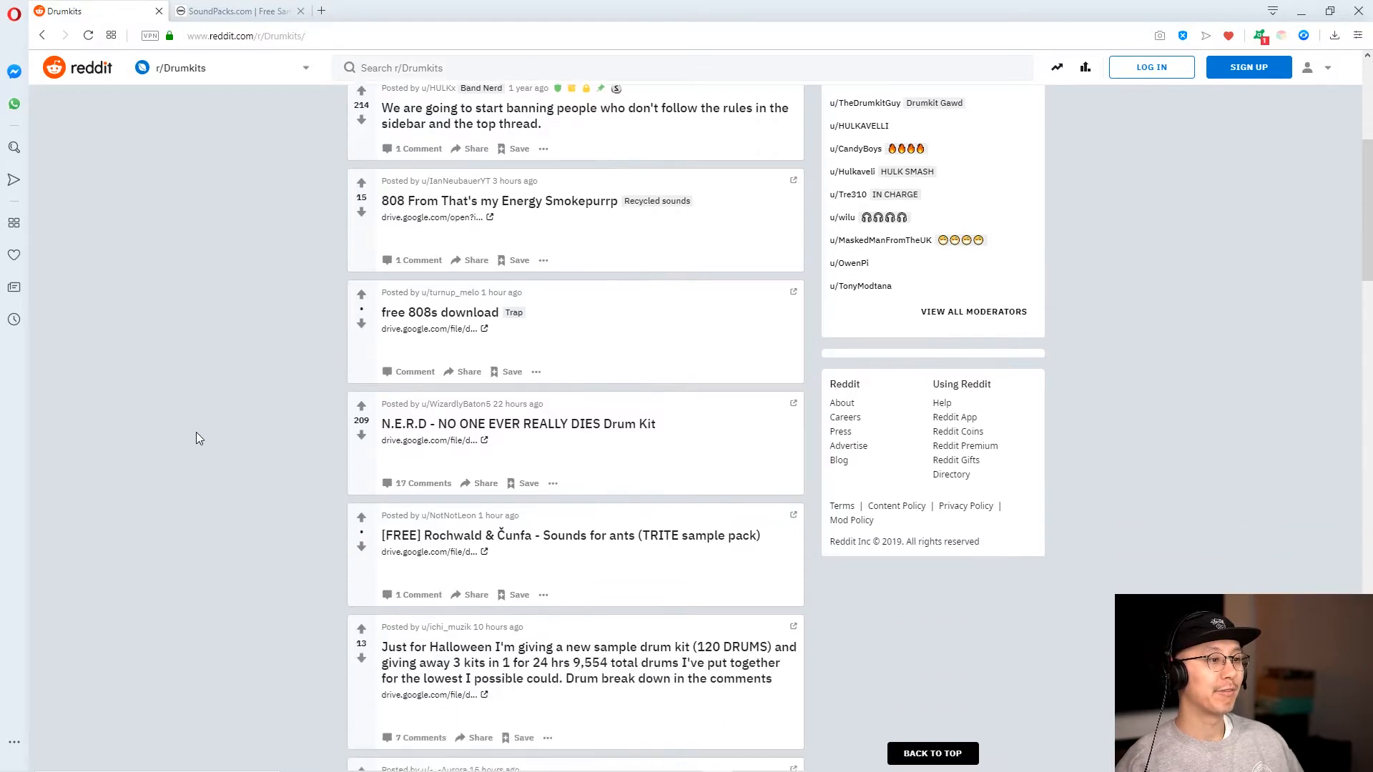
scroll(527, 389, up, 2)
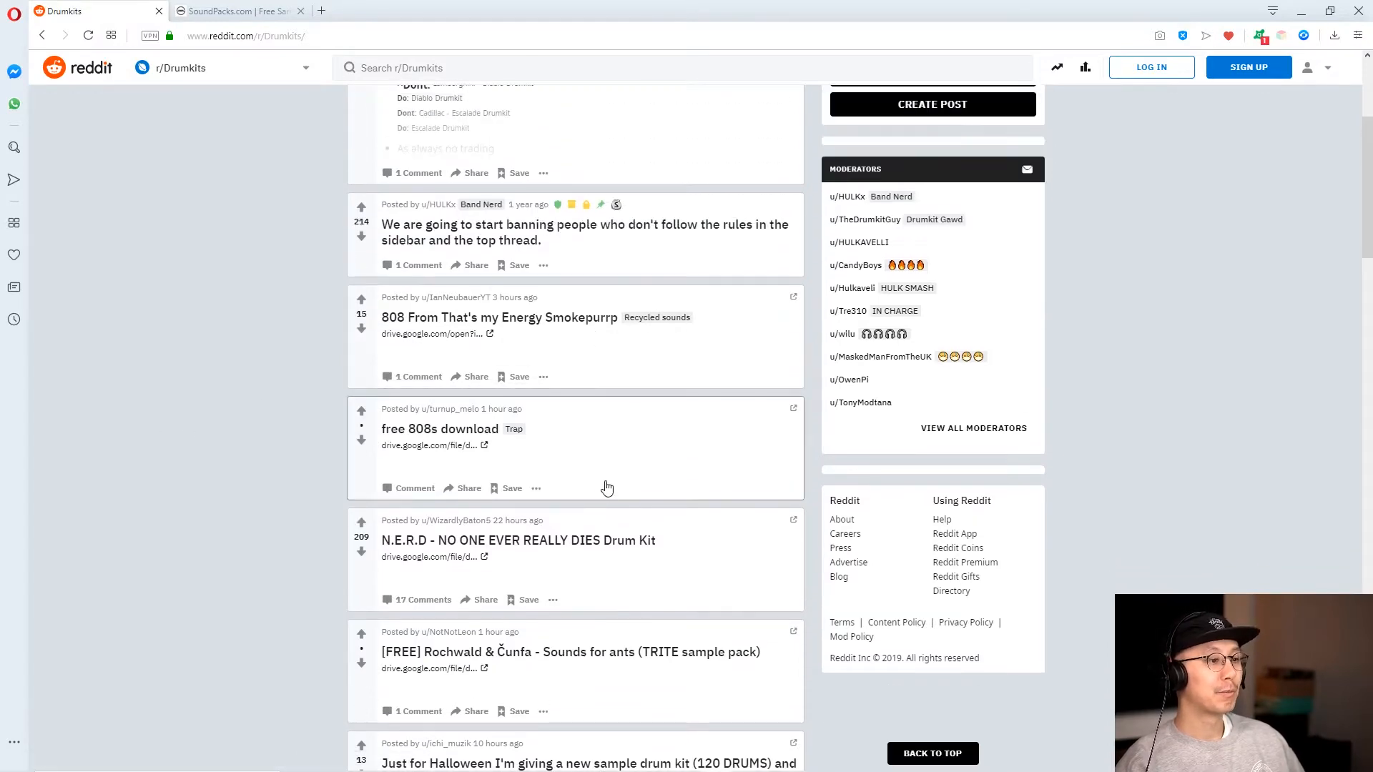
scroll(604, 485, down, 4)
scroll(390, 521, down, 5)
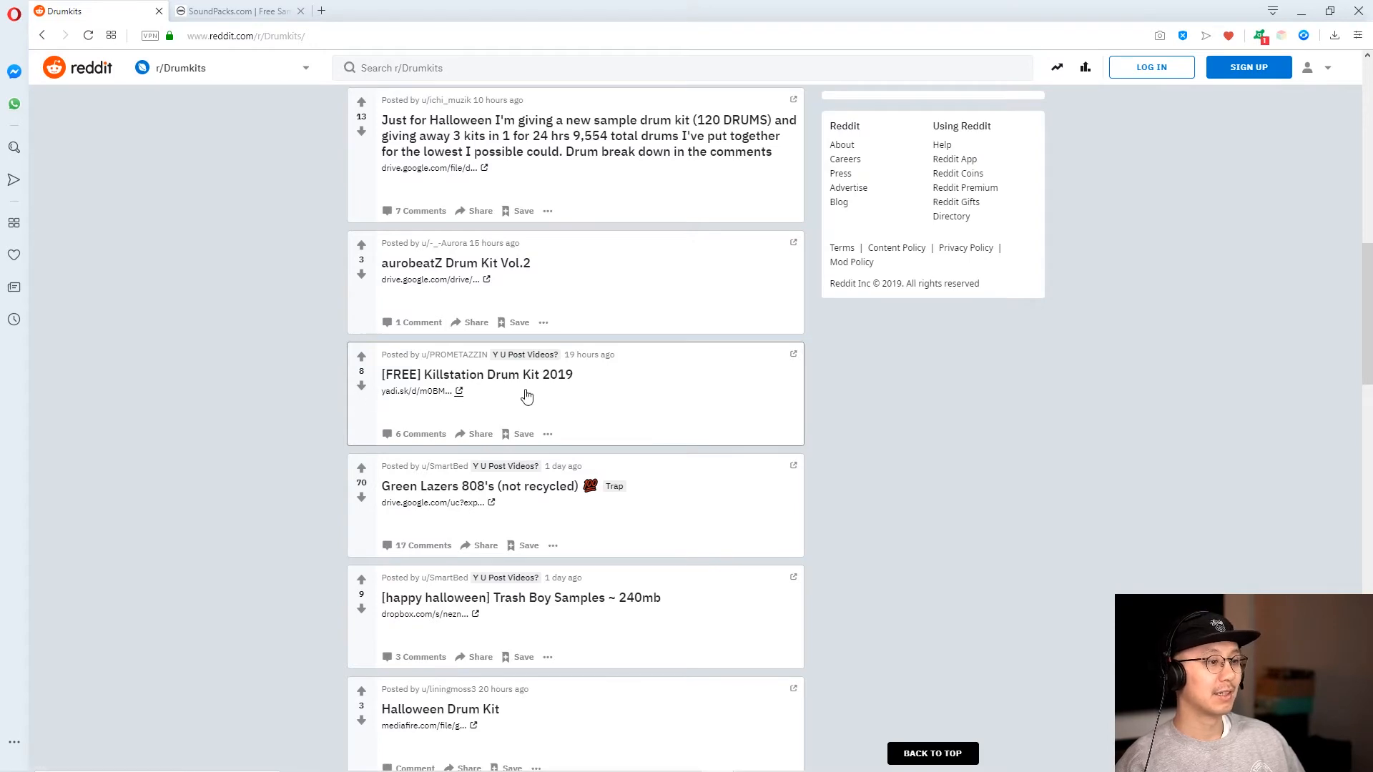
scroll(162, 509, down, 5)
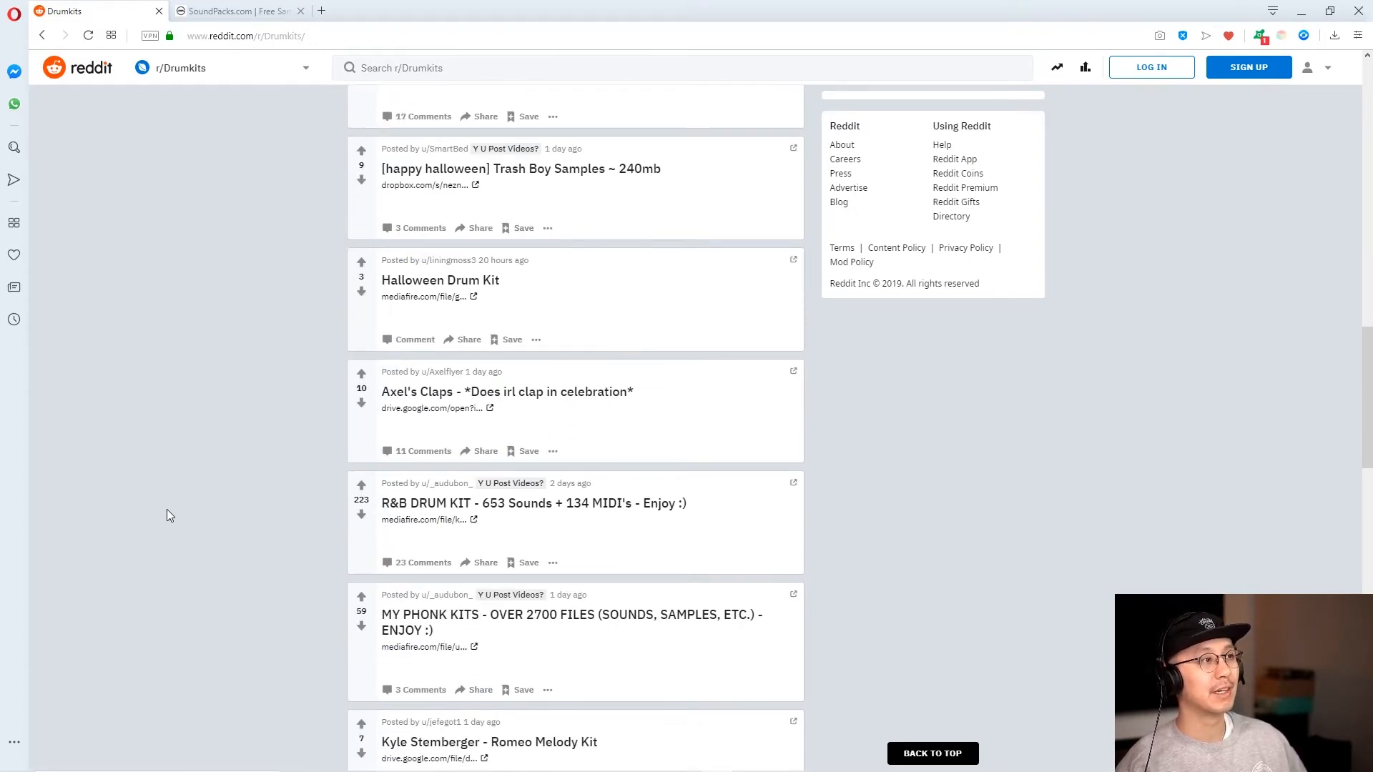
scroll(166, 509, up, 5)
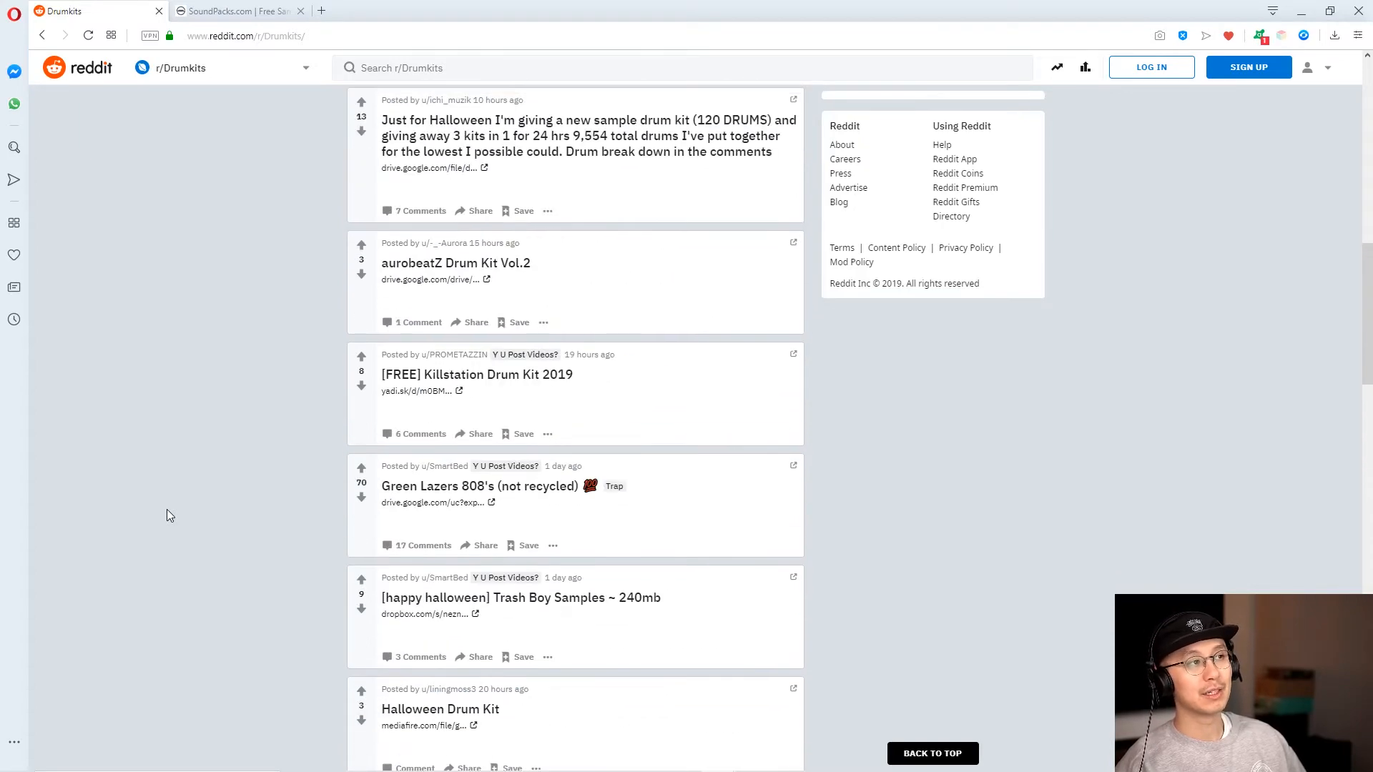
- Search SoundPacks.com for "trap"
click(241, 14)
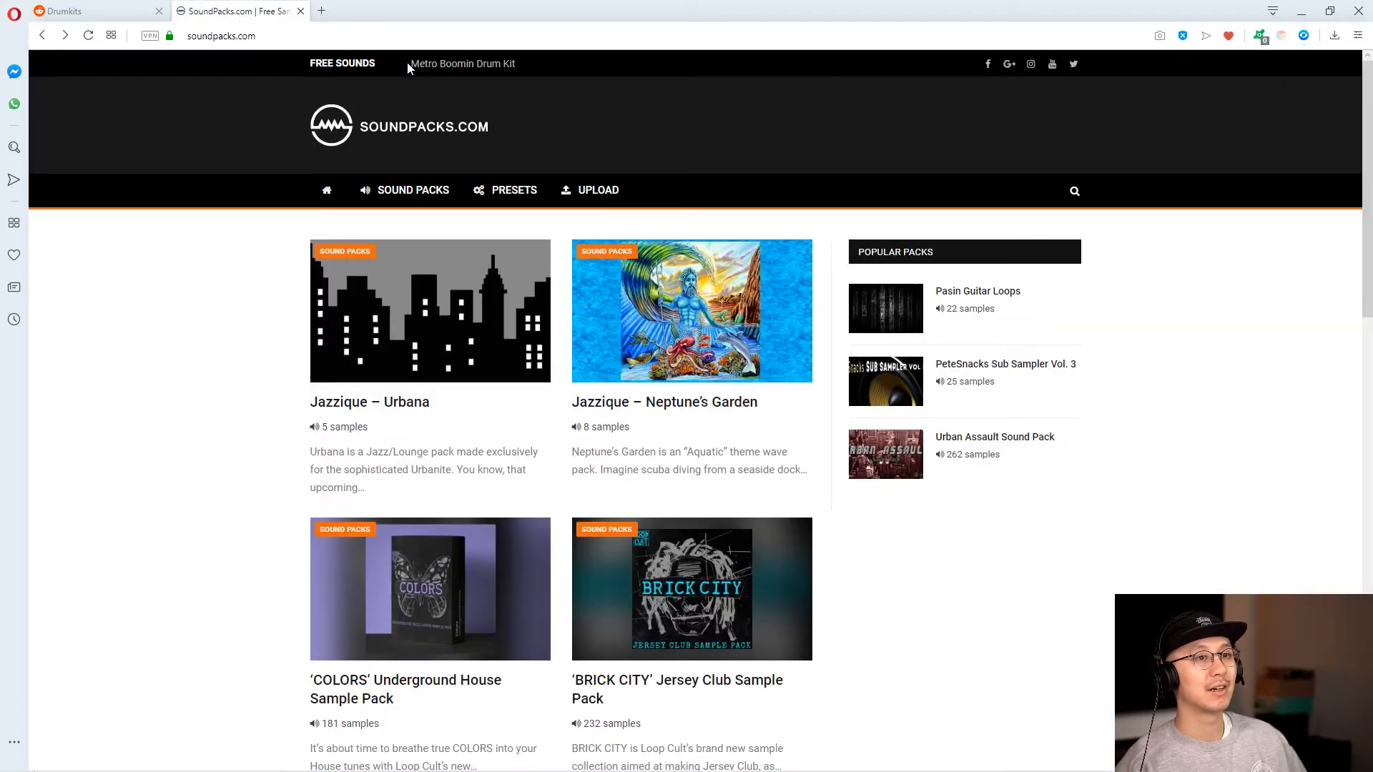
click(1074, 191)
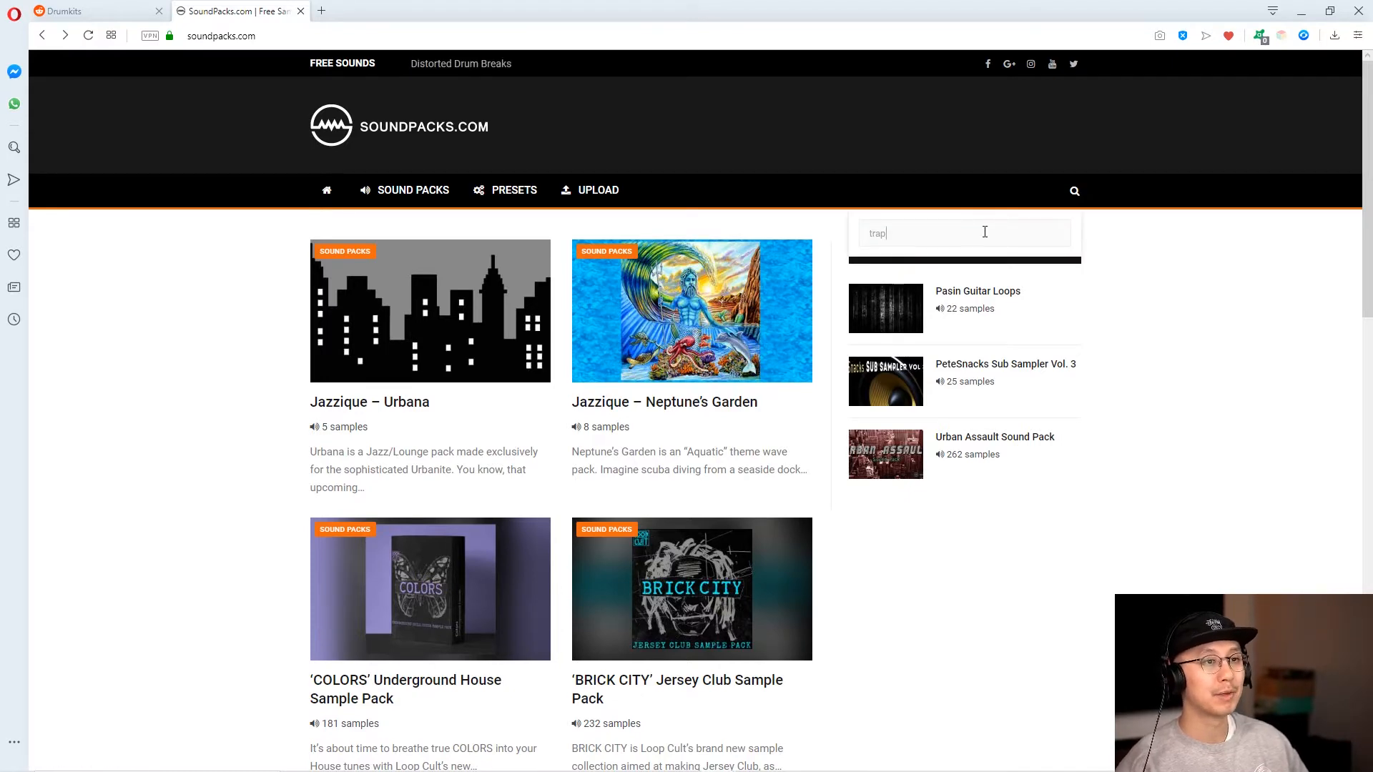
text(trap)
key(Return)
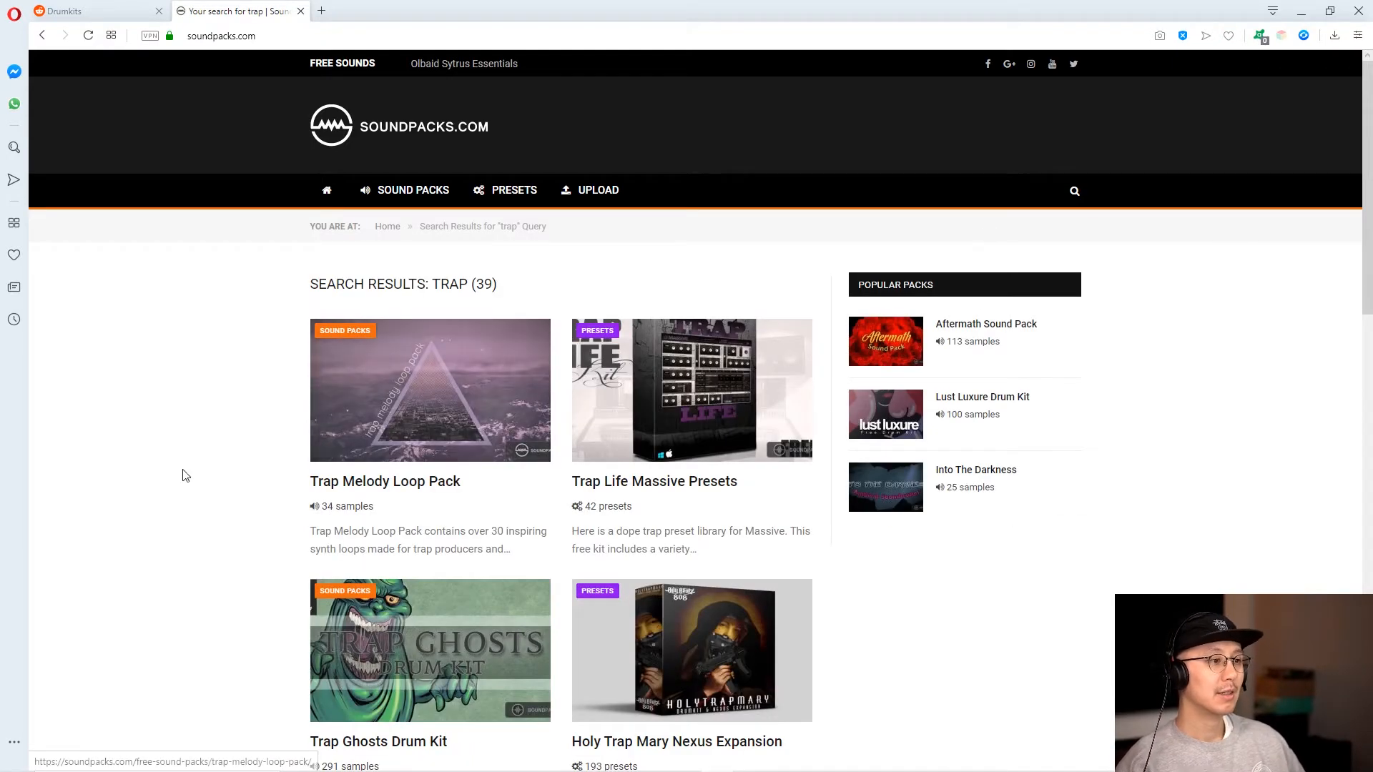
- Look through the SoundPacks.com results for free trap sound packs, drum kits and presets
scroll(182, 477, down, 3)
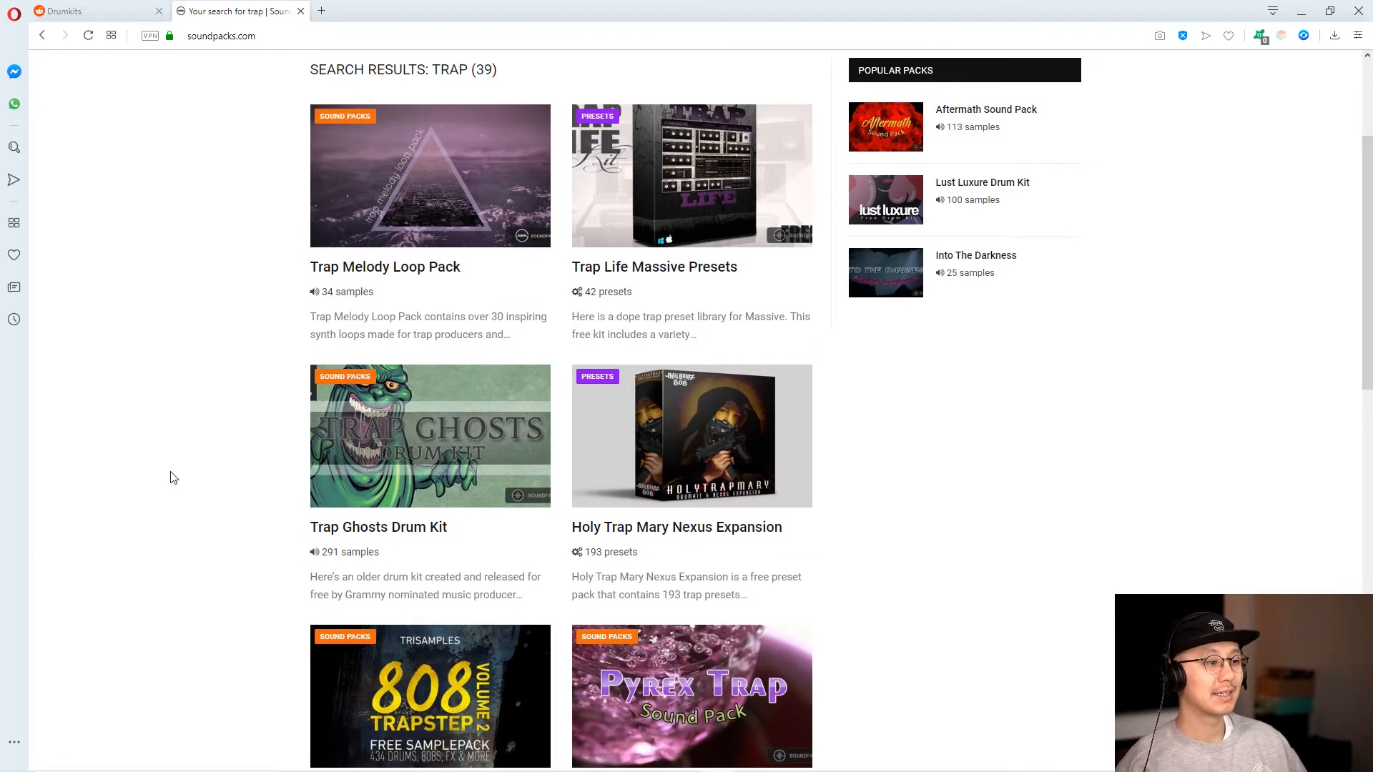
scroll(173, 478, down, 3)
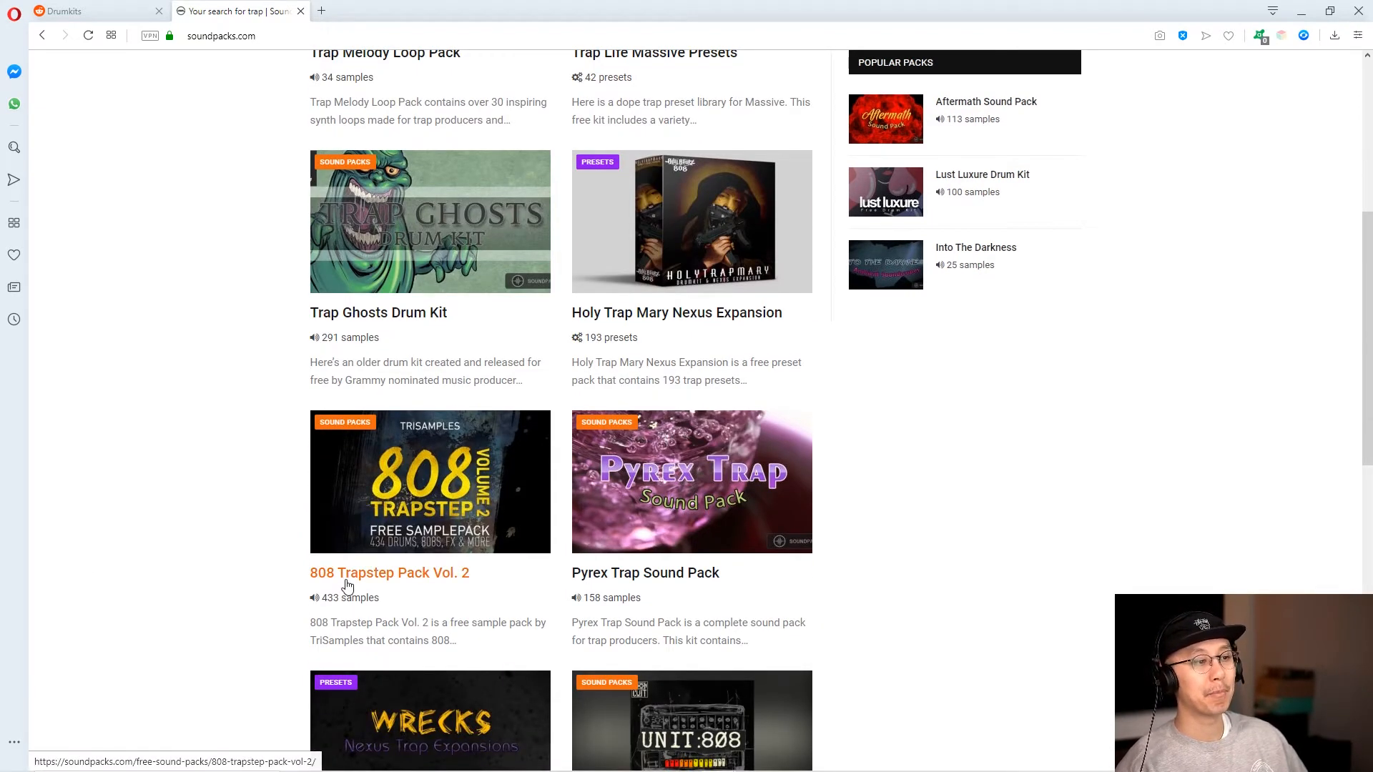
scroll(215, 501, down, 4)
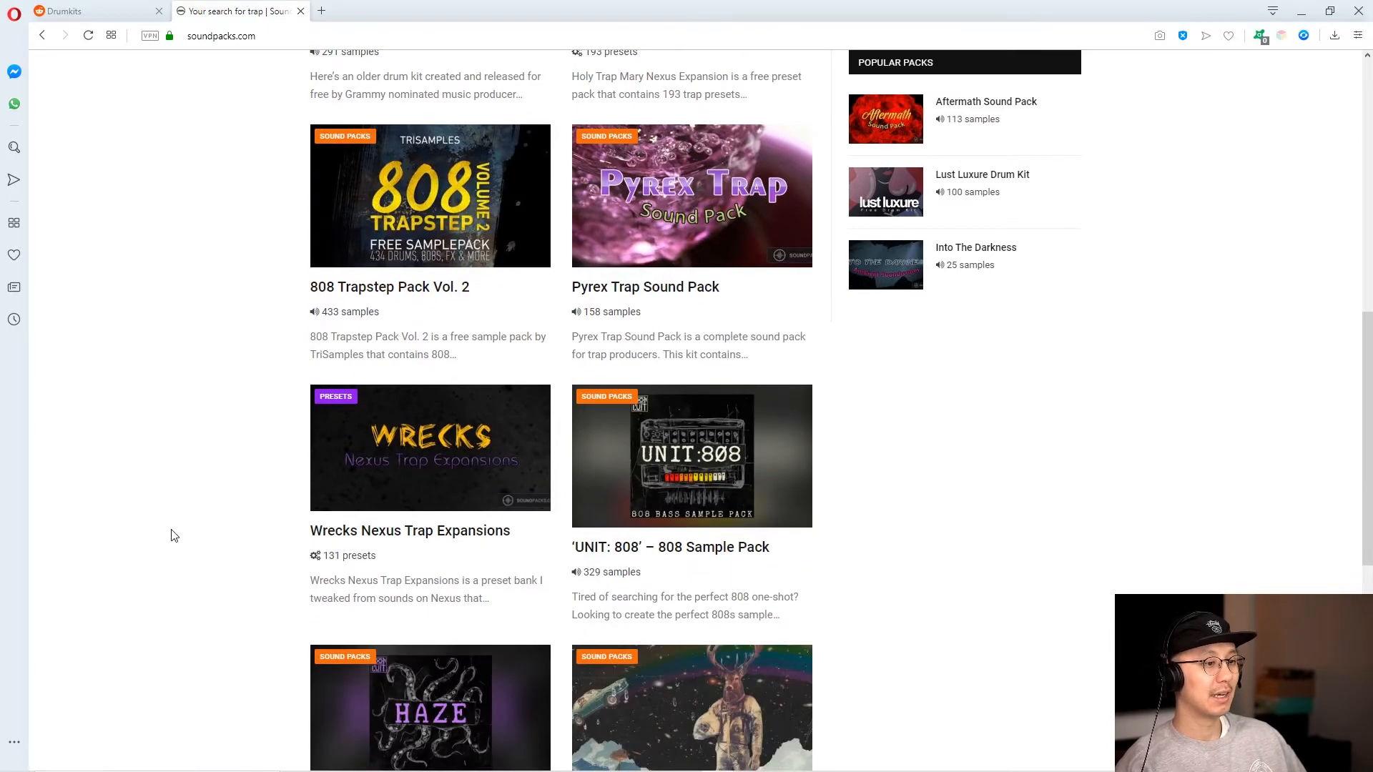
scroll(173, 536, down, 5)
scroll(301, 351, up, 7)
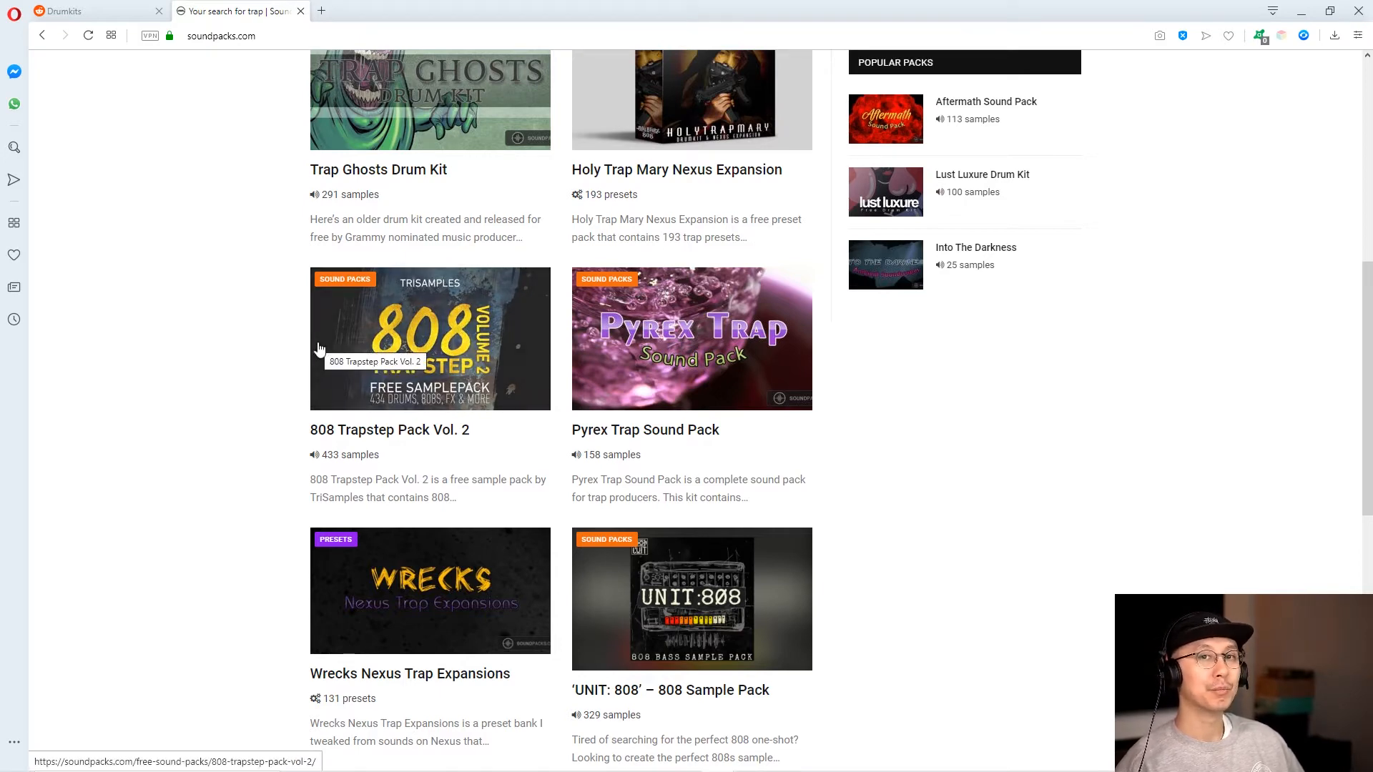
- Return to Ableton Live and add a Drum Rack instrument as a new track after the perc track
click(1303, 18)
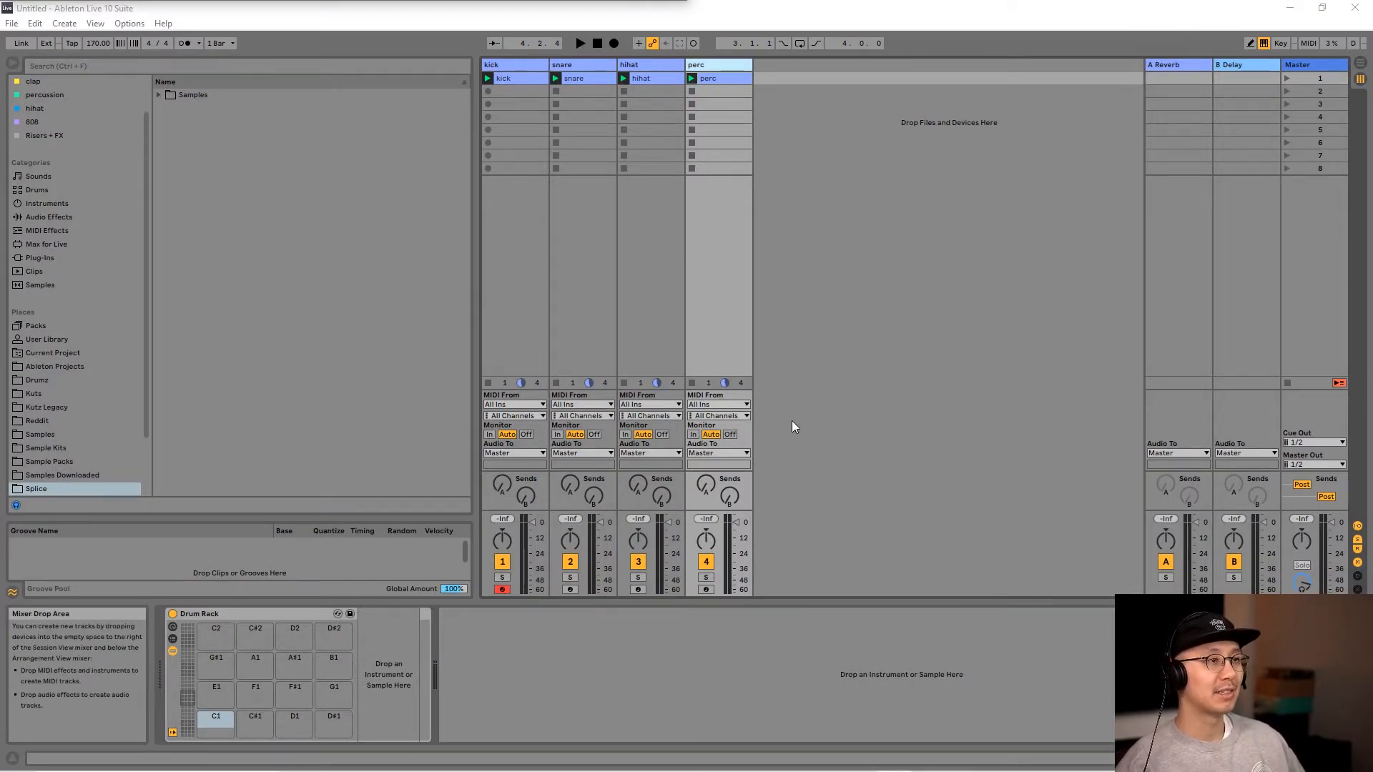
click(50, 204)
drag(200, 126, 864, 87)
- Delete the kick, snare, hihat and perc tracks so only the Drum Rack track is left
click(521, 70)
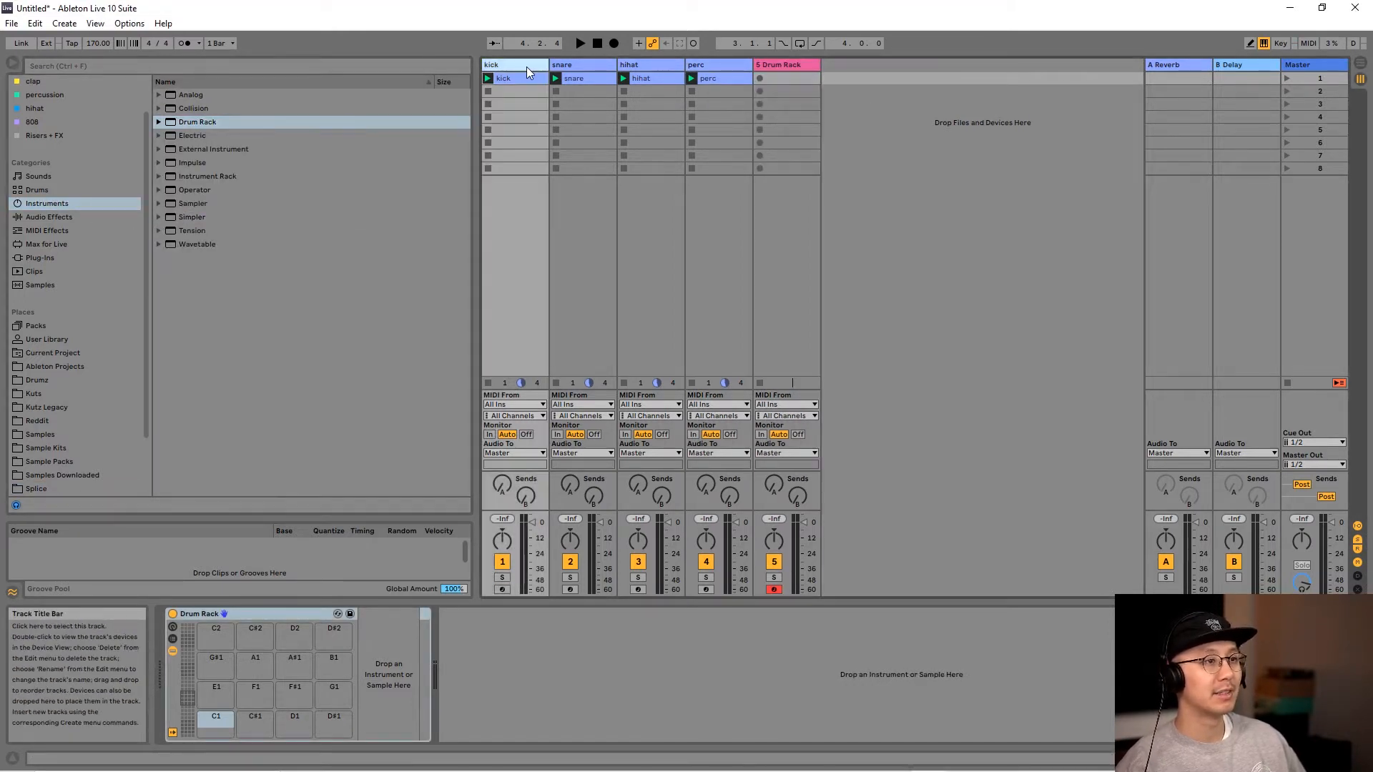
key(Delete)
key(Delete)
key(Delete)
key(Delete)
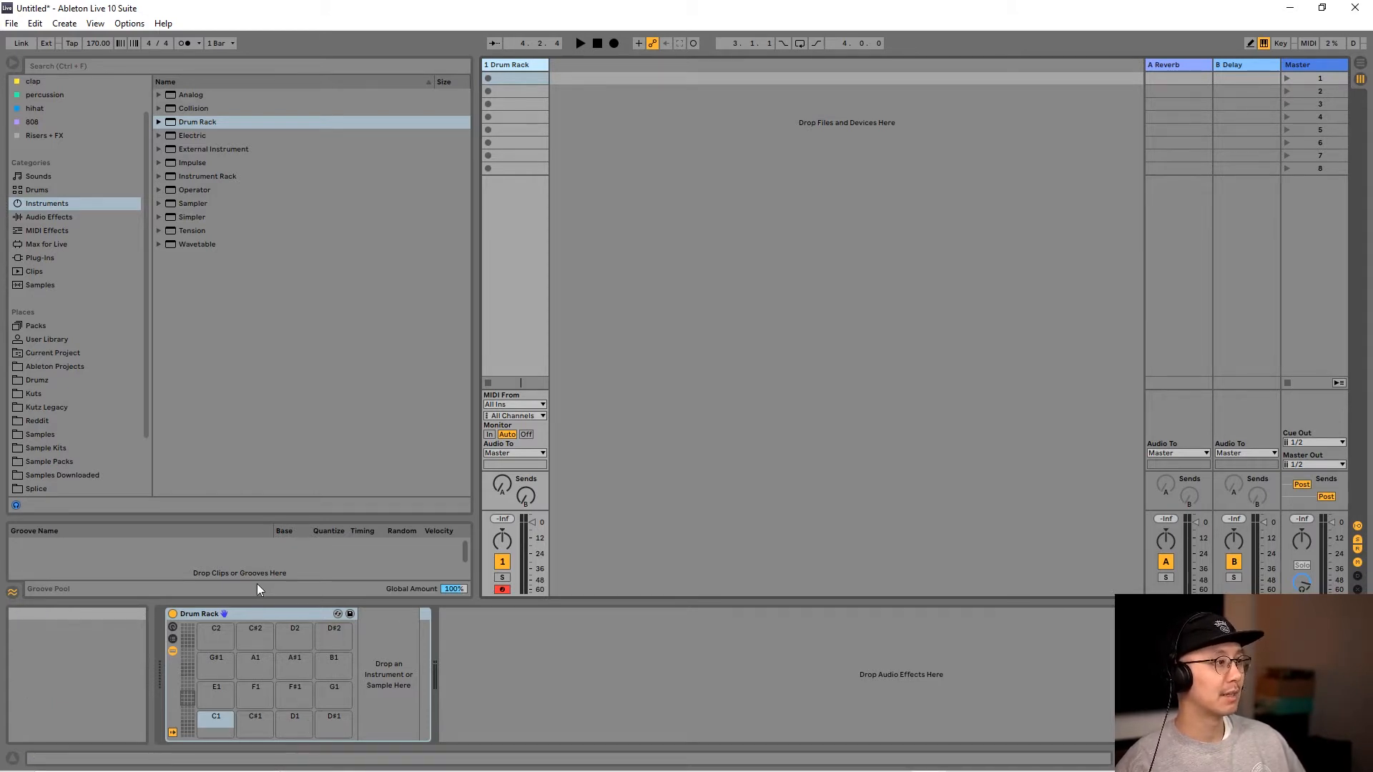
- Open the kick collection and audition several DJ_LUIAN and ENE_Bass kick samples
drag(146, 194, 145, 146)
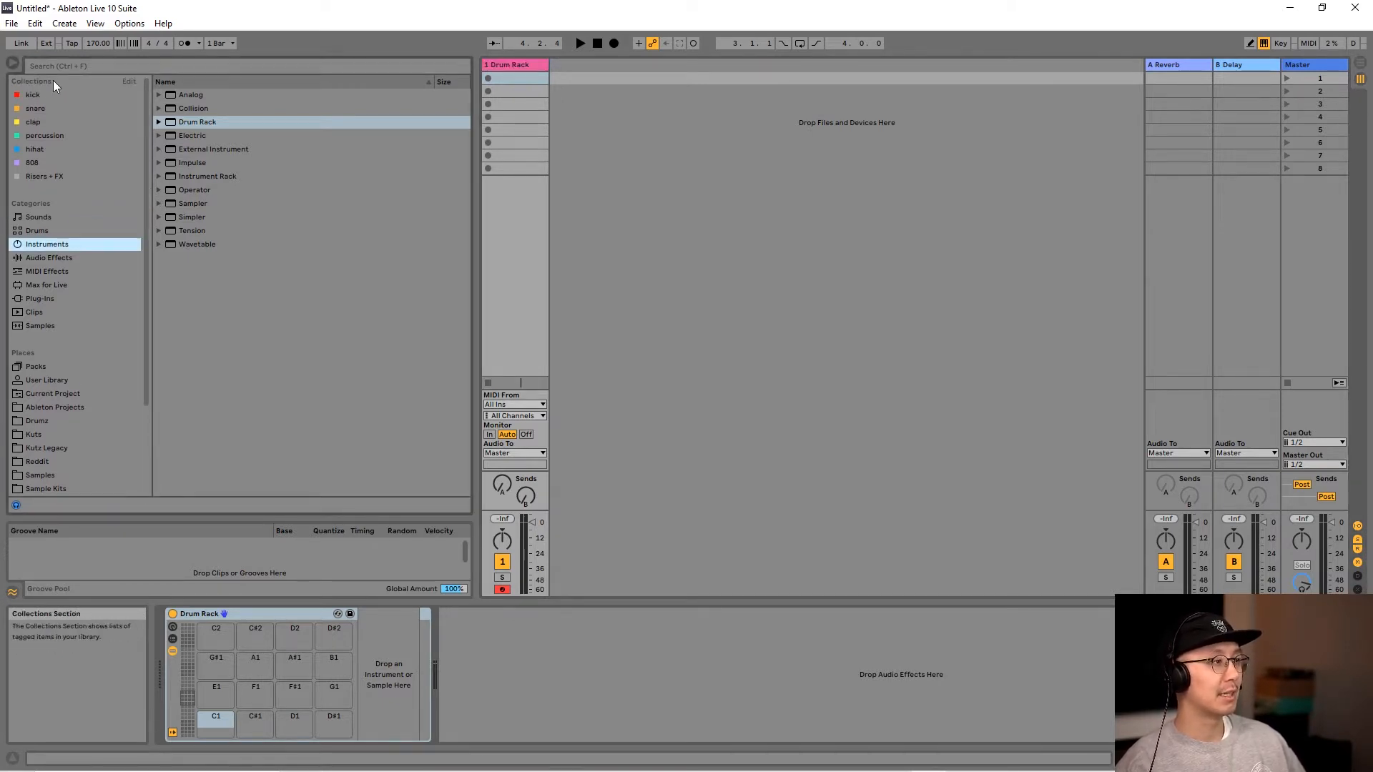
click(33, 95)
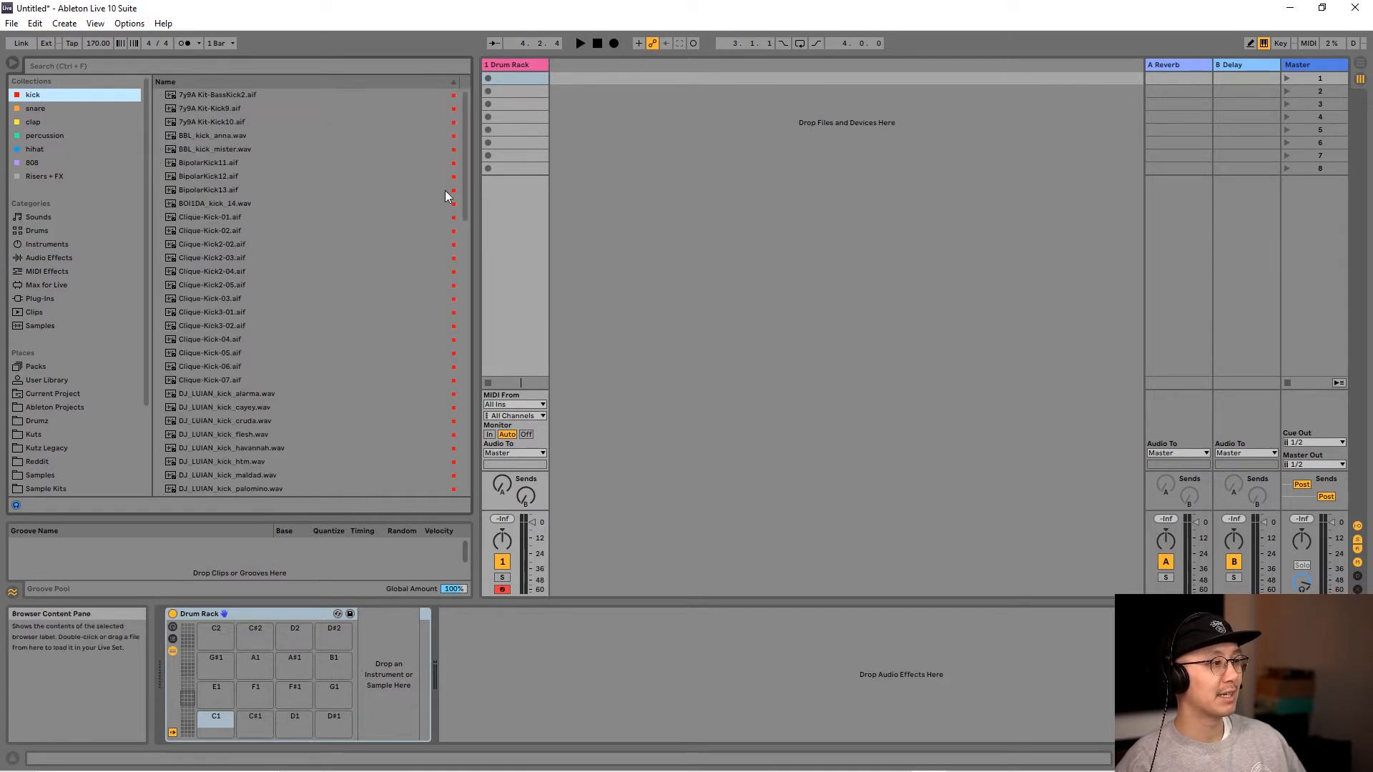
scroll(357, 213, down, 10)
scroll(321, 176, up, 5)
click(228, 203)
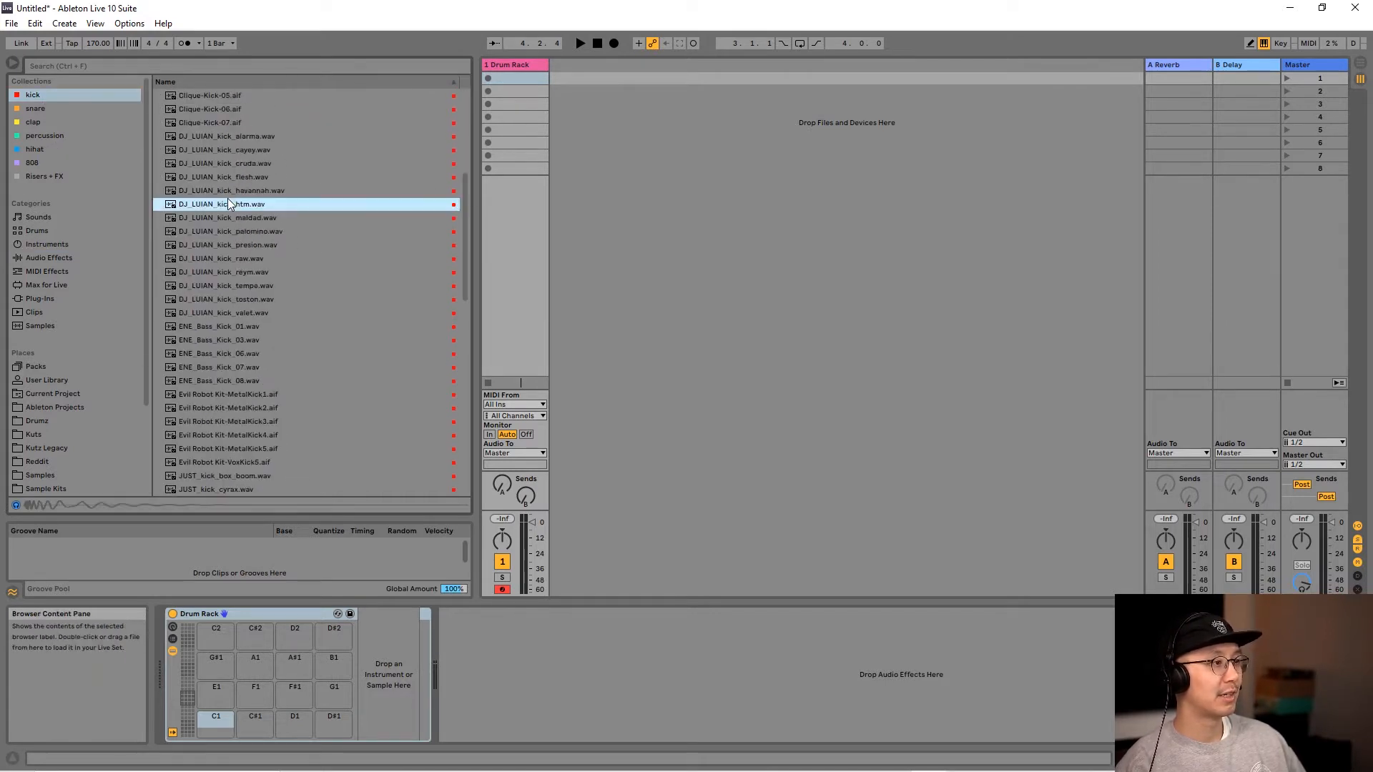
click(243, 259)
click(269, 313)
click(258, 246)
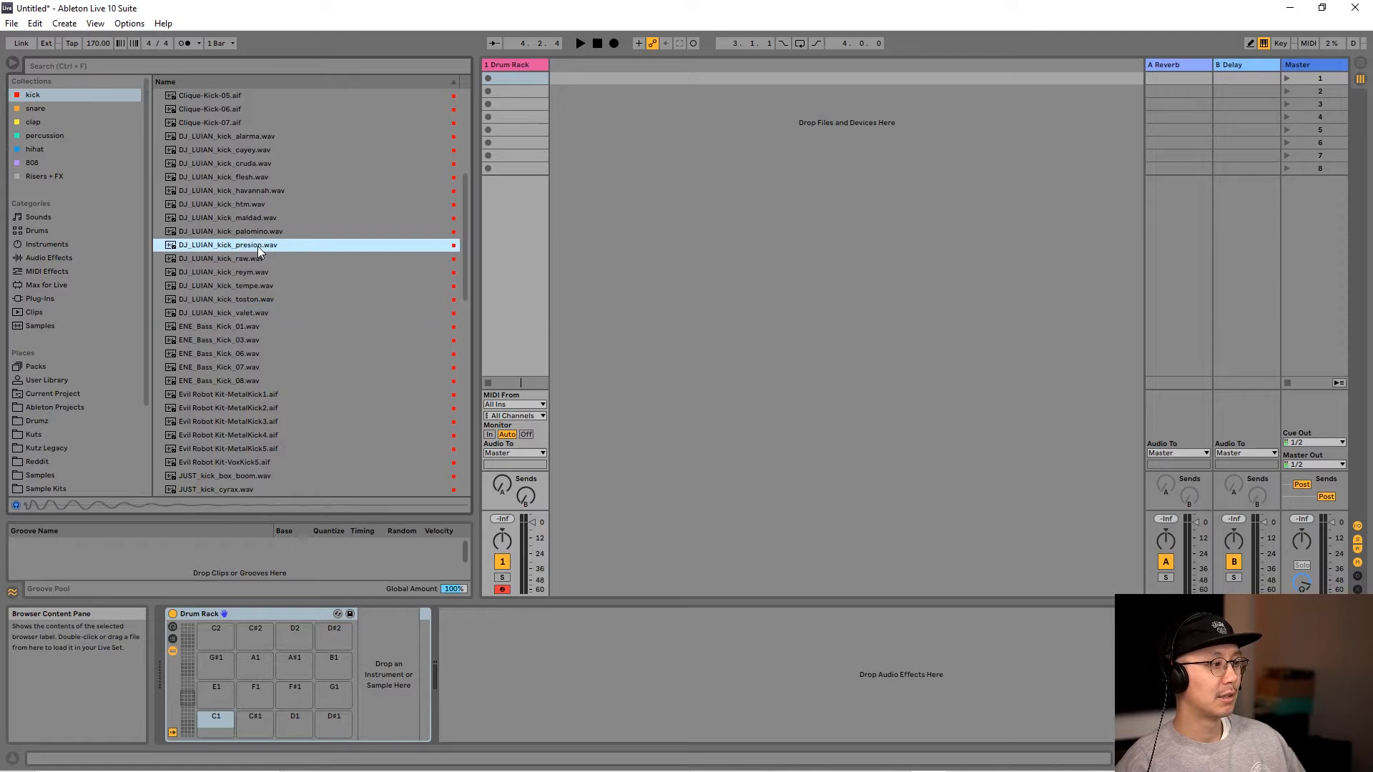
click(265, 312)
click(245, 177)
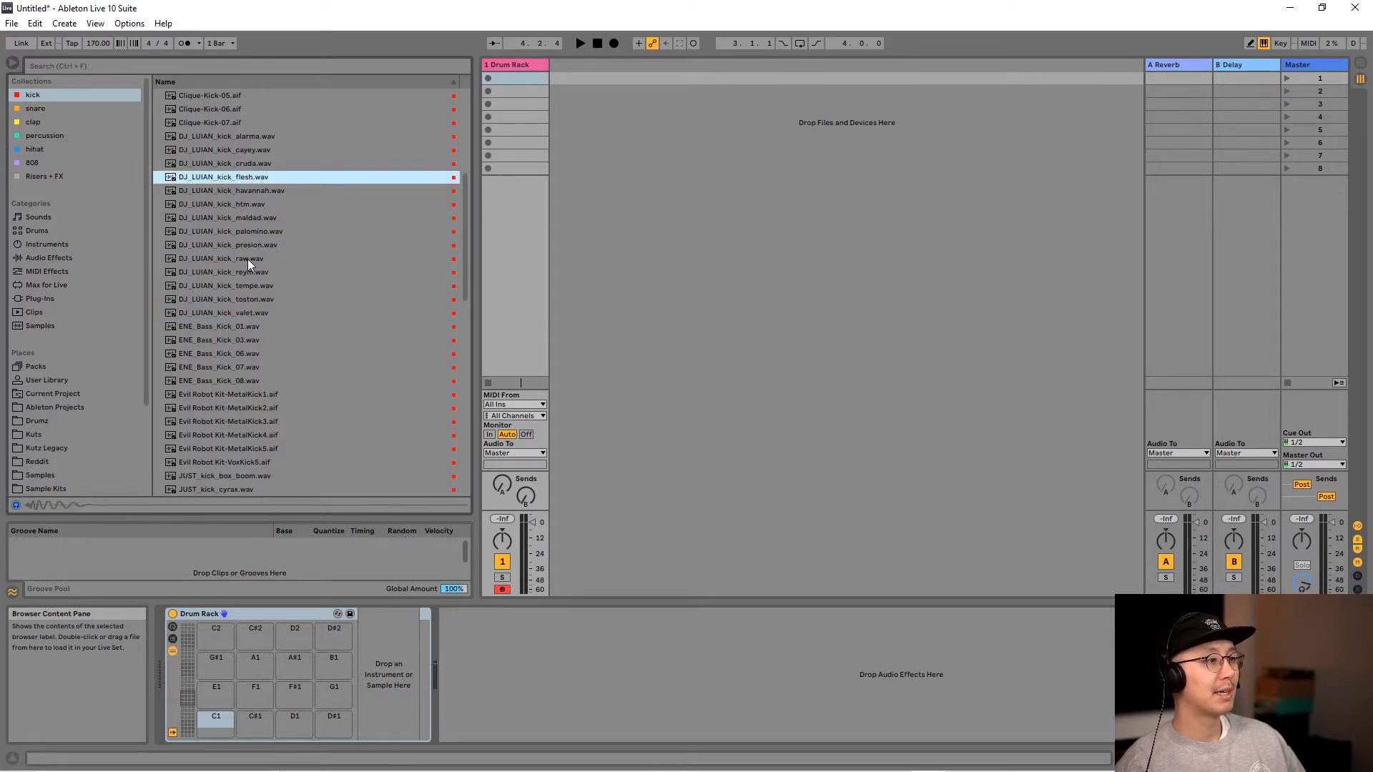
click(243, 218)
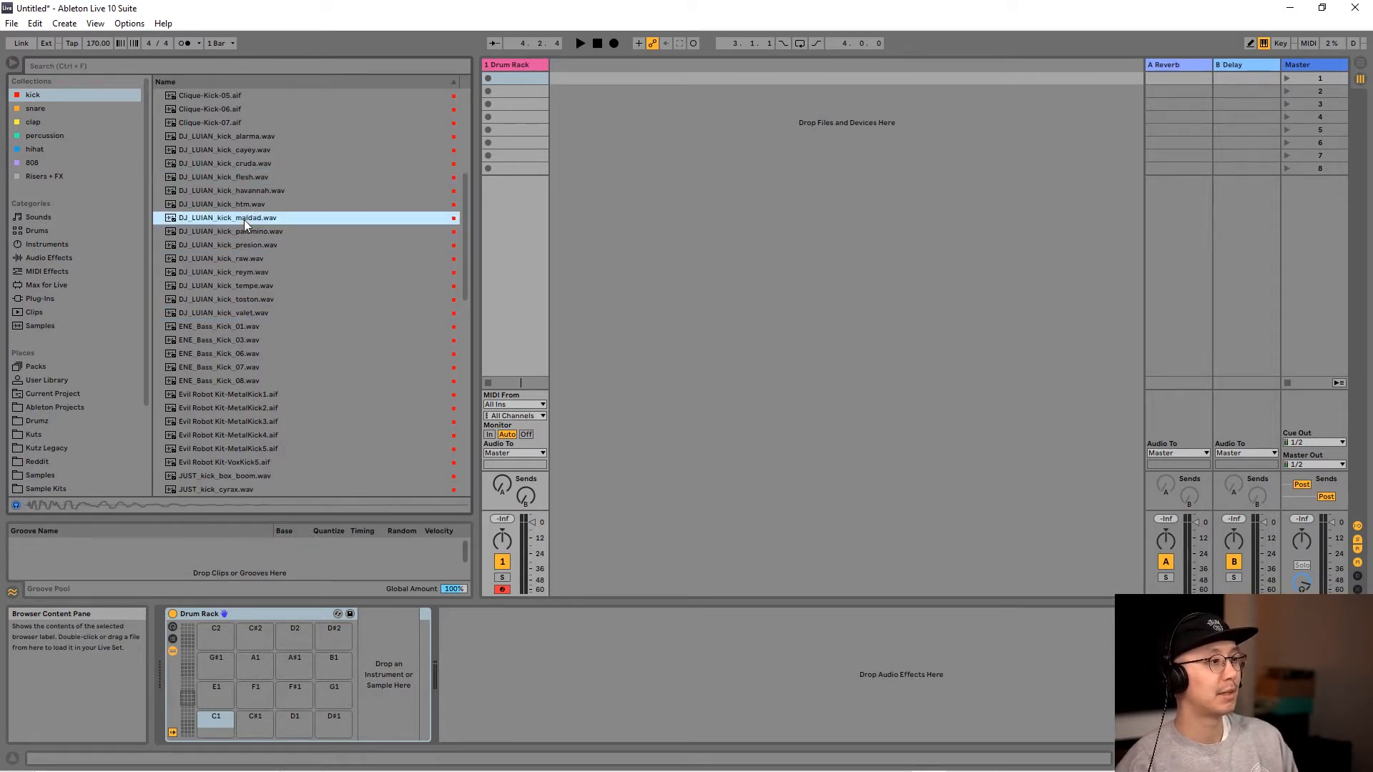
click(242, 258)
click(243, 300)
click(243, 269)
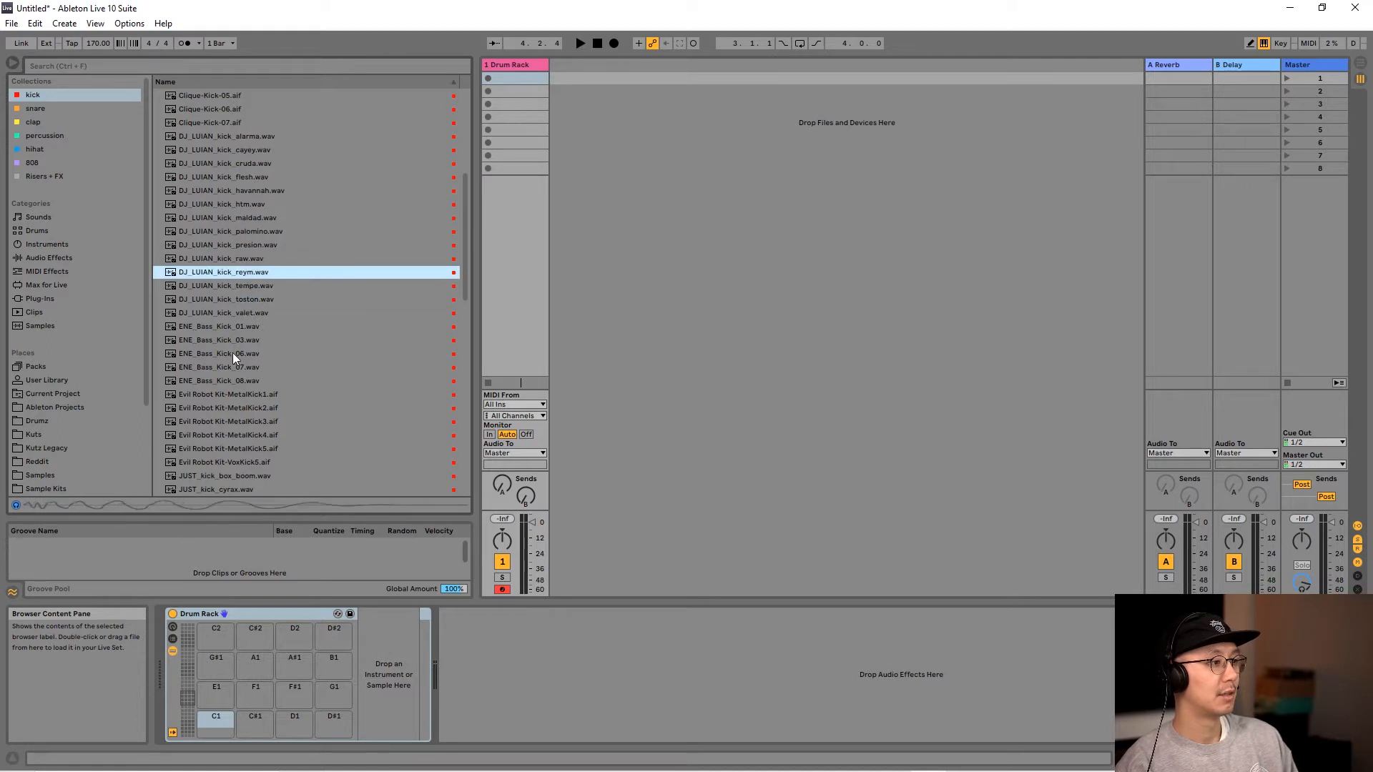
click(231, 340)
click(223, 258)
scroll(226, 316, down, 5)
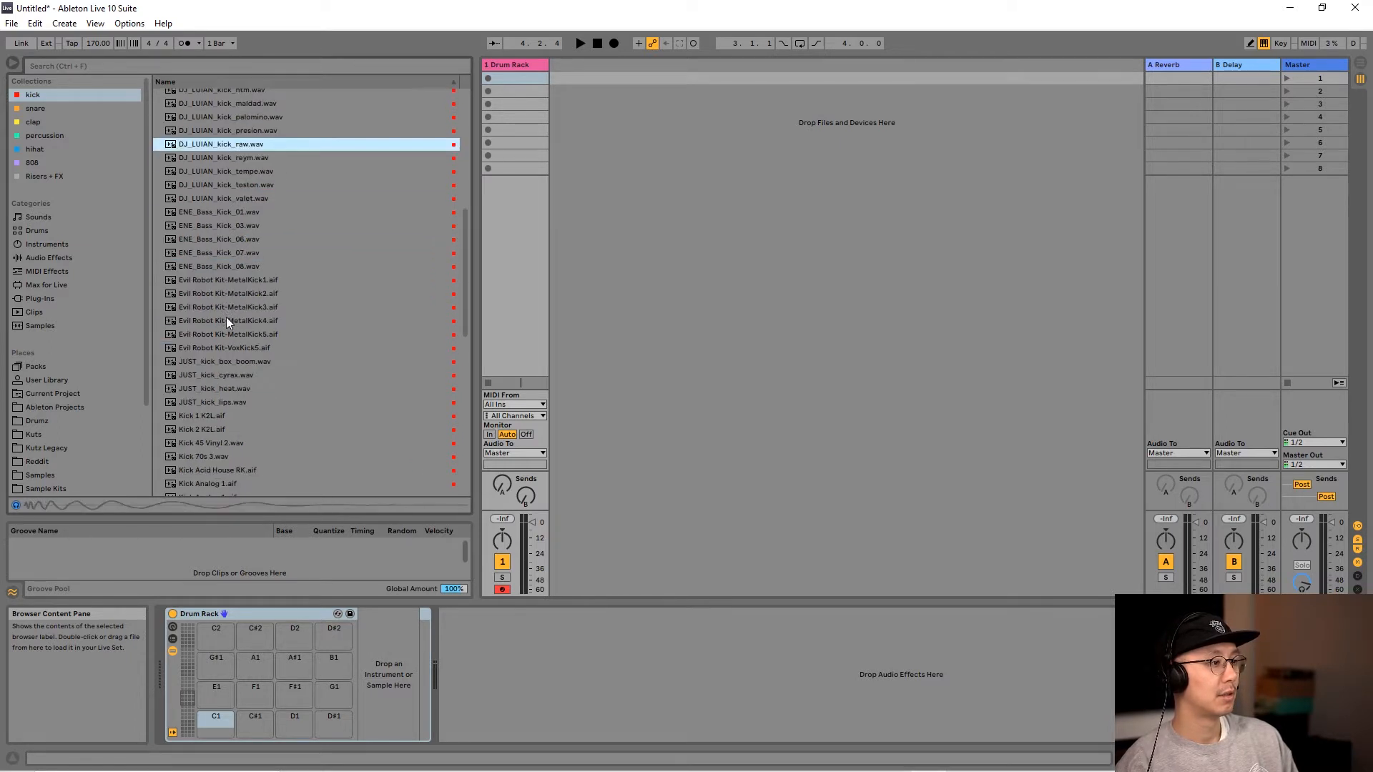
- Compare the presion and raw kicks, and load DJ_LUIAN_kick_presion.wav onto the Drum Rack's C1 pad
click(232, 133)
click(240, 144)
click(268, 131)
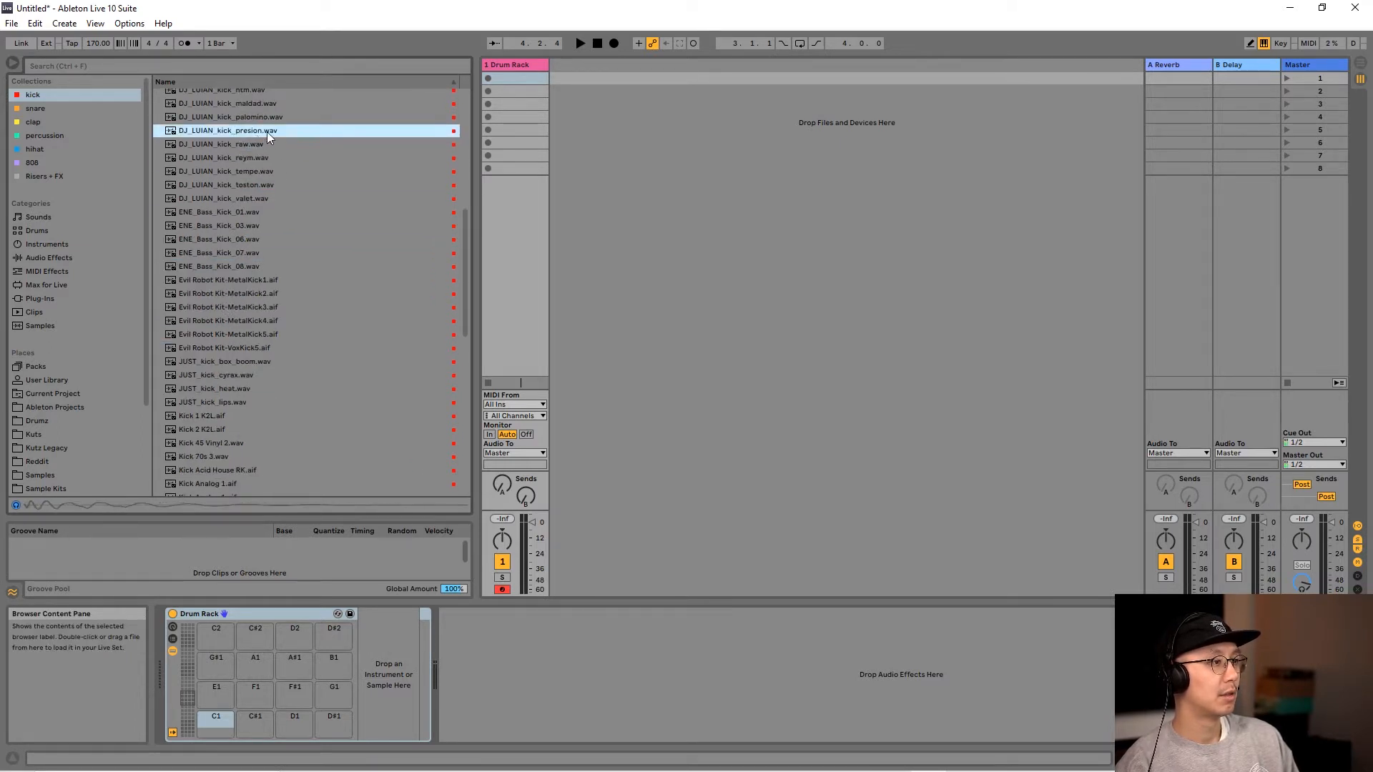
drag(253, 131, 213, 727)
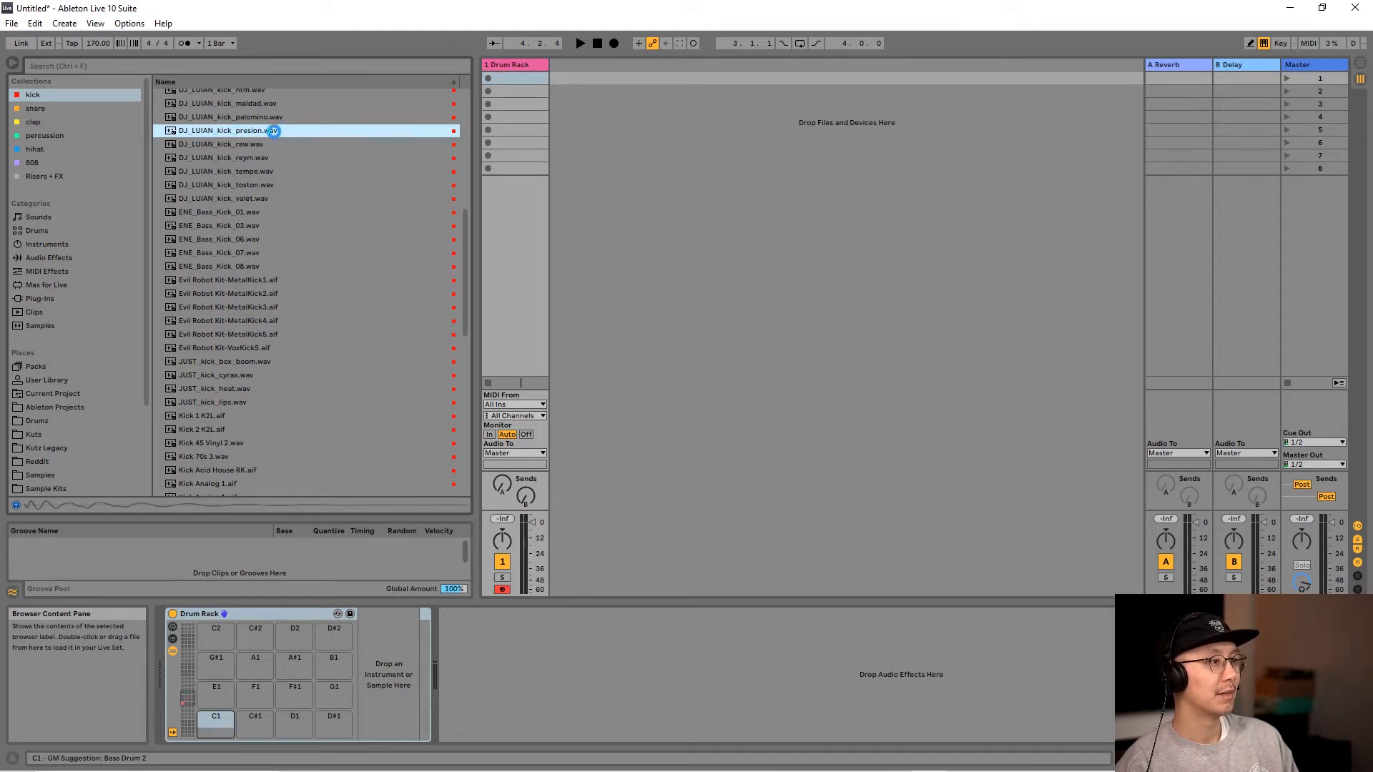
- Audition the neighbouring kicks and load DJ_LUIAN_kick_raw.wav onto the Drum Rack's C#1 pad
click(247, 145)
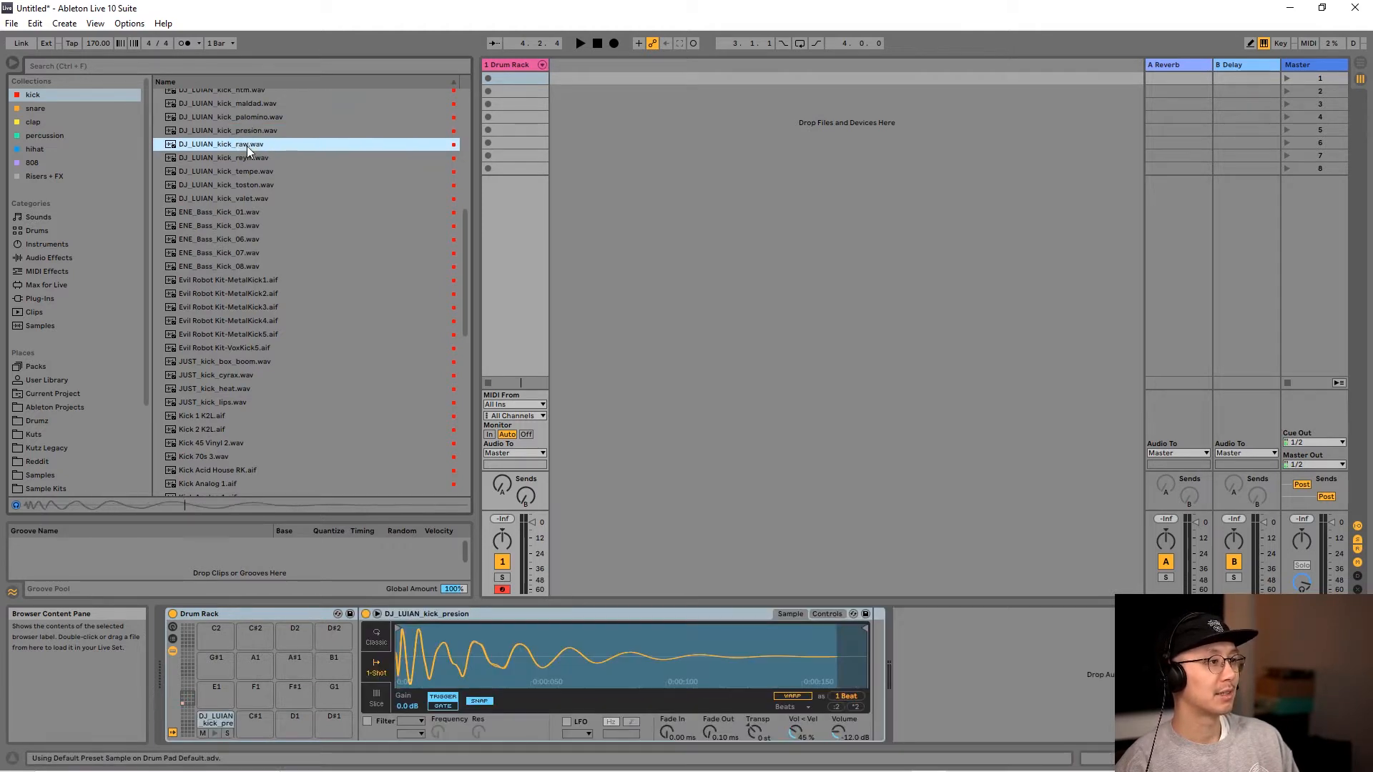
click(246, 154)
drag(247, 144, 263, 728)
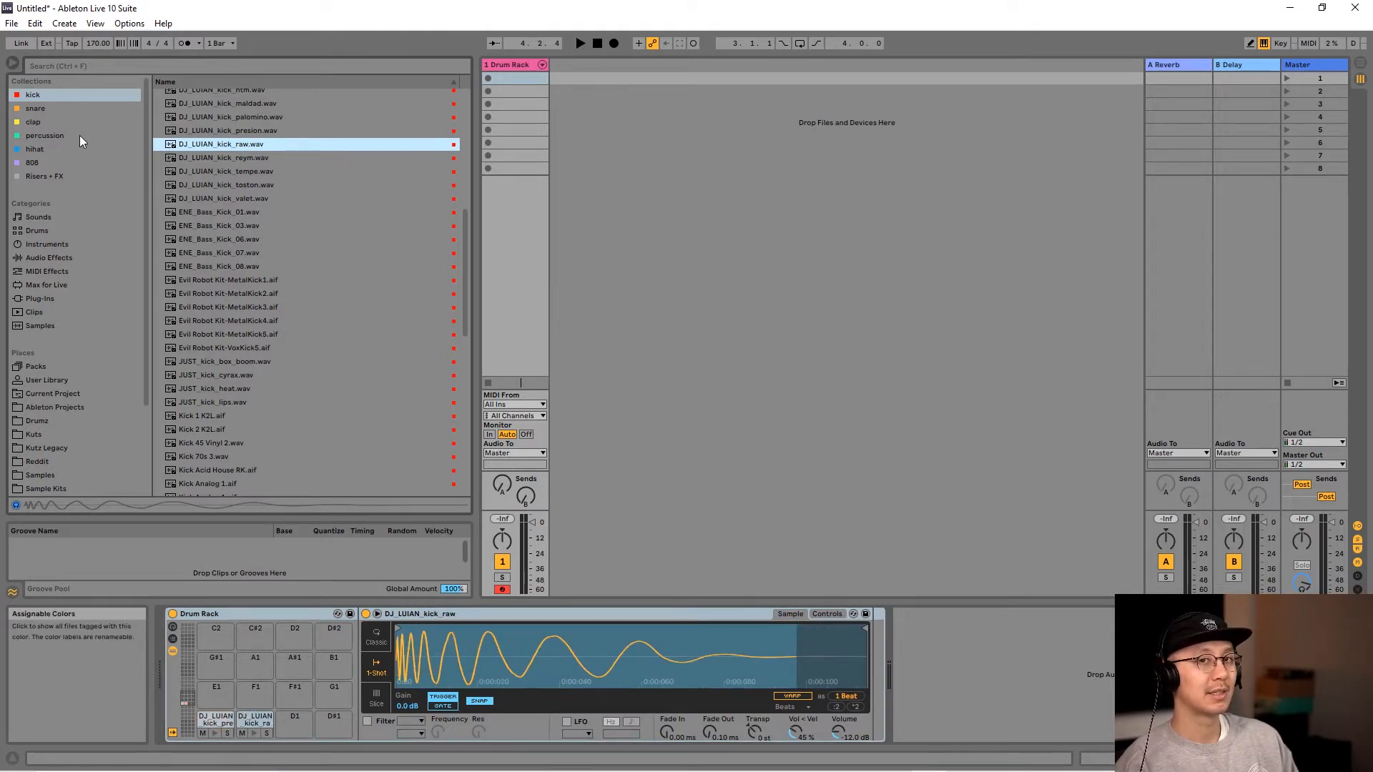
- Open the snare collection and audition several of the Snare 808 samples
click(33, 110)
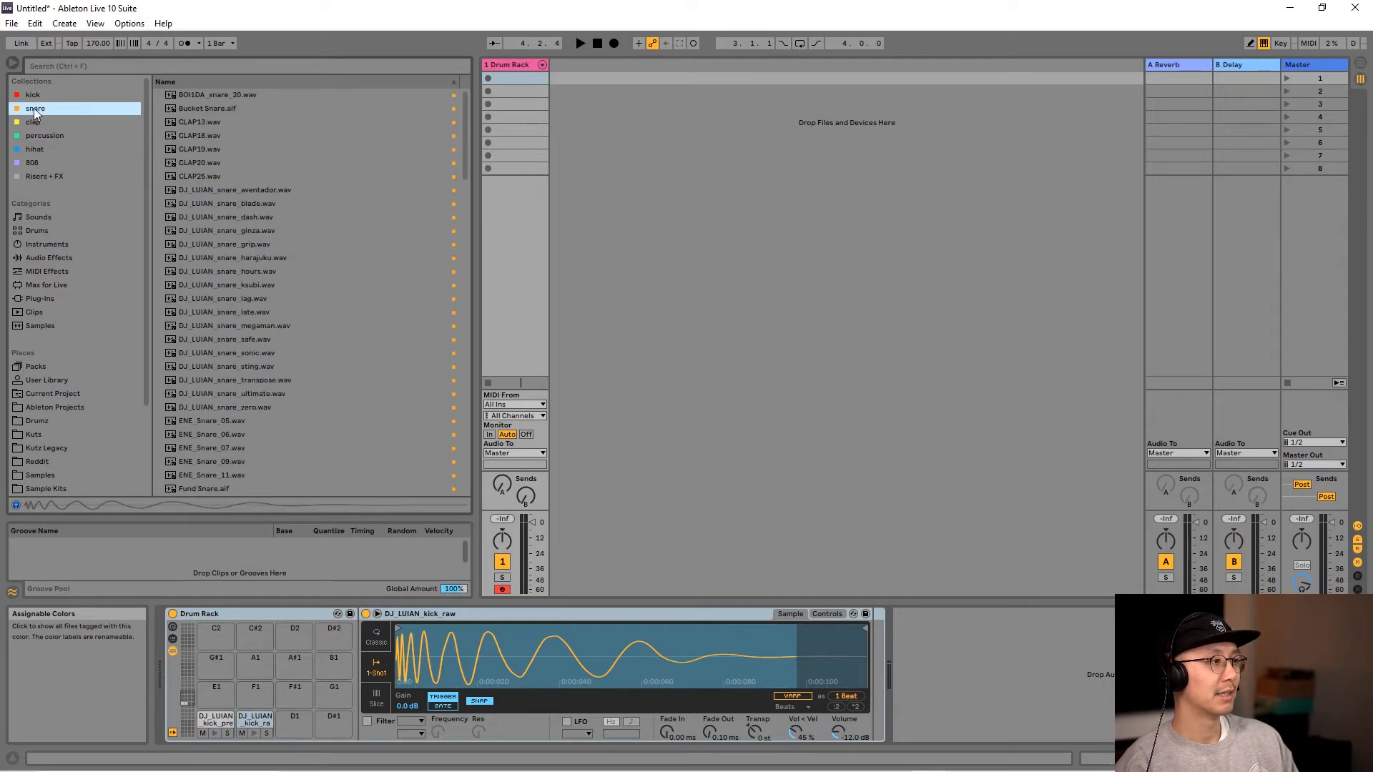
scroll(260, 246, down, 15)
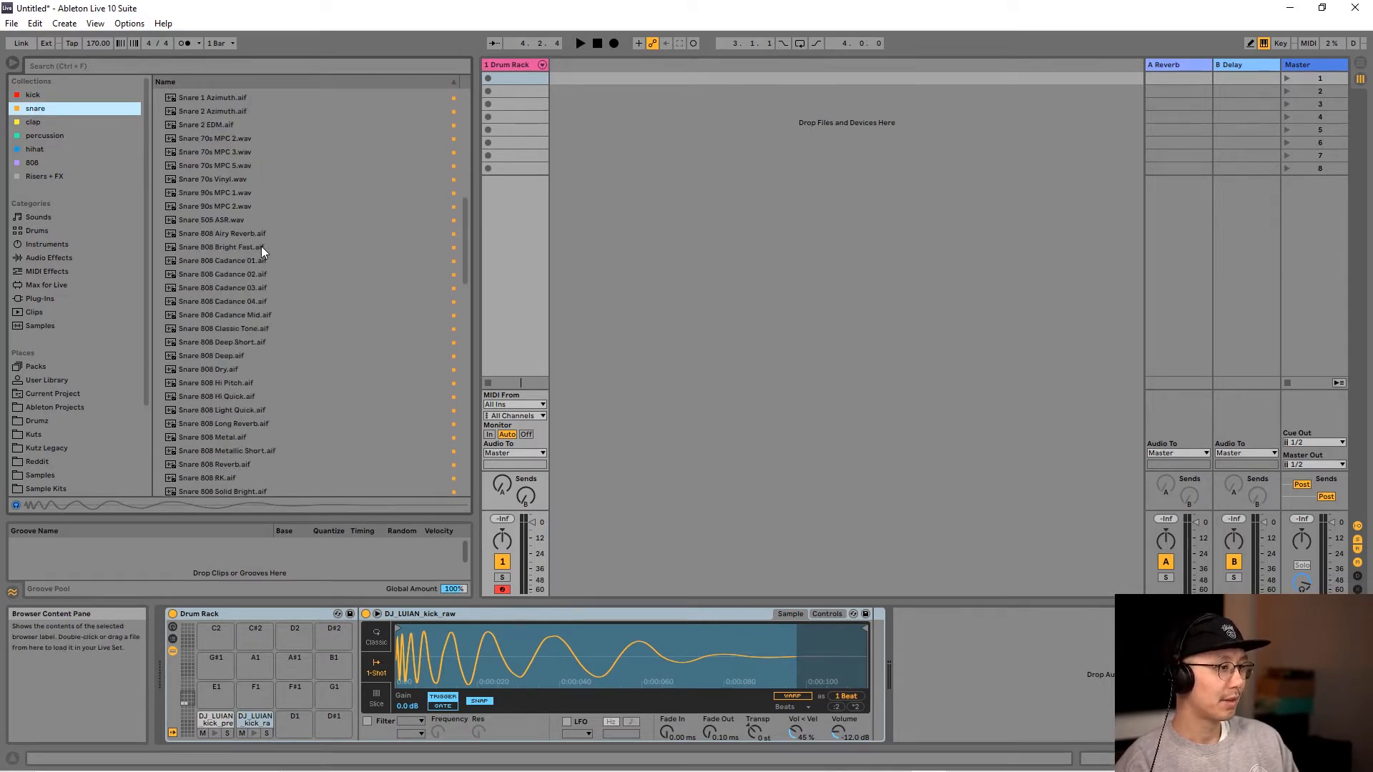
drag(147, 211, 144, 342)
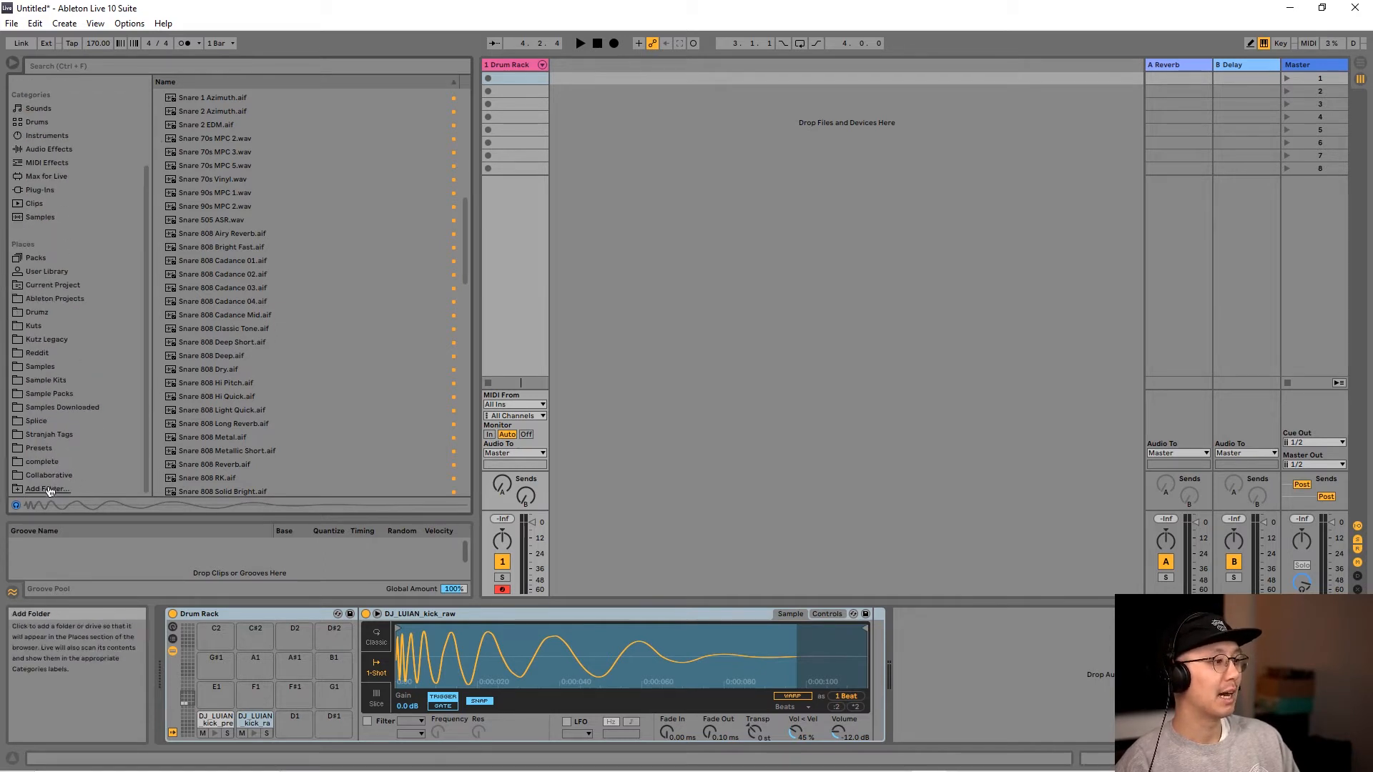
drag(144, 248, 143, 70)
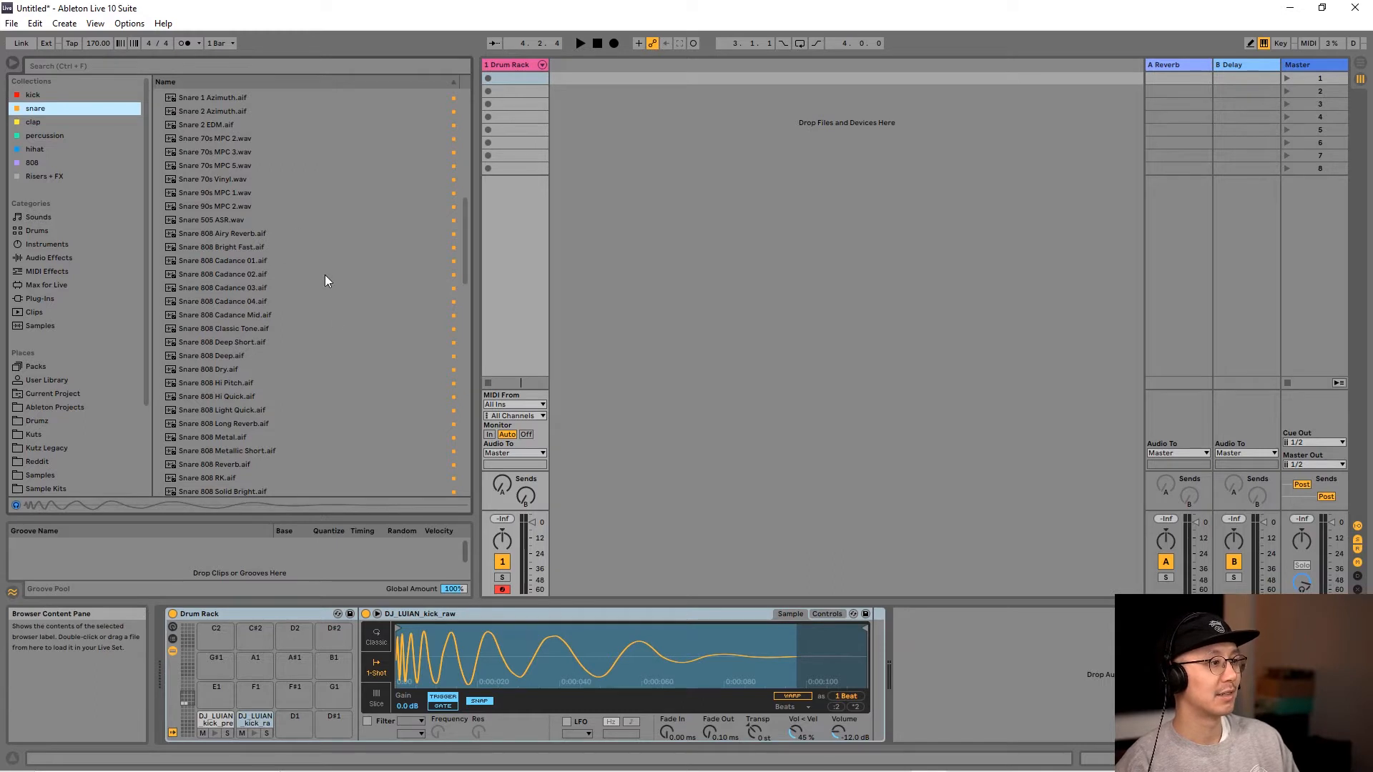
scroll(288, 264, down, 3)
click(287, 259)
click(247, 349)
click(250, 186)
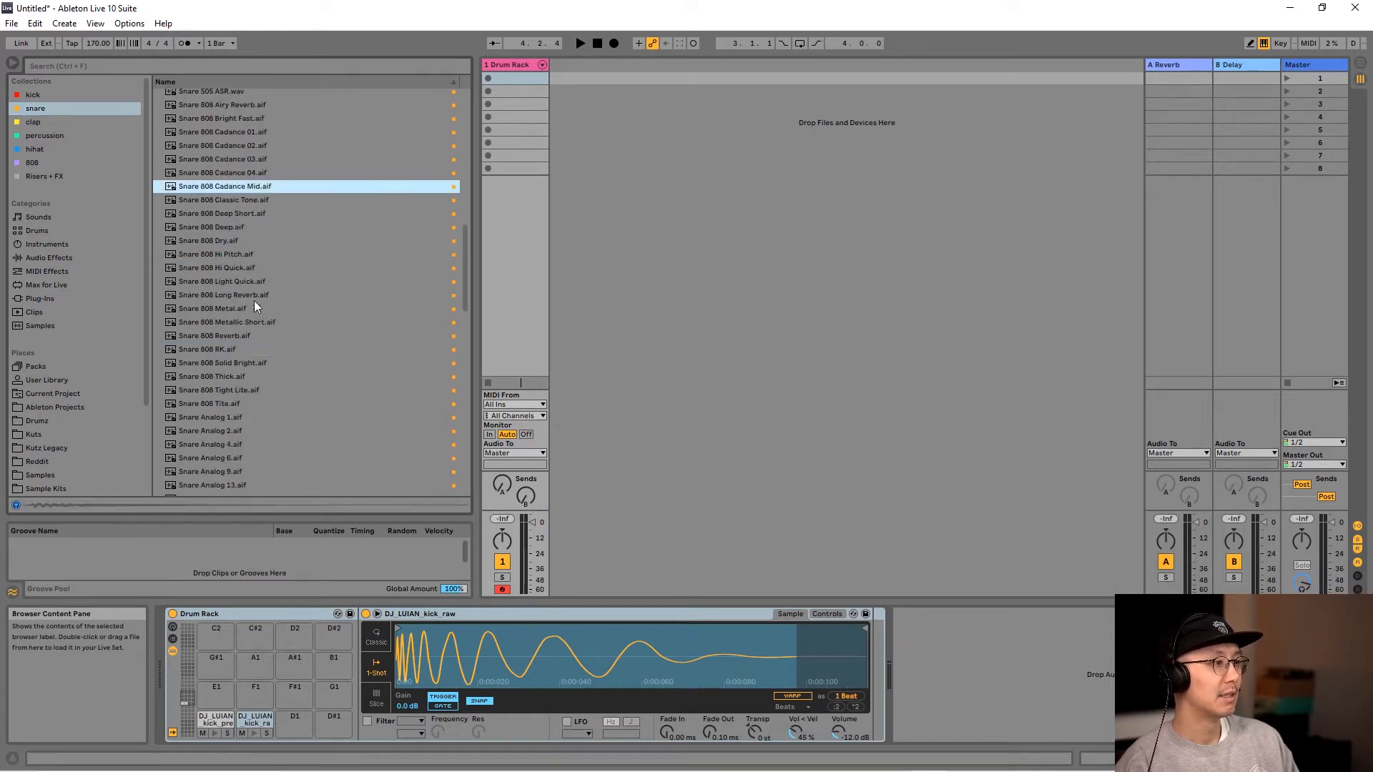
- Audition more 808 snares and load Snare 808 Metallic Short.aif onto the Drum Rack's D1 pad
scroll(255, 307, up, 3)
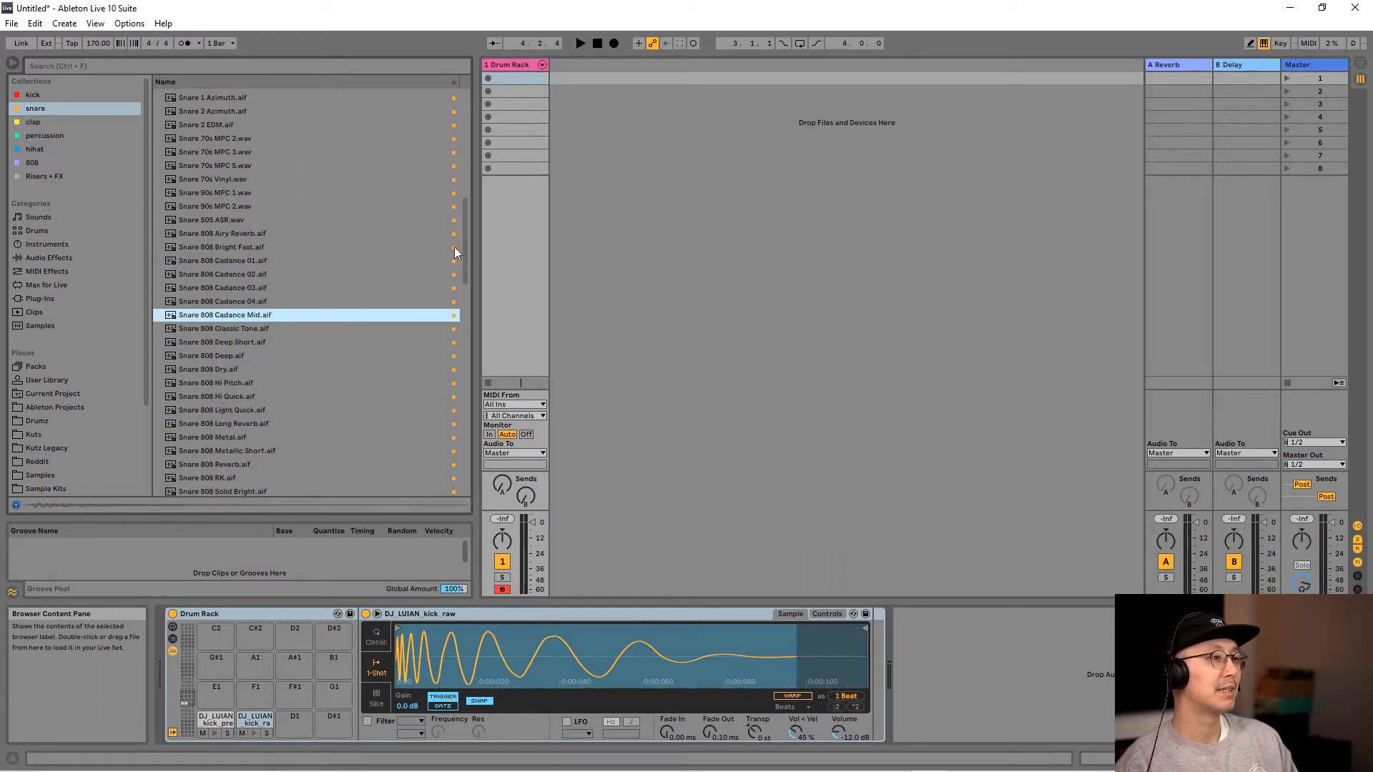
drag(466, 233, 464, 267)
click(288, 297)
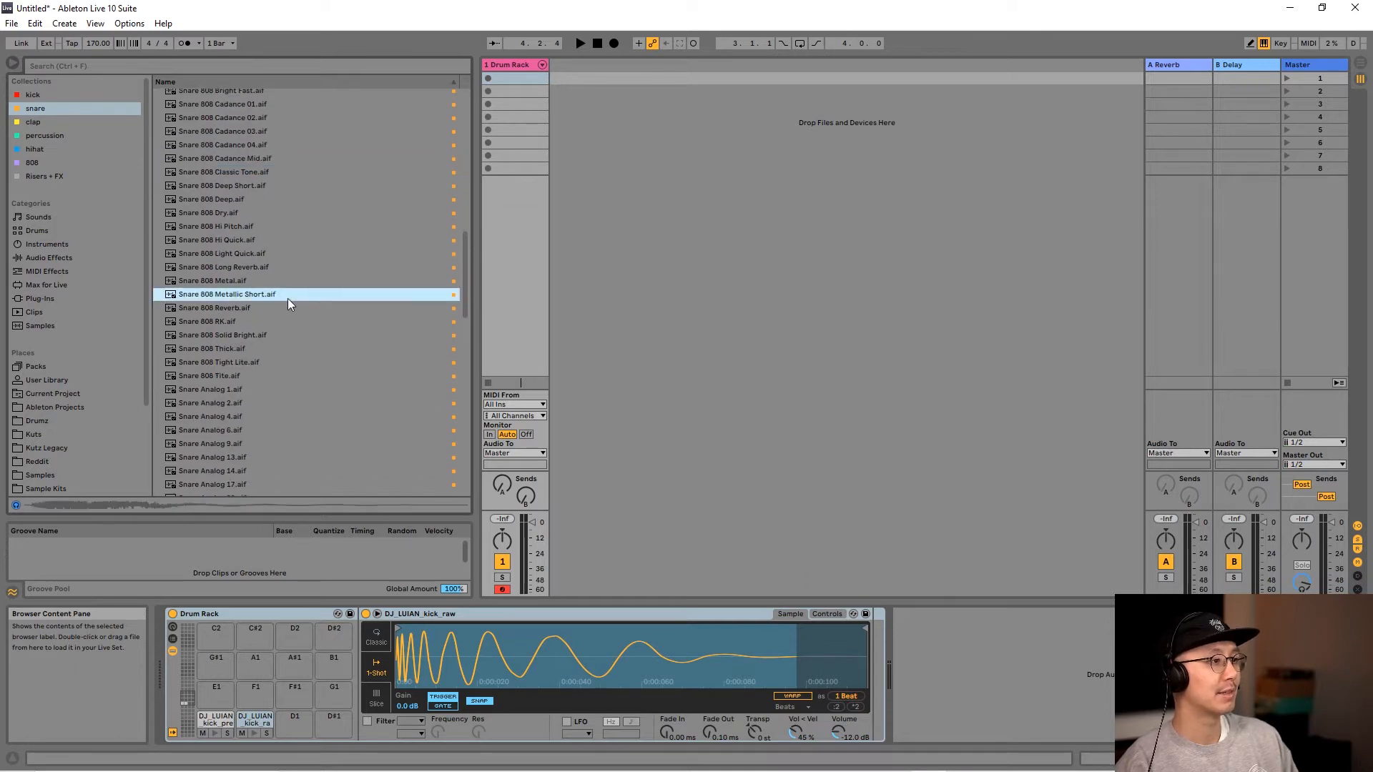
click(252, 348)
click(269, 294)
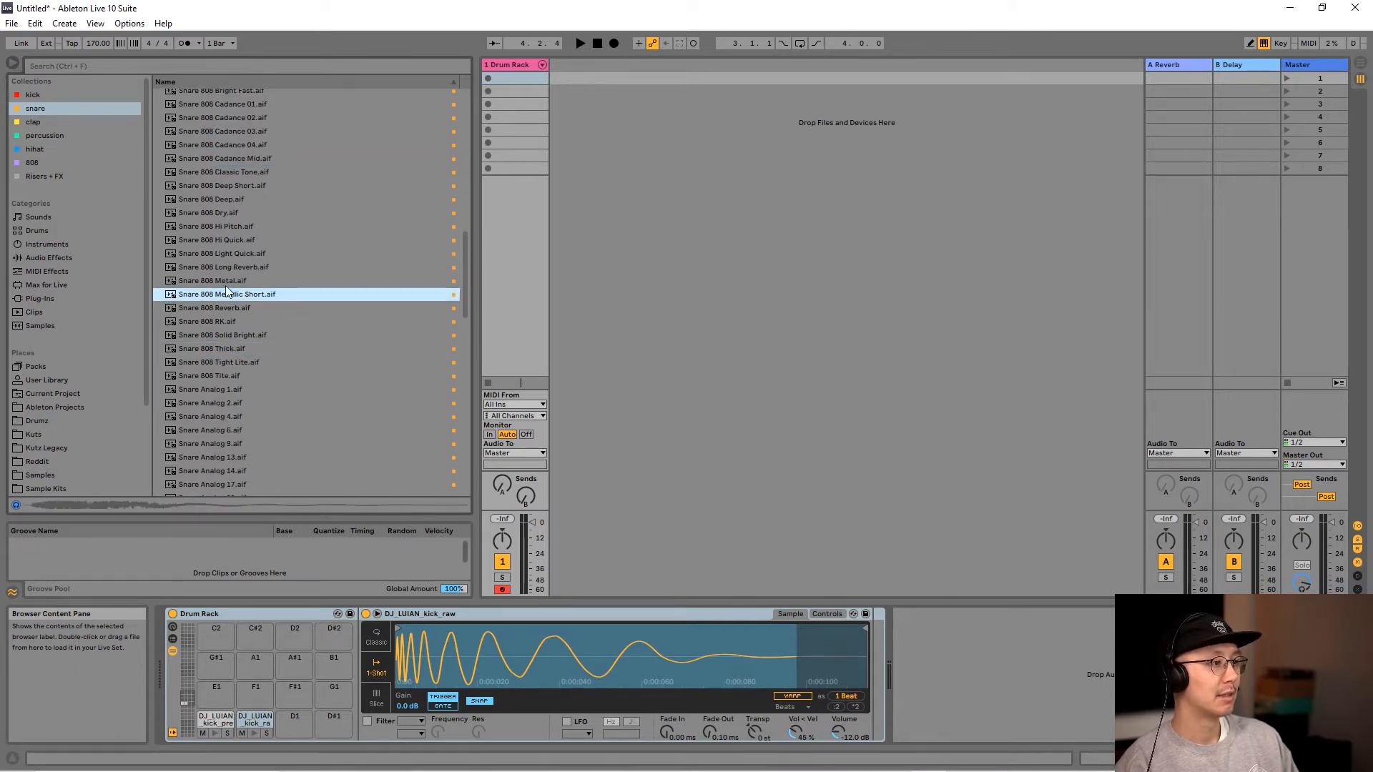
drag(228, 295, 295, 719)
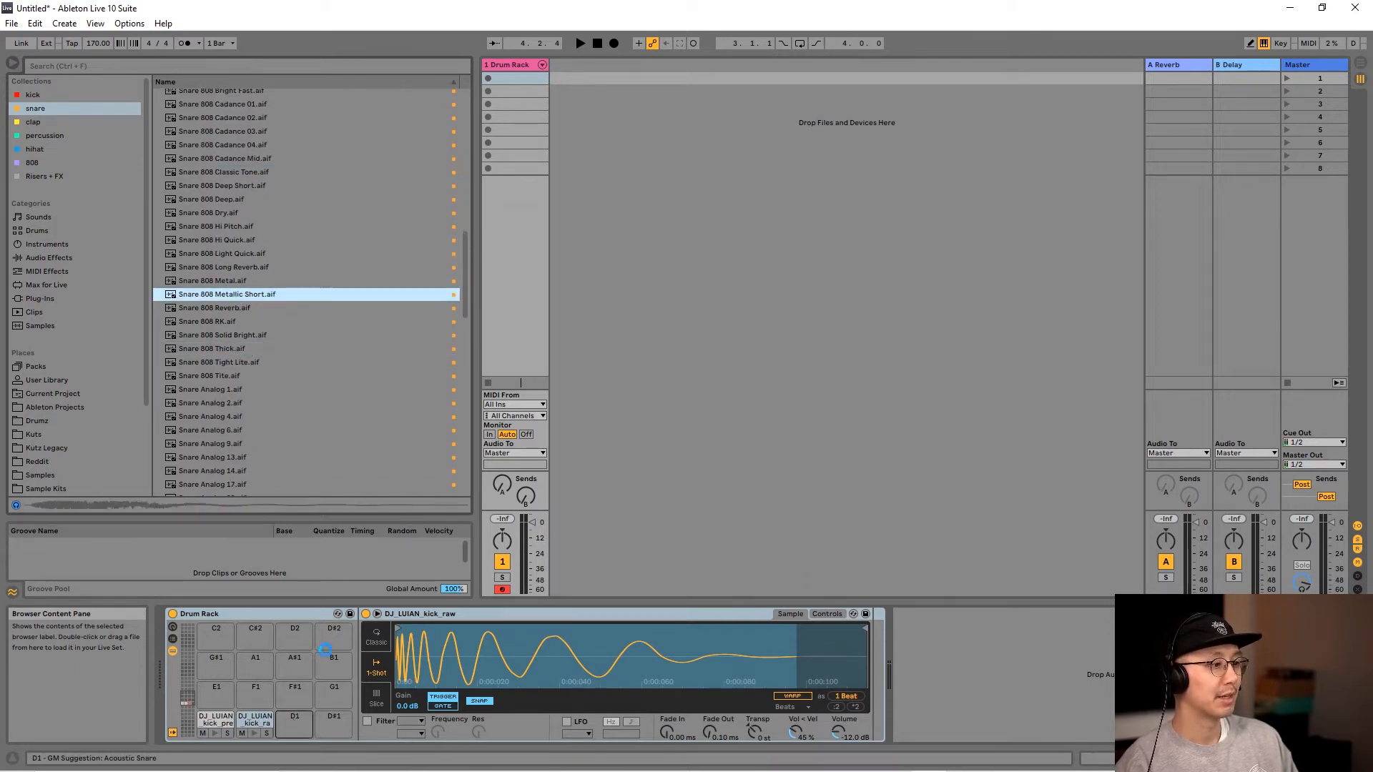
- Audition the Ruff, Short Pop and Rattle snares, and load Snare Ruff.wav onto the Drum Rack's D#1 pad
drag(465, 240, 466, 344)
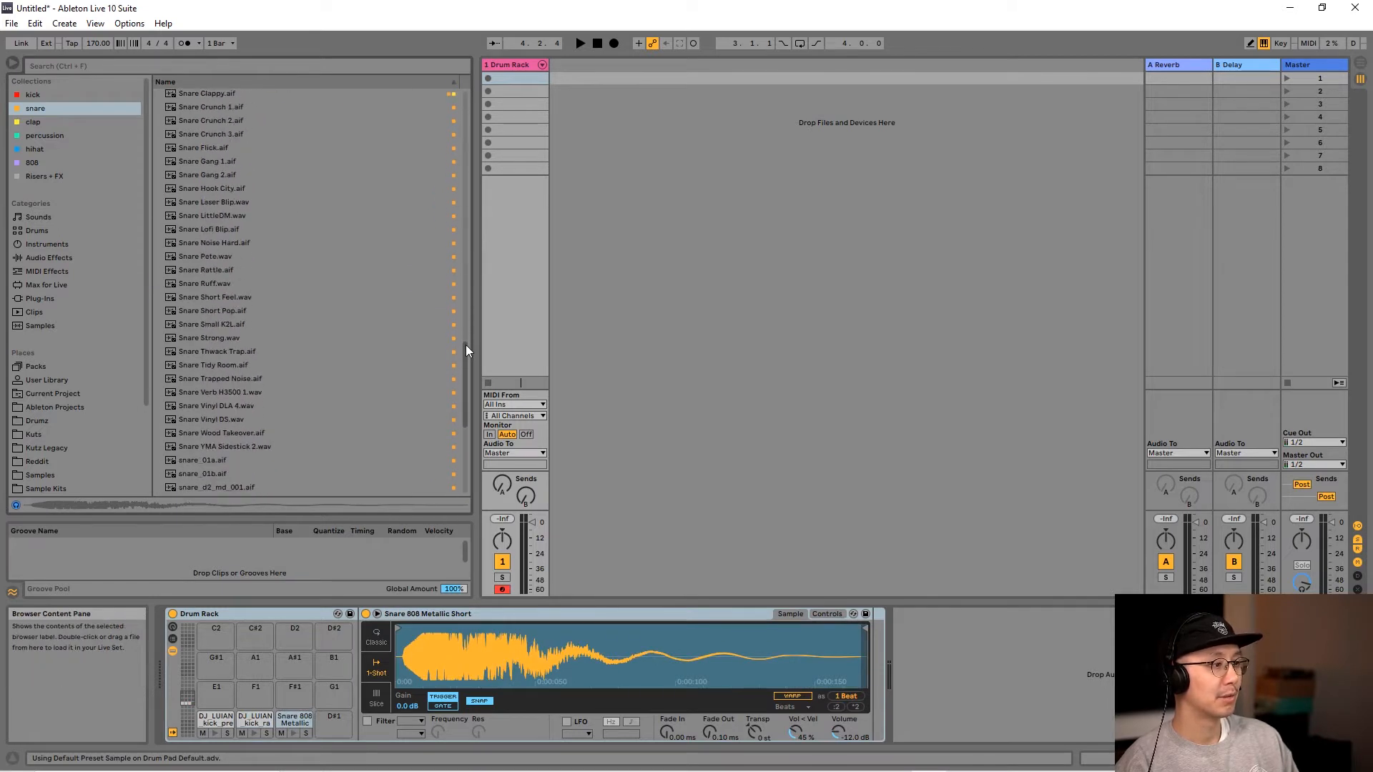
click(267, 284)
click(226, 310)
click(214, 274)
click(213, 281)
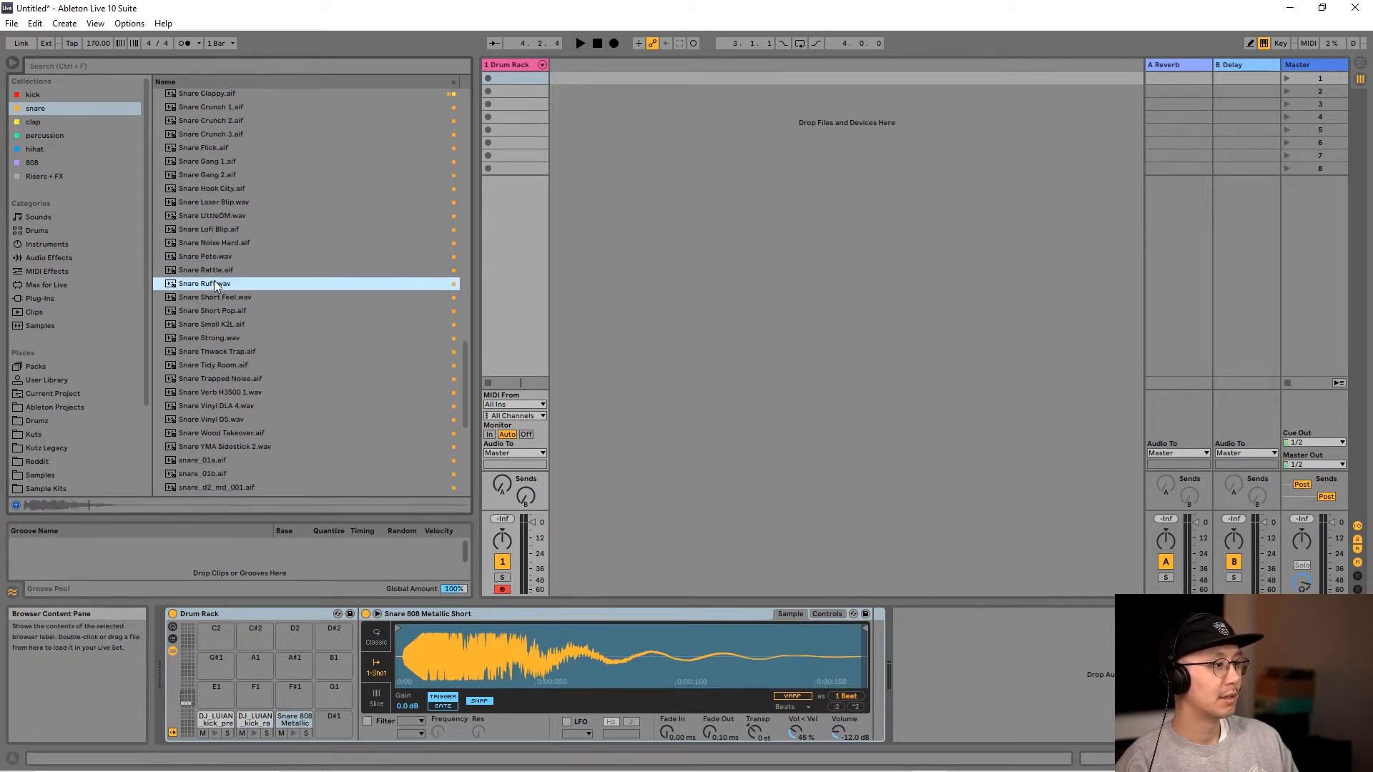
drag(213, 284, 330, 718)
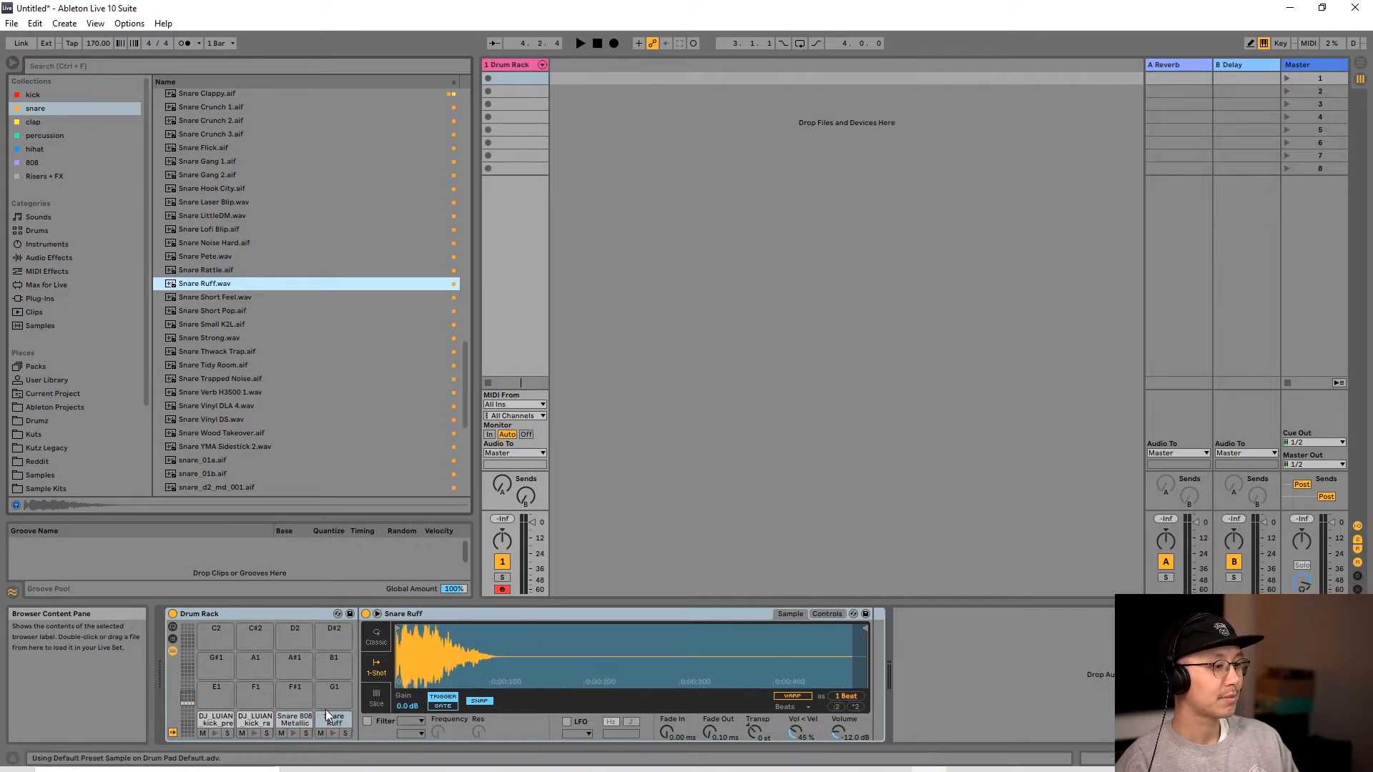
- Open the clap collection and audition the Clap Machine, Slow Attack Swipe, TrapLayer and Trax samples
click(33, 123)
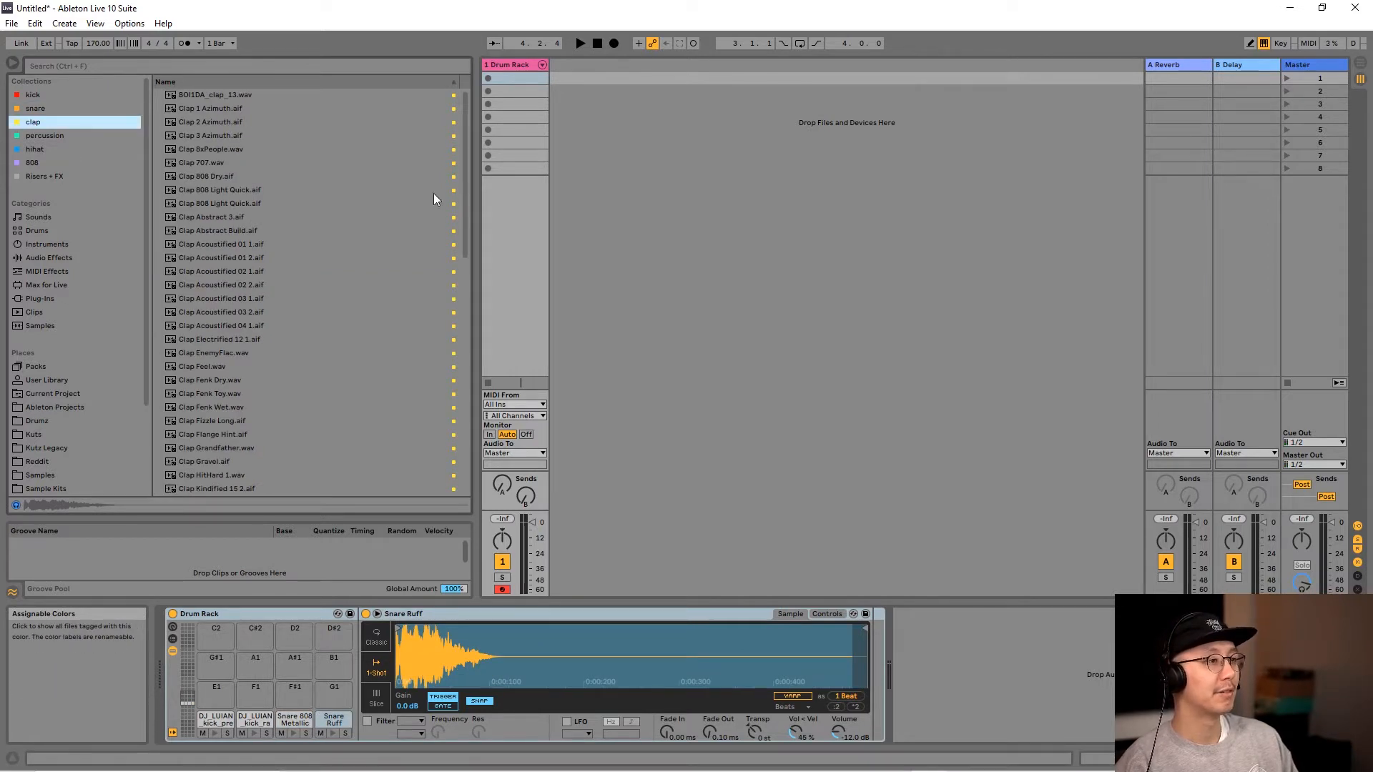
drag(465, 192, 470, 307)
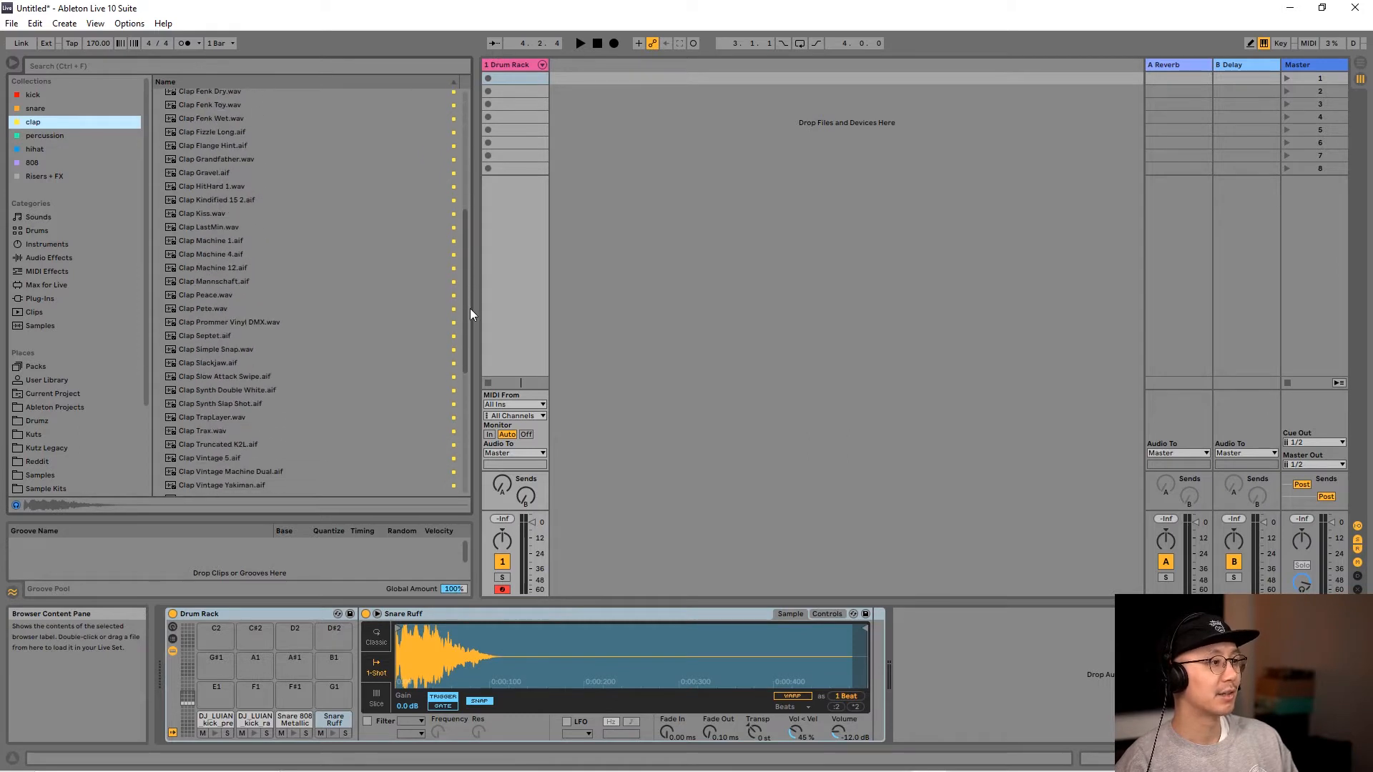
click(216, 242)
click(217, 254)
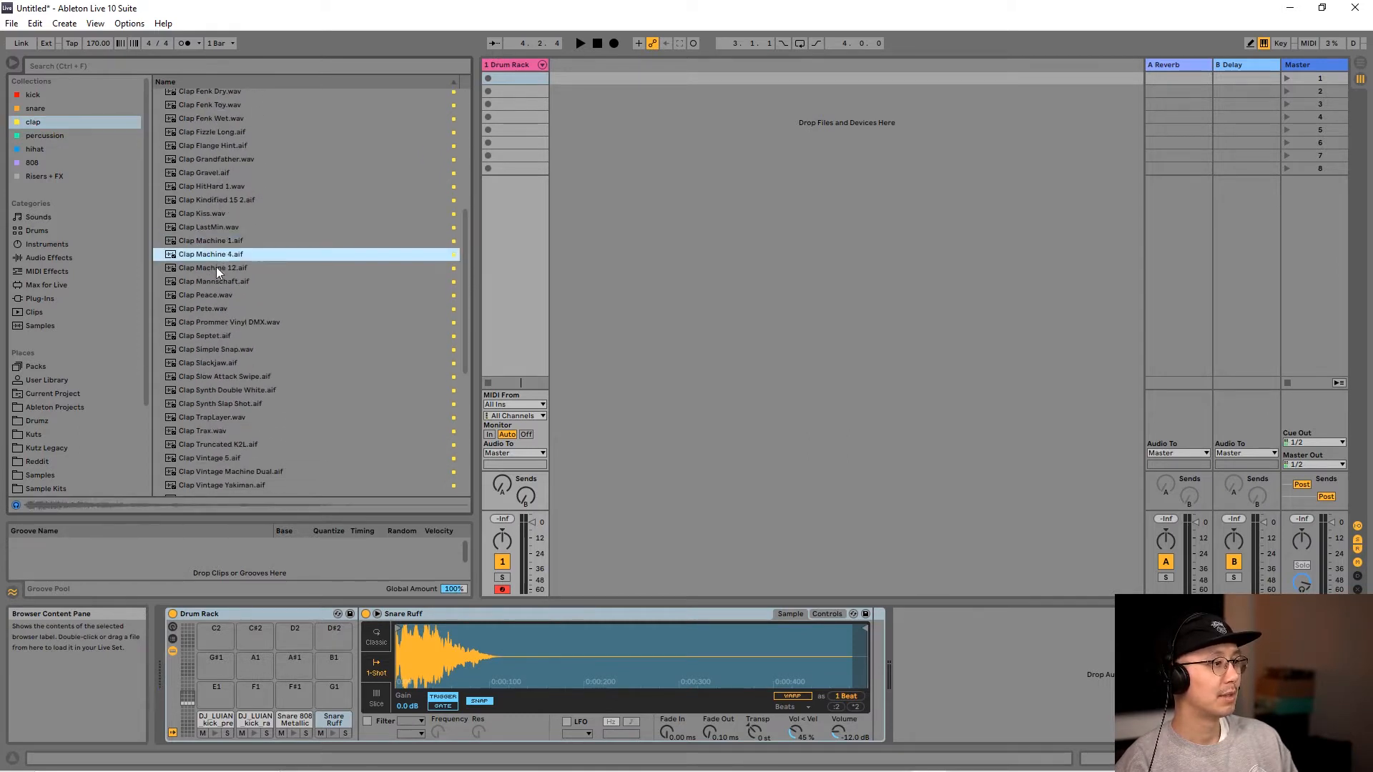
click(216, 268)
click(226, 377)
click(219, 419)
click(216, 427)
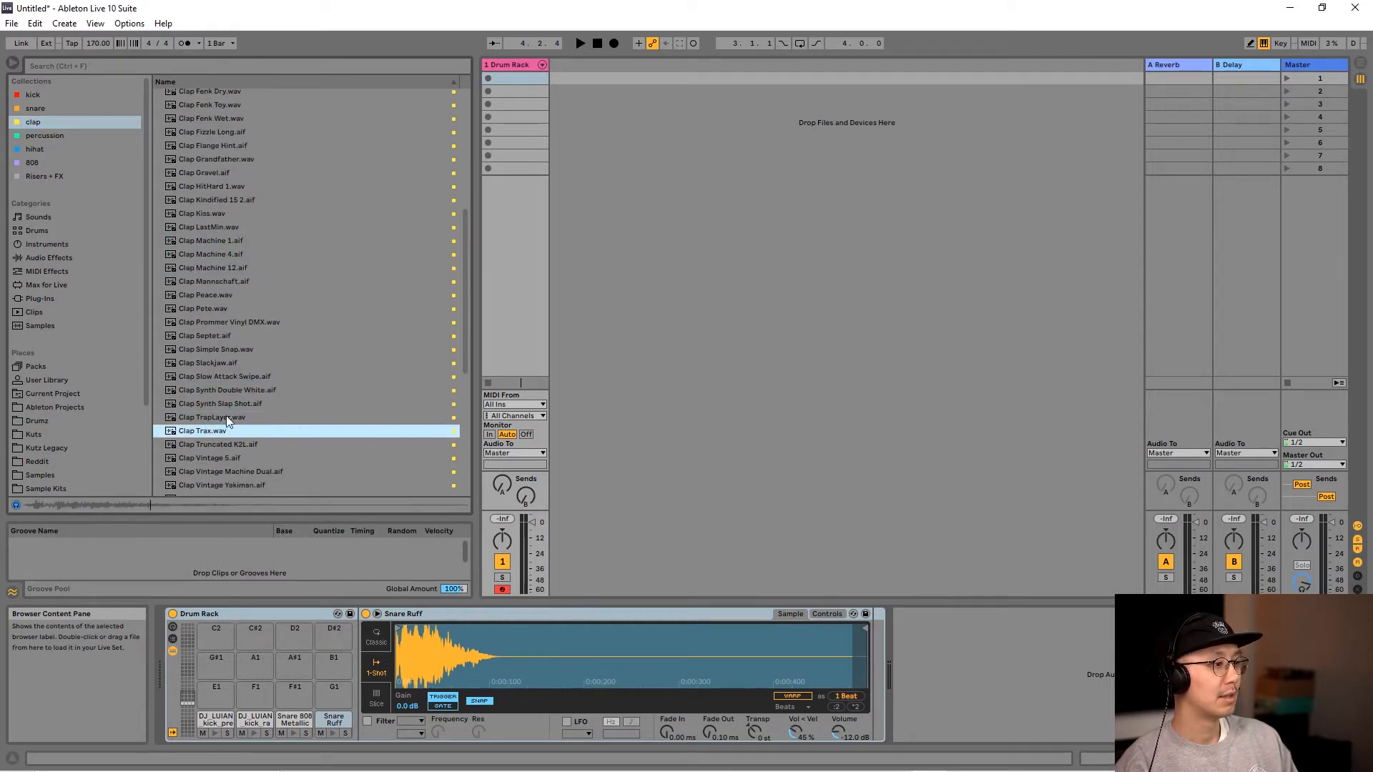
- Compare the Clap-707 and Clap-808 samples, and load Clap-707.aif onto the Drum Rack's E1 pad
scroll(226, 411, down, 5)
click(208, 361)
click(208, 438)
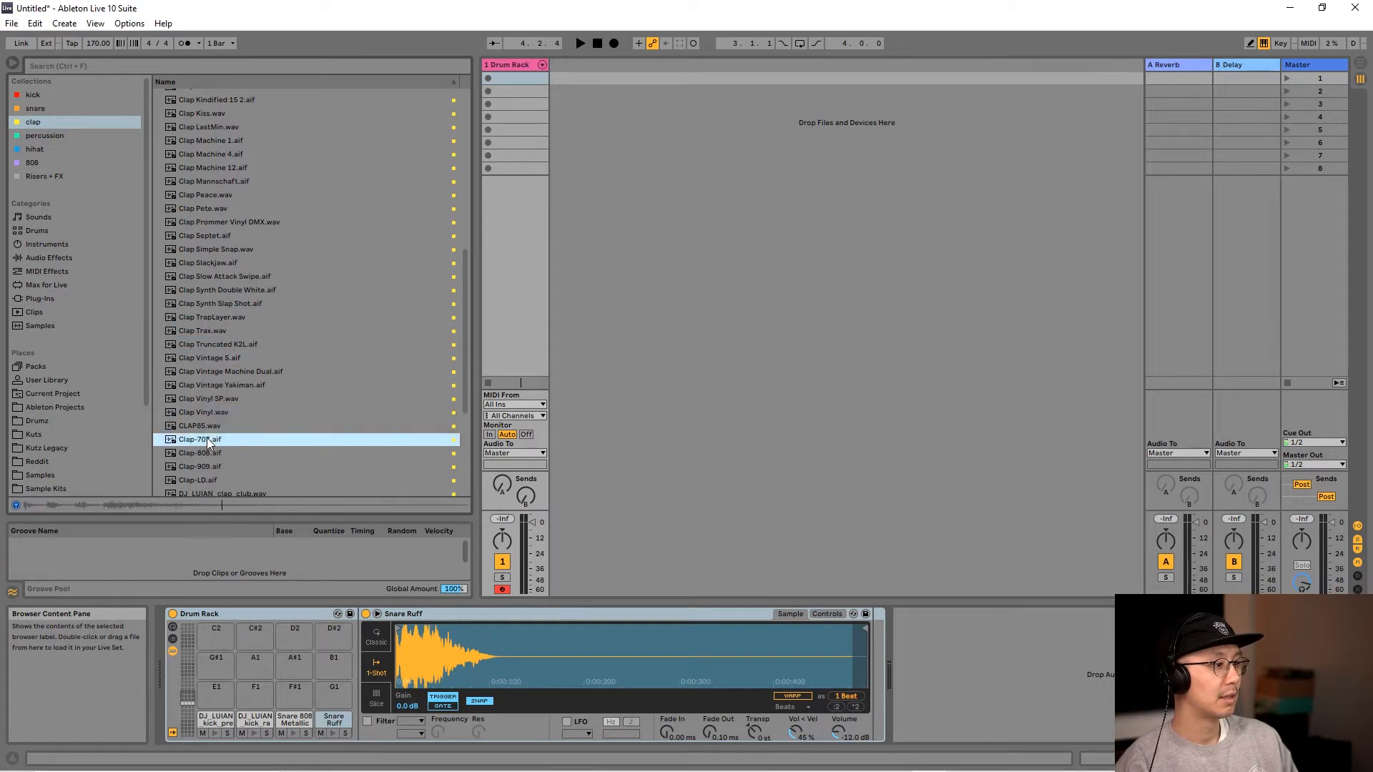
click(204, 452)
click(224, 442)
drag(194, 440, 207, 698)
- Audition the DJ_LUIAN club, hydro and vuelta claps, and load DJ_LUIAN_clap_hydro.wav onto the Drum Rack's F1 pad
scroll(236, 408, down, 5)
click(231, 394)
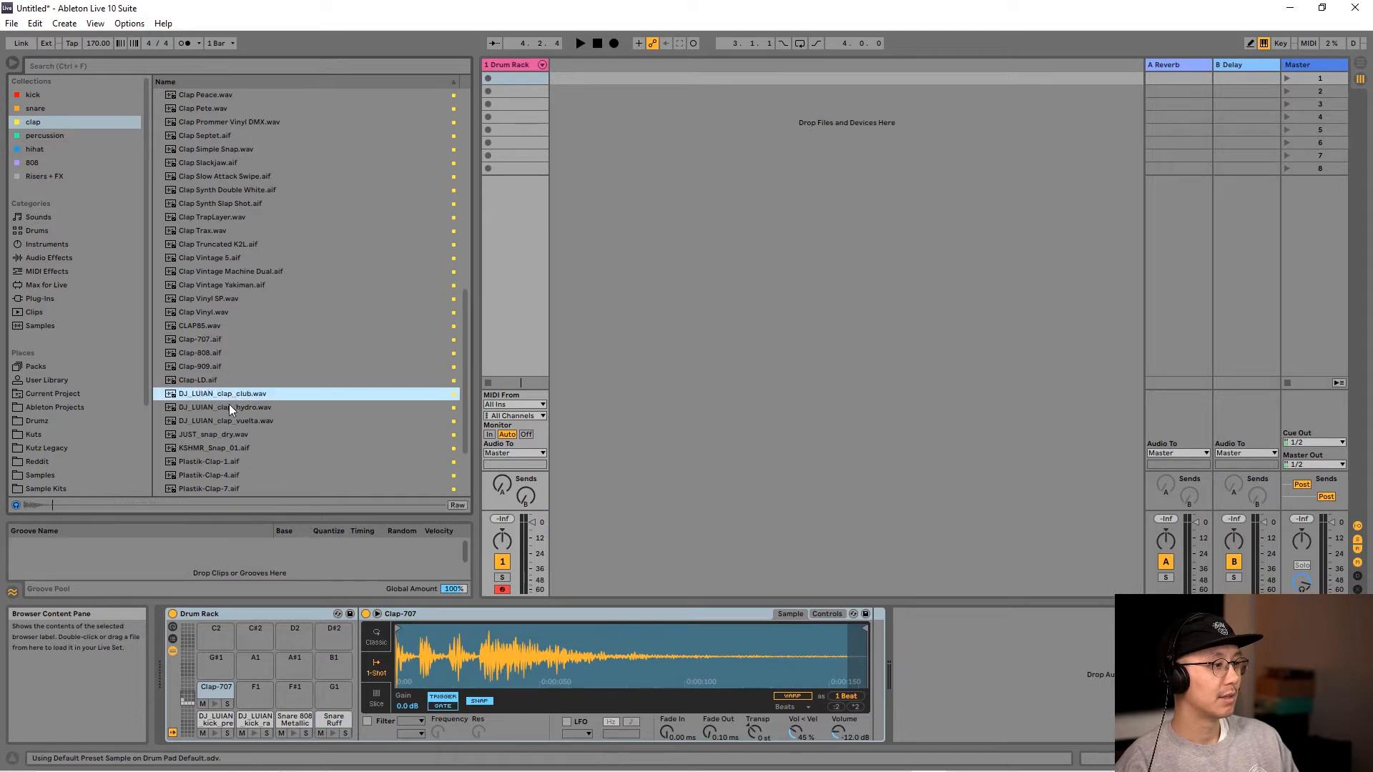
click(229, 407)
click(229, 421)
click(239, 407)
drag(249, 408, 252, 688)
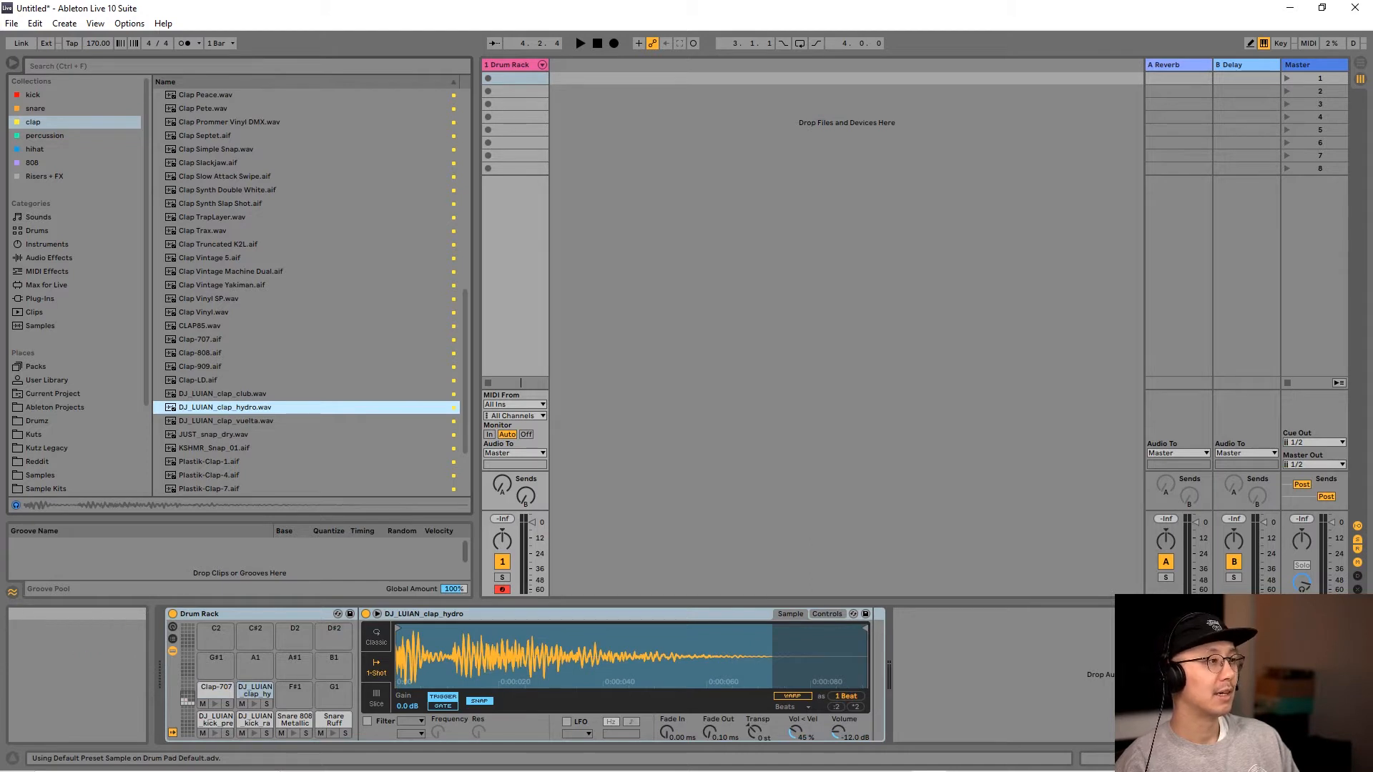
- Audition 808 samples in the hihat collection and load HiHat 808 Thin Classic.aif onto the Drum Rack's F#1 pad
click(34, 149)
click(286, 231)
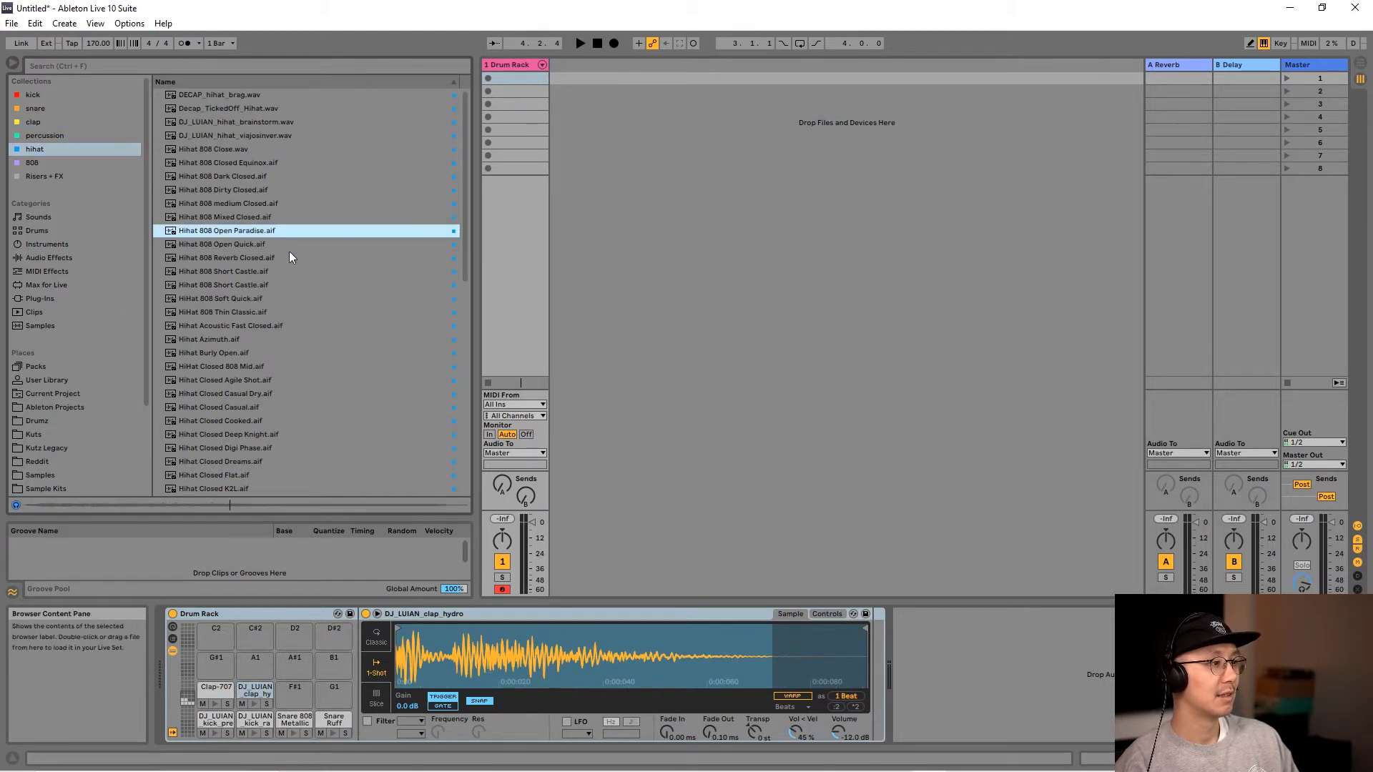
click(290, 310)
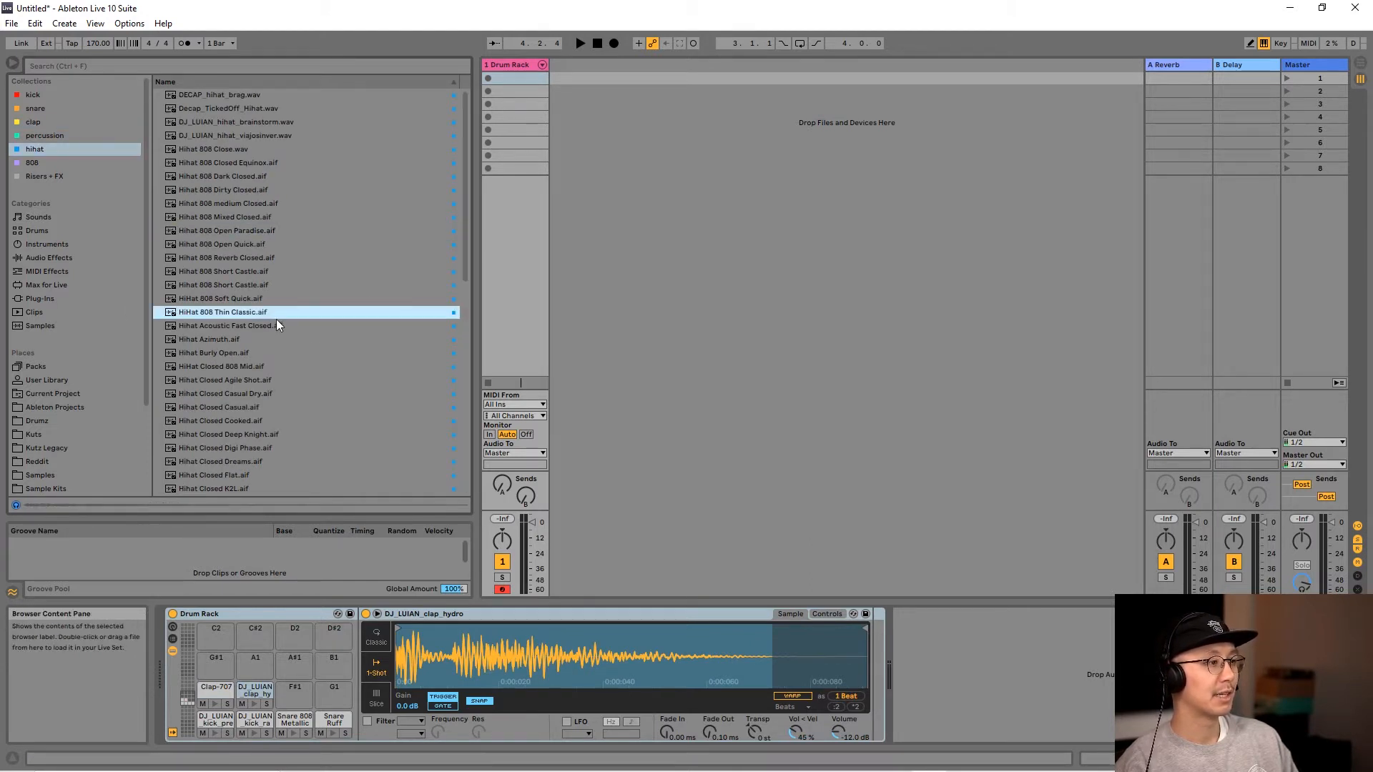
click(239, 299)
click(251, 312)
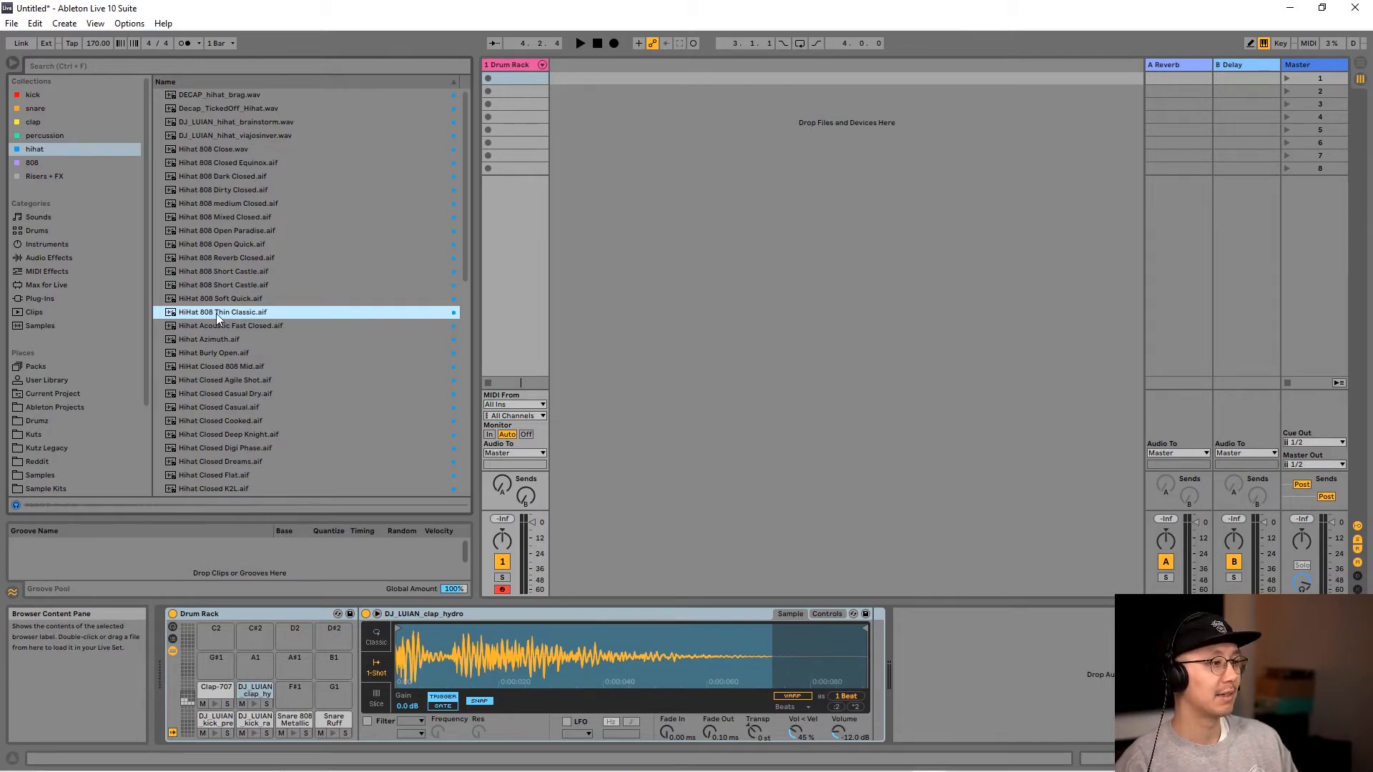
drag(216, 313, 294, 692)
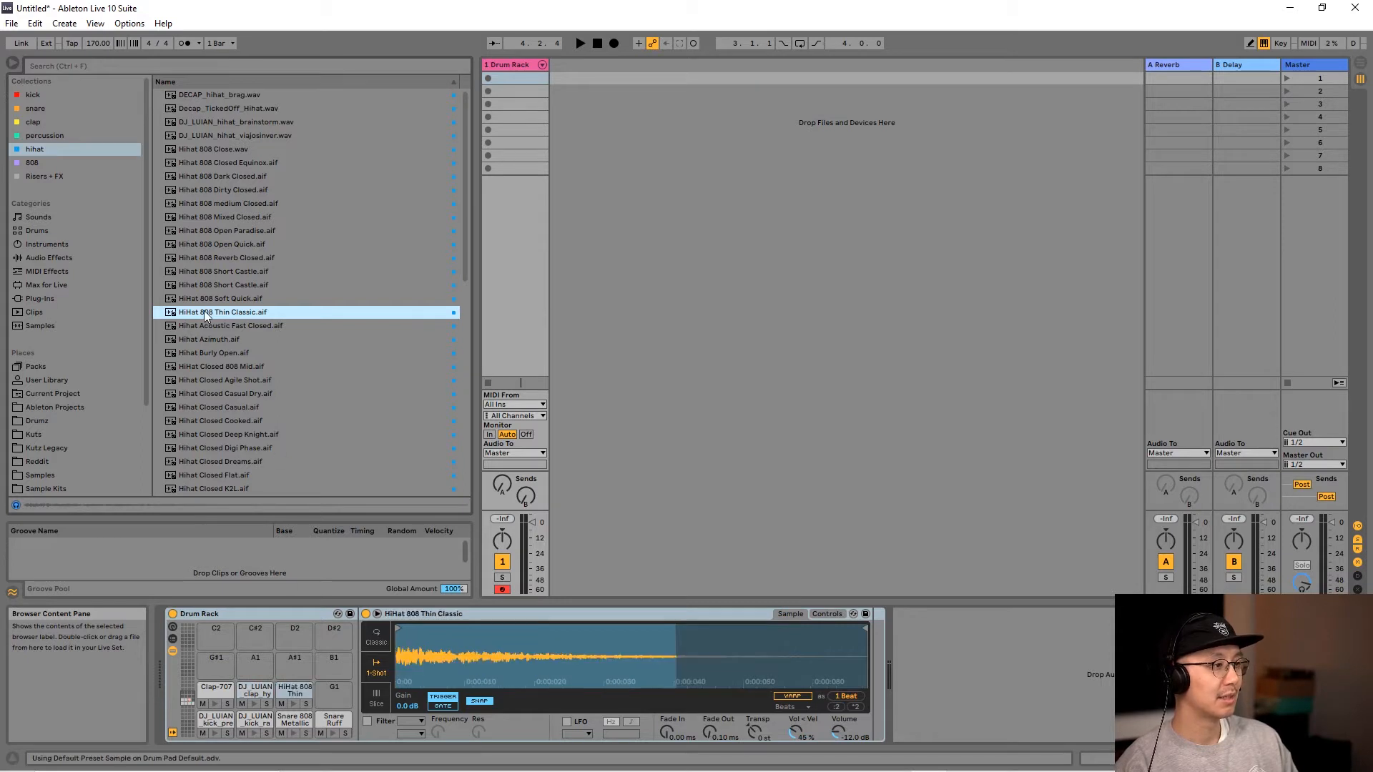
- Audition the open hi-hats and load Hihat Open Dirty Crisp.aif onto the Drum Rack's G1 pad
scroll(320, 316, down, 8)
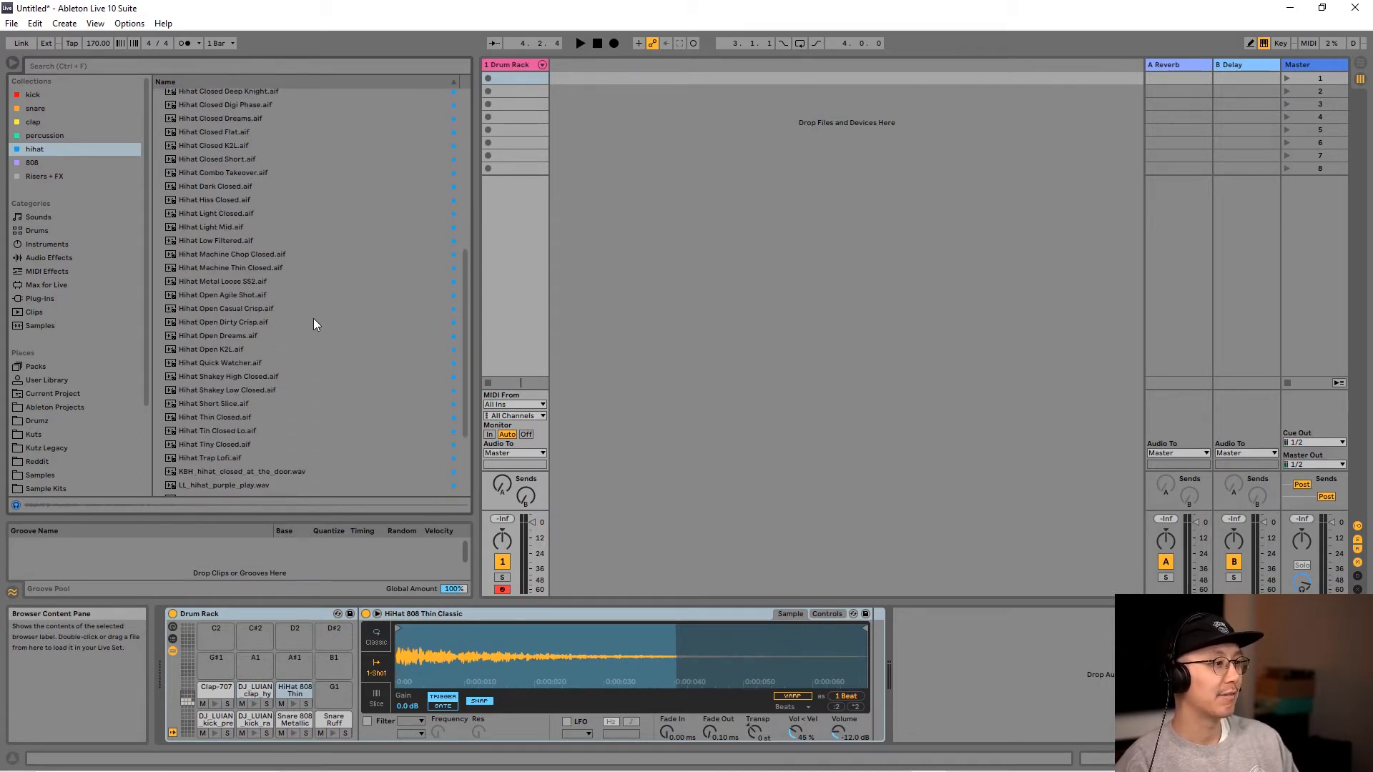
click(237, 310)
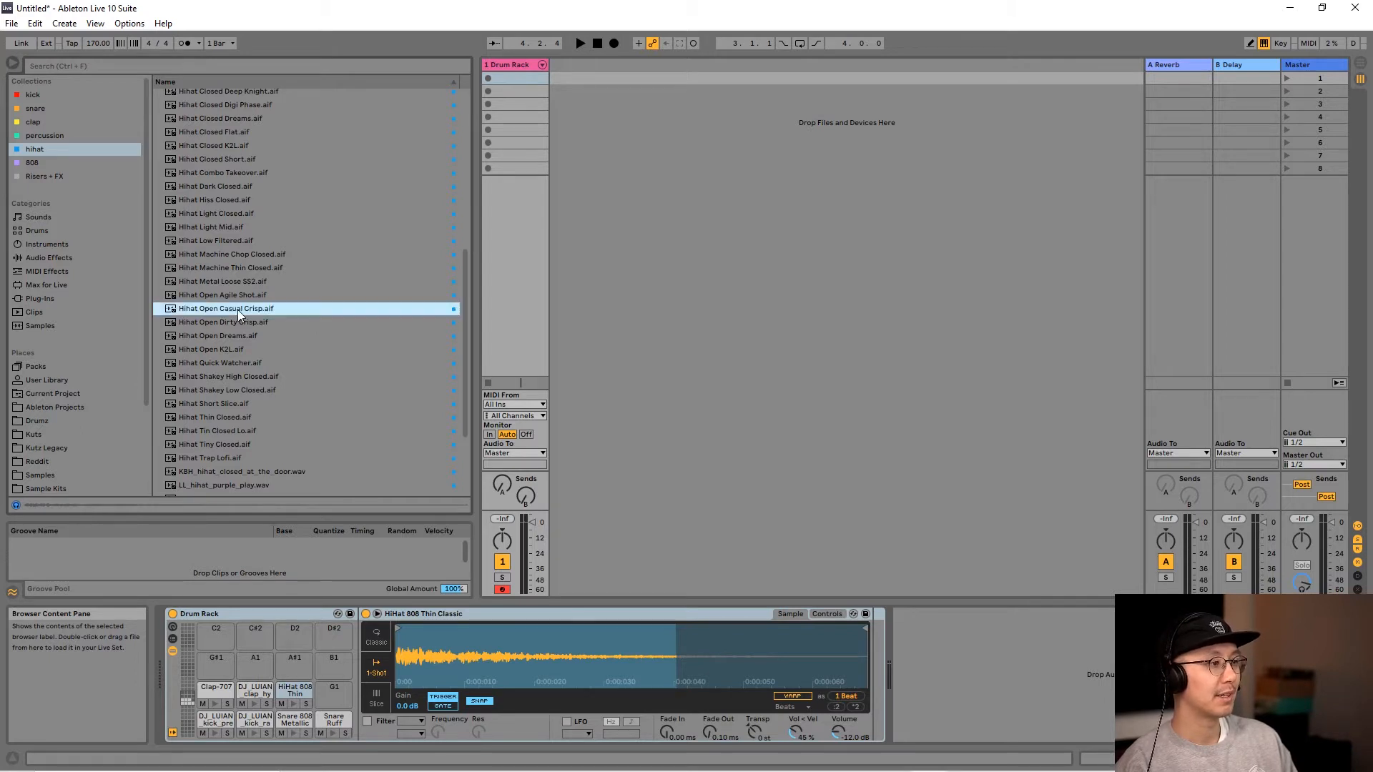
click(238, 321)
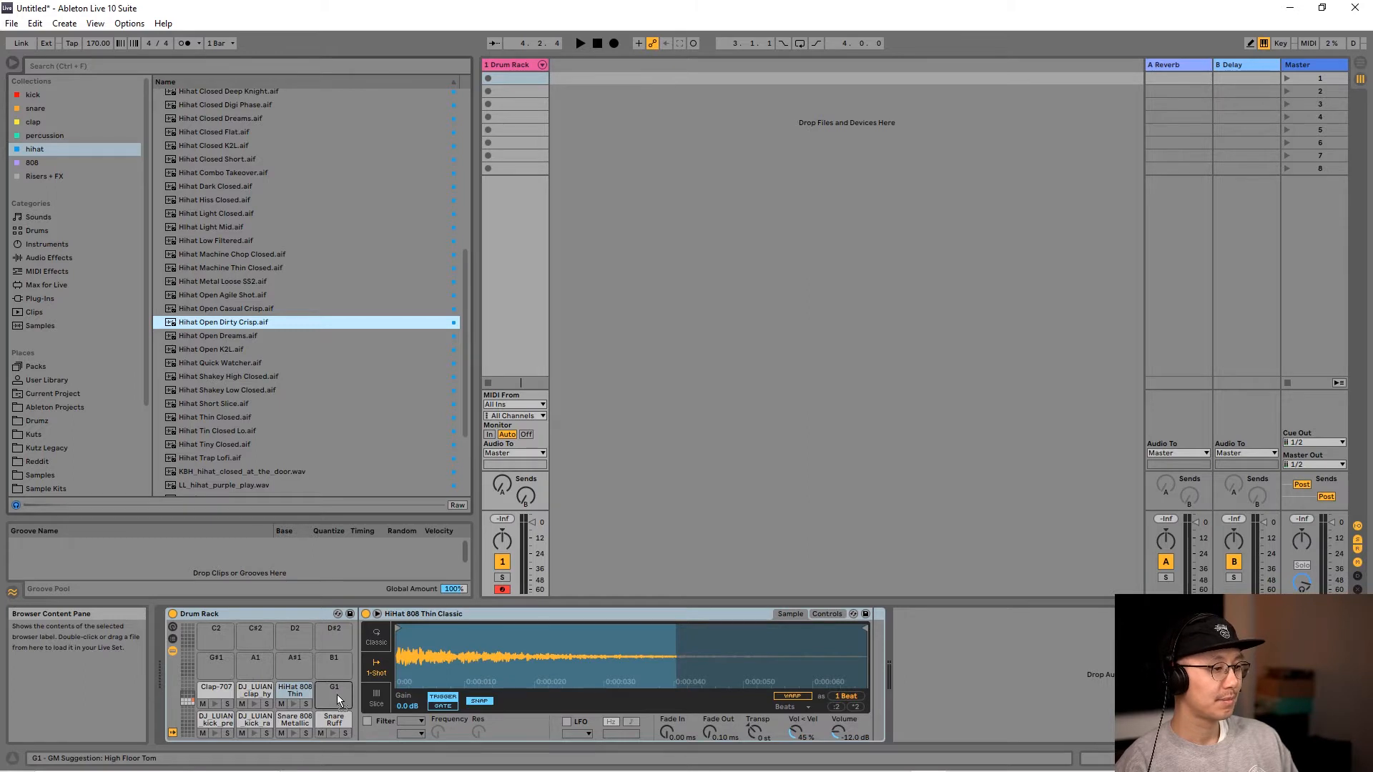
drag(238, 321, 337, 694)
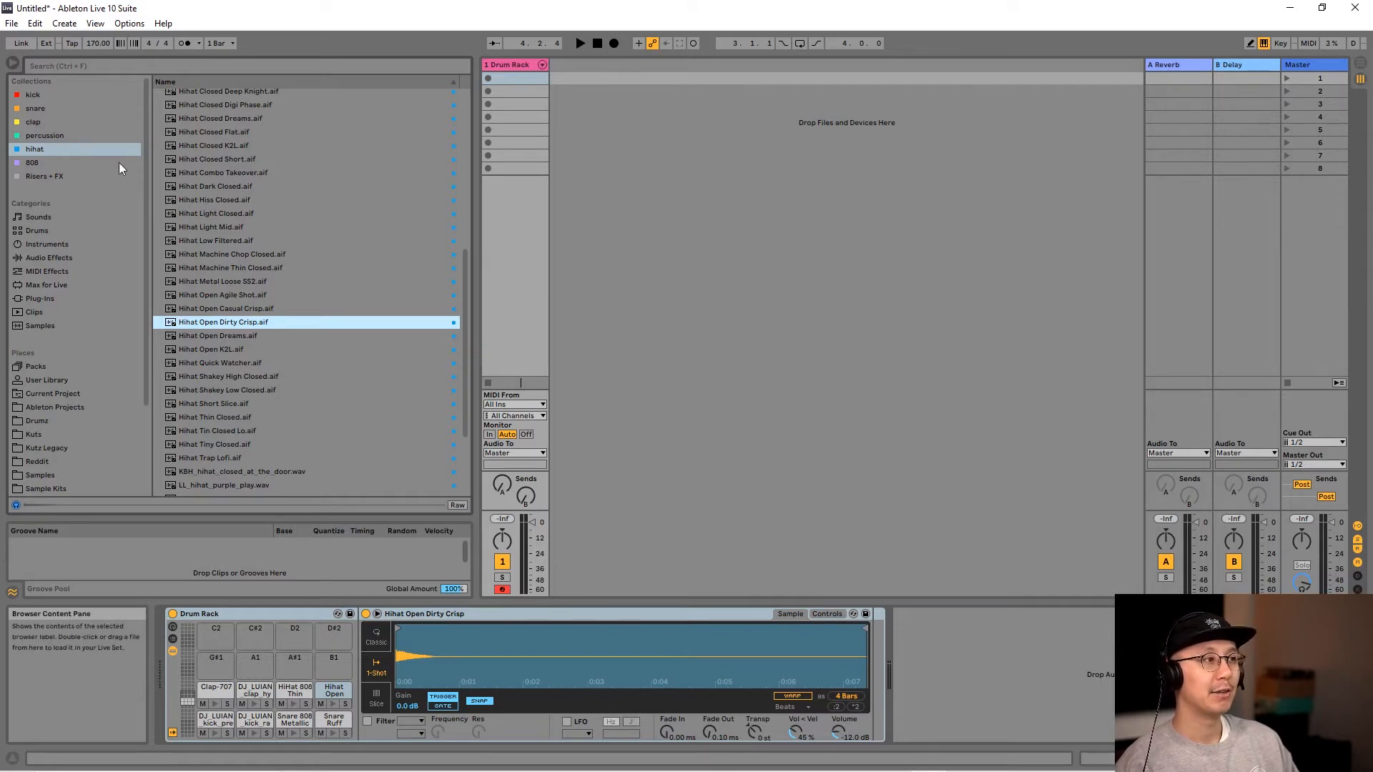
- Set the tempo to 140 BPM, create an empty MIDI clip in the Drum Rack track's first slot and preview the thin hi-hat
click(98, 45)
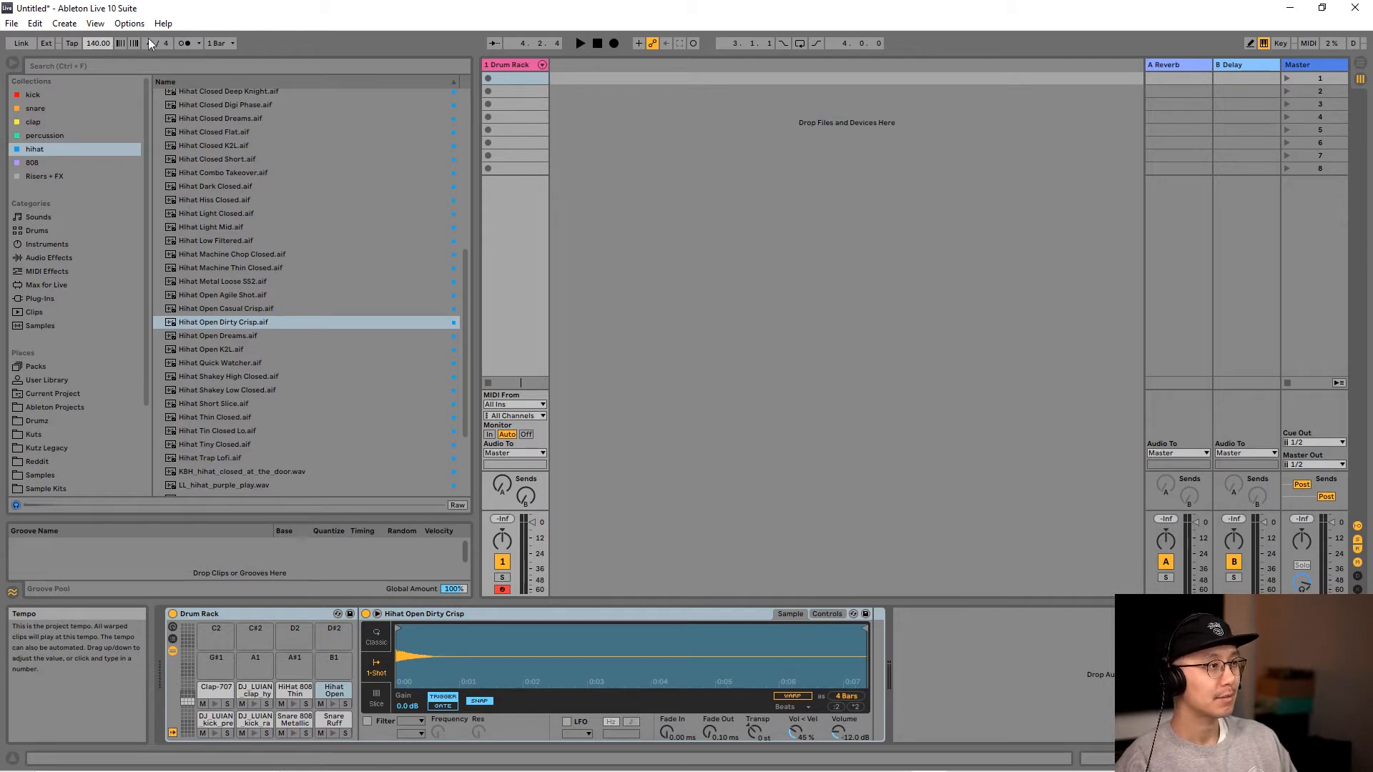
double_click(525, 77)
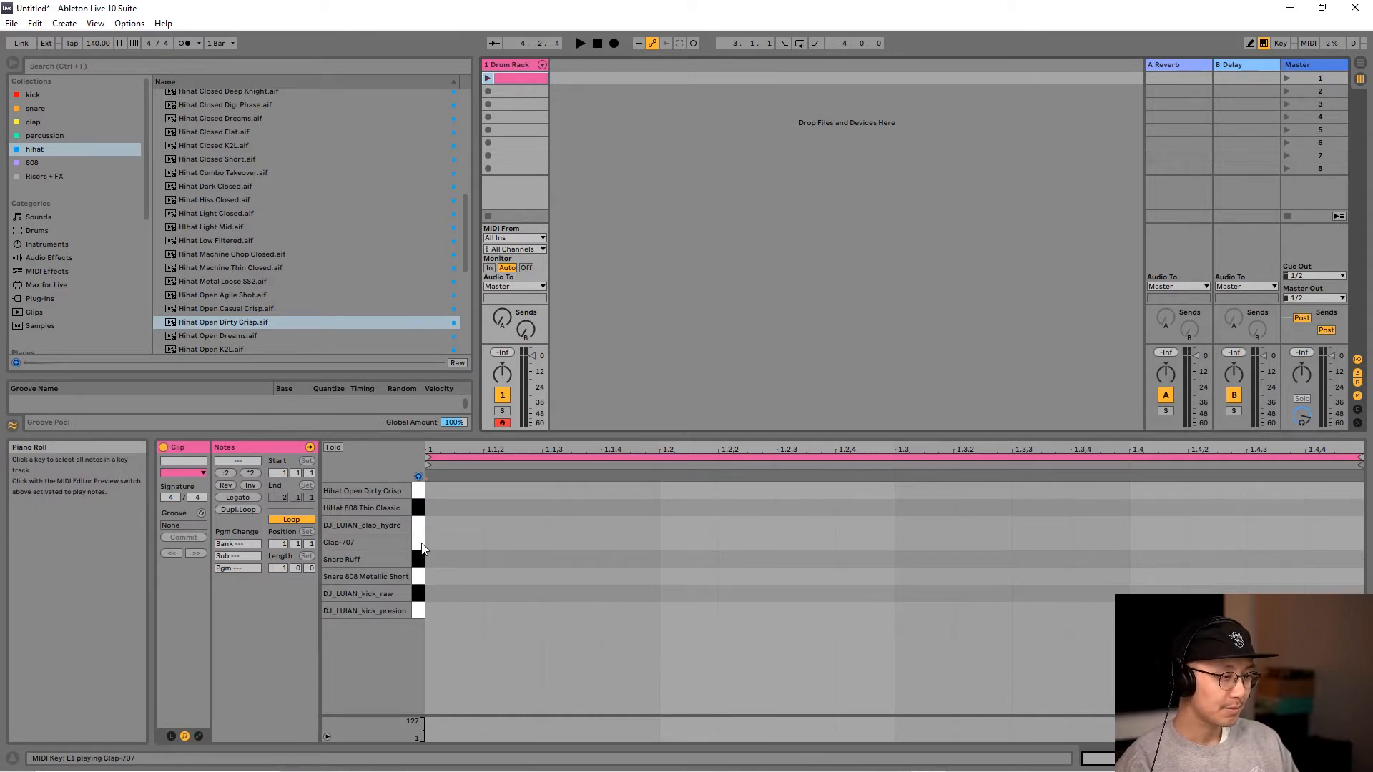
click(420, 510)
click(420, 509)
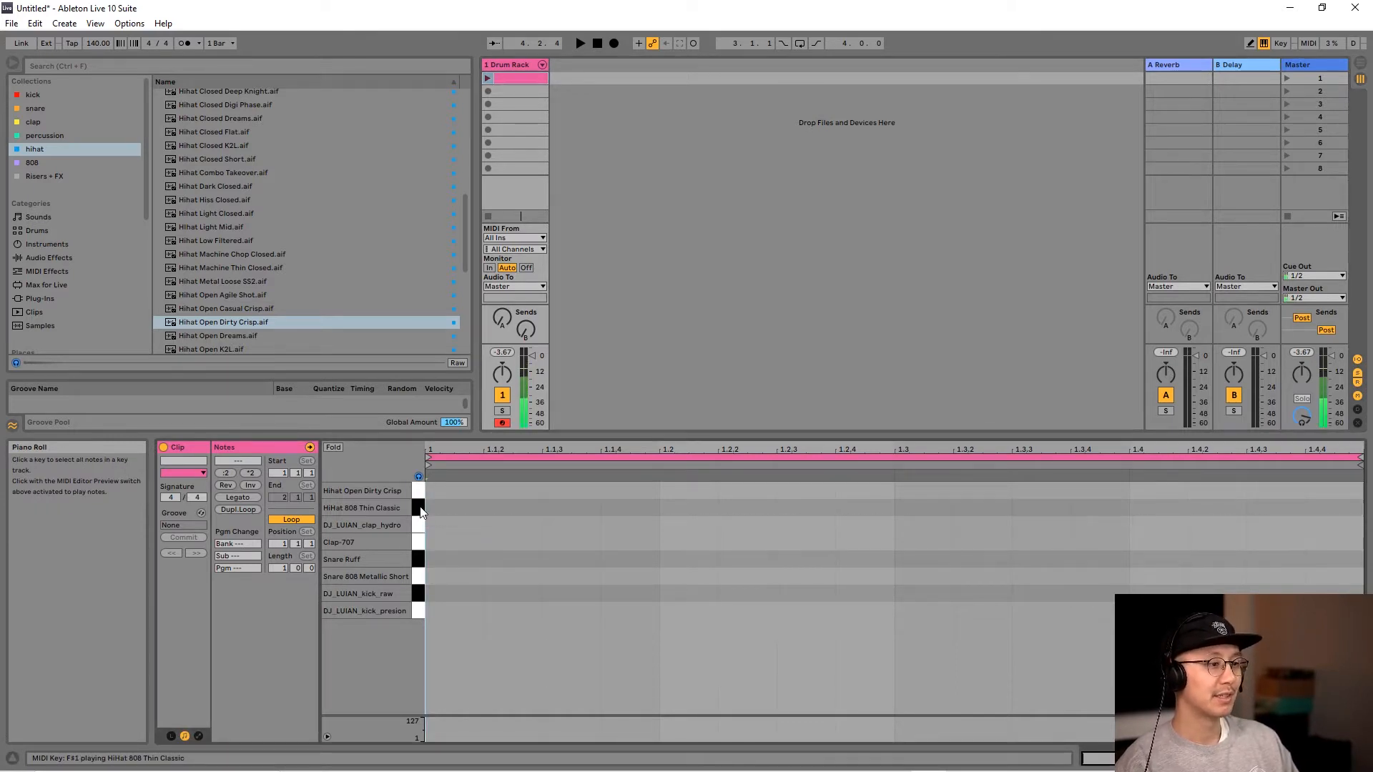
- Set the MIDI clip's note grid to a fixed 1/8
right_click(500, 510)
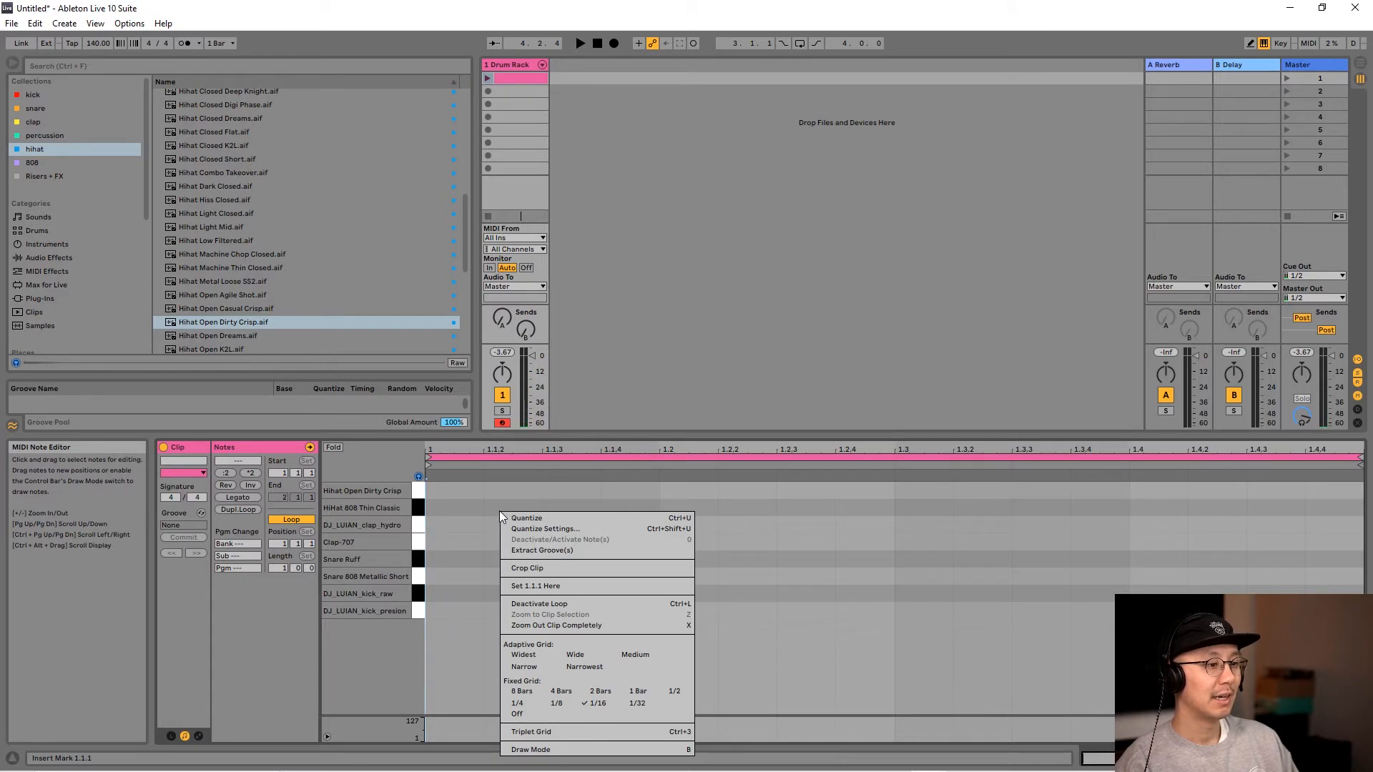
right_click(449, 502)
click(513, 693)
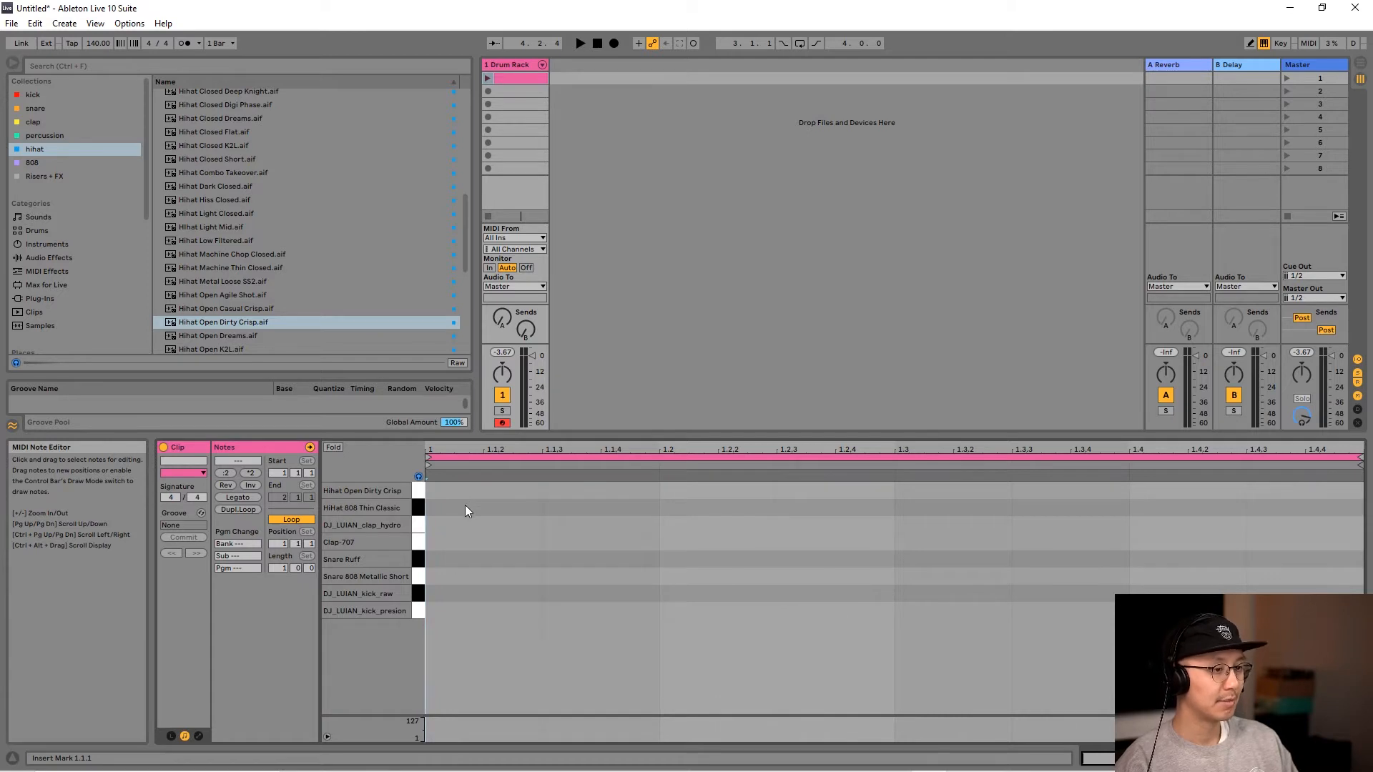
- Set the clip's loop length to 2 bars and lower the computer MIDI keyboard's velocity to 80
click(282, 569)
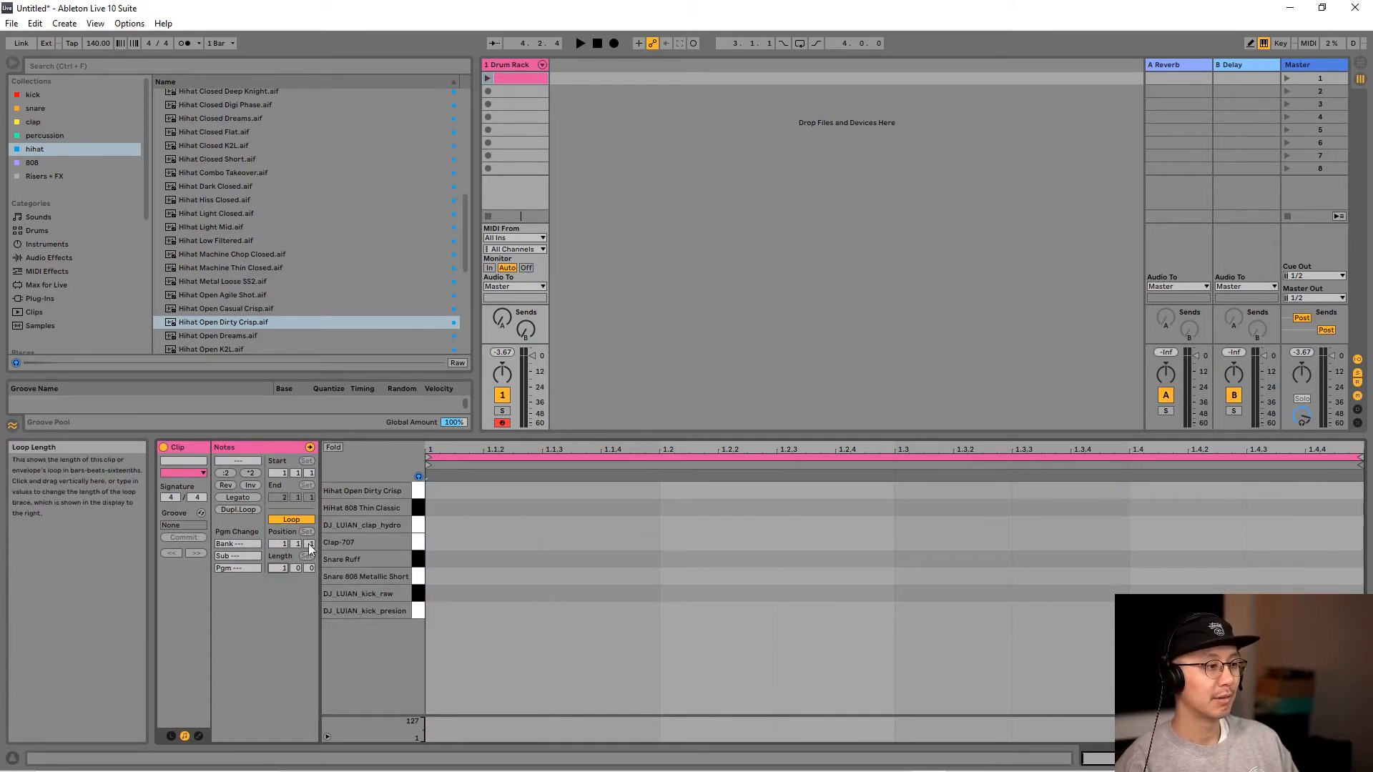
text(2)
key(Return)
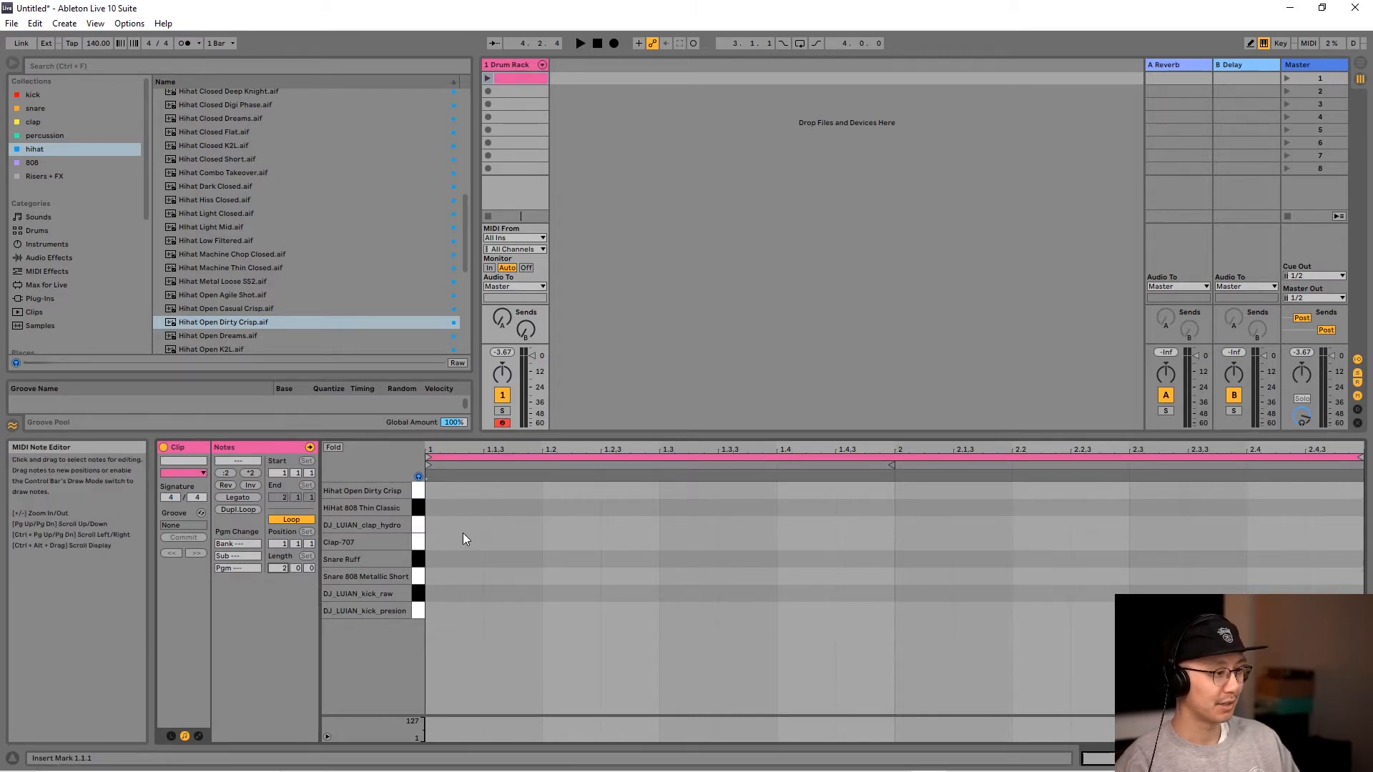
key(c)
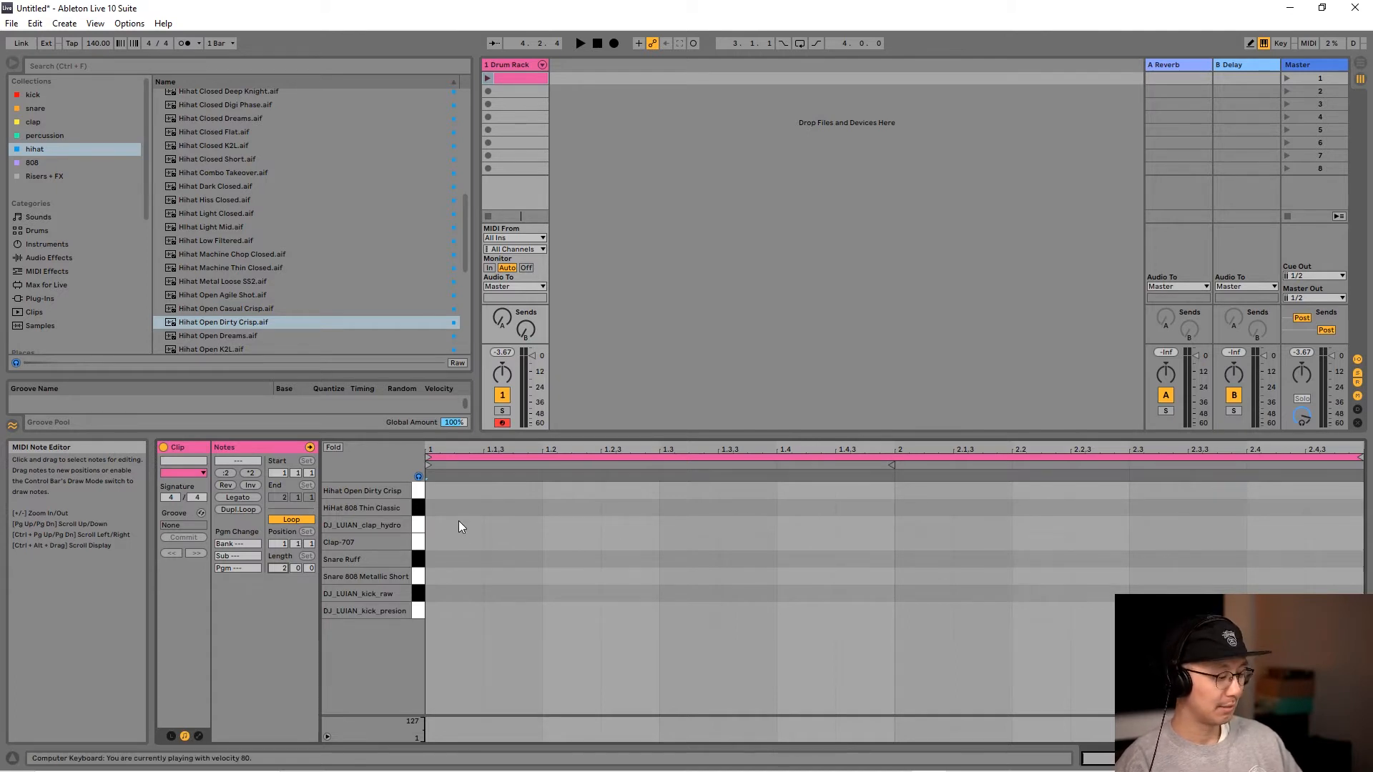
- Fill the HiHat 808 Thin Classic row with 1/8 notes across both bars and play the clip to check it
key(b)
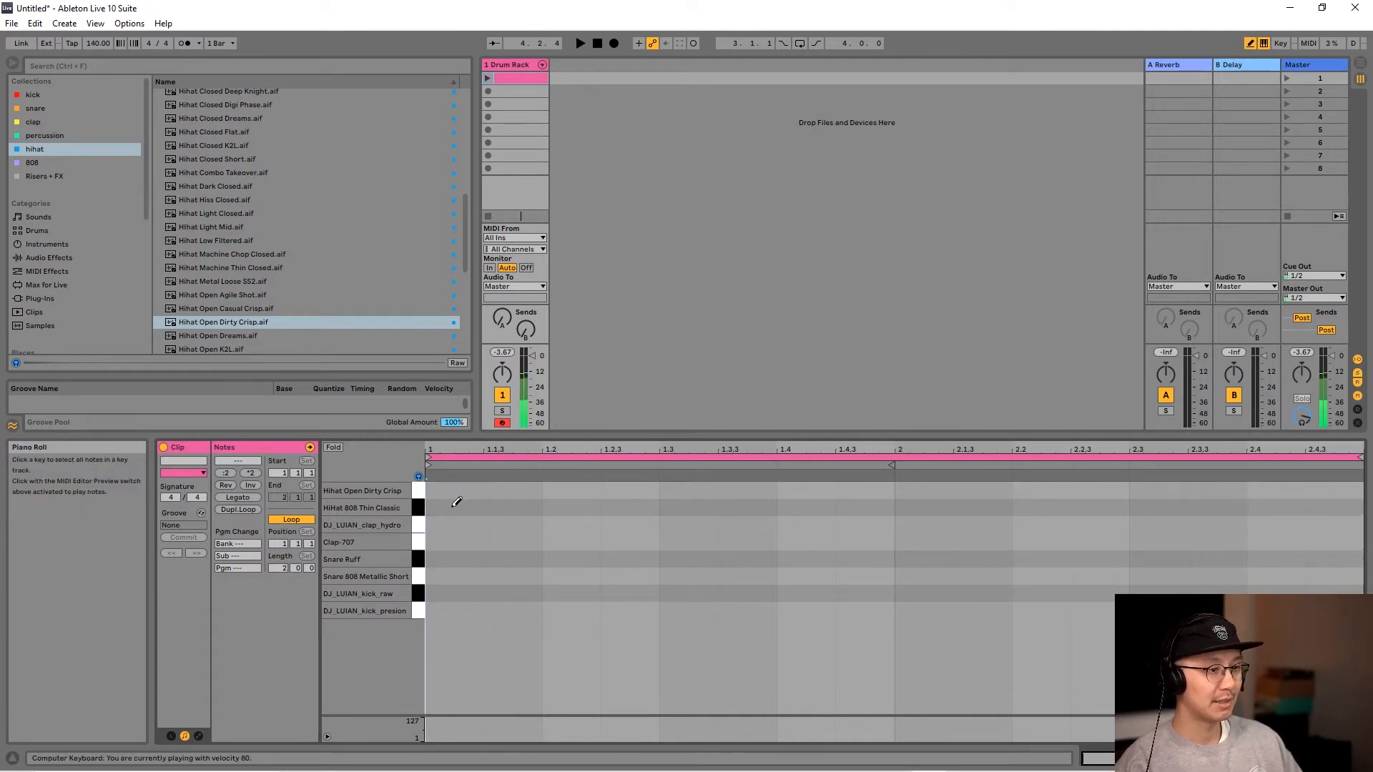
drag(455, 505, 1327, 504)
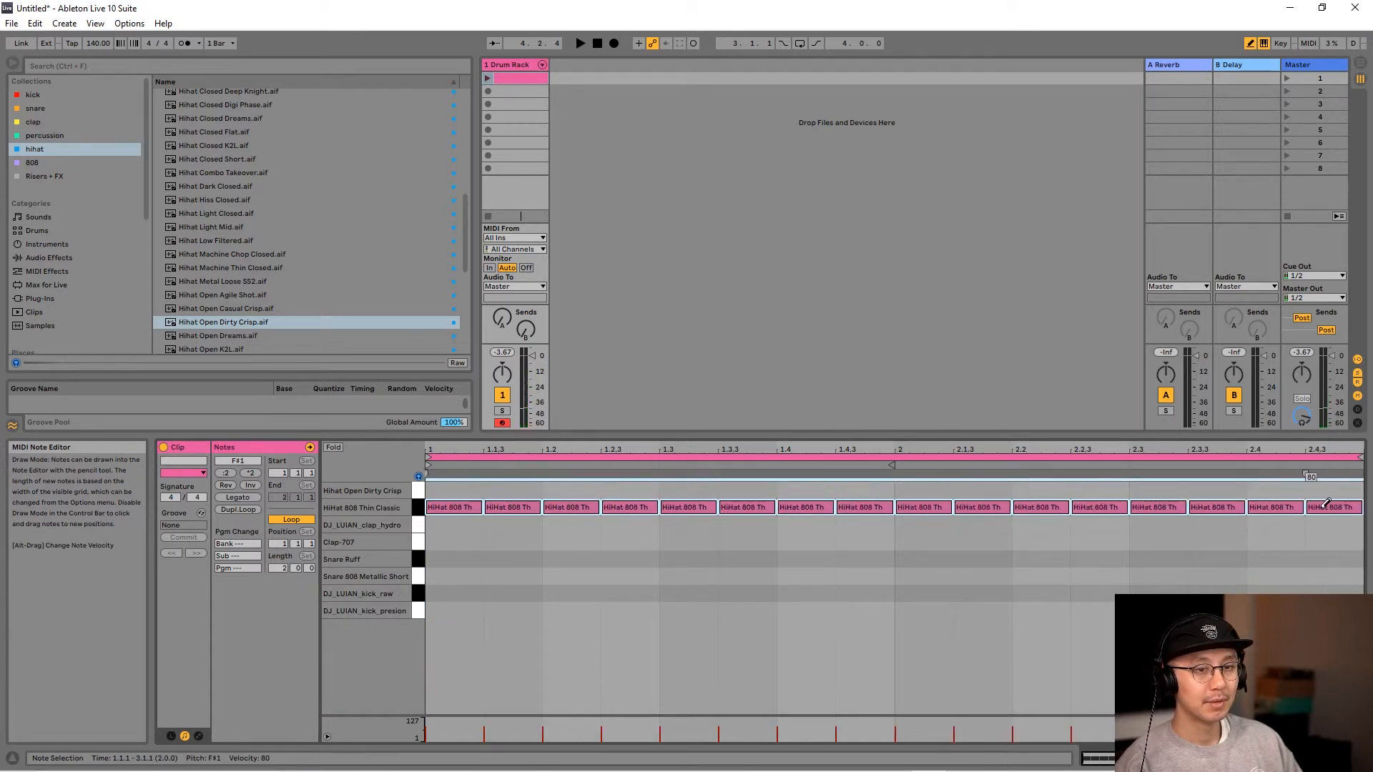
click(487, 80)
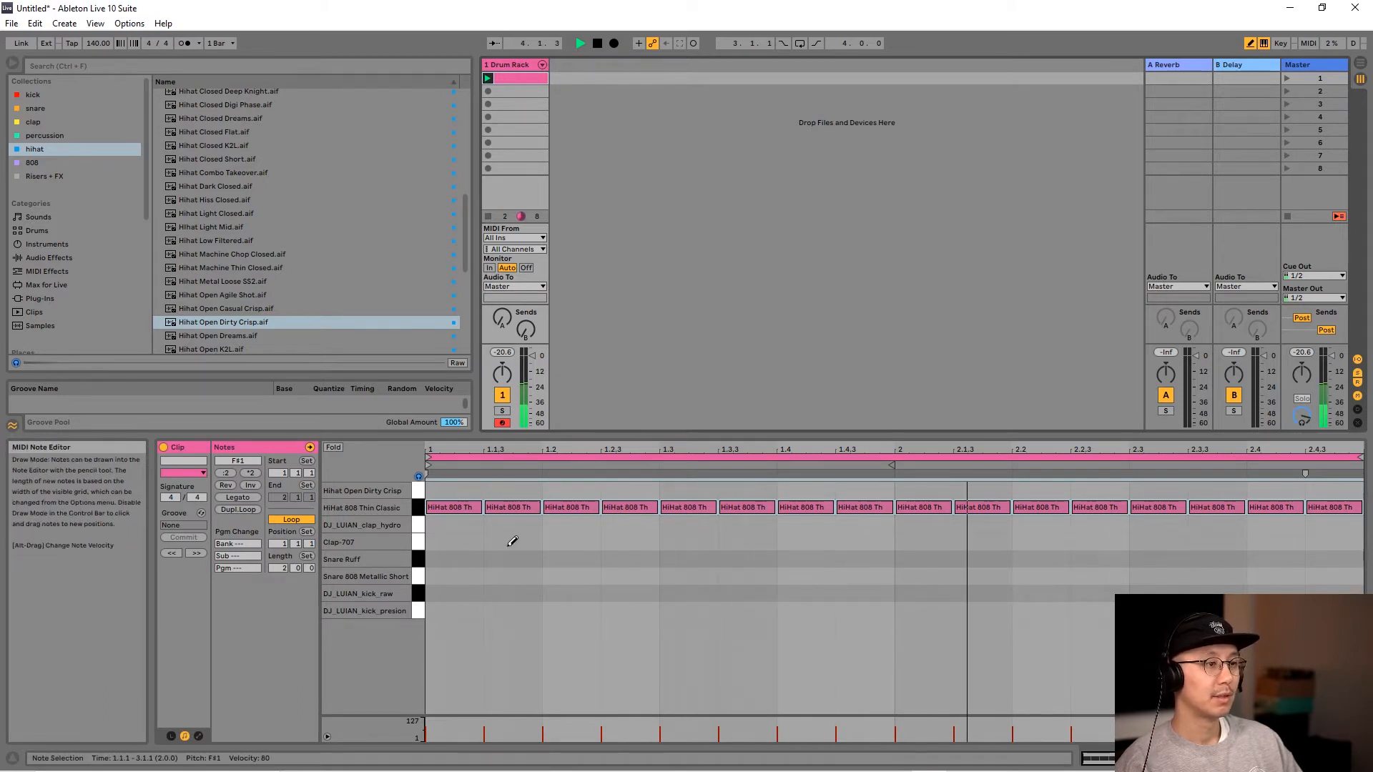
key(space)
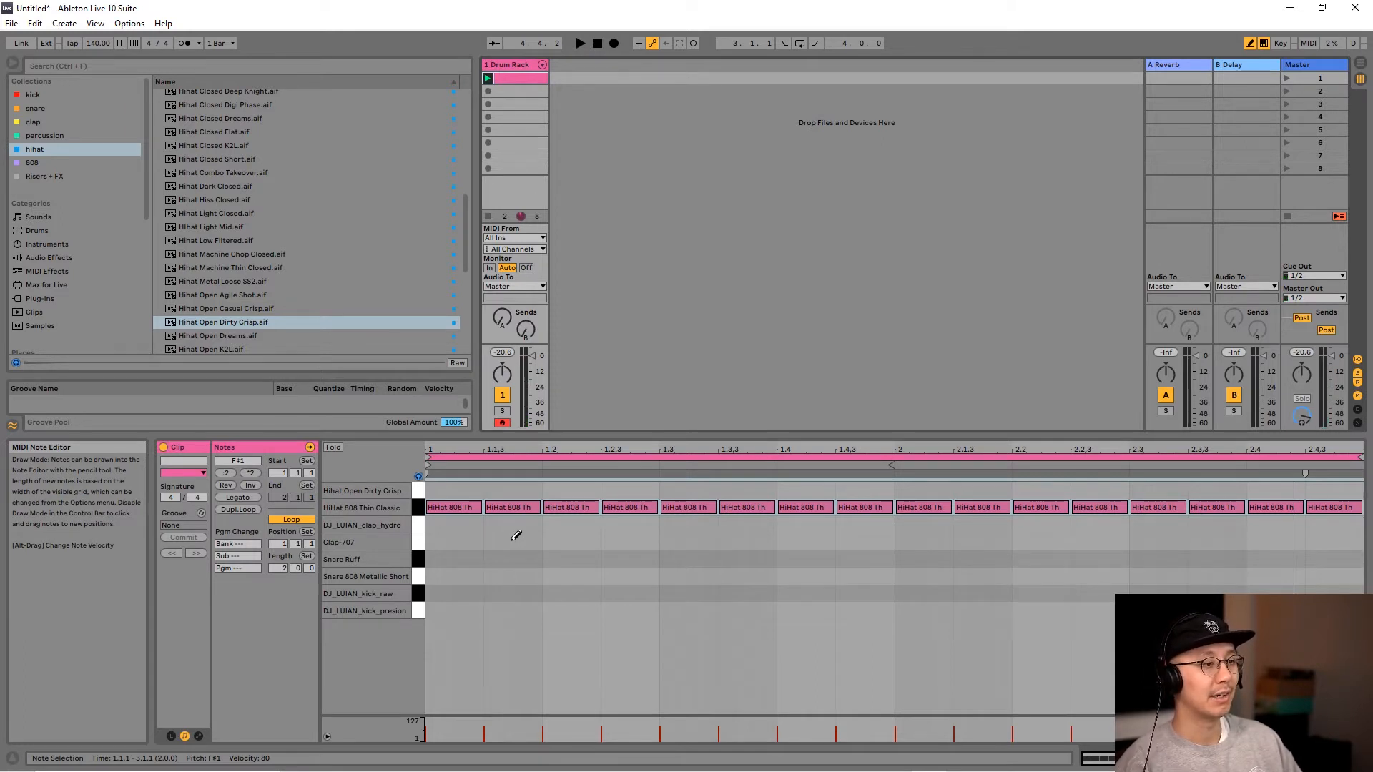
- Set the fixed grid to 1/2, add Snare 808 Metallic Short notes on beat 3 of both bars and play the clip
right_click(629, 541)
right_click(559, 567)
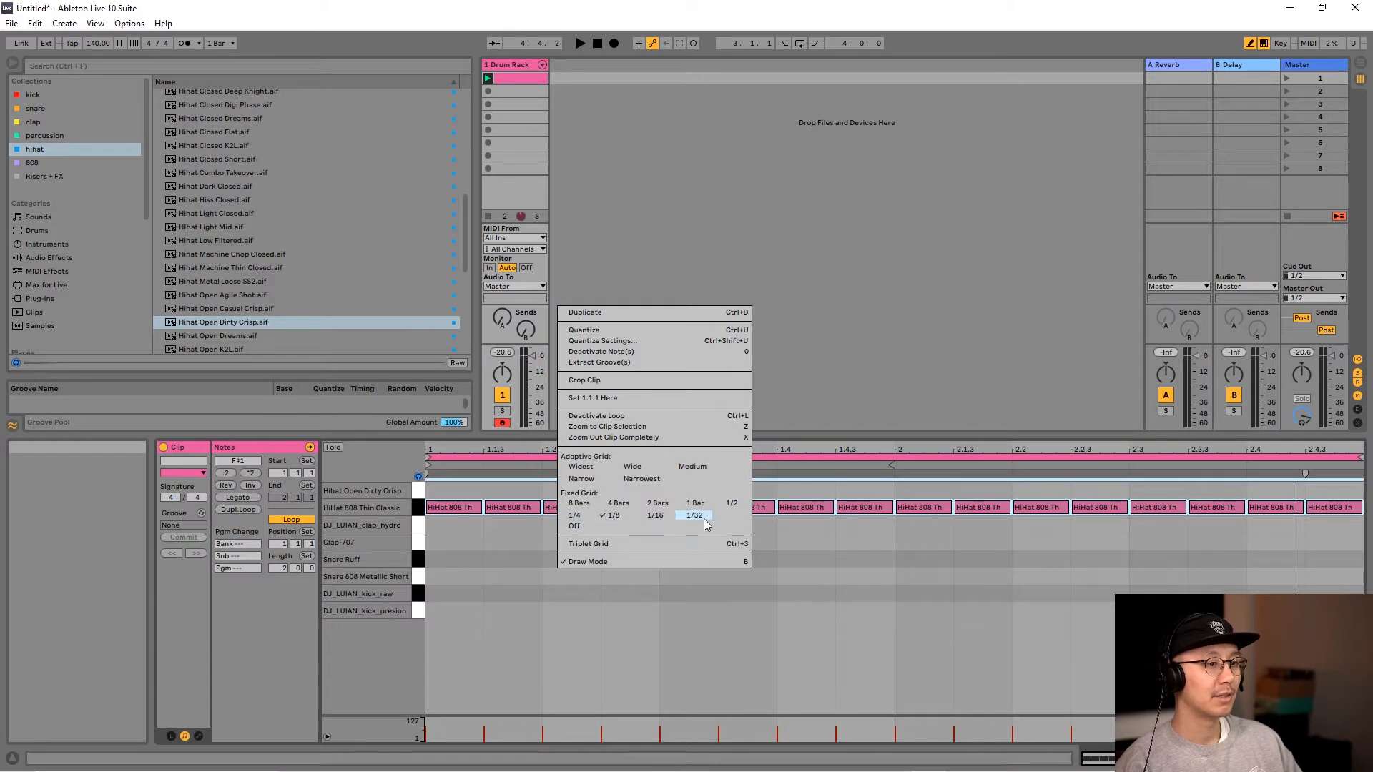
click(737, 504)
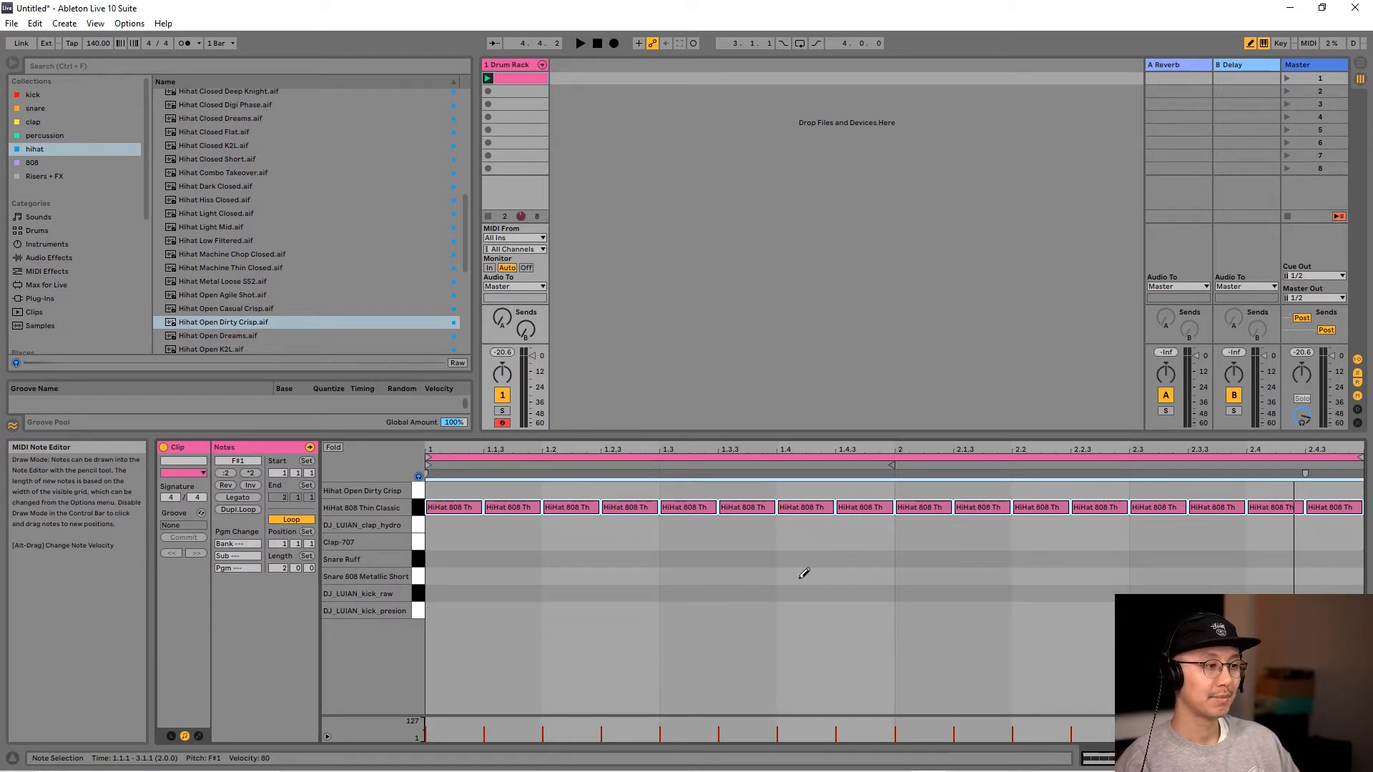
click(722, 575)
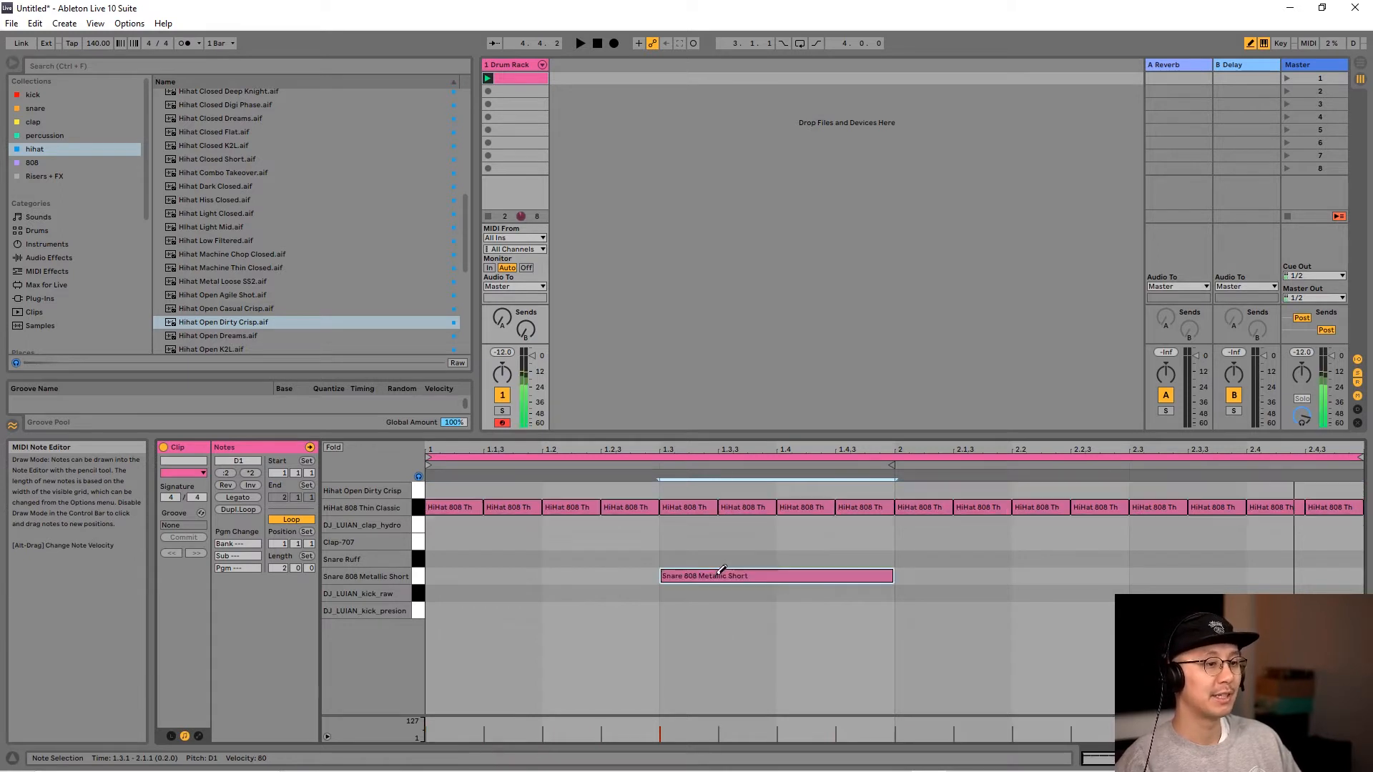
click(1150, 574)
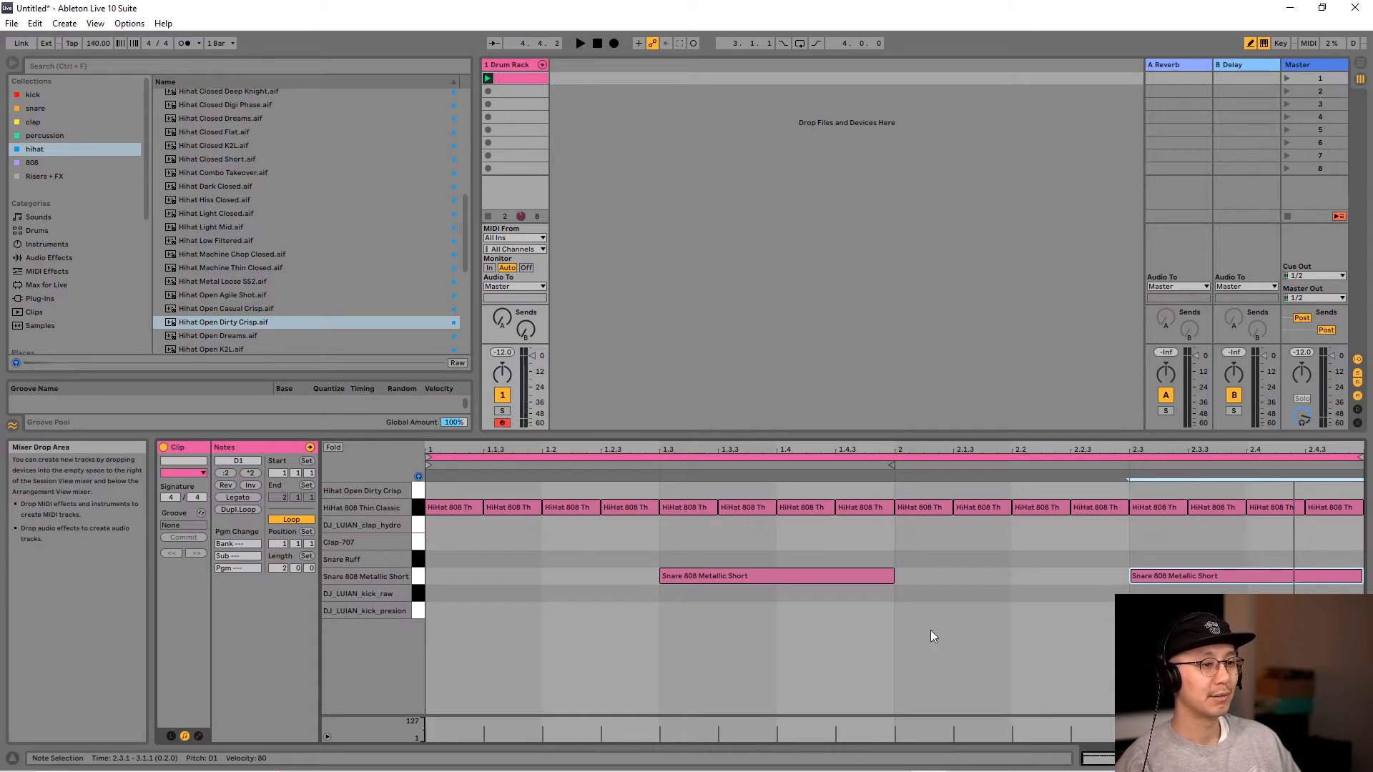
key(space)
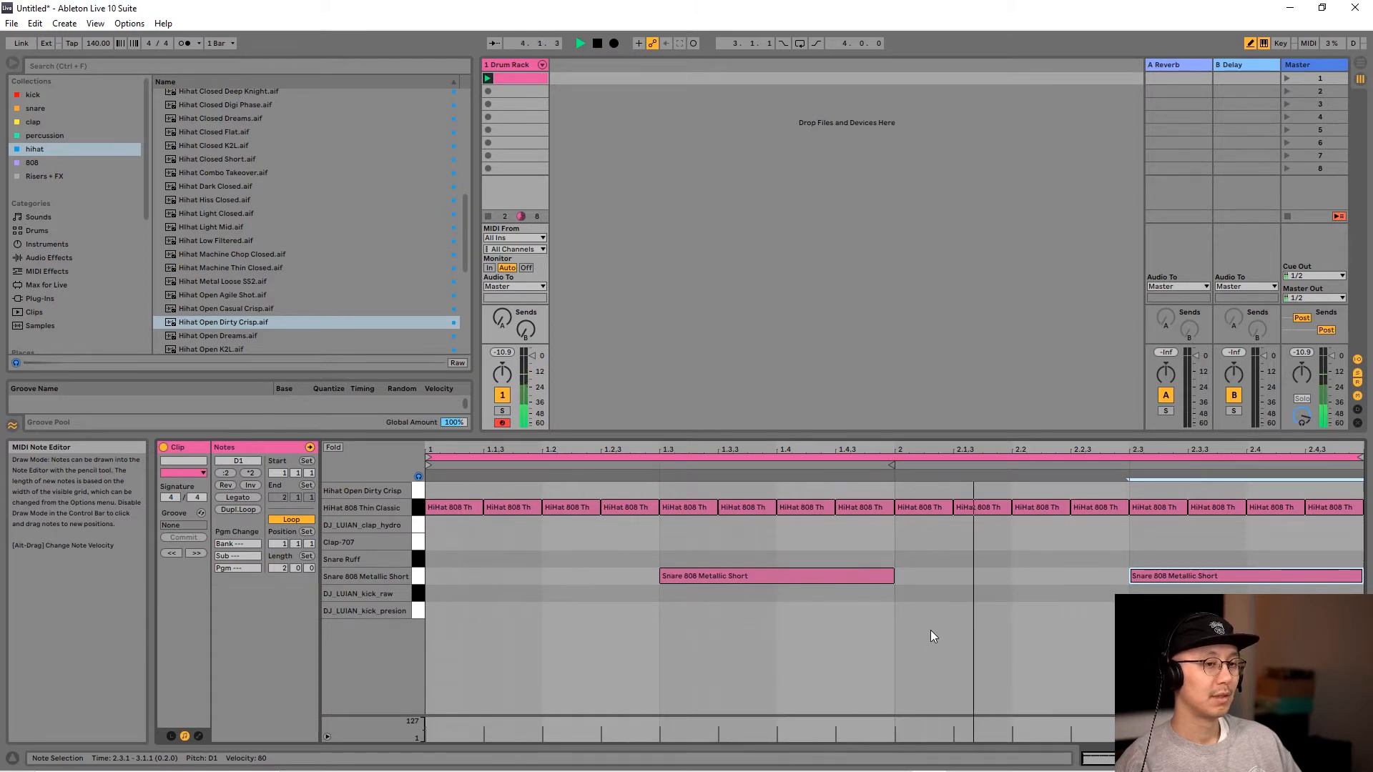
key(space)
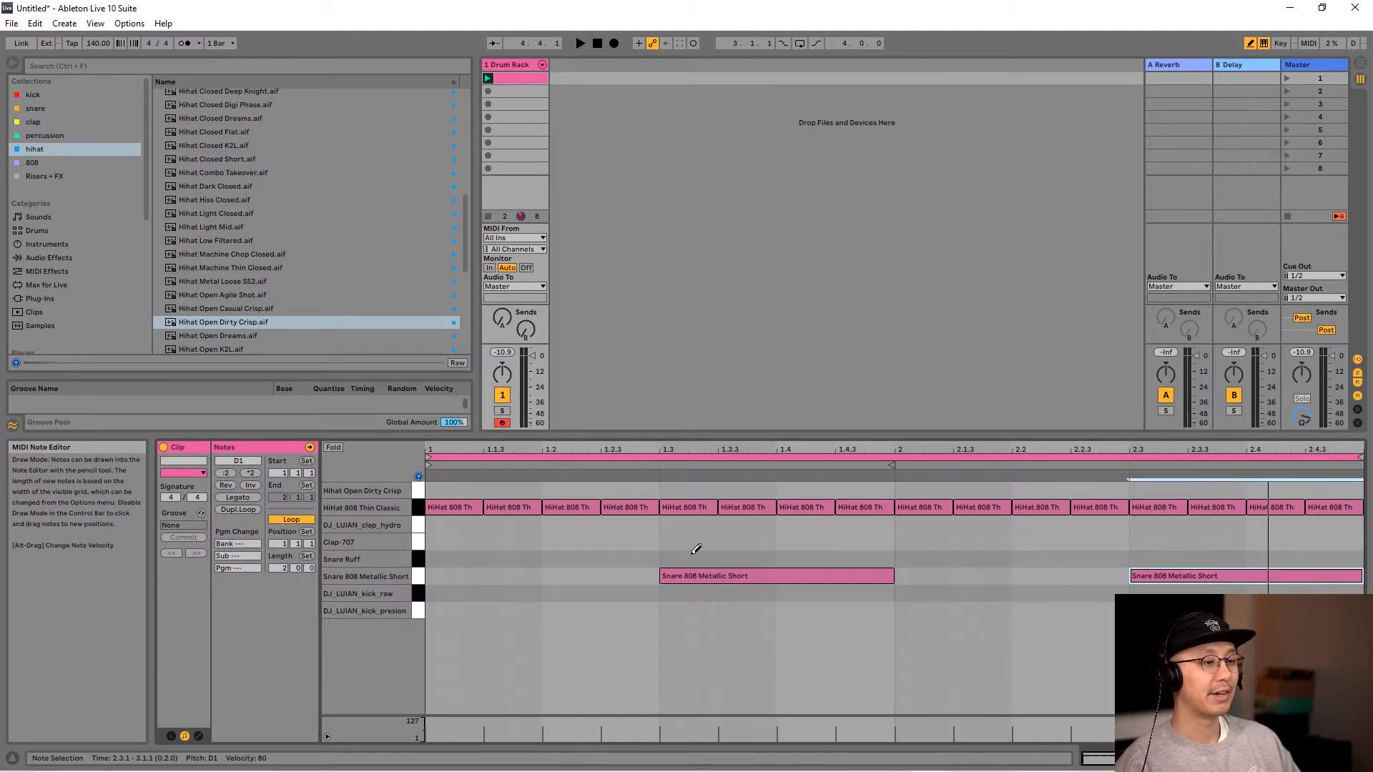
- Add a DJ_LUIAN_kick_raw note at 1.1.1, set the grid to 1/8, and shorten the kick and both snares to one beat each
click(481, 592)
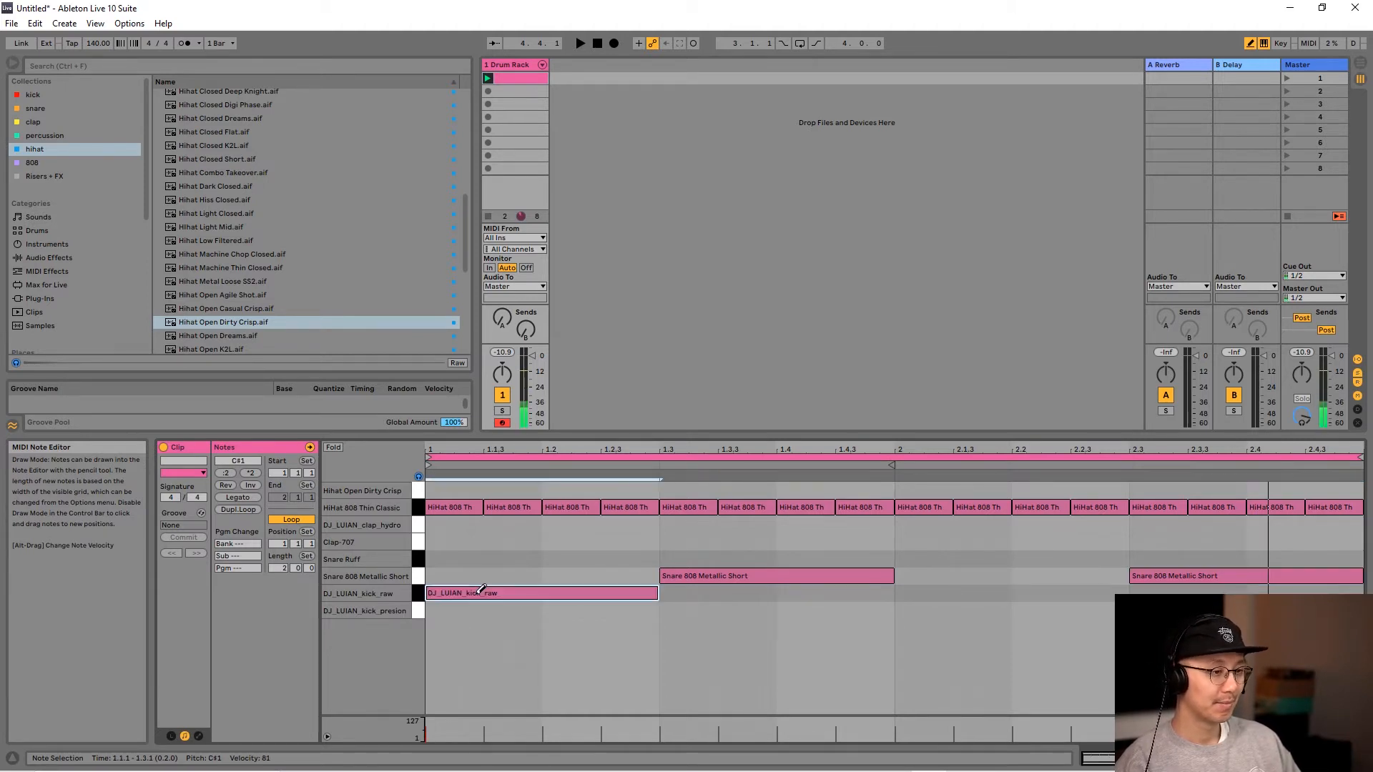
right_click(788, 599)
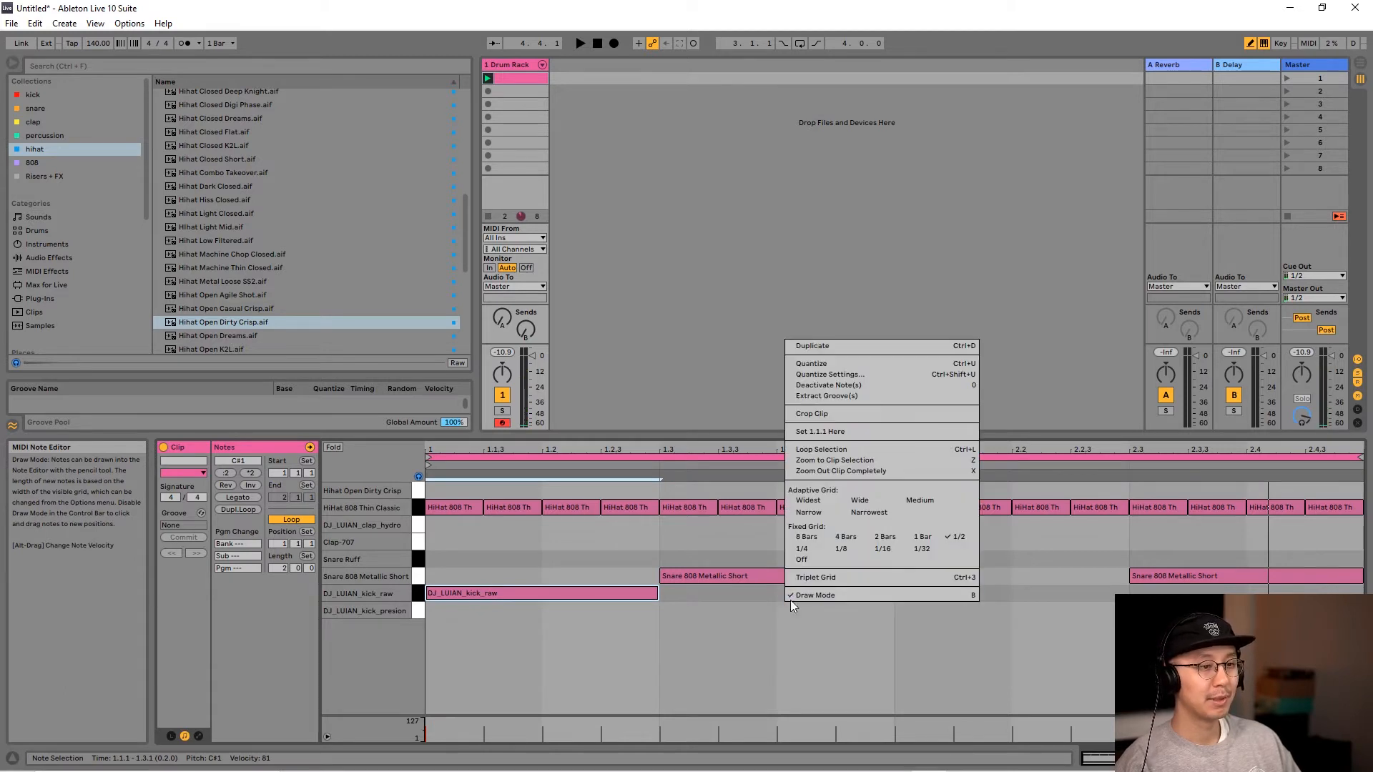
click(843, 549)
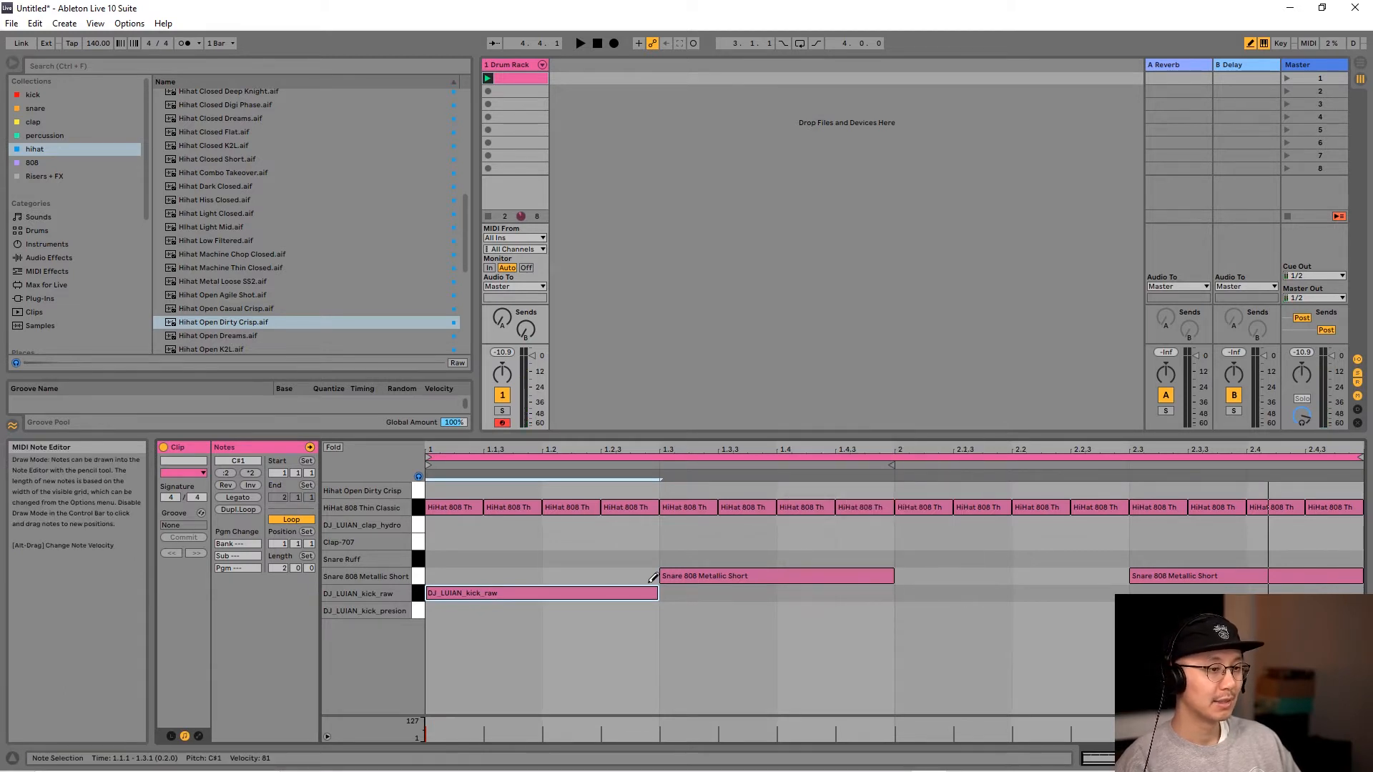
drag(659, 593, 542, 593)
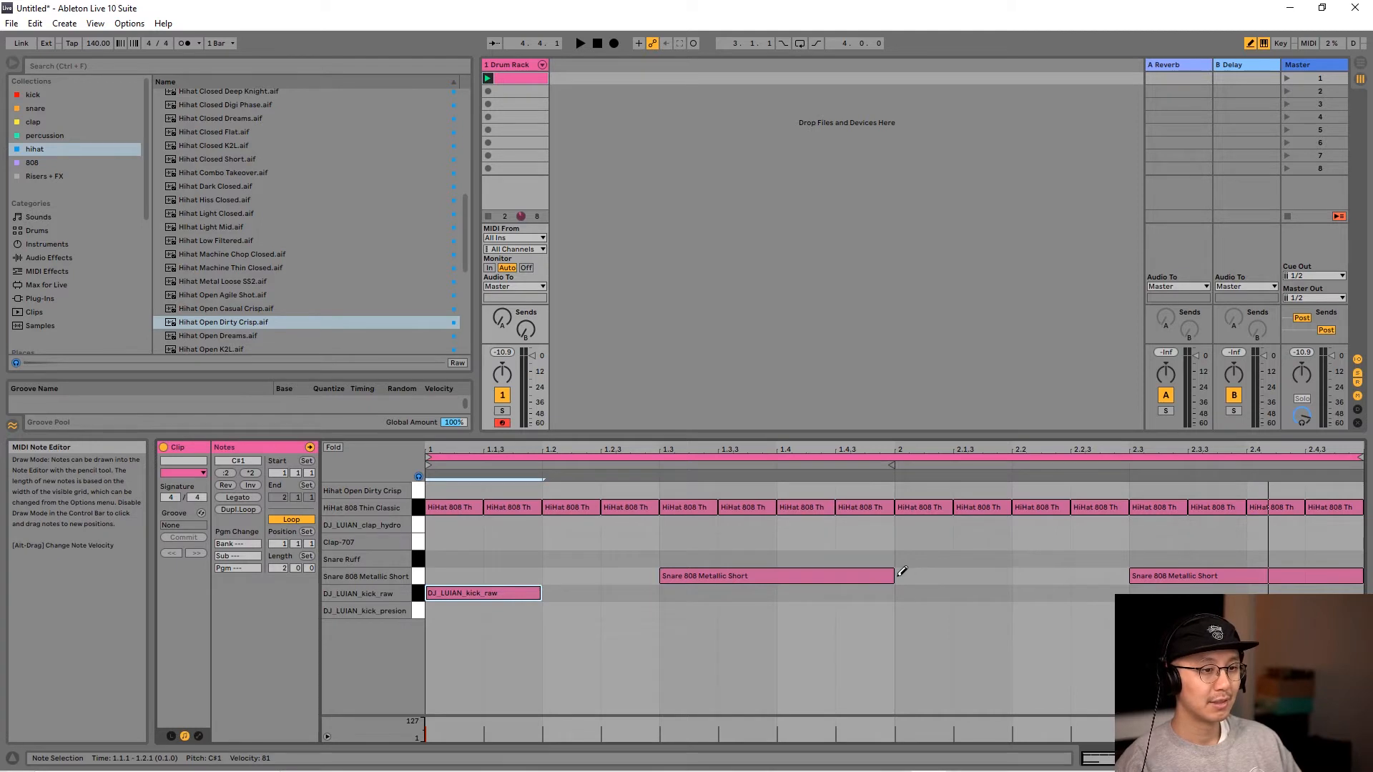
drag(892, 576, 775, 577)
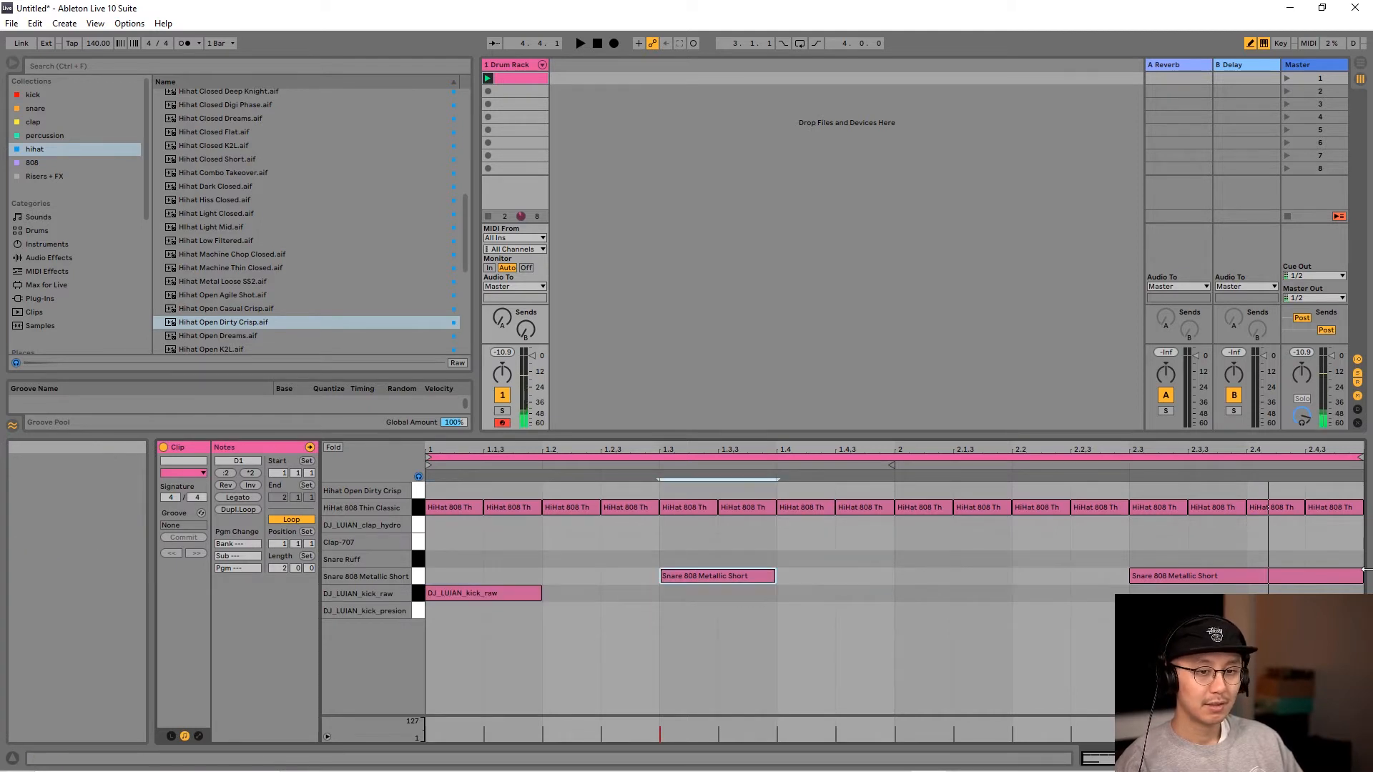
drag(1363, 576, 1246, 576)
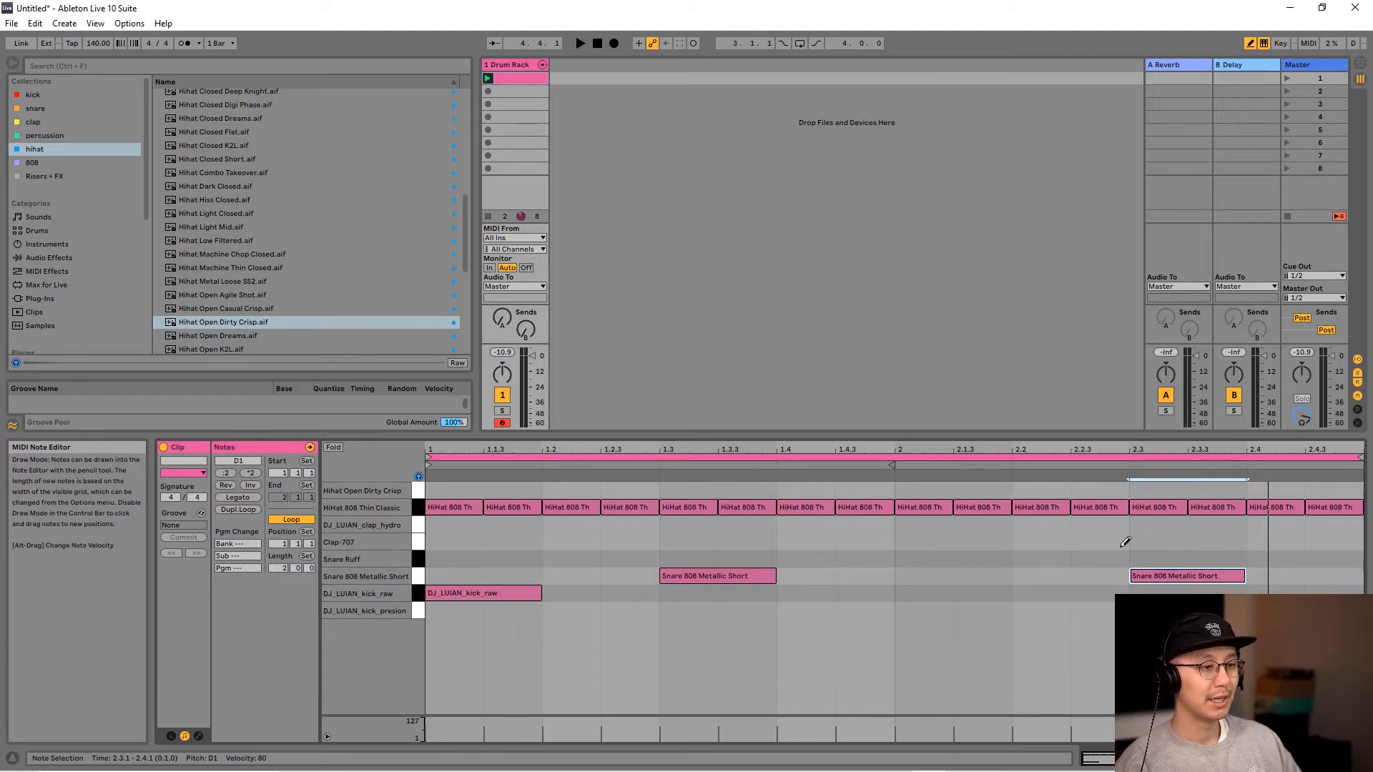
key(space)
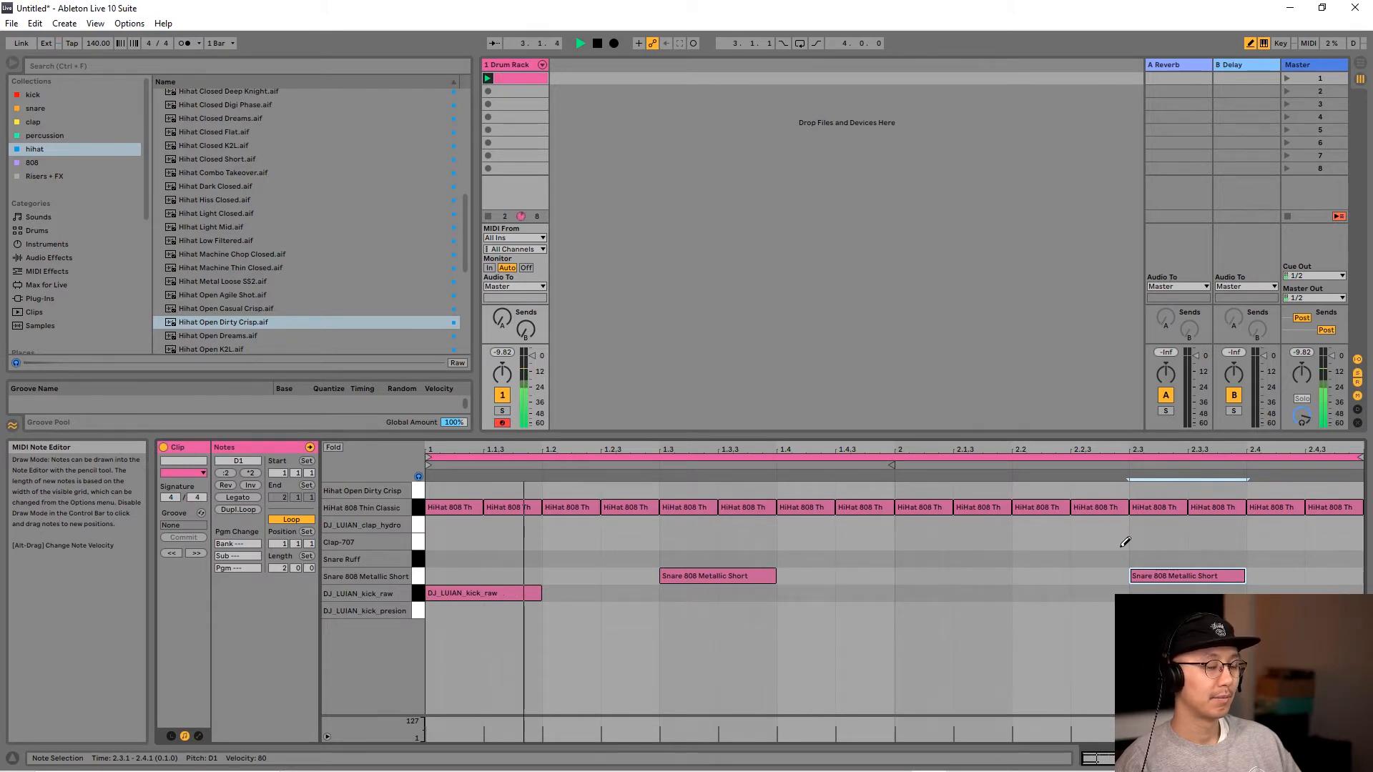
key(space)
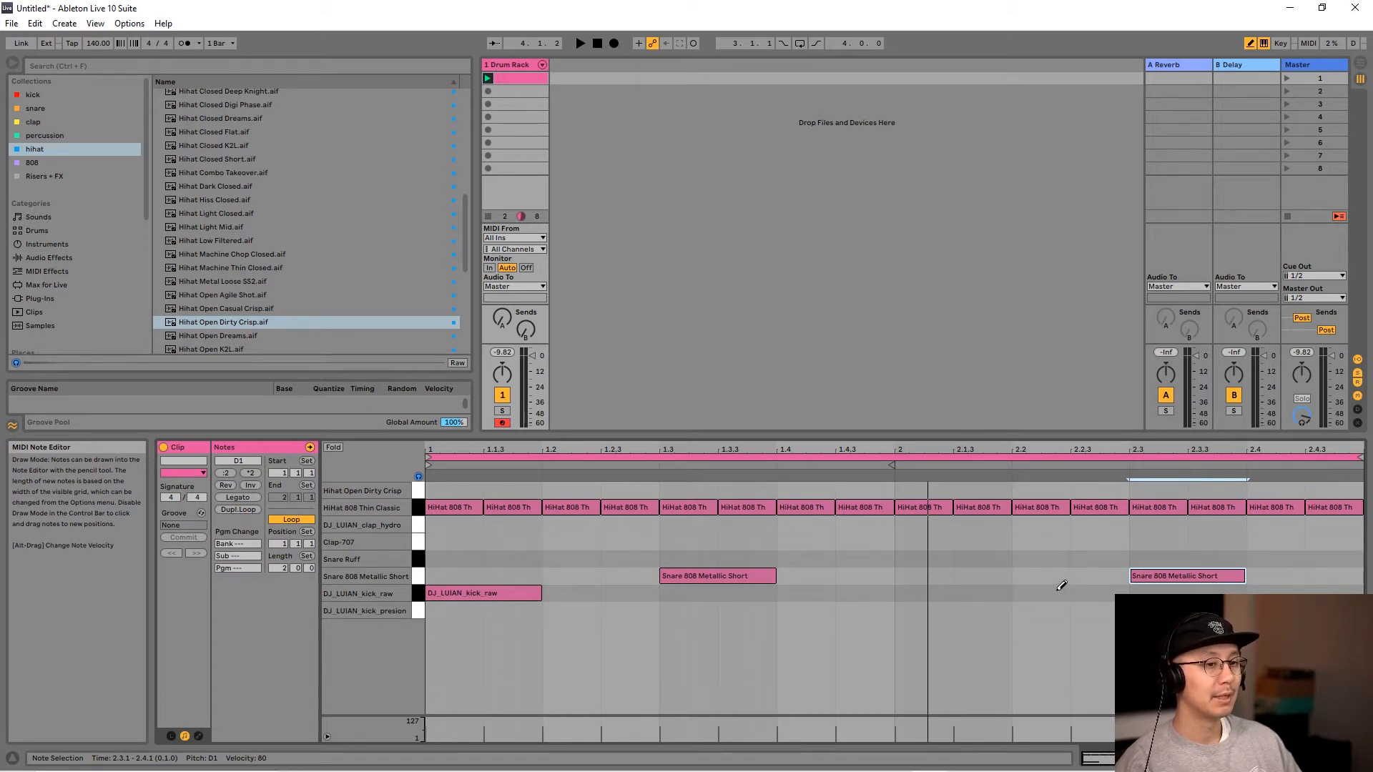
- Add 1/8-long DJ_LUIAN_kick_raw notes on beat 2.2 and beat 1.4, playing the clip after each and leaving Draw Mode
click(1058, 590)
key(space)
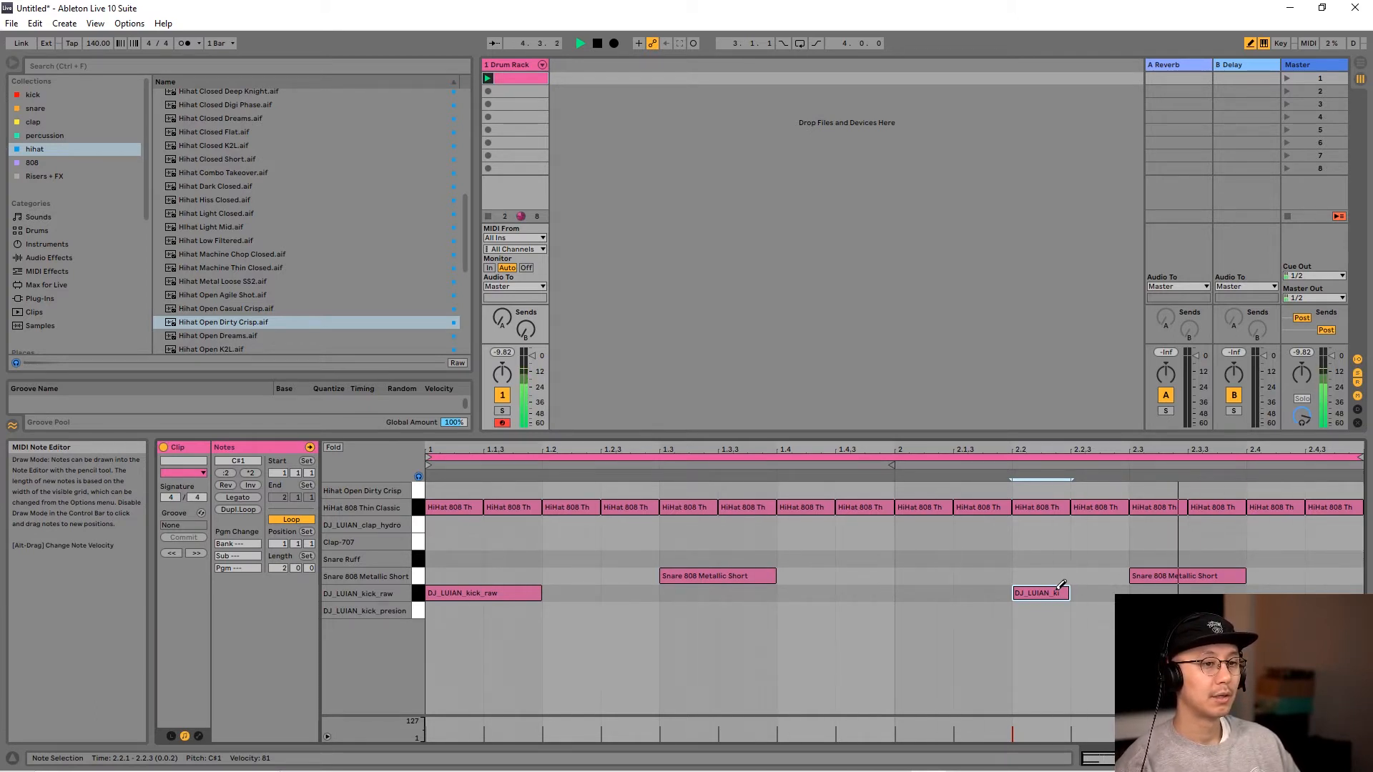
key(space)
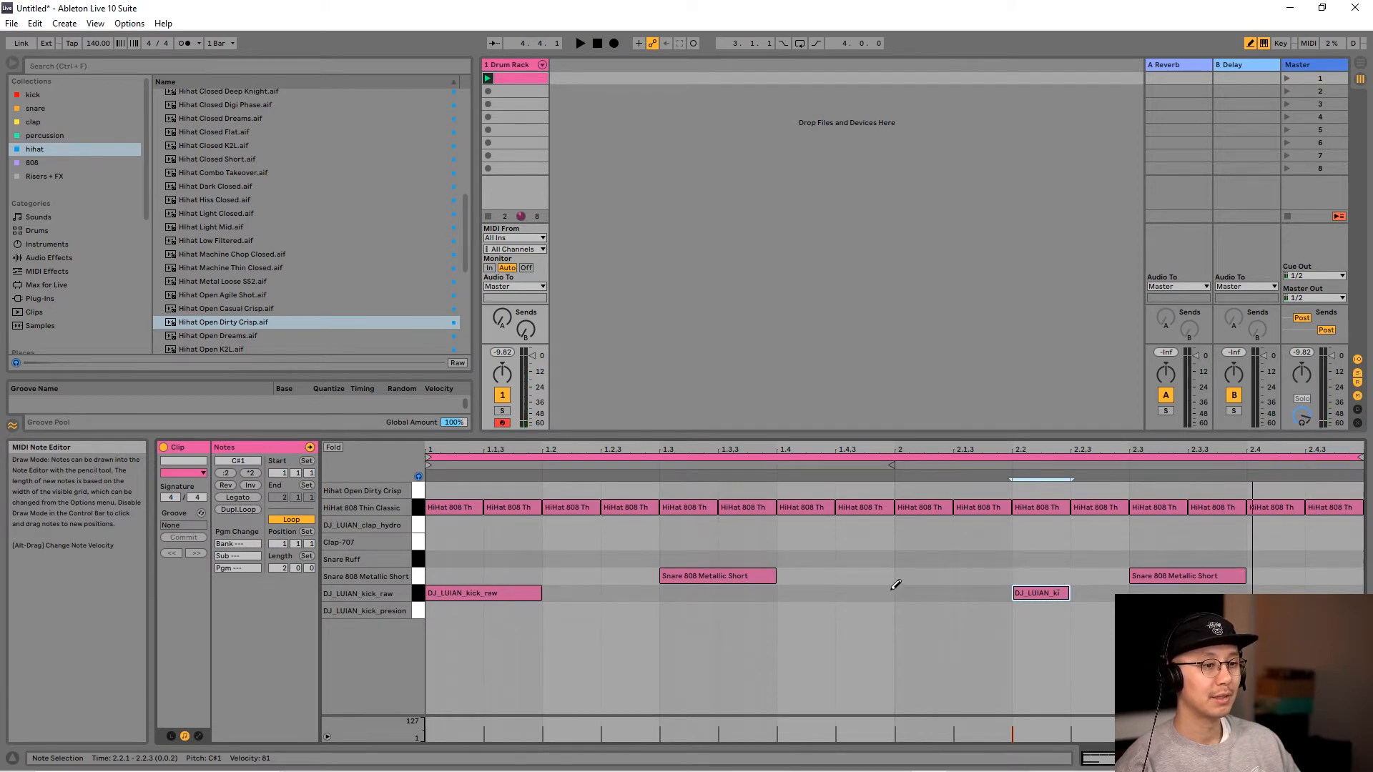
click(792, 592)
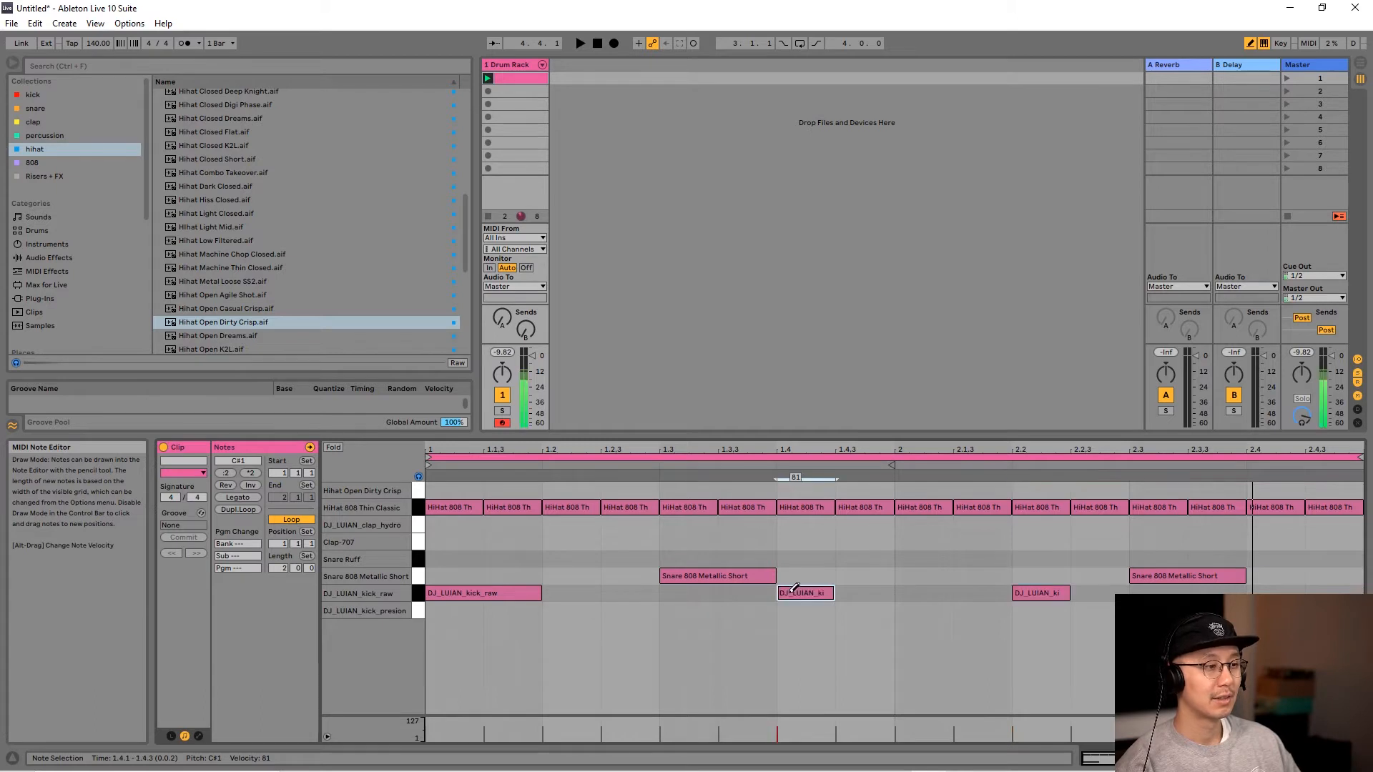
key(space)
key(b)
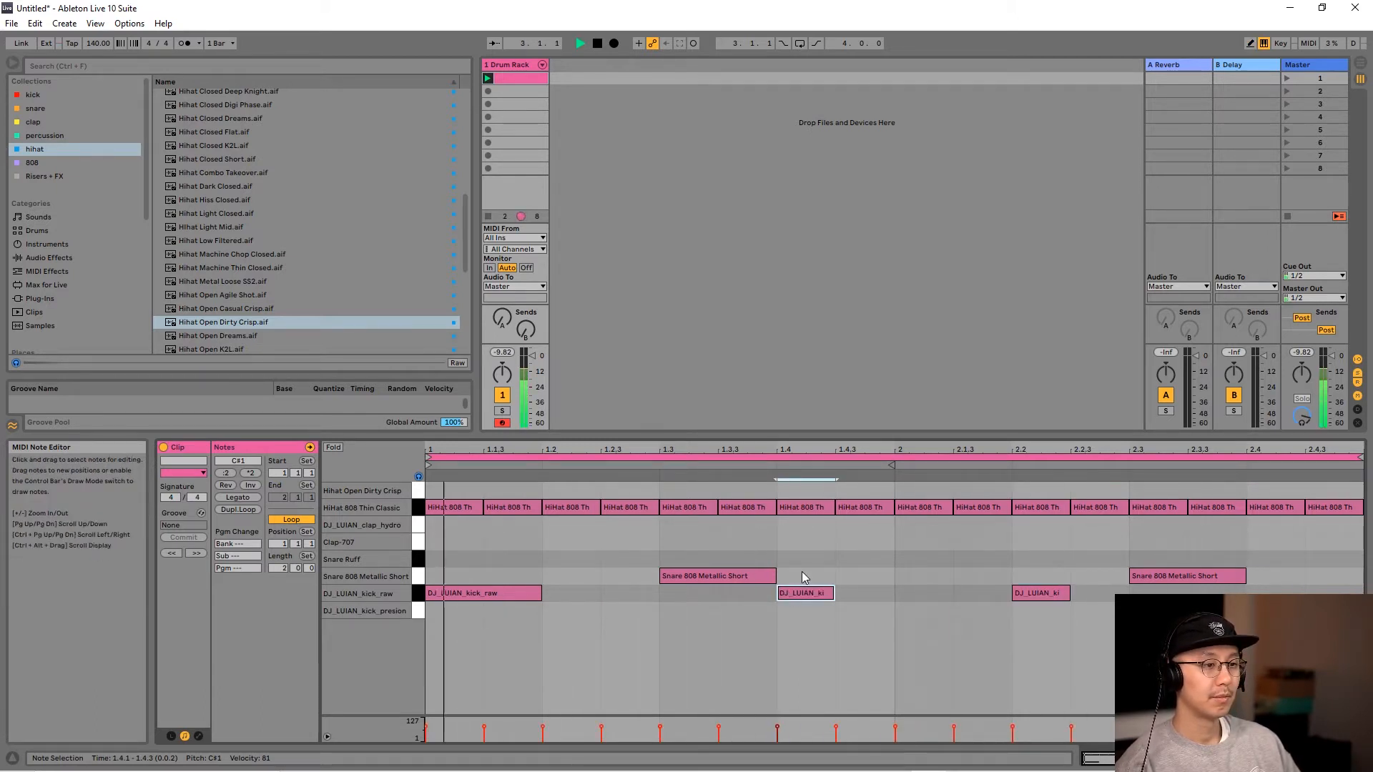
key(space)
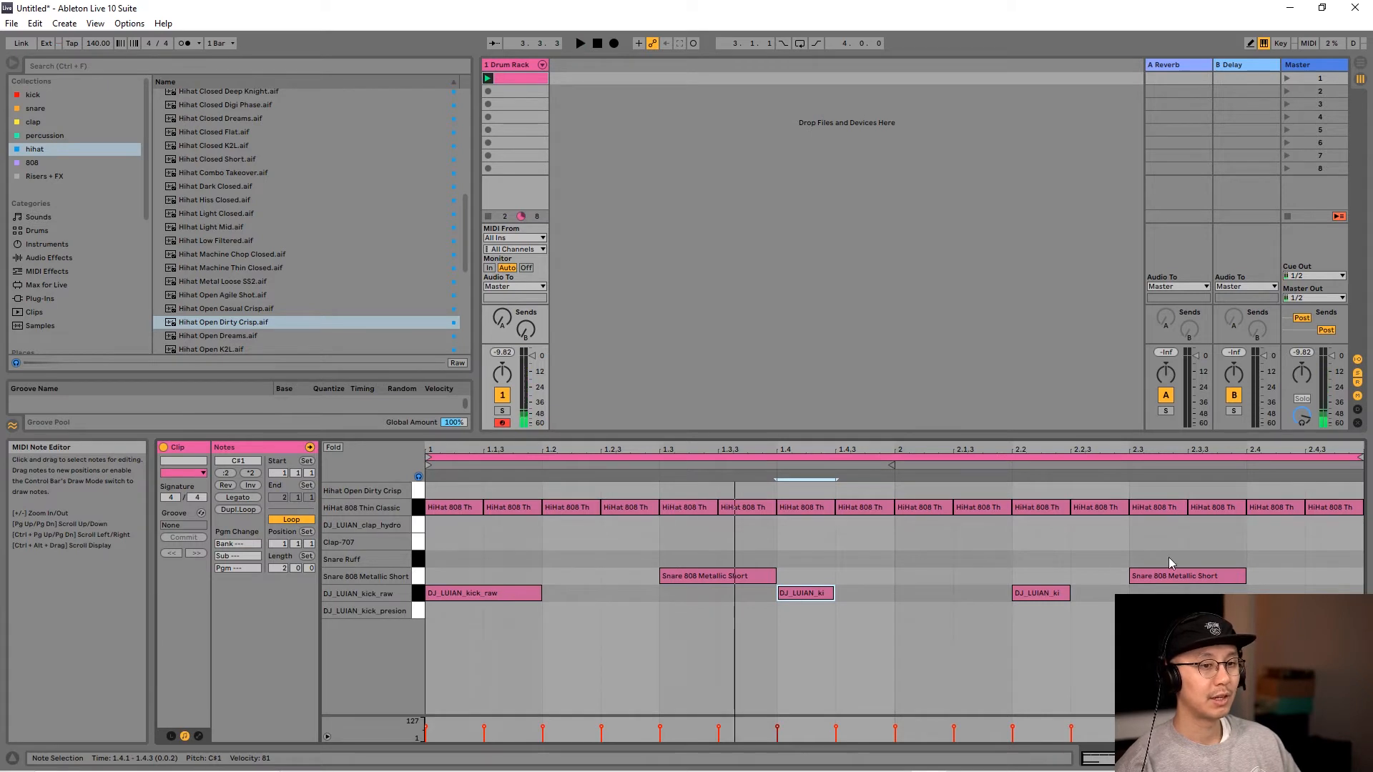
- Transpose both snare notes up to DJ_LUIAN_clap_hydro, auditioning the beat with Snare Ruff on the way and with the clap
click(422, 577)
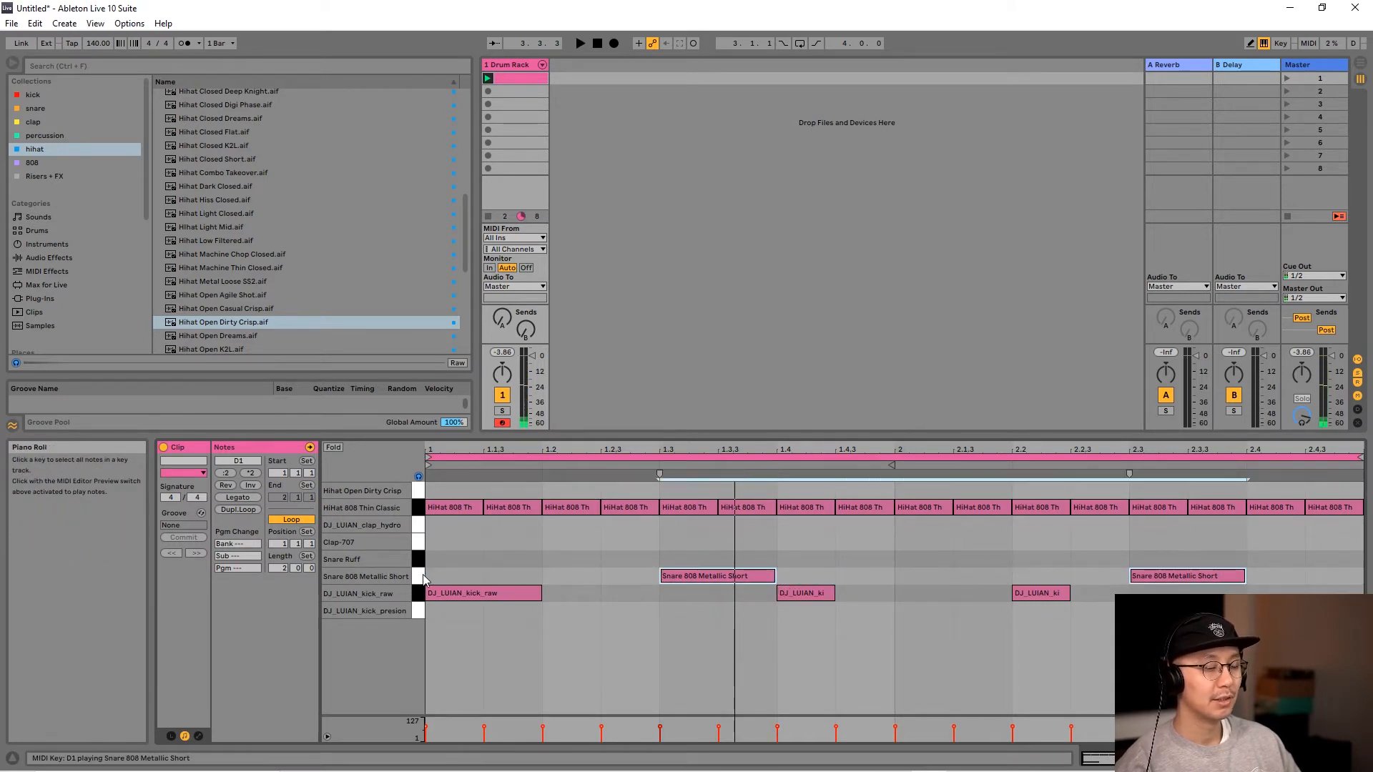
key(Up)
key(space)
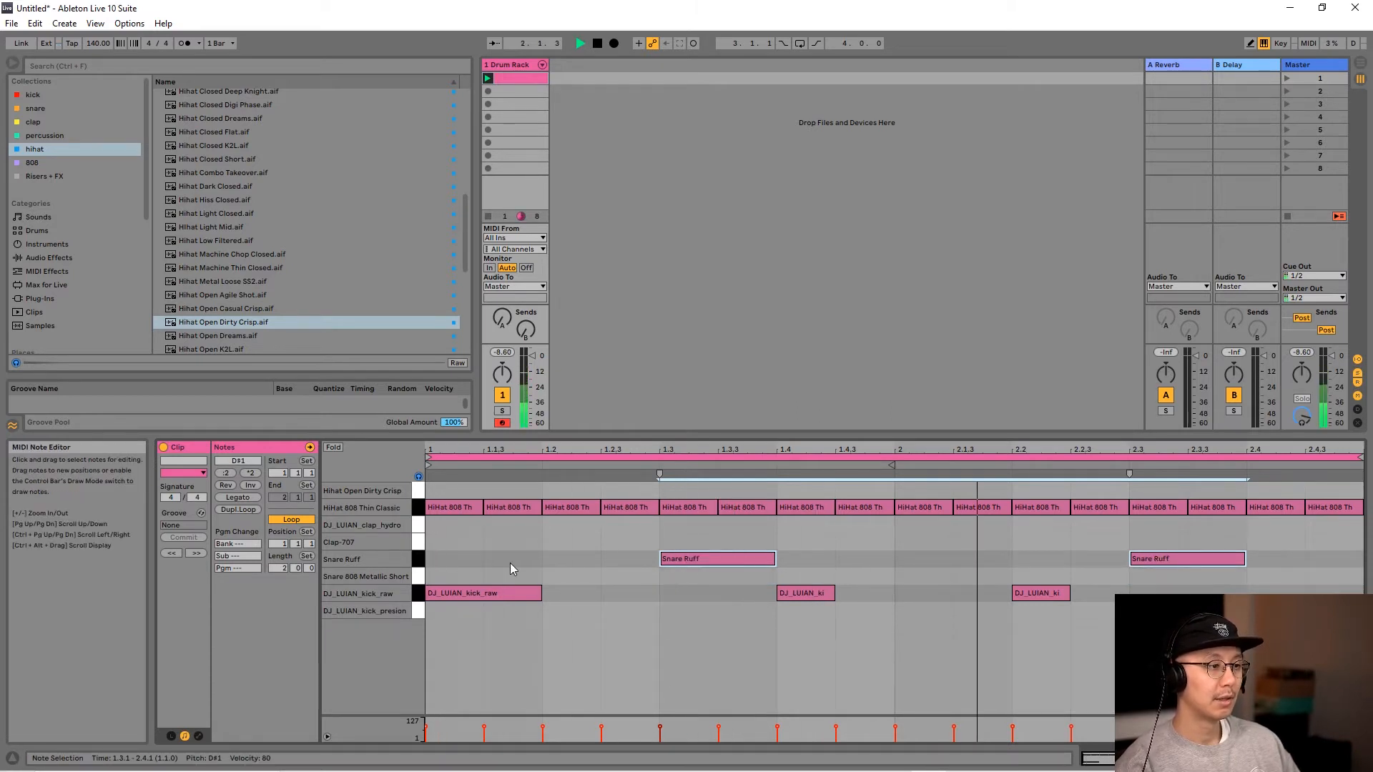
key(space)
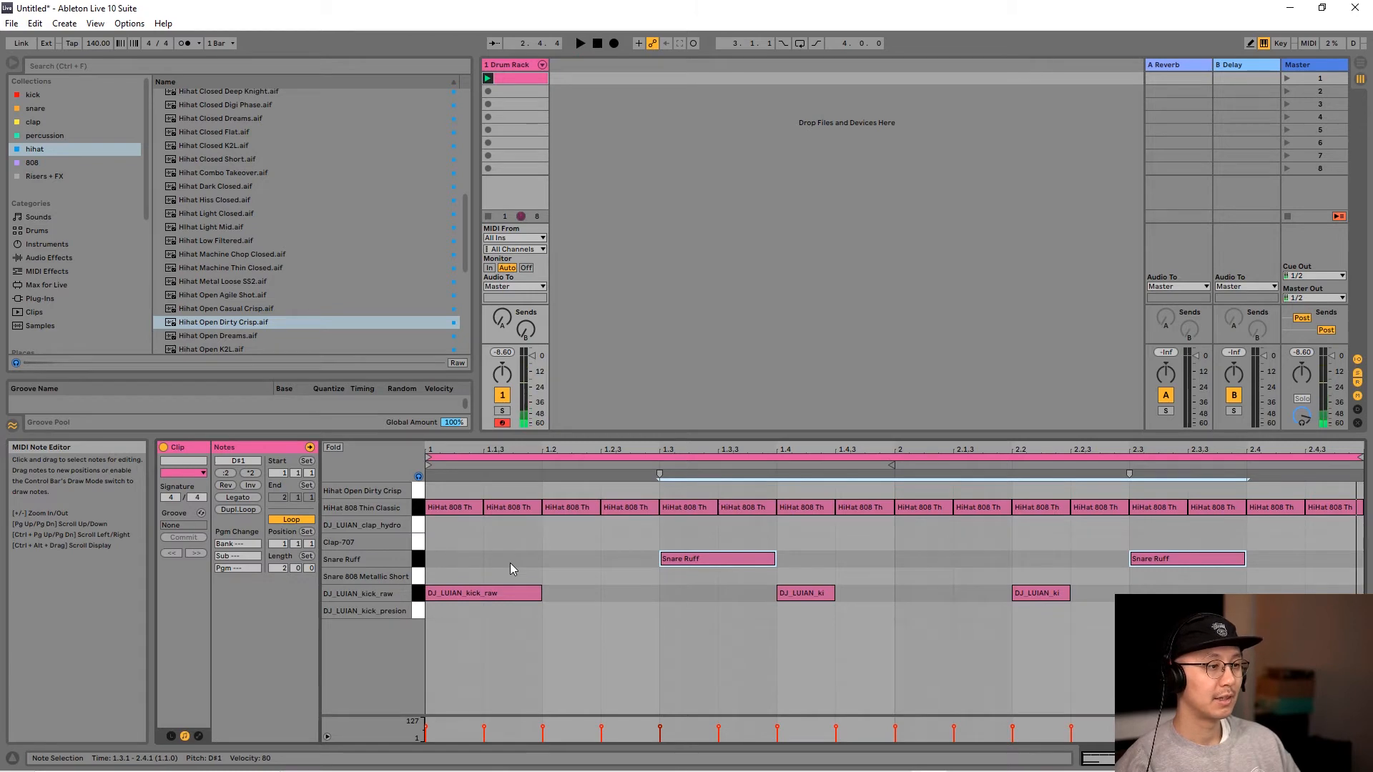
key(Up)
key(Up)
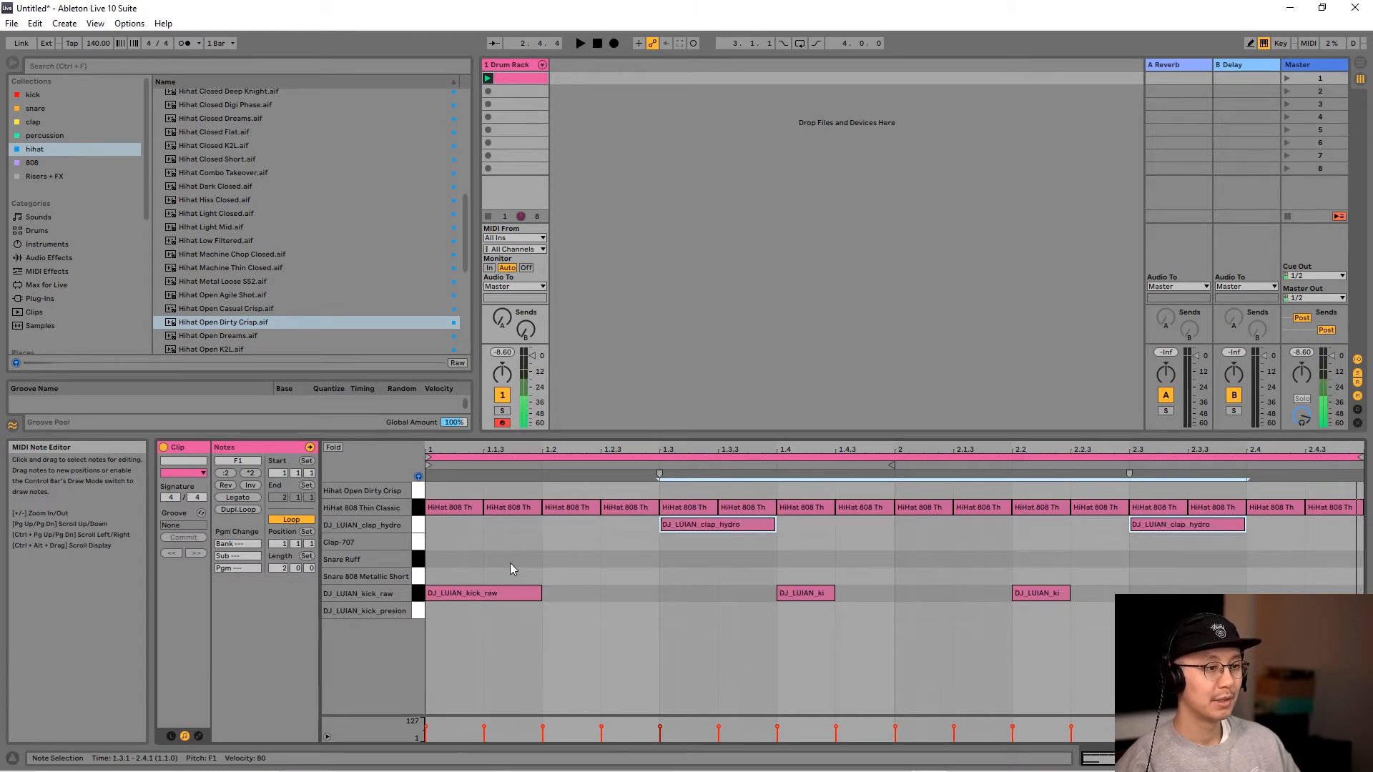
key(space)
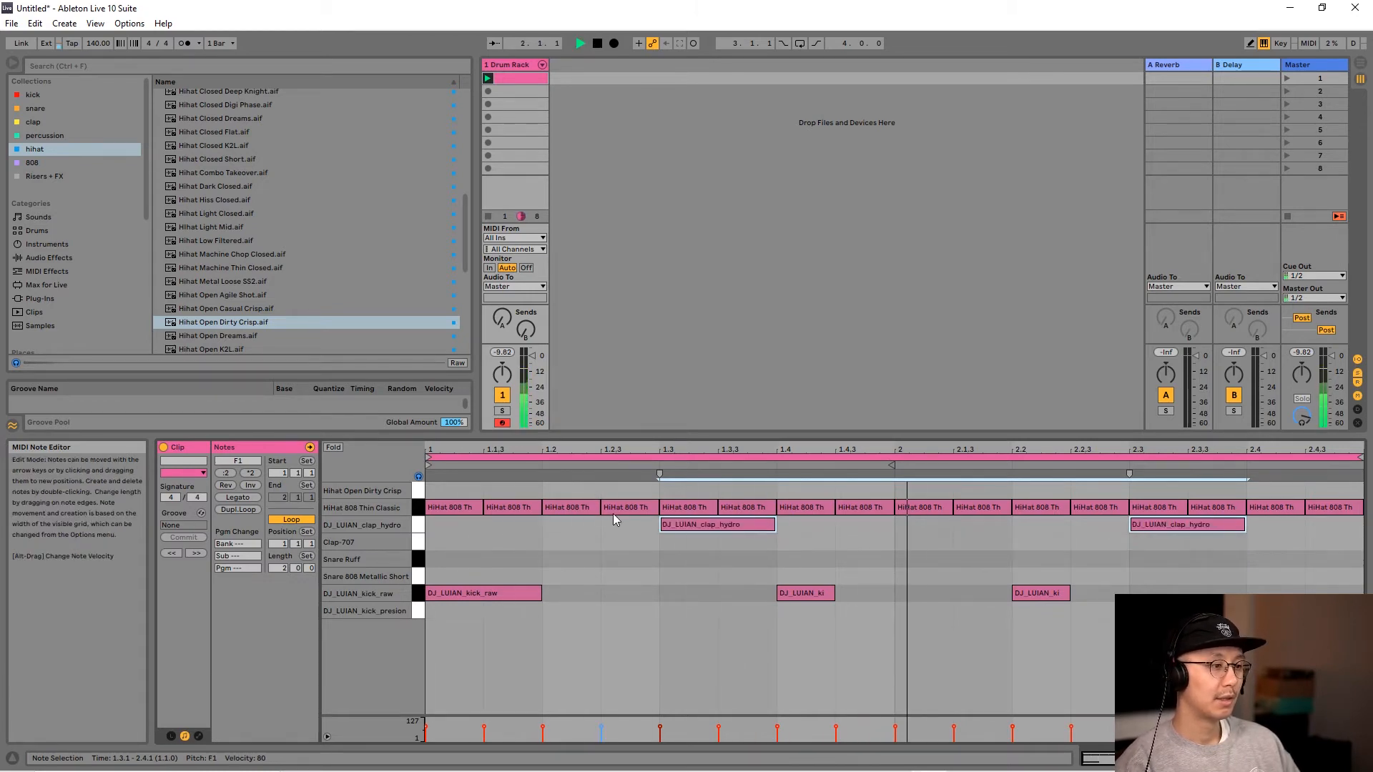
key(space)
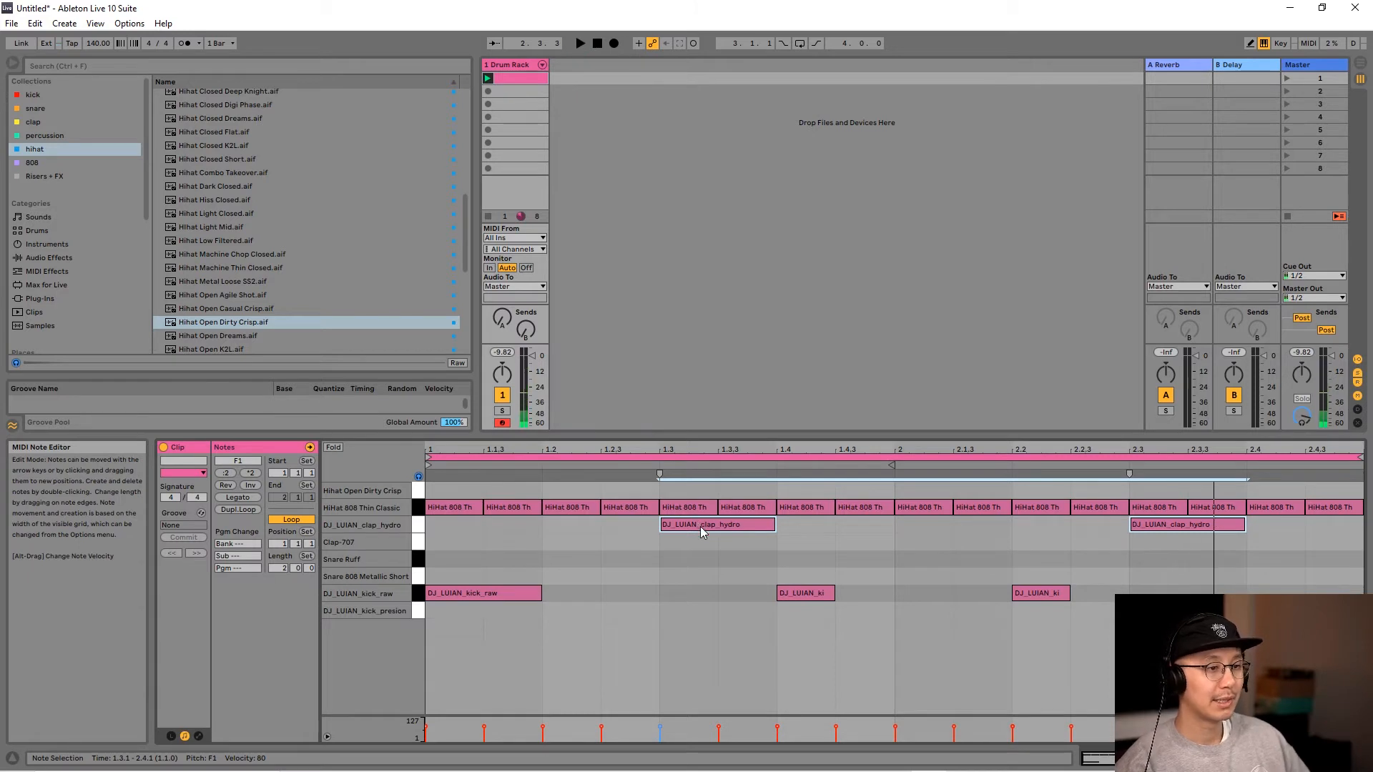
- Copy both clap notes onto the Snare Ruff row so the sounds are layered, and play the clip
drag(701, 525, 701, 559)
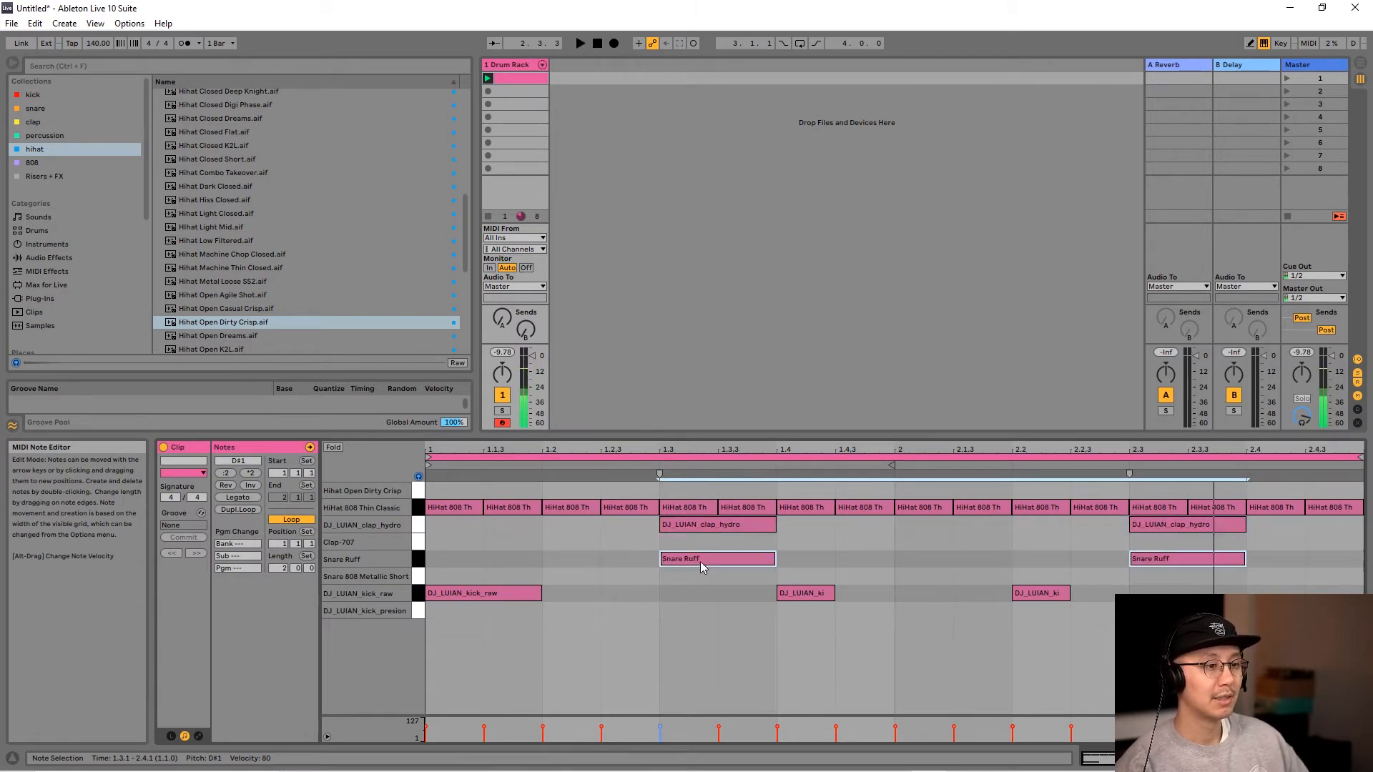
key(space)
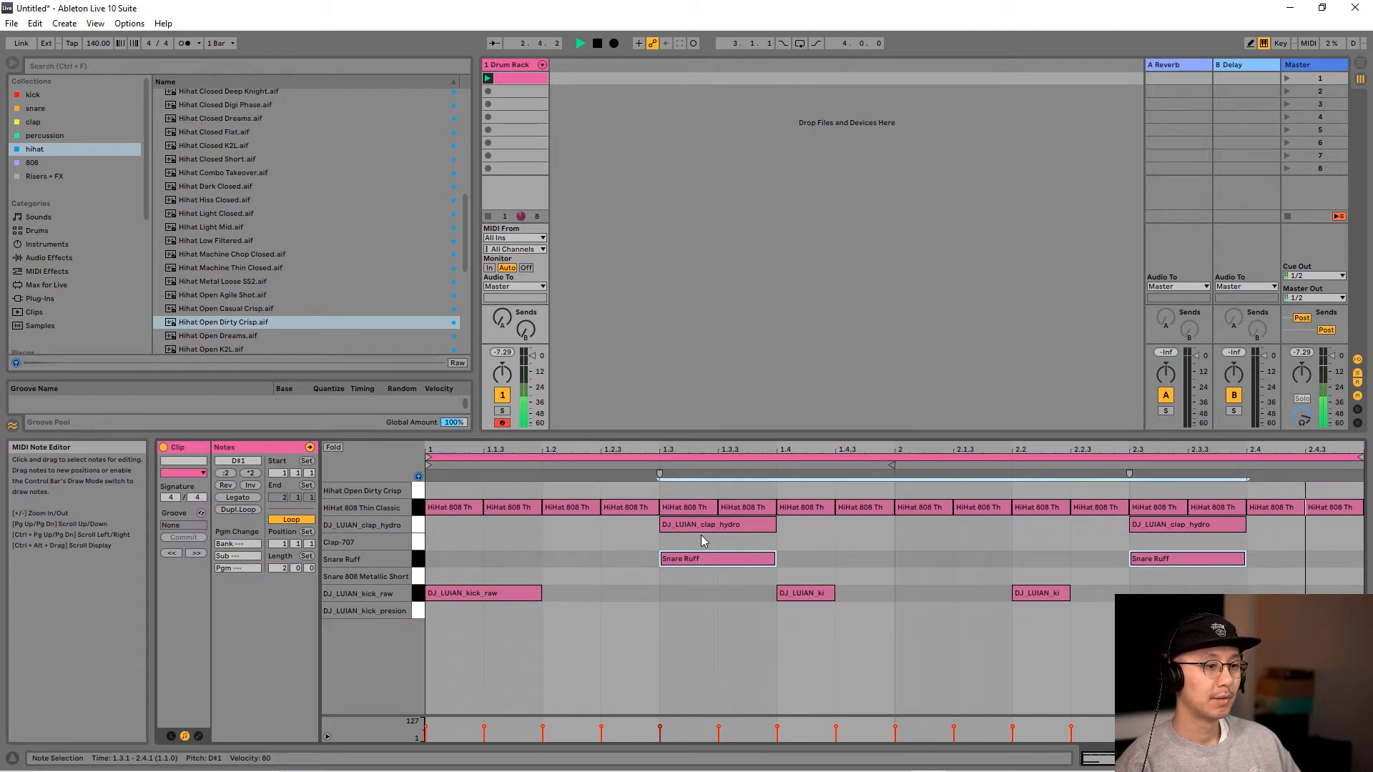
key(space)
- Move the kick on beat 1.4 to 1.4.3, play the clip, and move the kick on beat 2.2 to 2.1.1
click(802, 595)
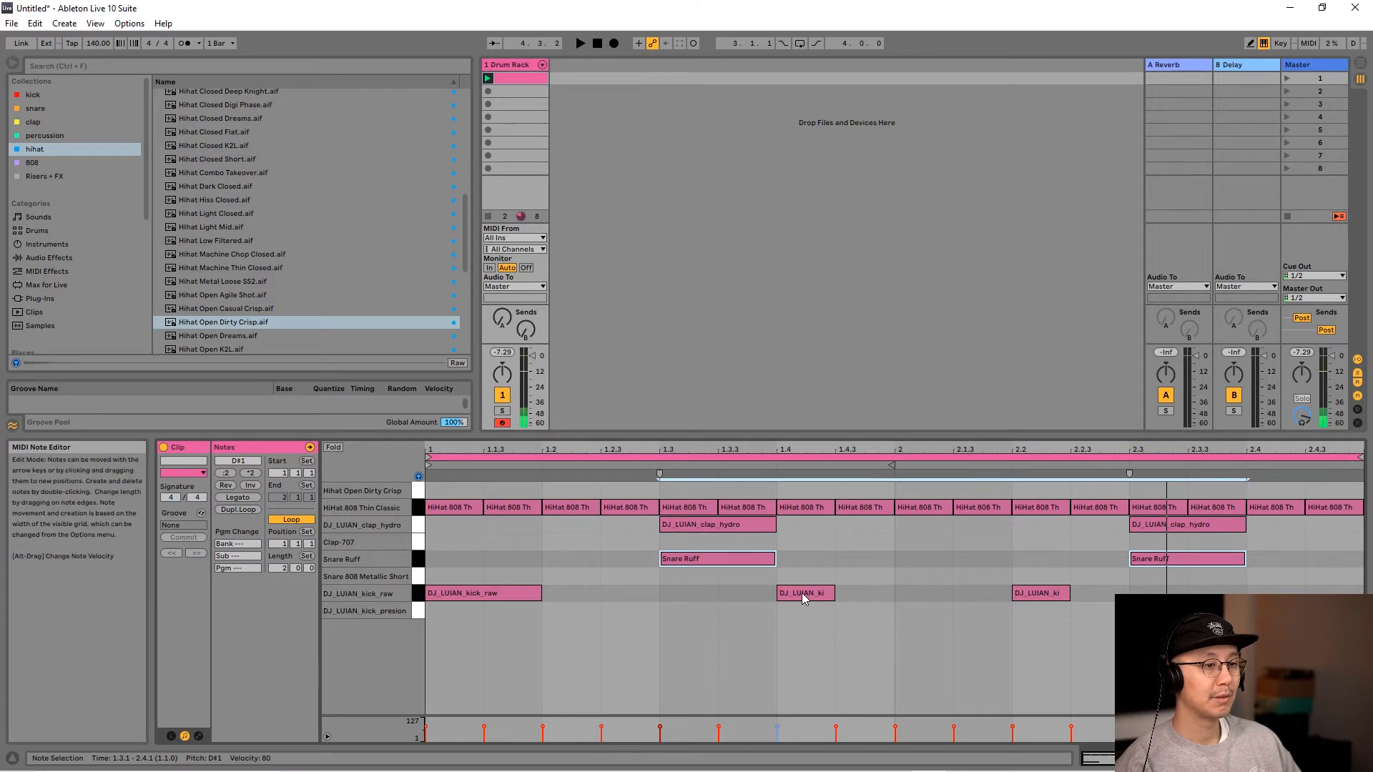
click(796, 594)
drag(796, 594, 881, 595)
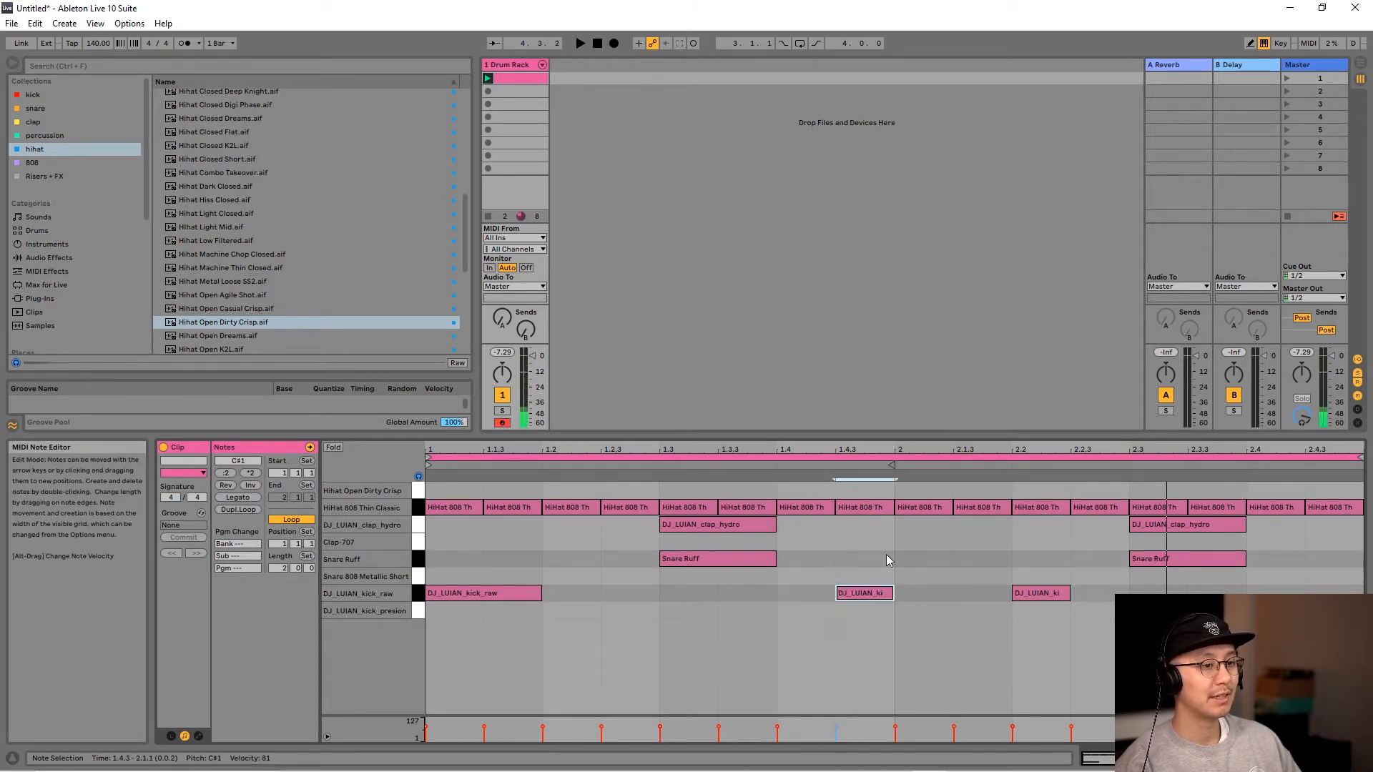
key(space)
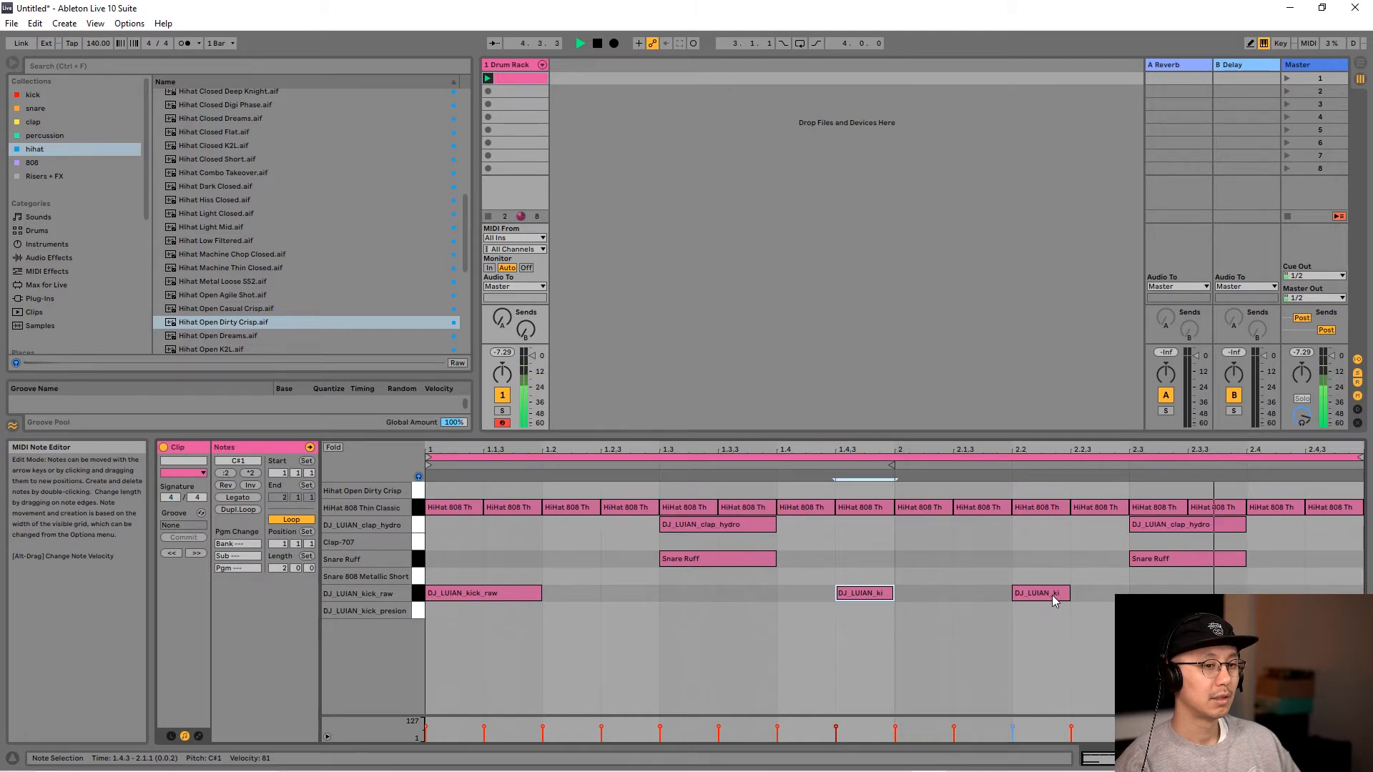
key(space)
drag(1052, 595, 941, 594)
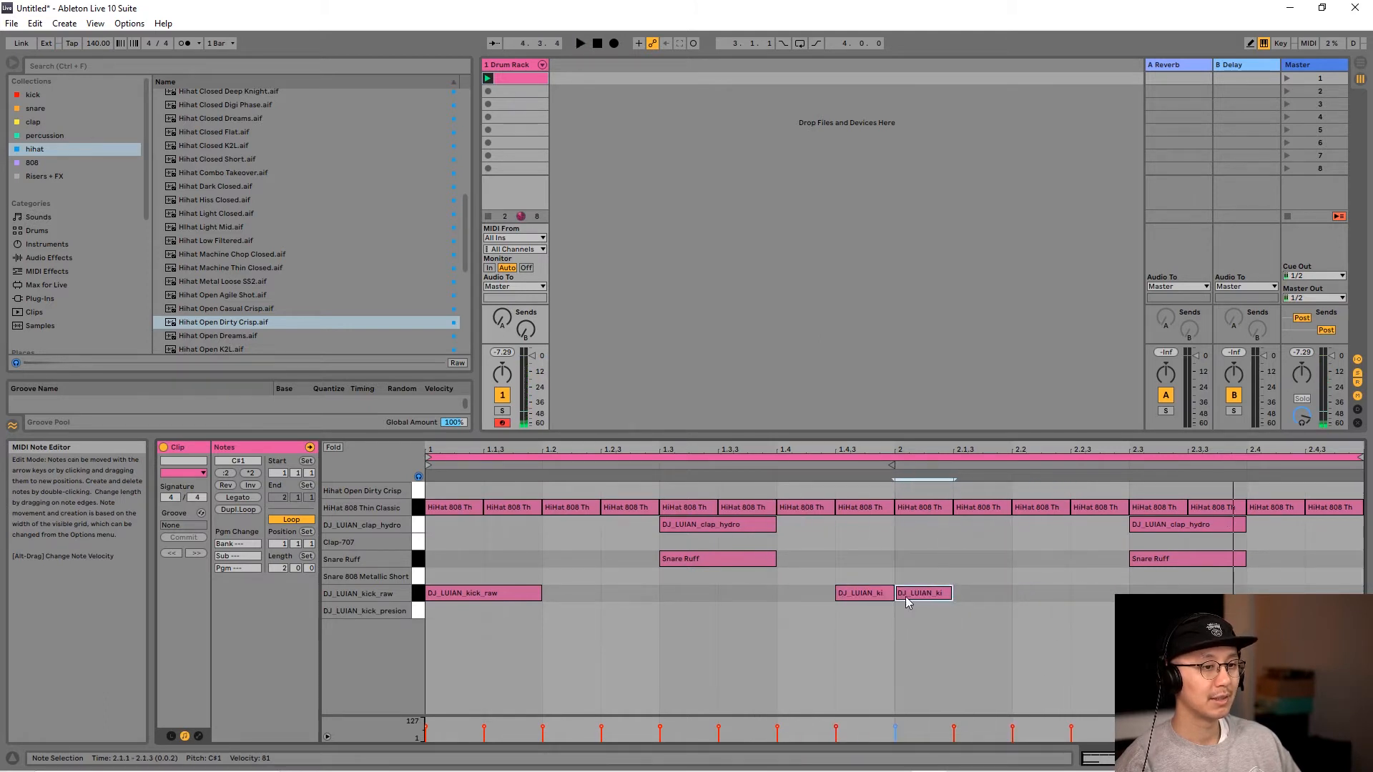
- Audition the clip, move the DJ_LUIAN_kick_raw note on 2.1.1 back to beat 1.4, and play the clip
key(space)
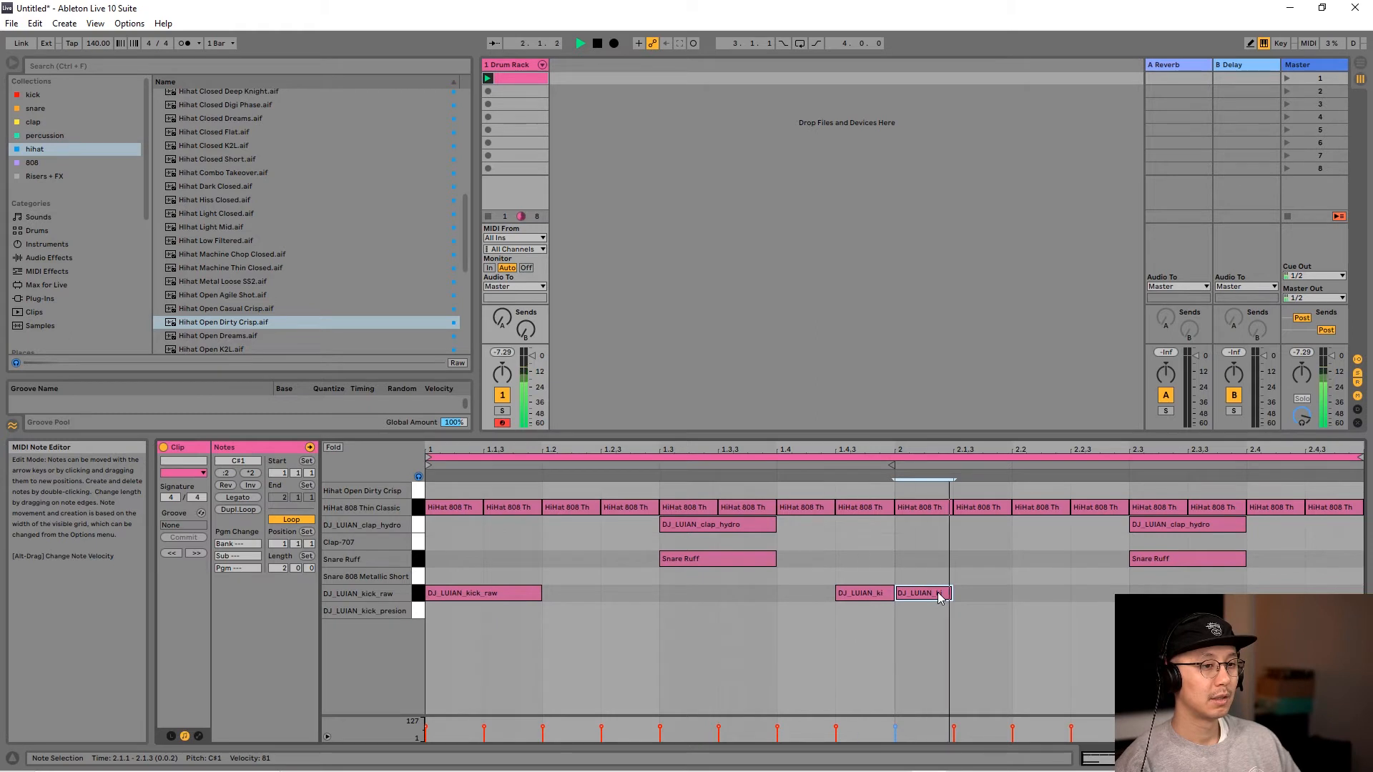
key(space)
mouse_move(954, 567)
mouse_down()
mouse_move(856, 606)
mouse_move(804, 593)
mouse_up()
click(928, 584)
key(space)
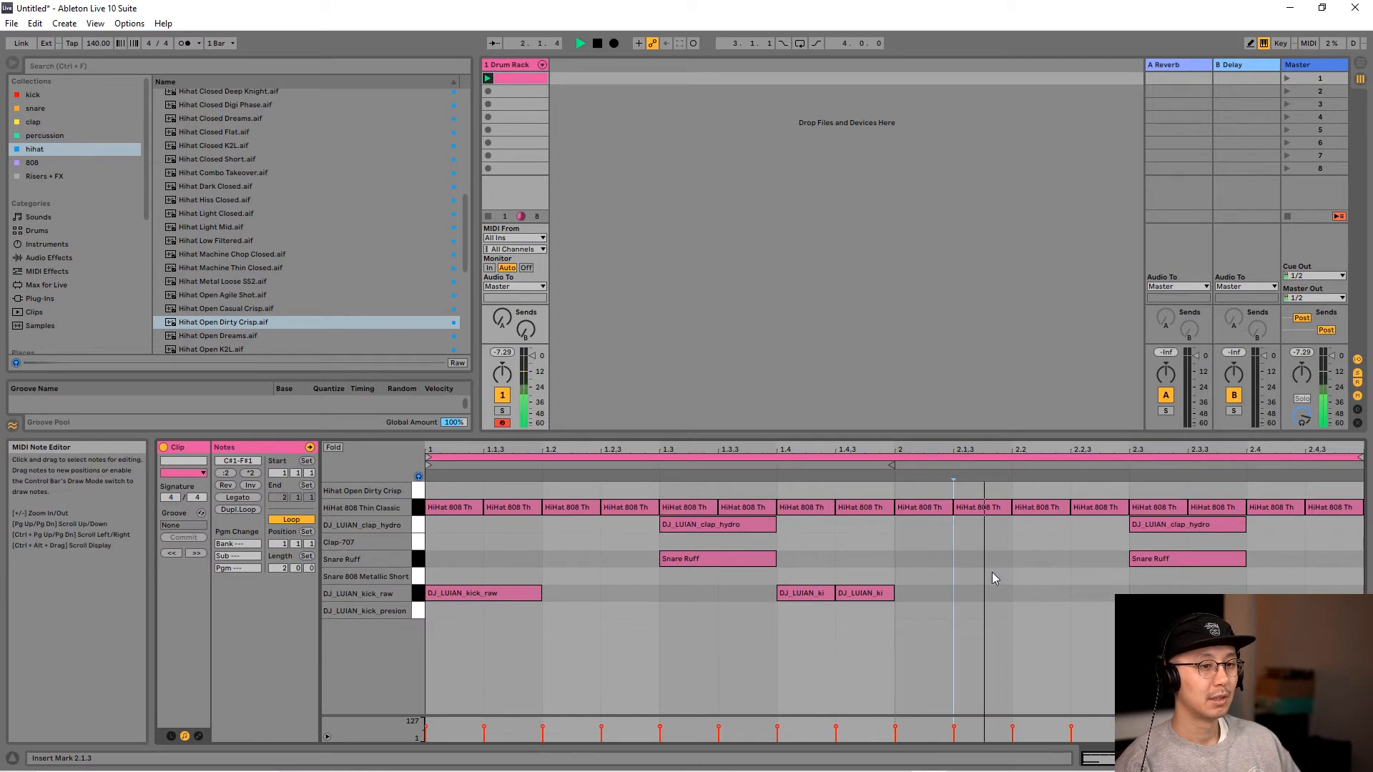
- Add a 1/8-long DJ_LUIAN_kick_raw note on beat 2.2 and play the clip
key(space)
double_click(1041, 590)
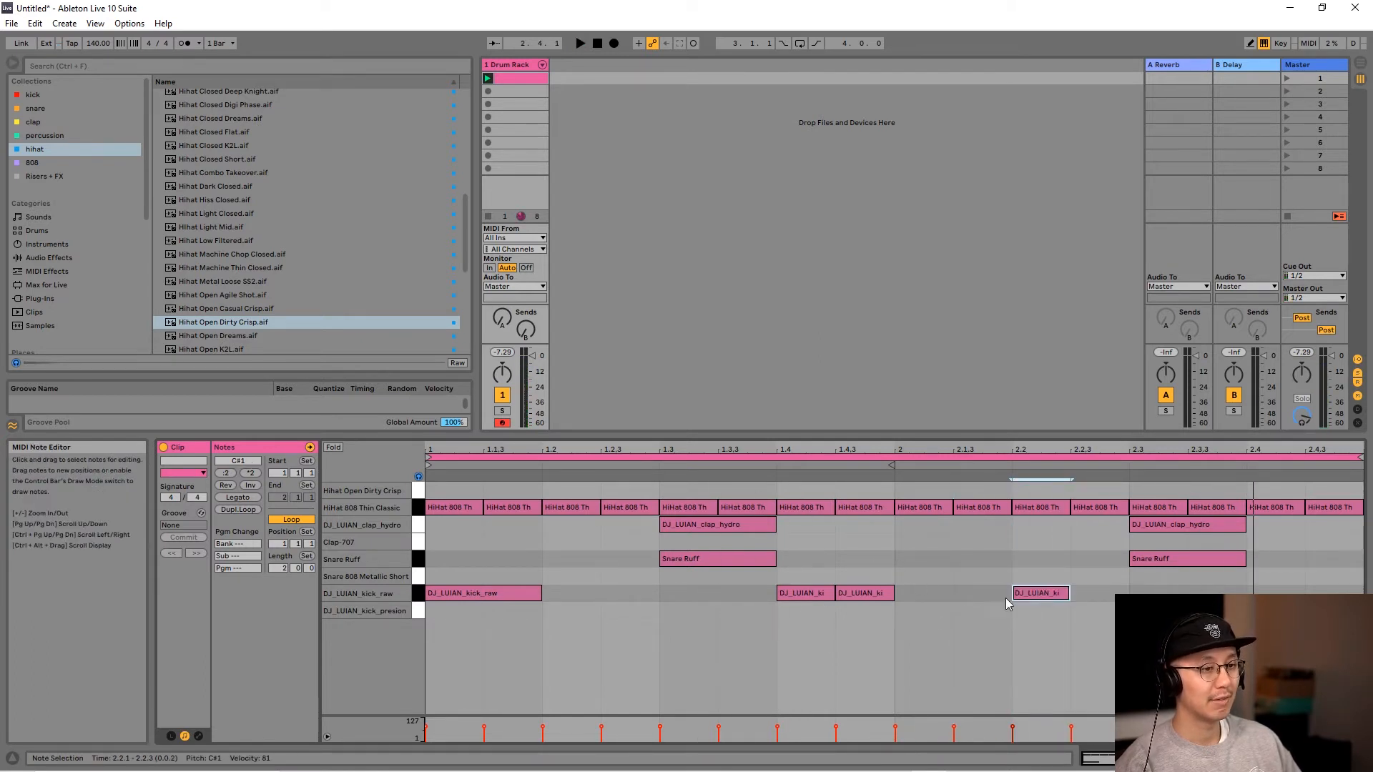
key(space)
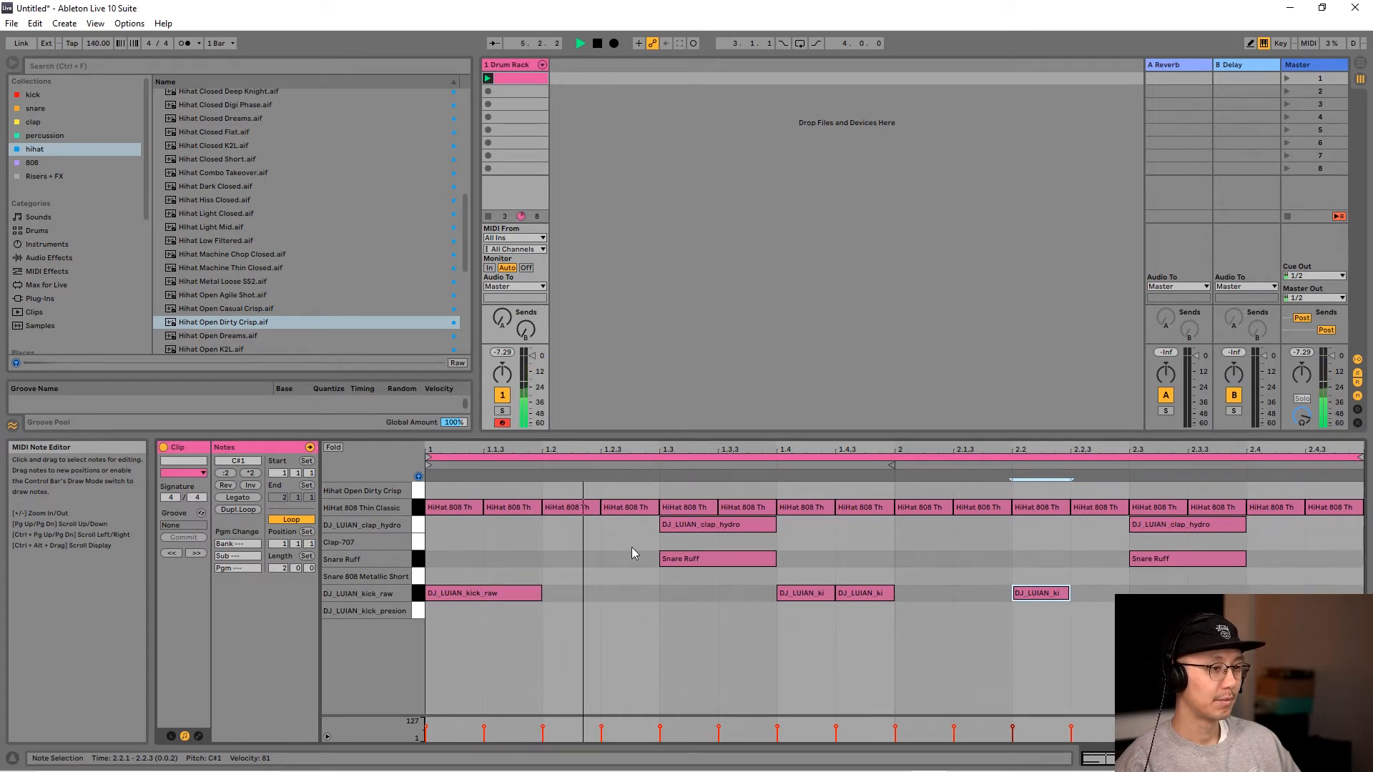
- Show the Drum Rack's chains in the mixer and slightly lower the Snare Ruff chain's volume while the clip plays
click(543, 65)
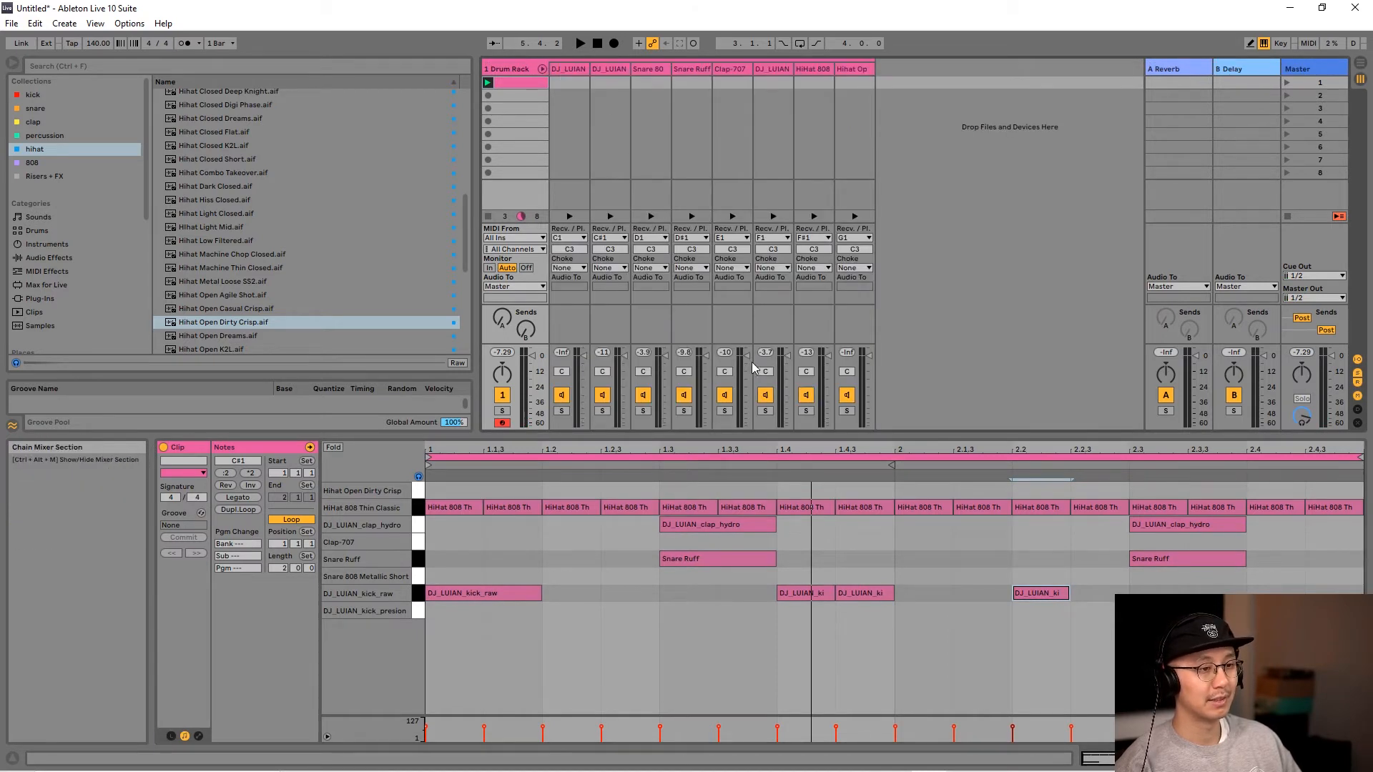
key(space)
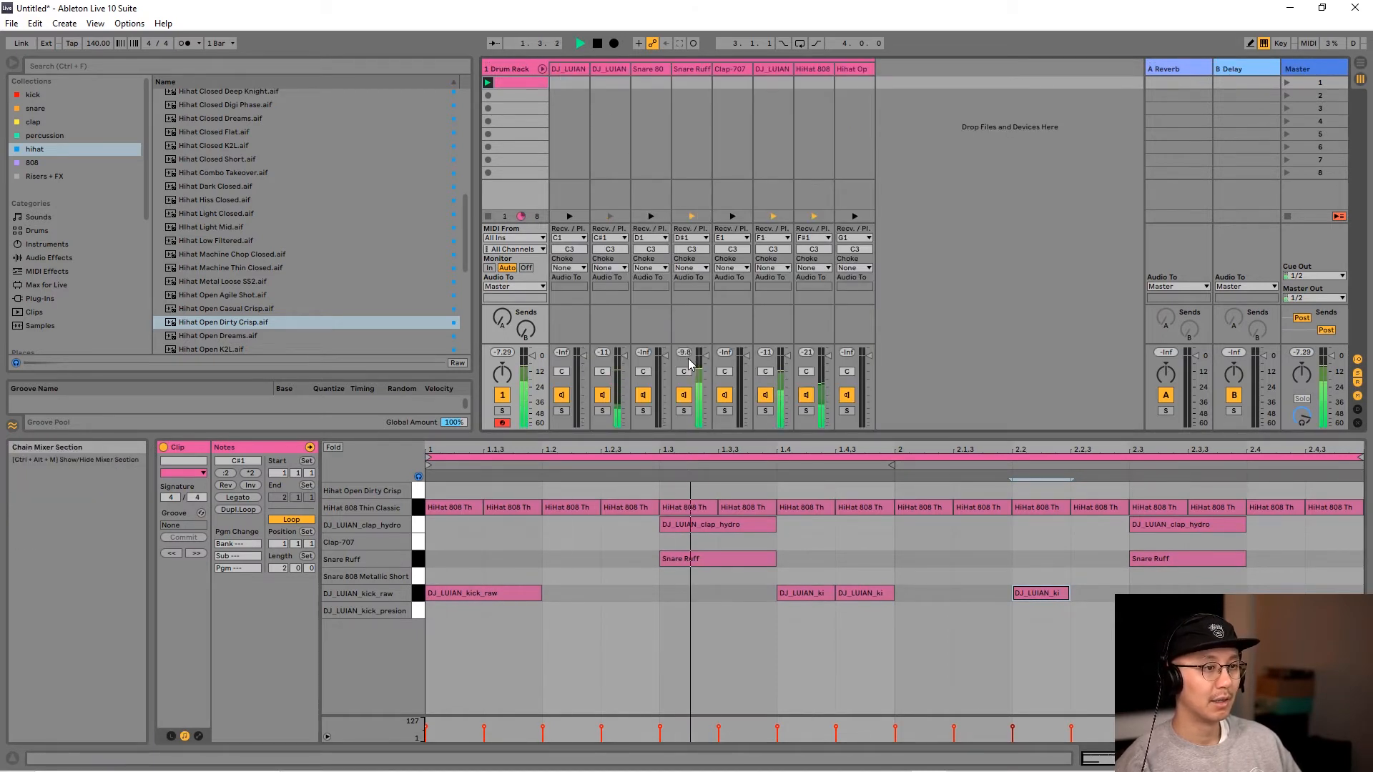
mouse_move(706, 355)
mouse_down()
mouse_move(706, 370)
mouse_move(705, 356)
mouse_up()
key(space)
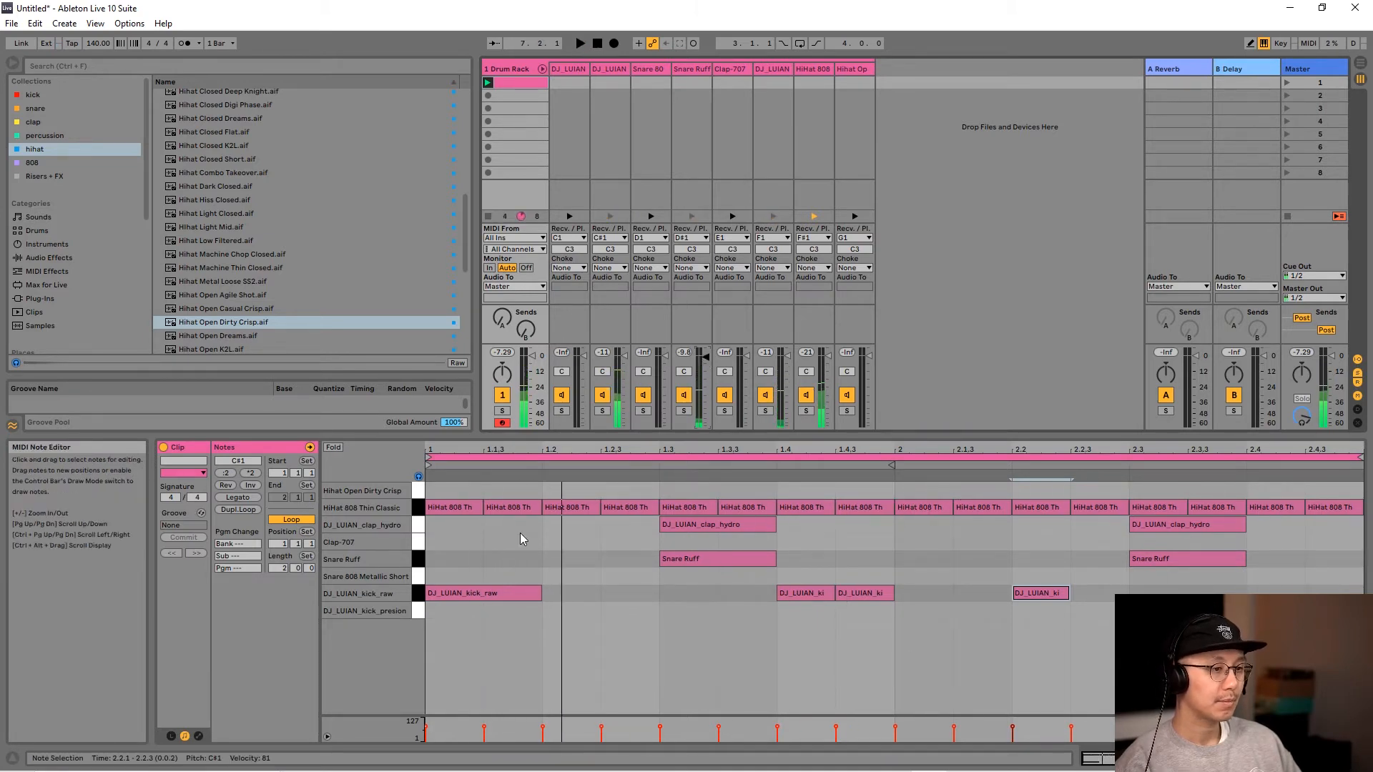
- In Draw Mode with a fixed 1/32 grid, replace the HiHat 808 Thin Classic note on 1.1.1 with three 1/32 notes and play the clip
click(521, 541)
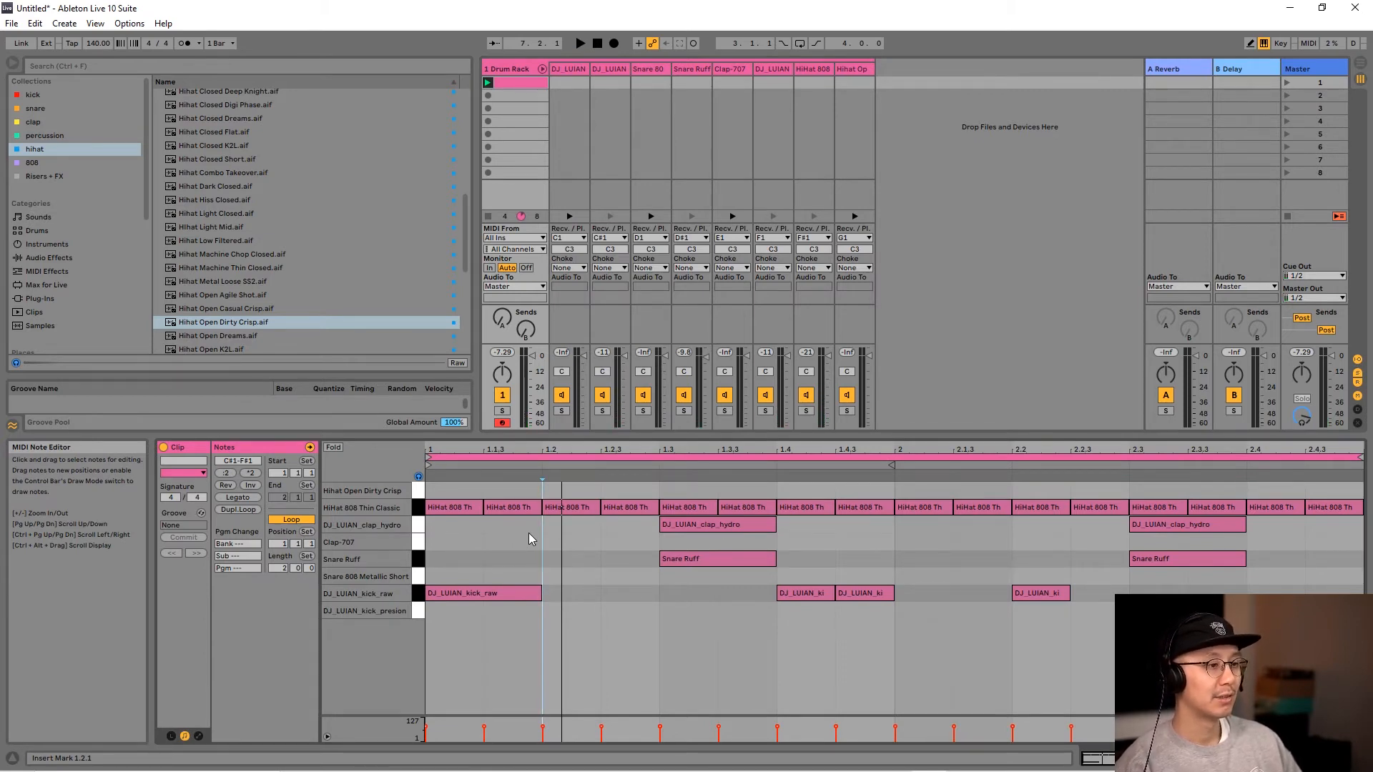
right_click(530, 533)
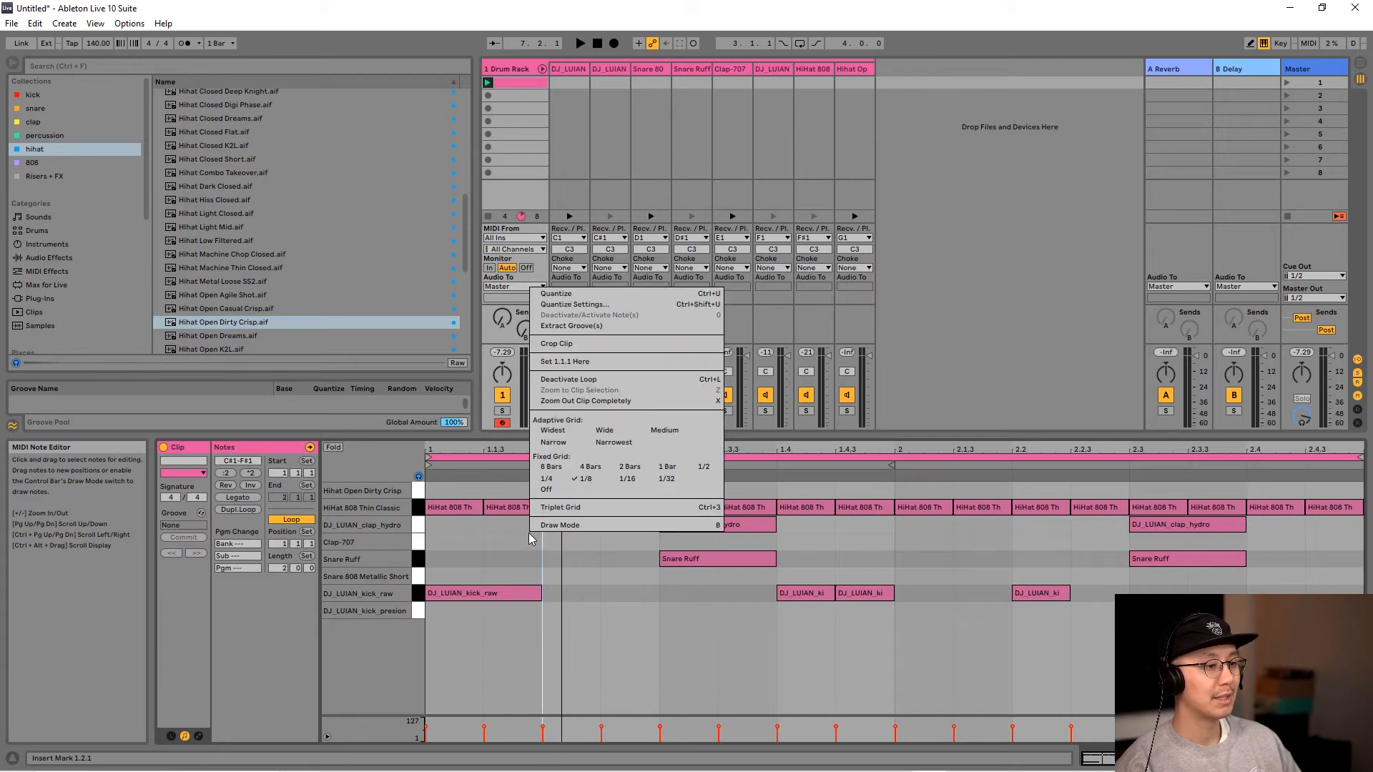
click(586, 560)
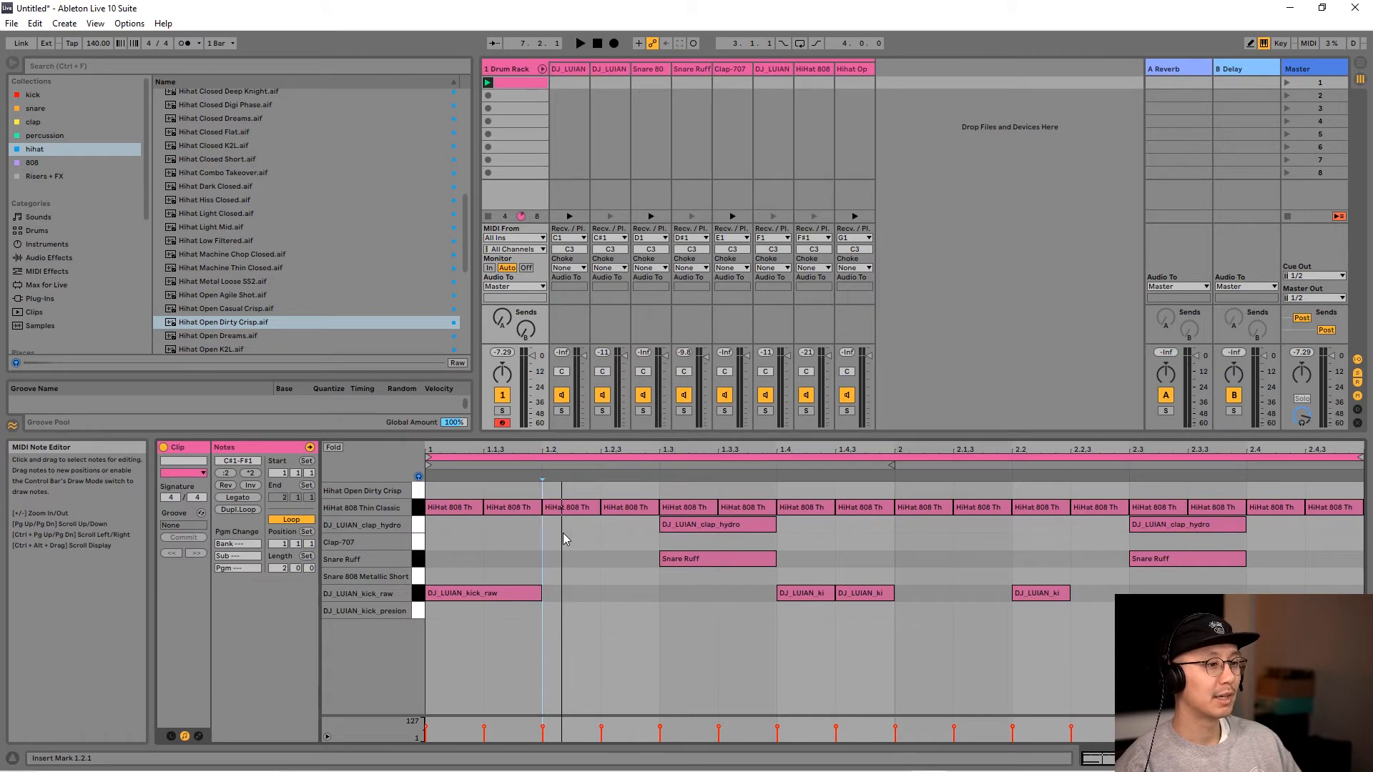
right_click(563, 534)
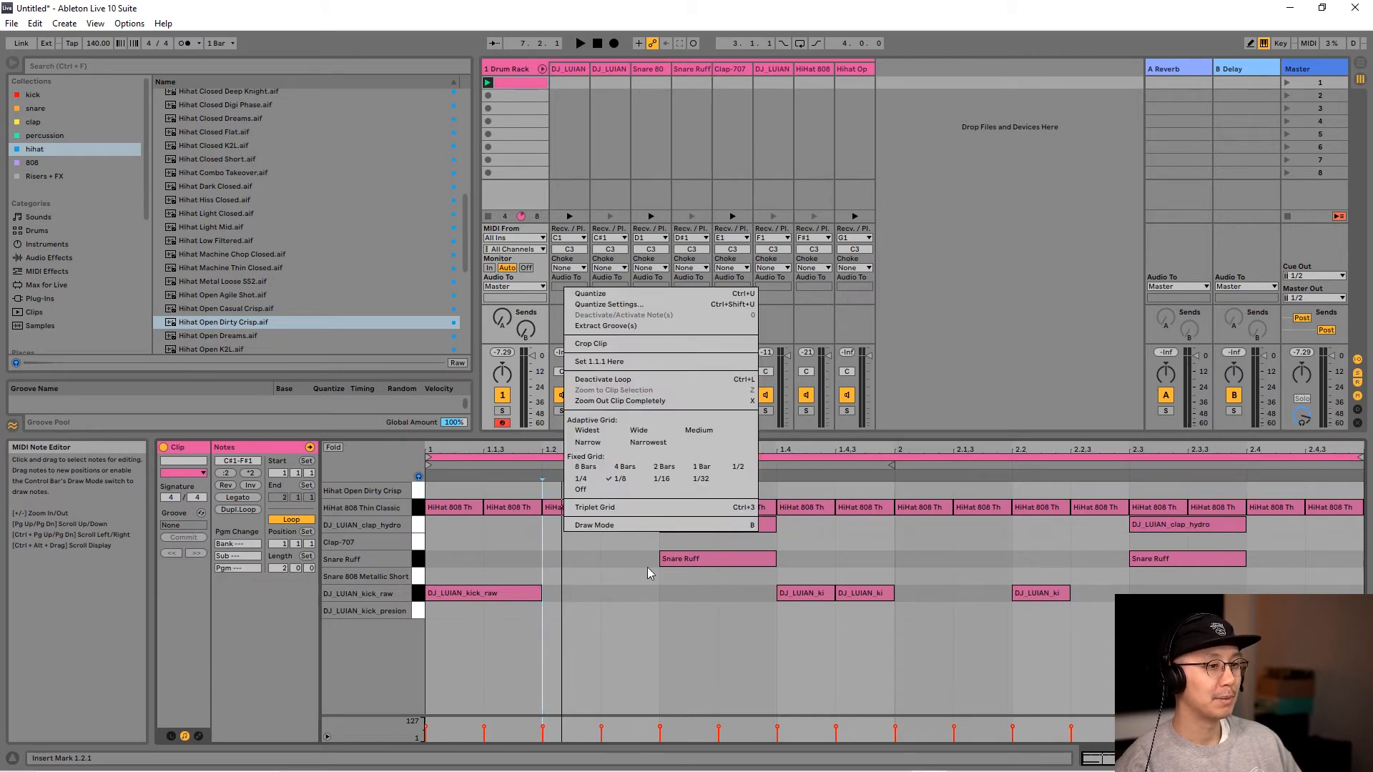
click(710, 479)
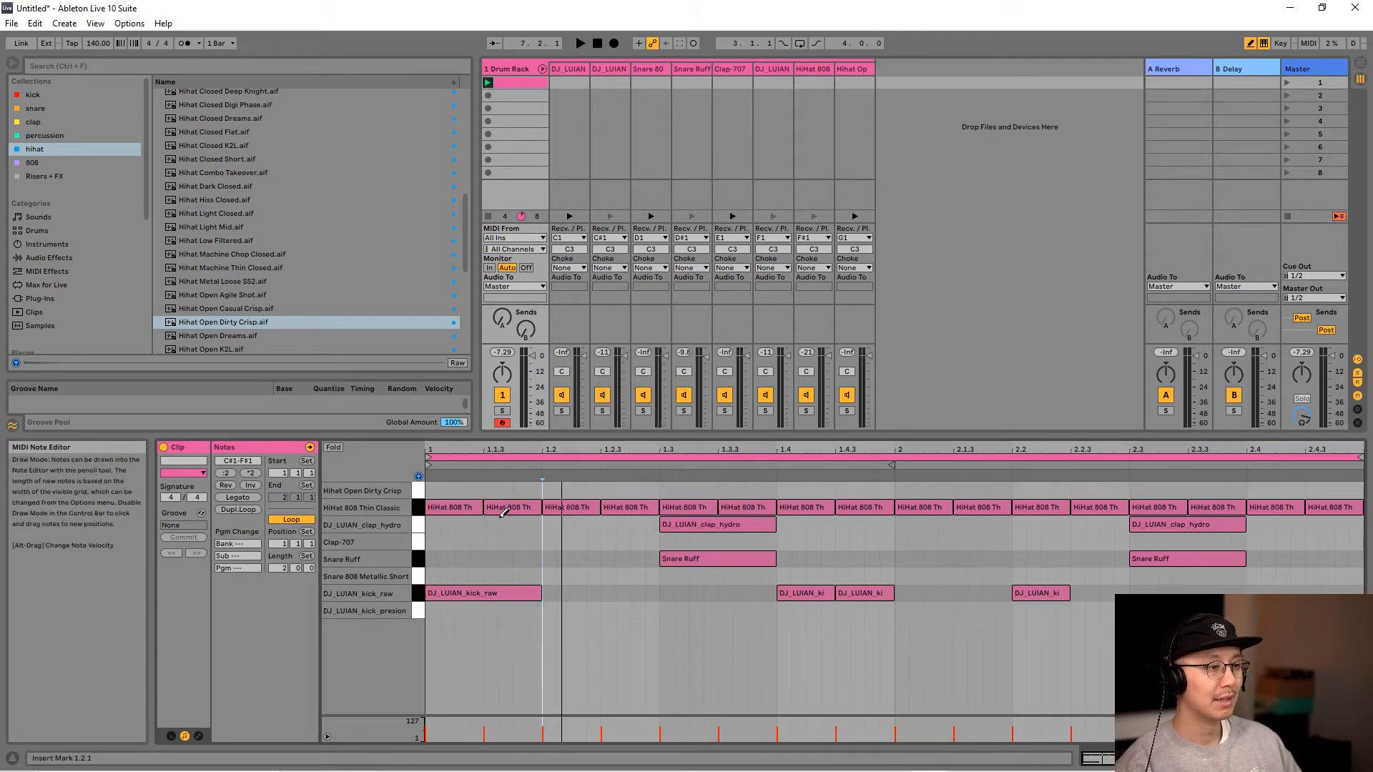
key(b)
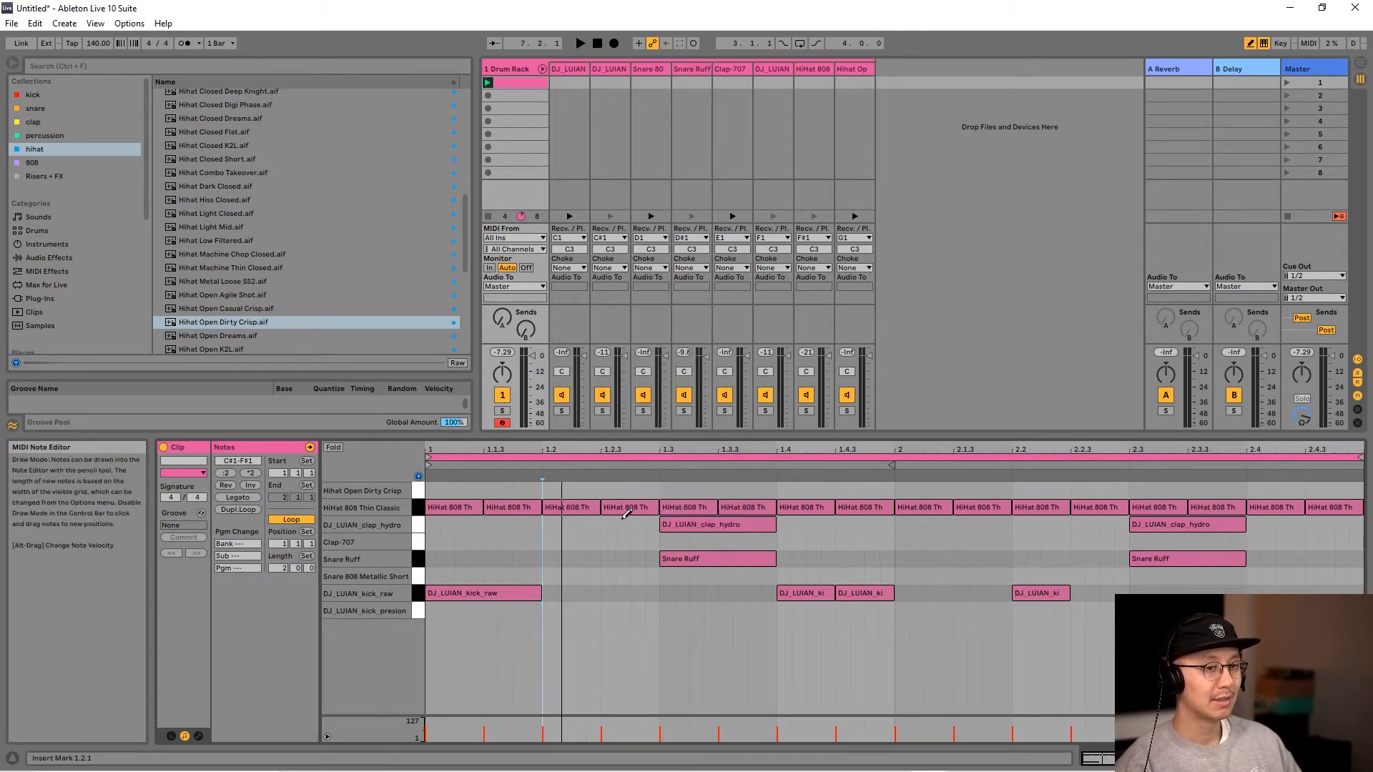
click(430, 508)
drag(430, 508, 460, 507)
key(space)
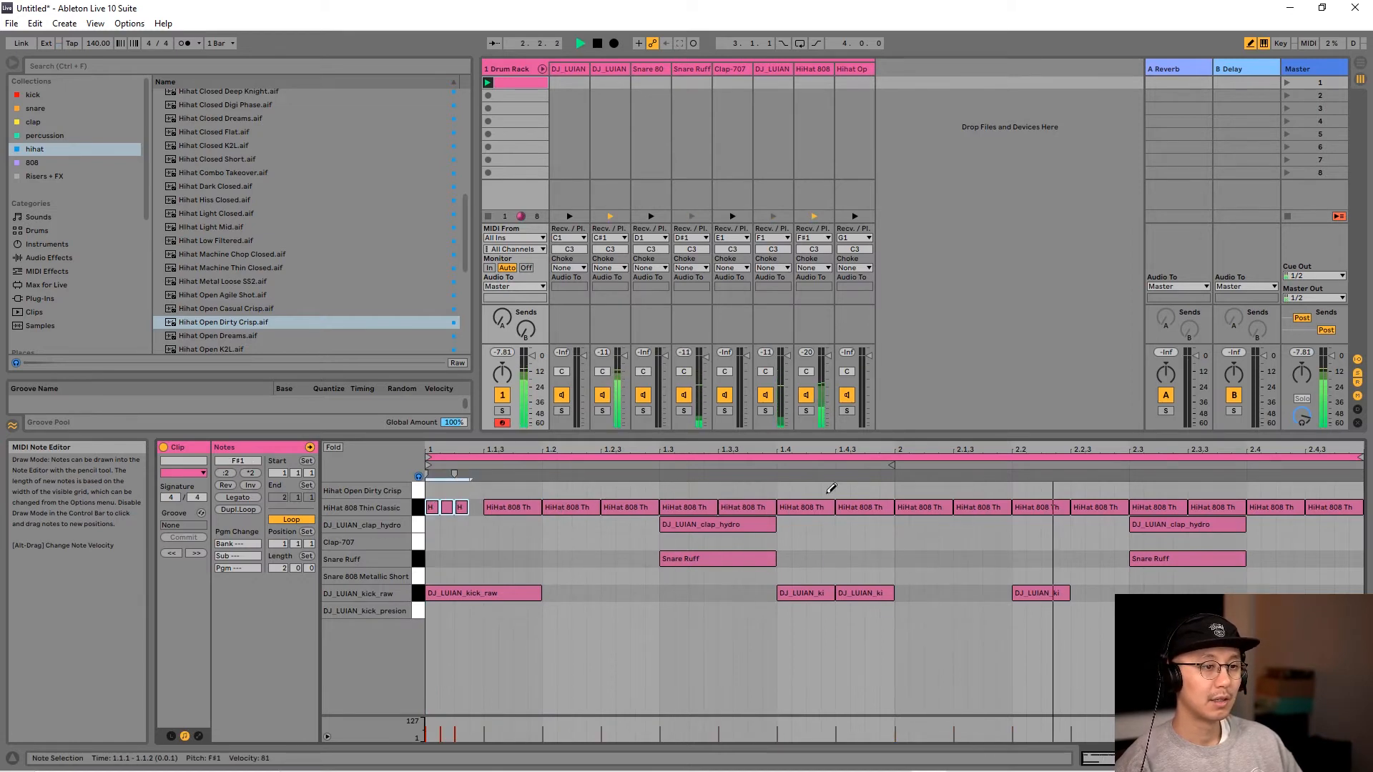
key(space)
- Replace the hi-hat notes on 1.4.3 and on beat 2.2 with three 1/32 notes each, playing the clip after each
click(843, 507)
drag(844, 507, 875, 507)
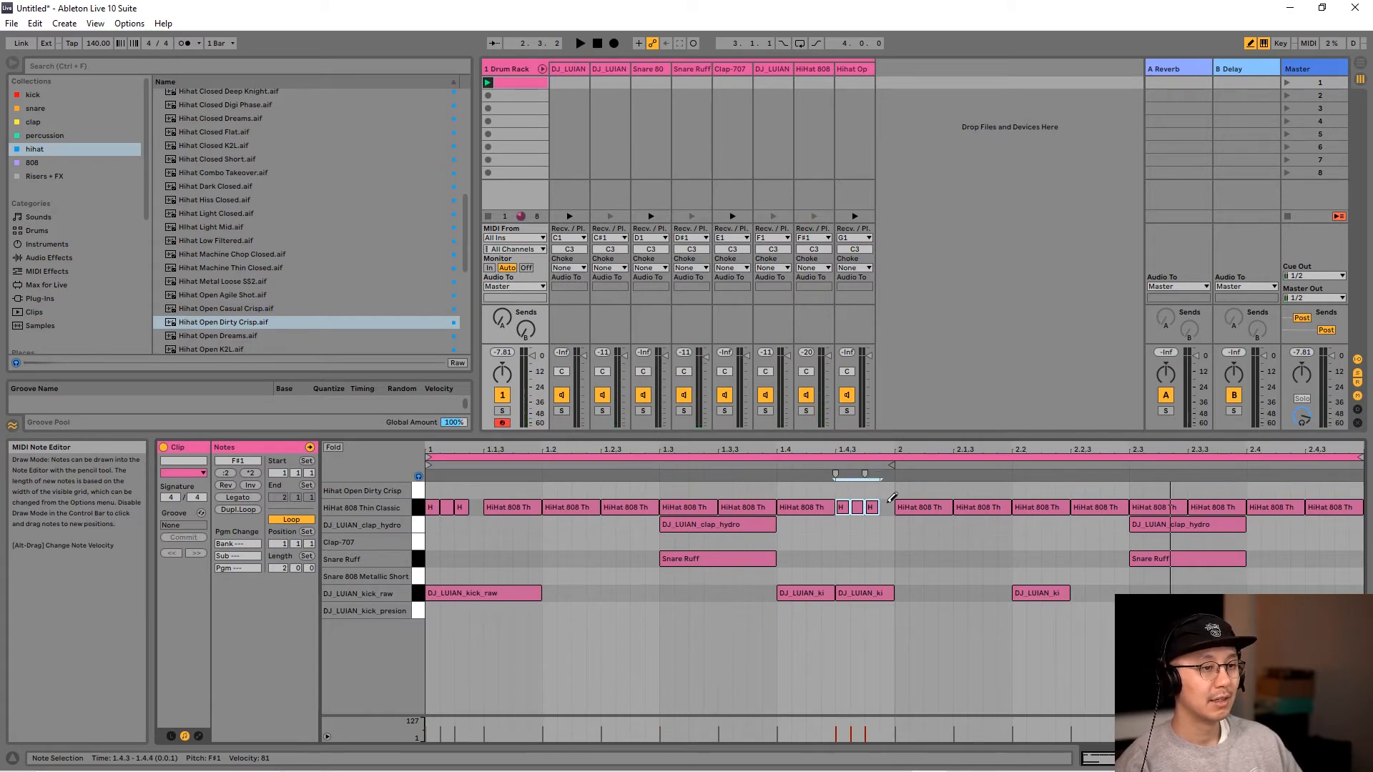
key(space)
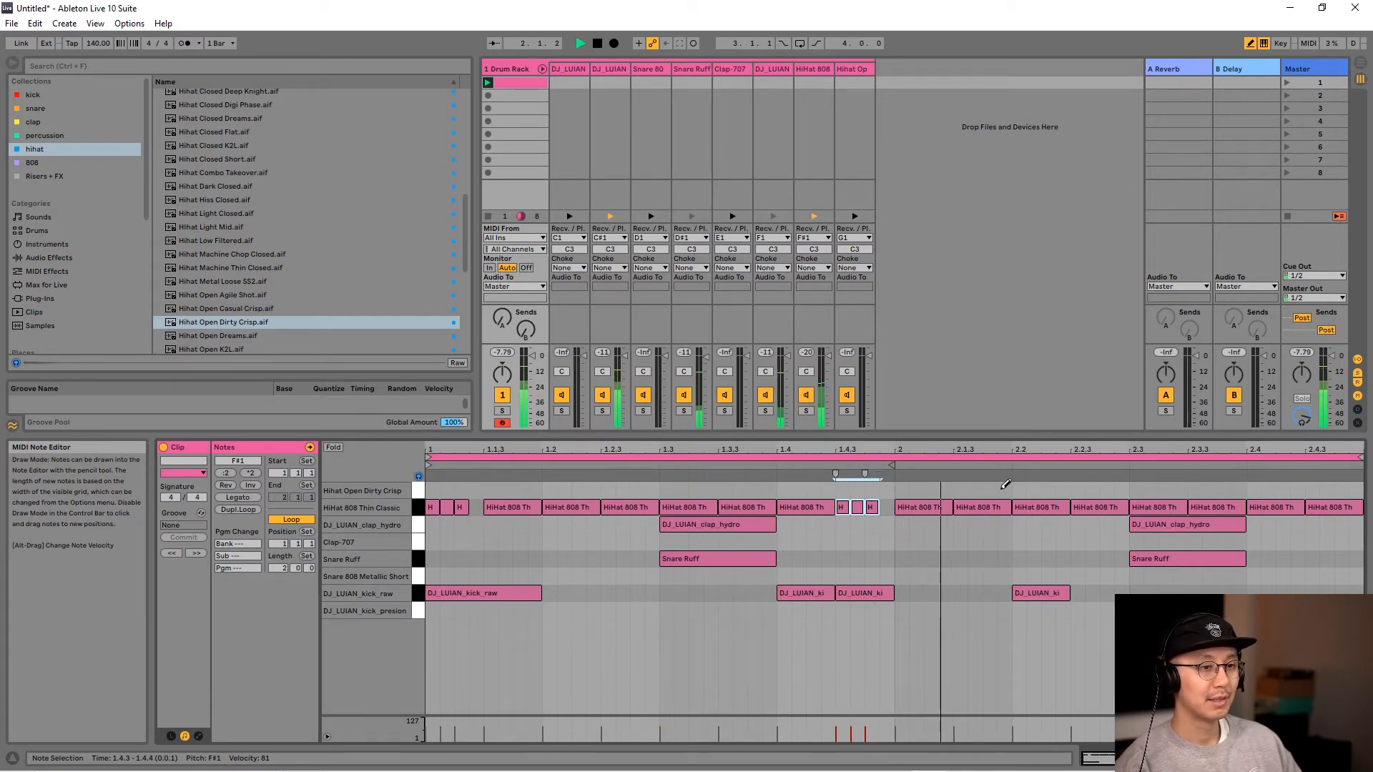
key(space)
click(1018, 507)
drag(1018, 507, 1050, 504)
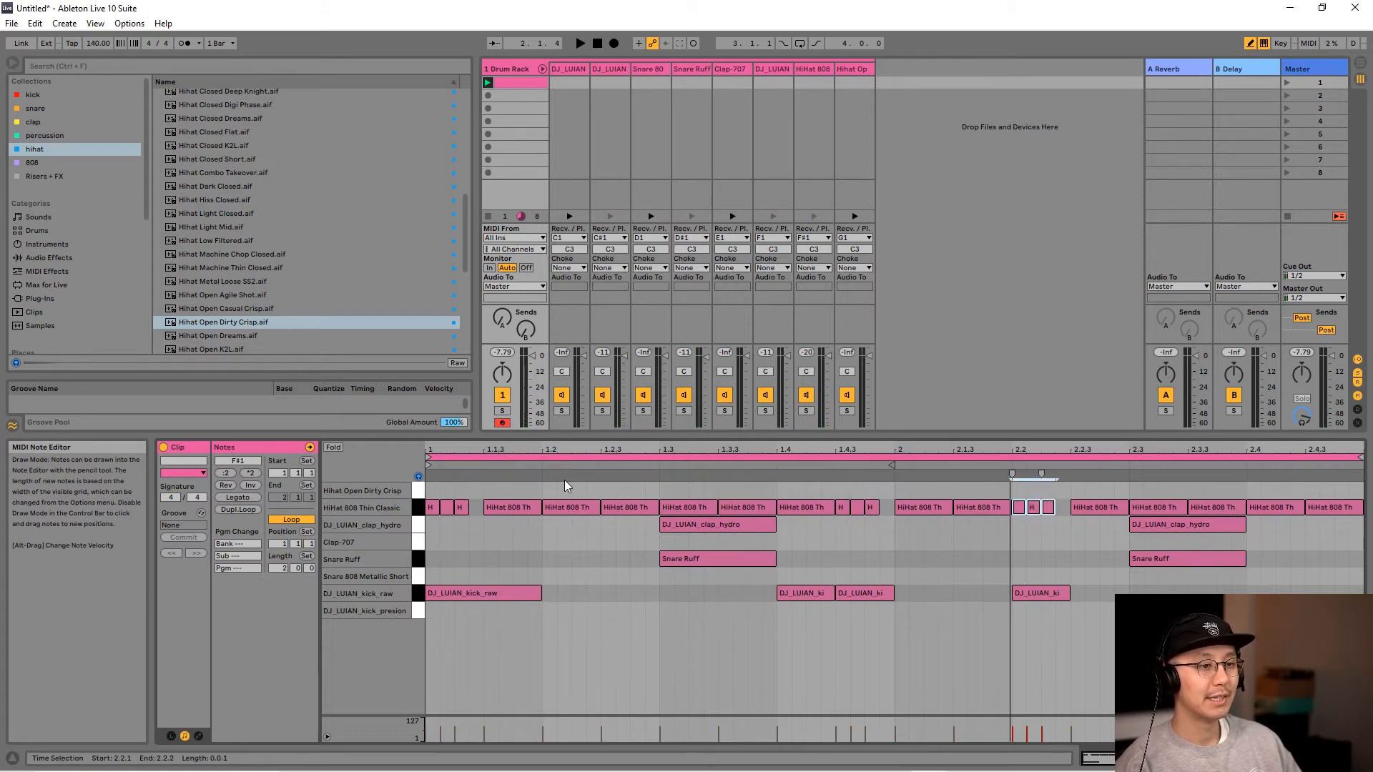
key(space)
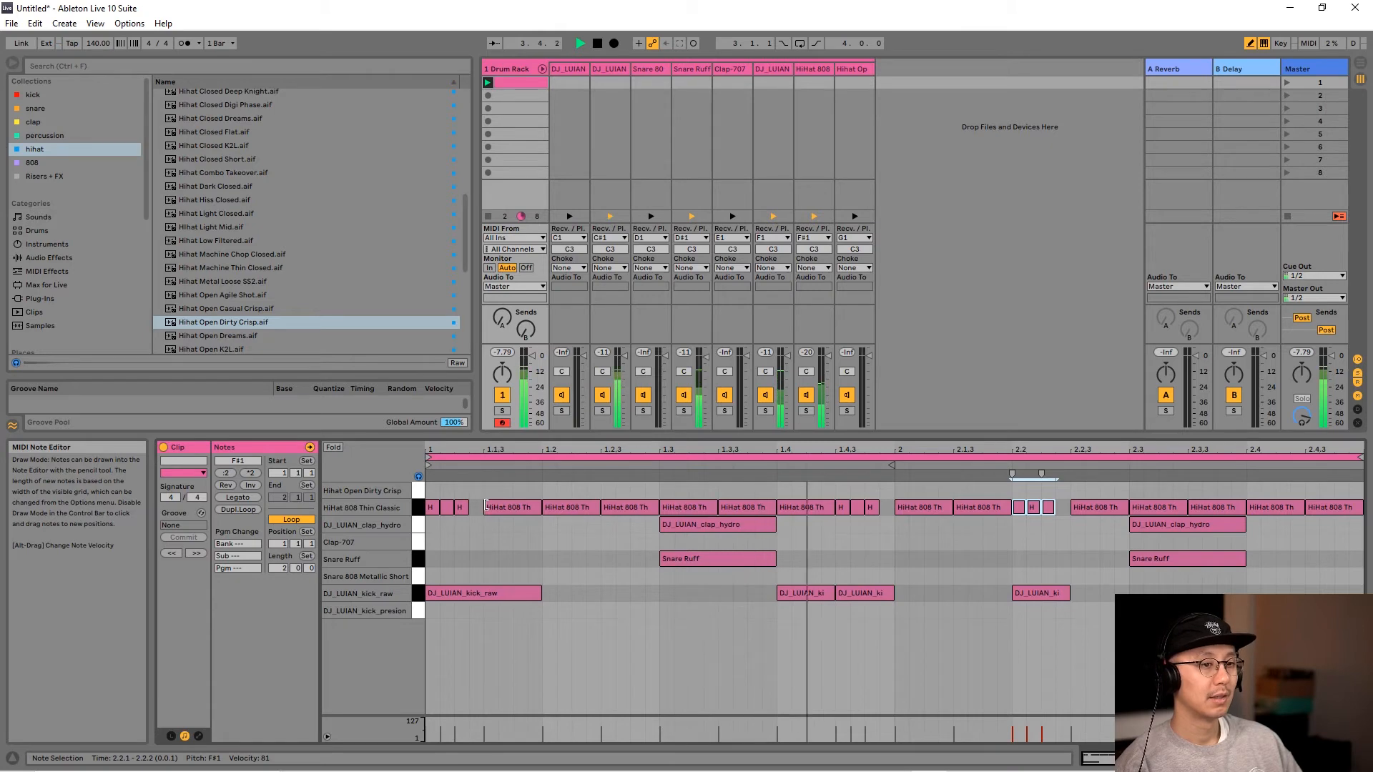
key(space)
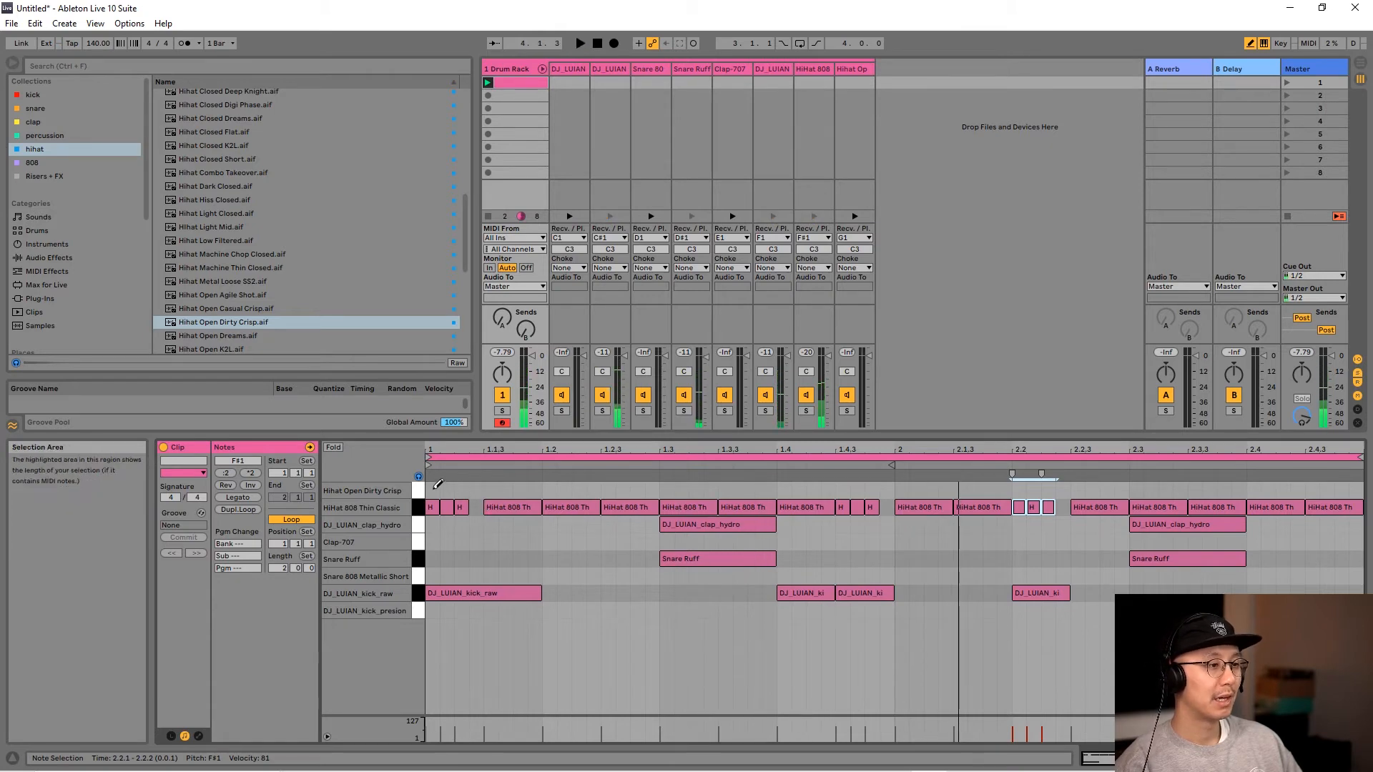
- Try a fourth 1/32 hi-hat at the end of the first roll, play the clip, and remove that note
click(476, 507)
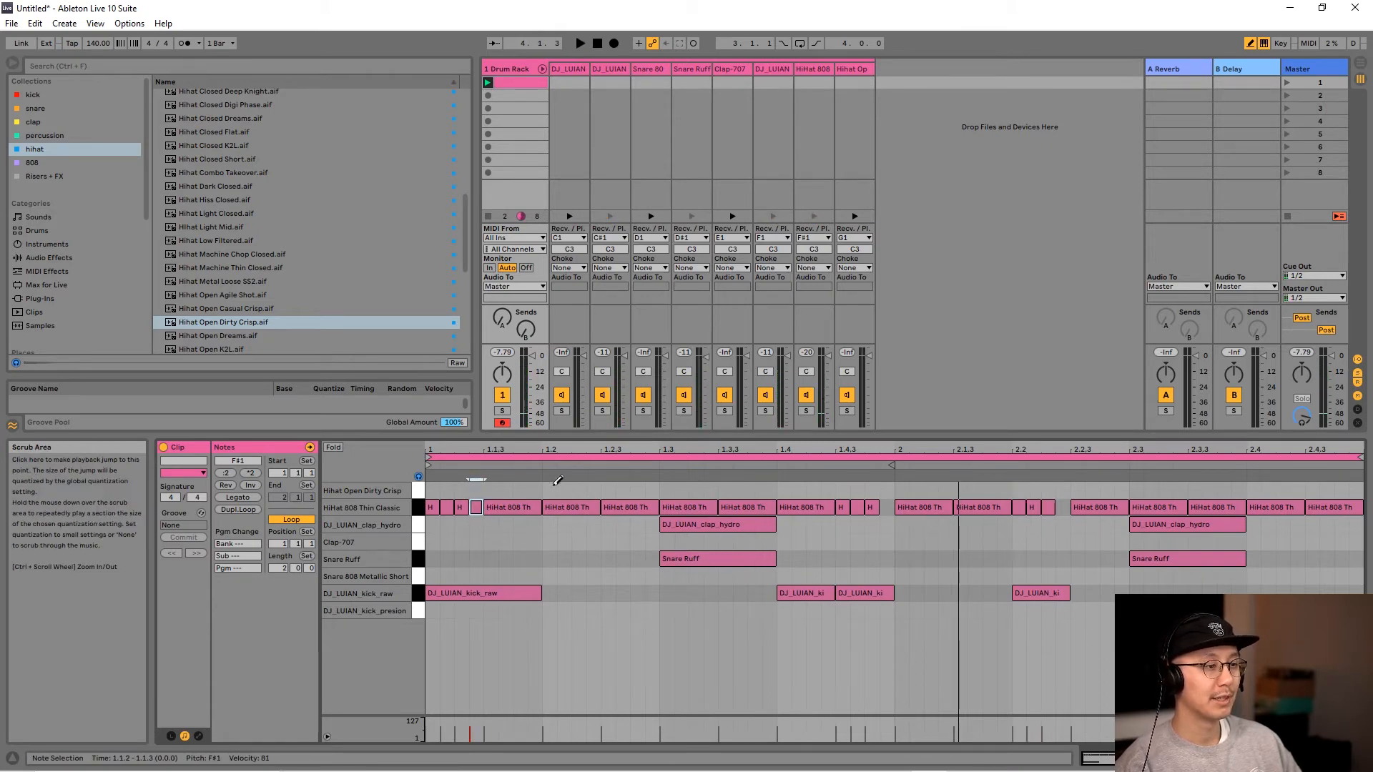
key(space)
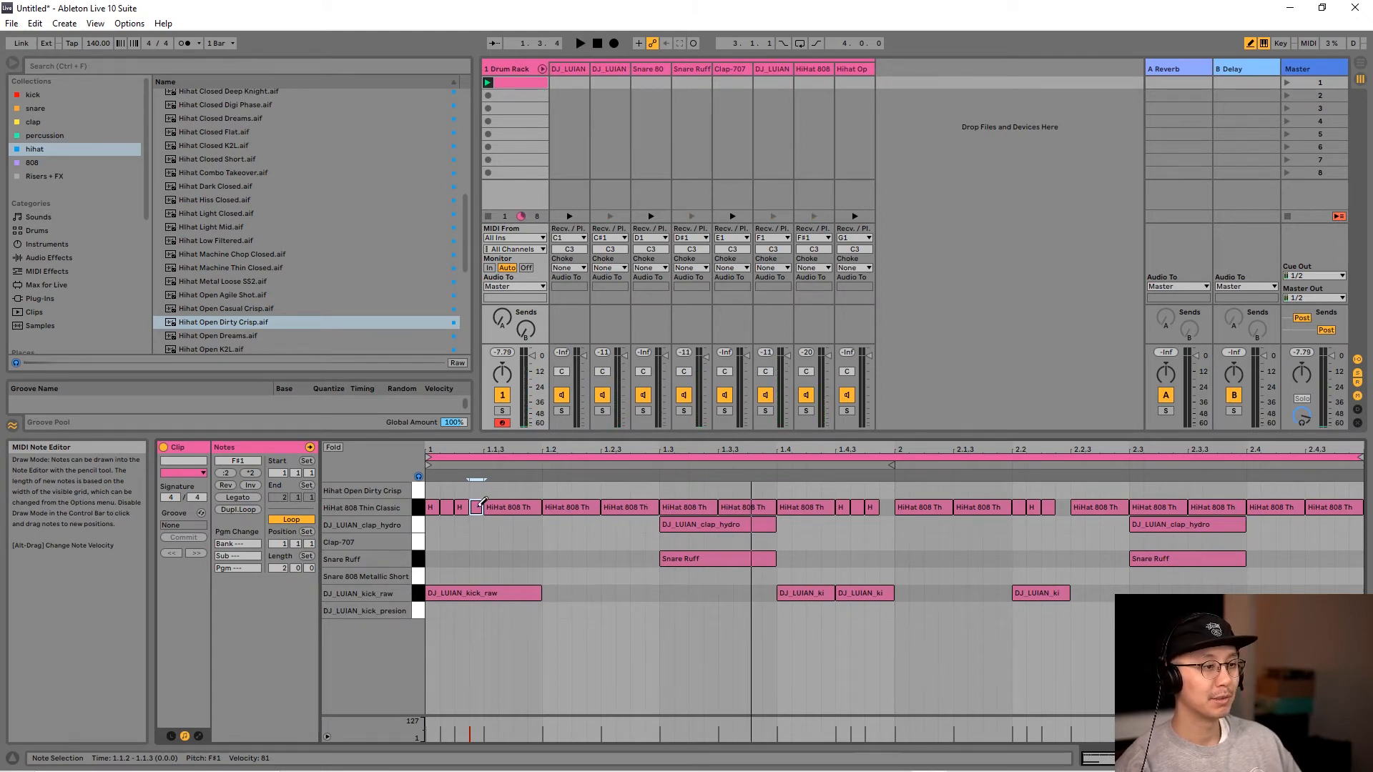
click(478, 507)
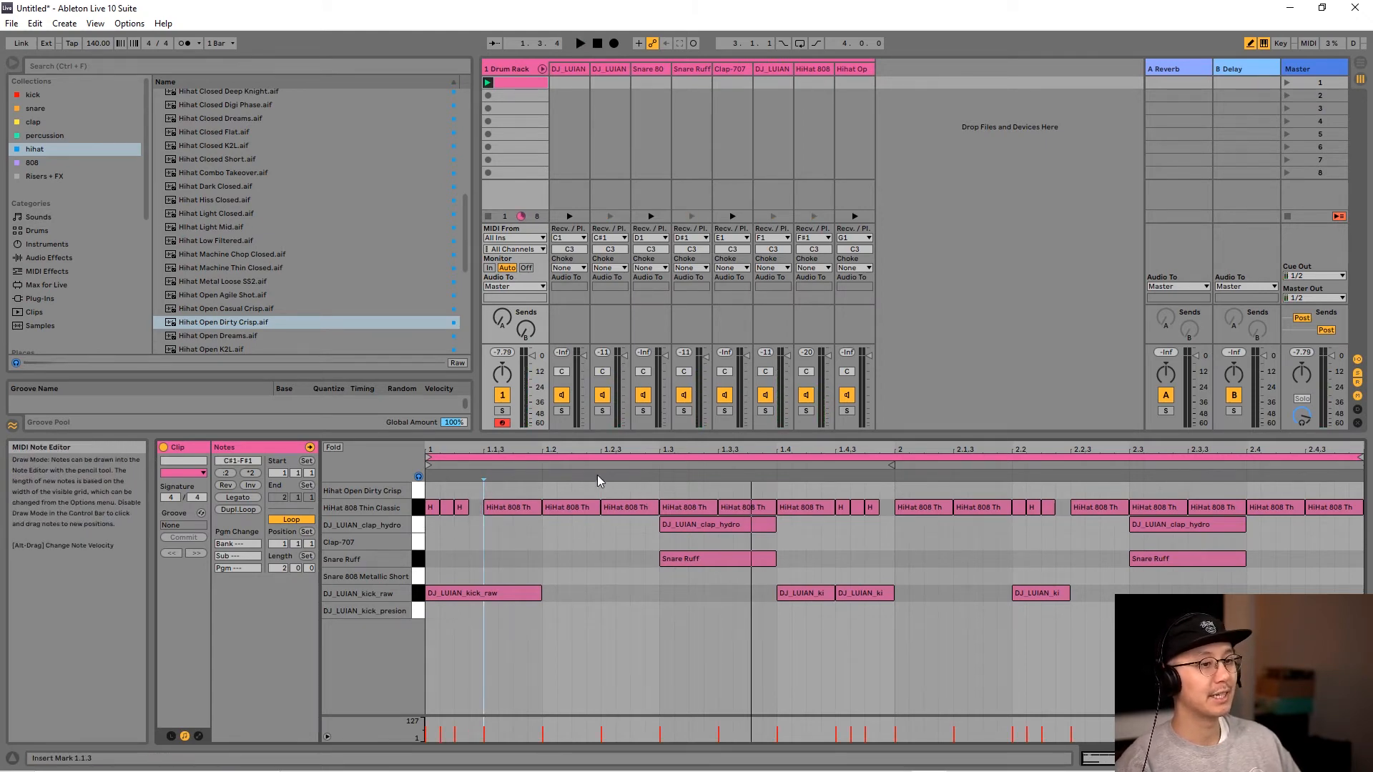
- Audition the beat, replace the hi-hat on 2.1.1 with two 1/16-long notes, and play the clip
key(space)
key(space)
key(space)
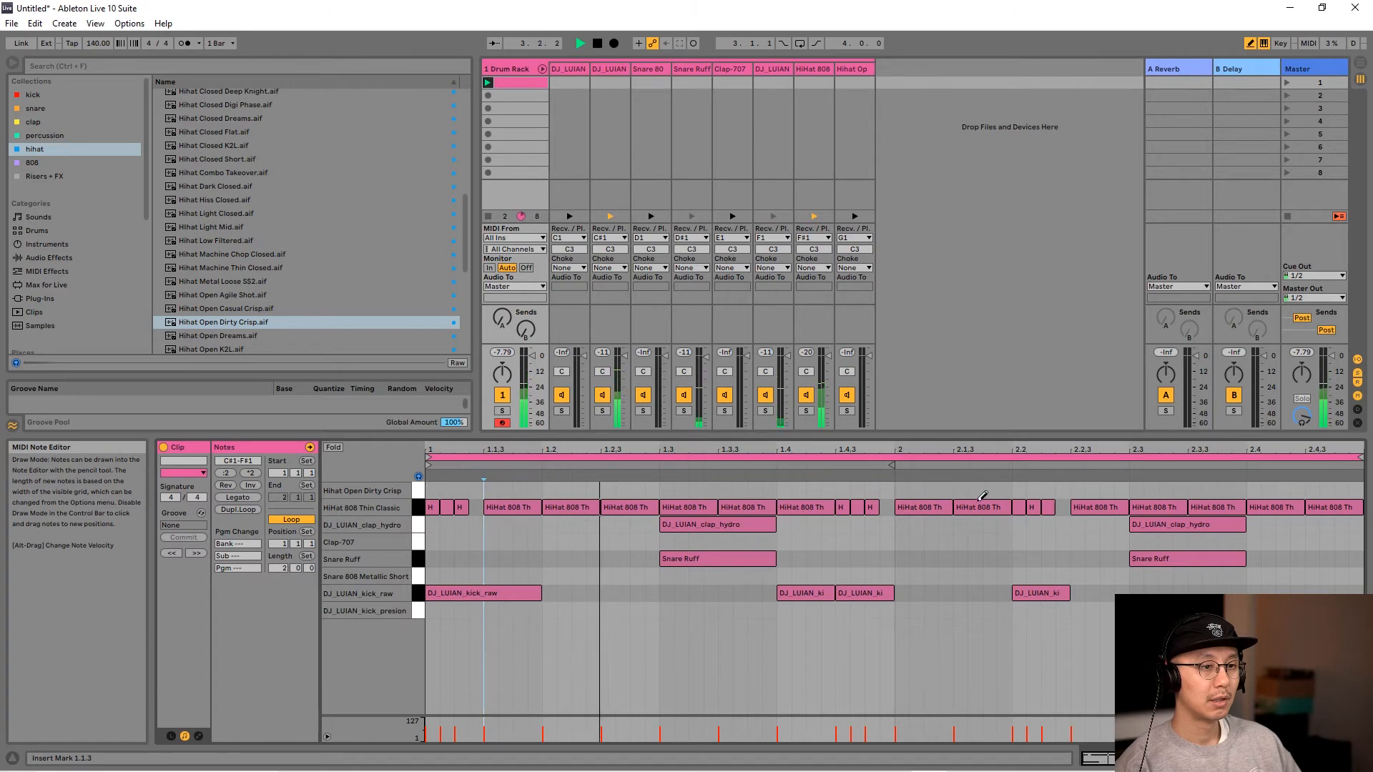
key(space)
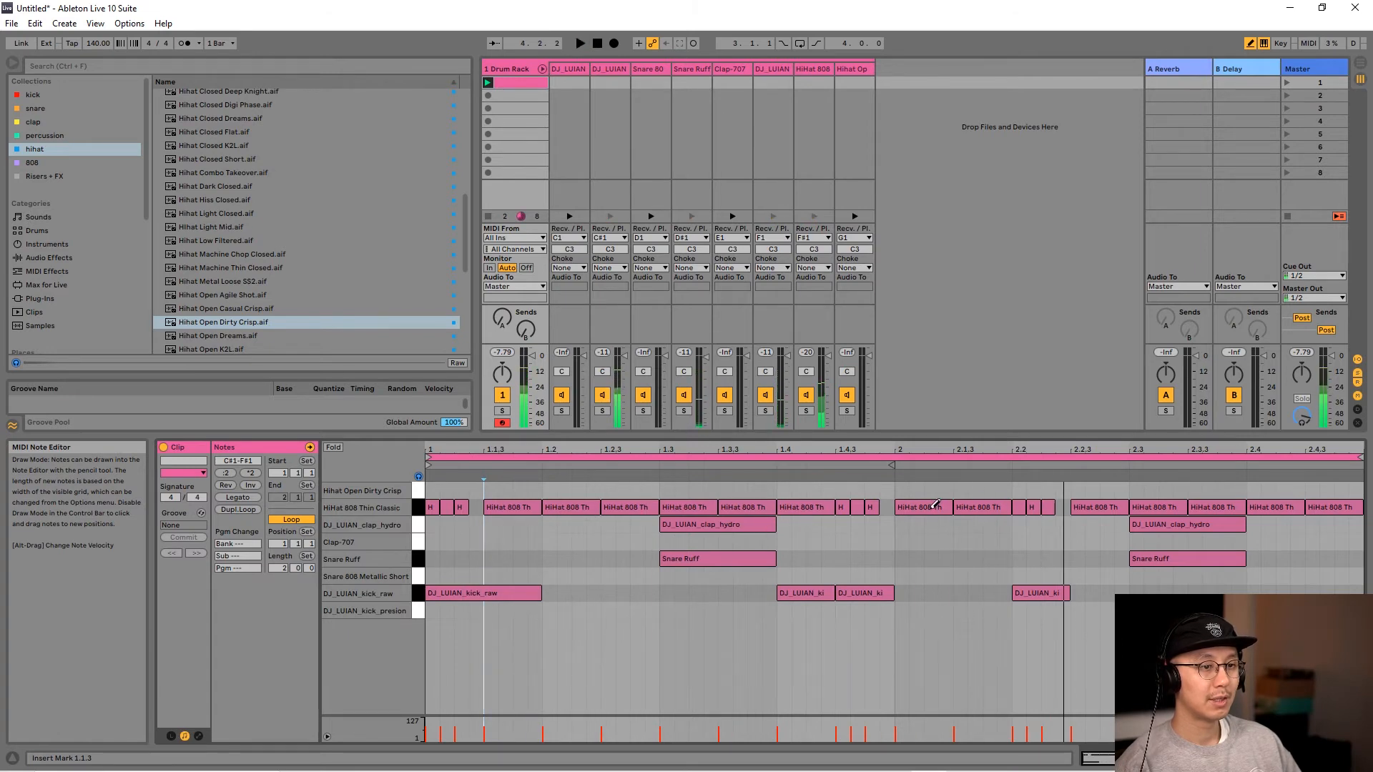
click(931, 507)
drag(944, 507, 953, 507)
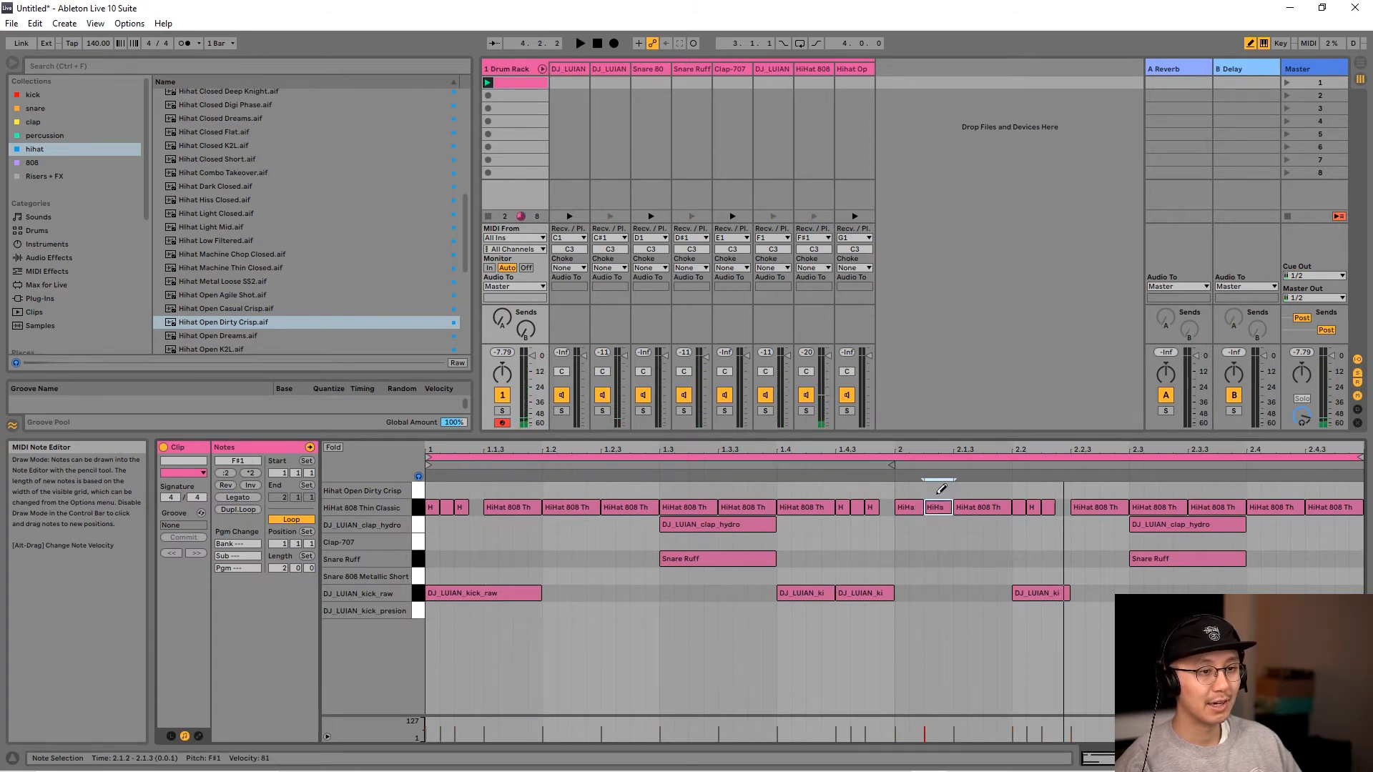
key(space)
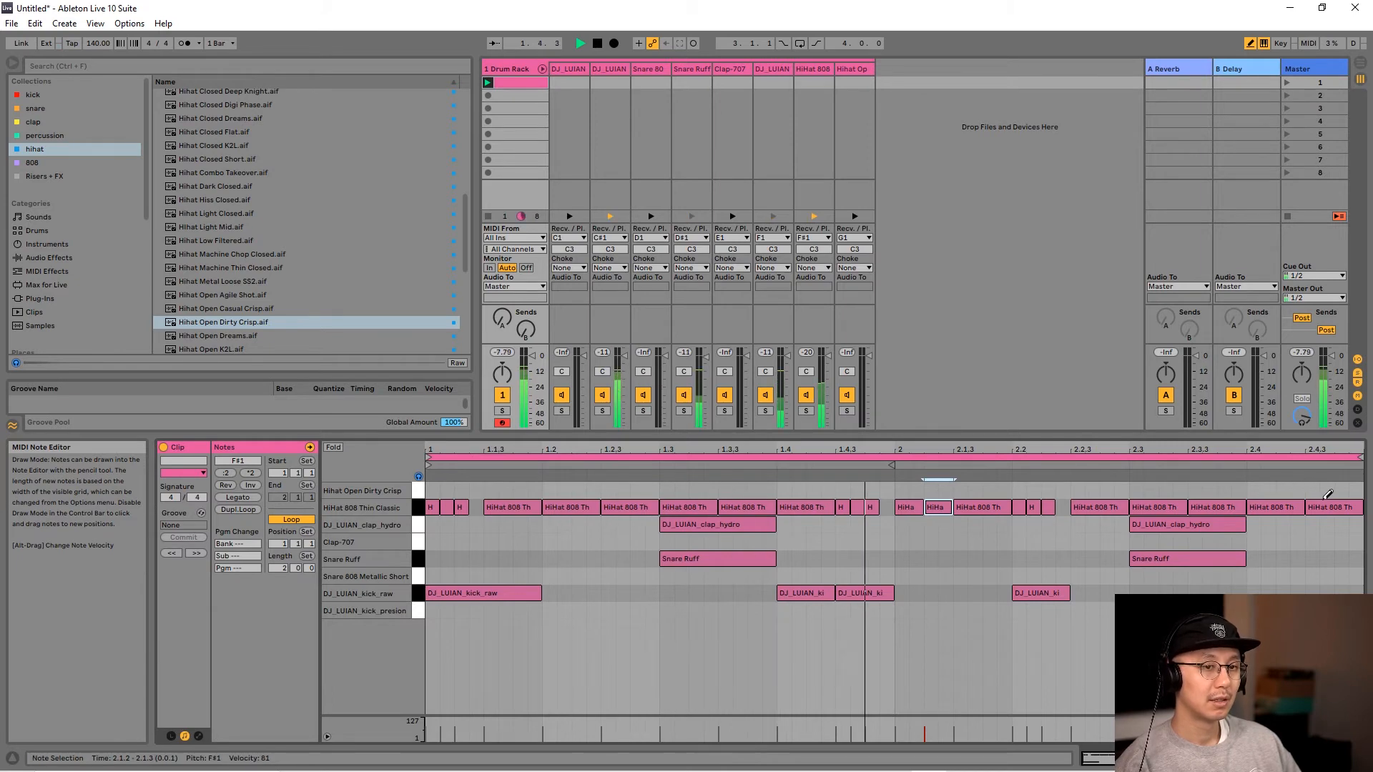
- Replace the hi-hat on 2.2.3 with three 1/32 notes and play the clip
click(1086, 502)
drag(1077, 503, 1105, 503)
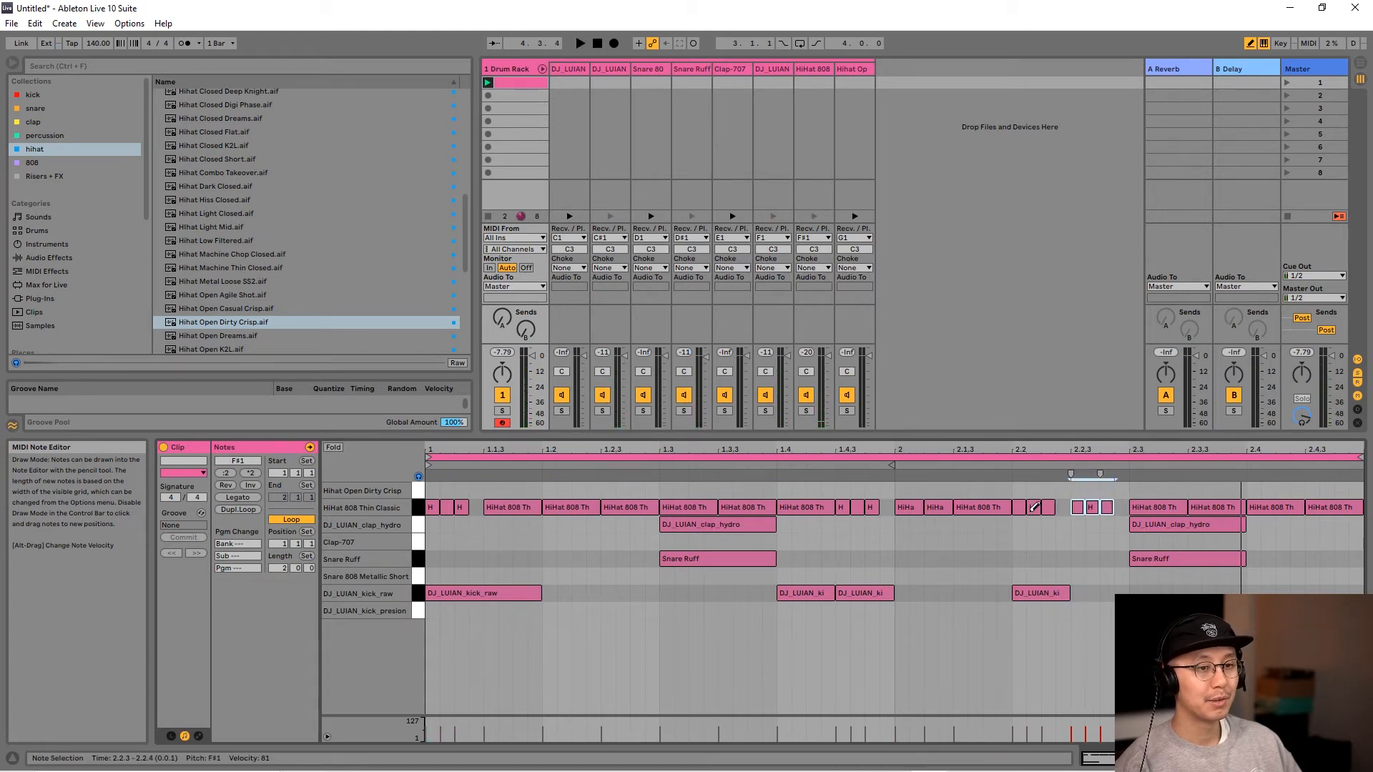
key(space)
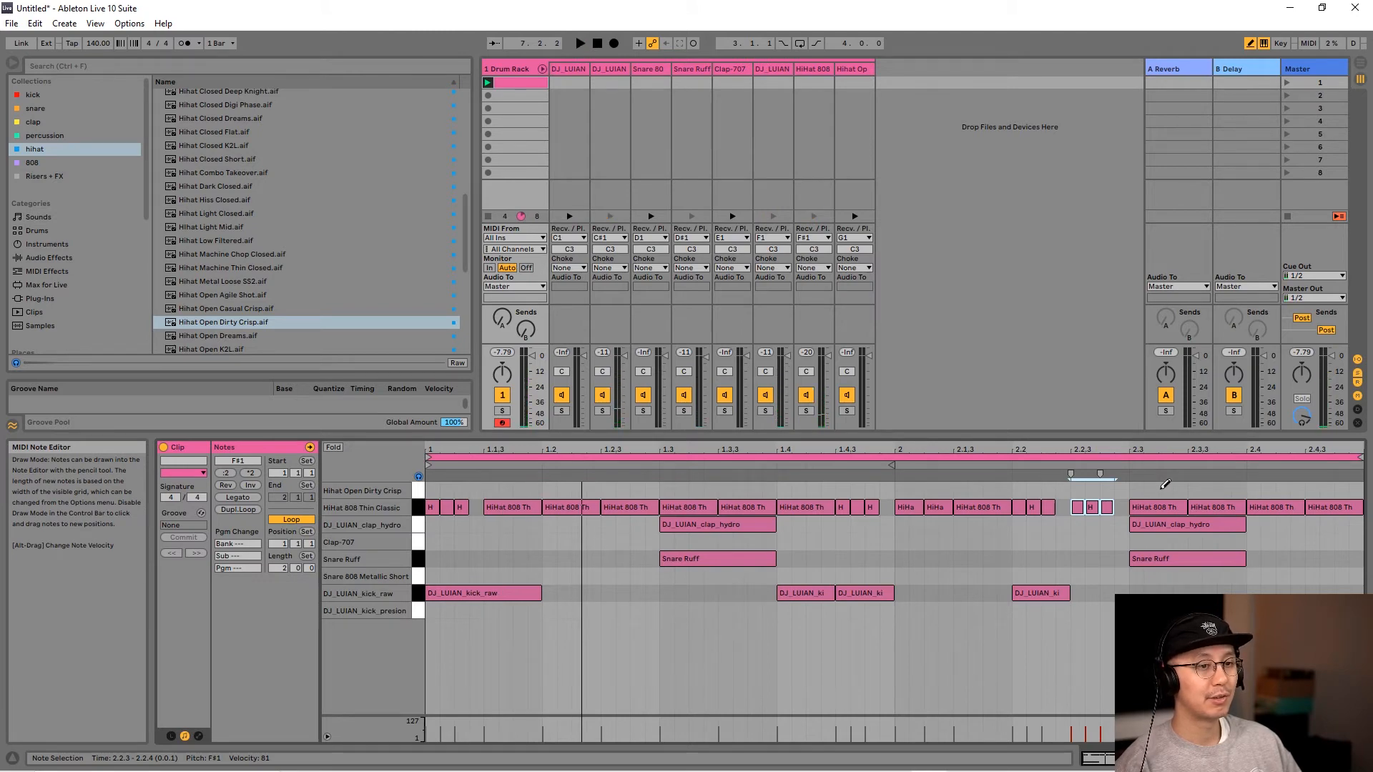
- Switch the grid to 1/8 triplets, replace the two hi-hats on beat 2.4 with three triplet notes, and play the clip
right_click(1280, 529)
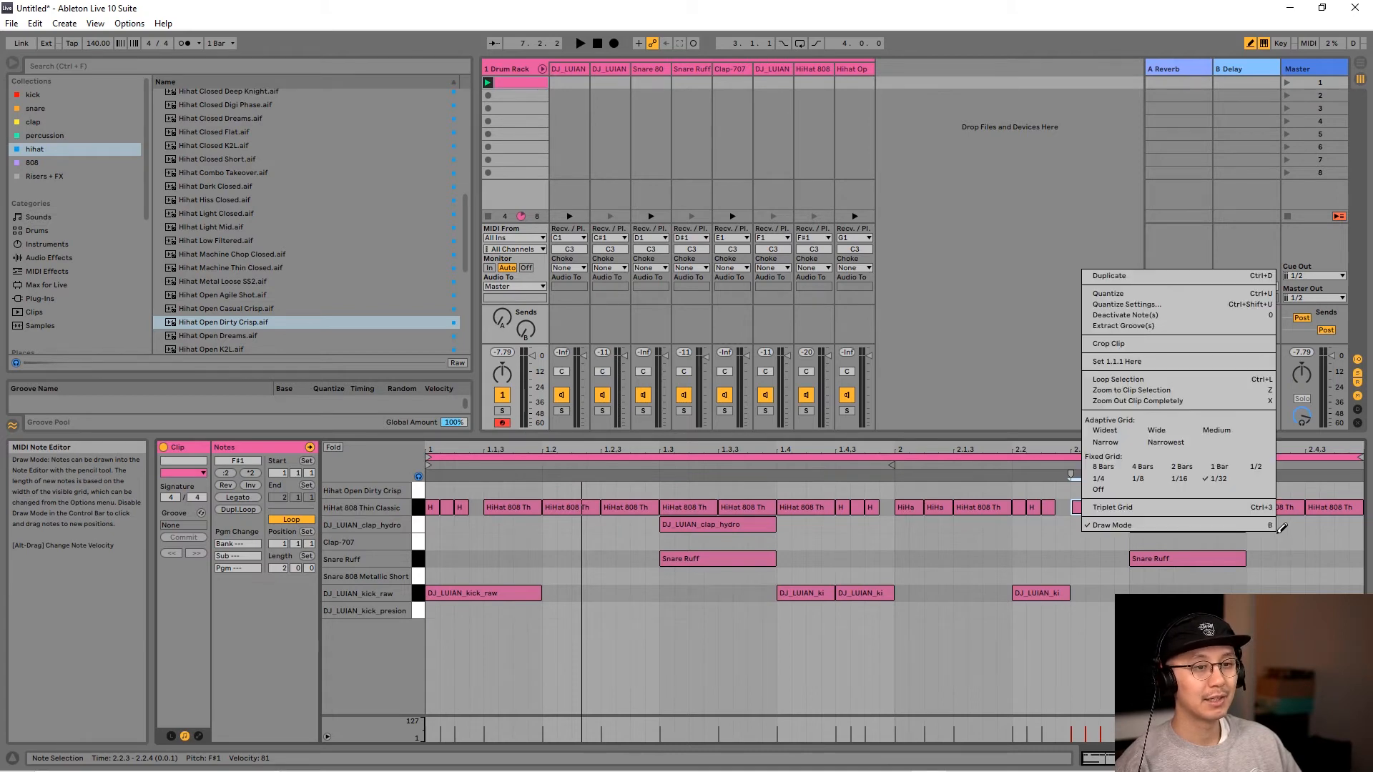
click(1152, 510)
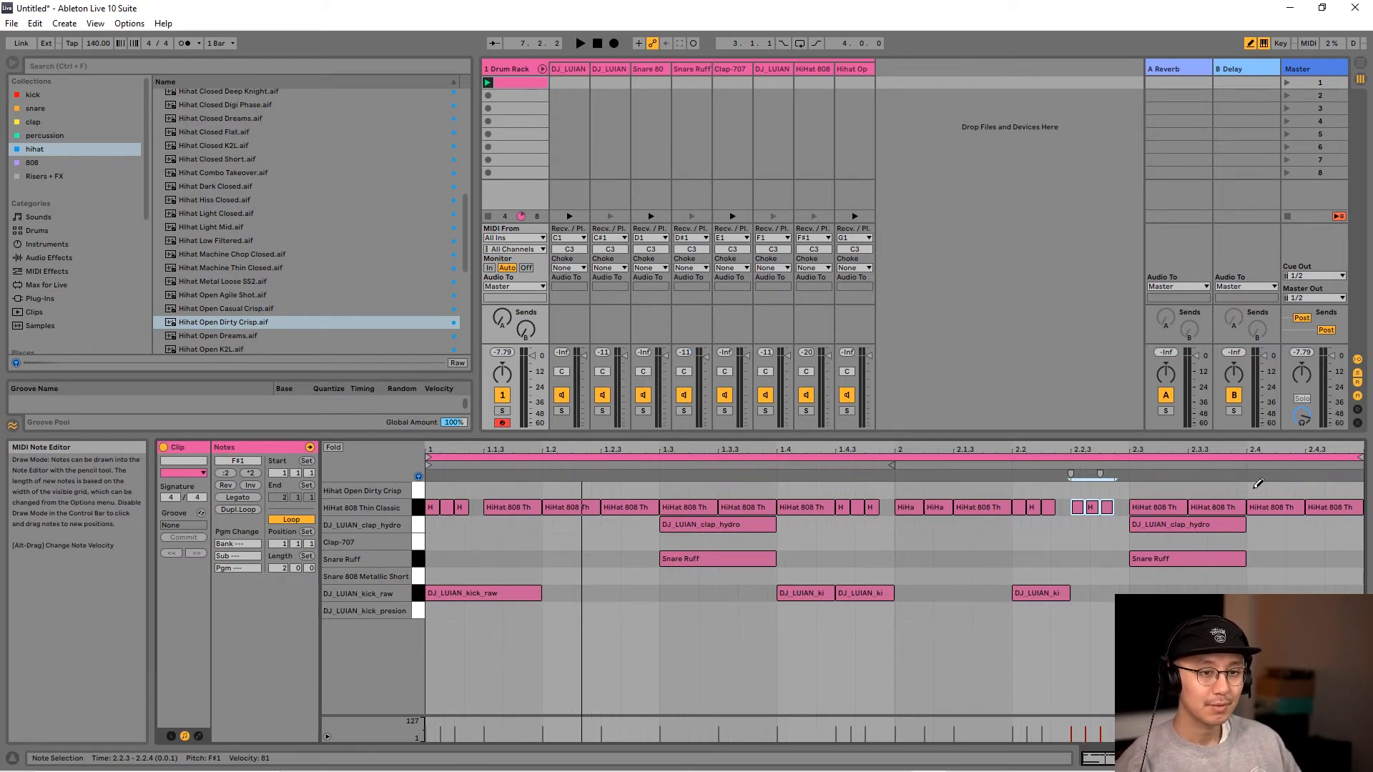
right_click(1254, 488)
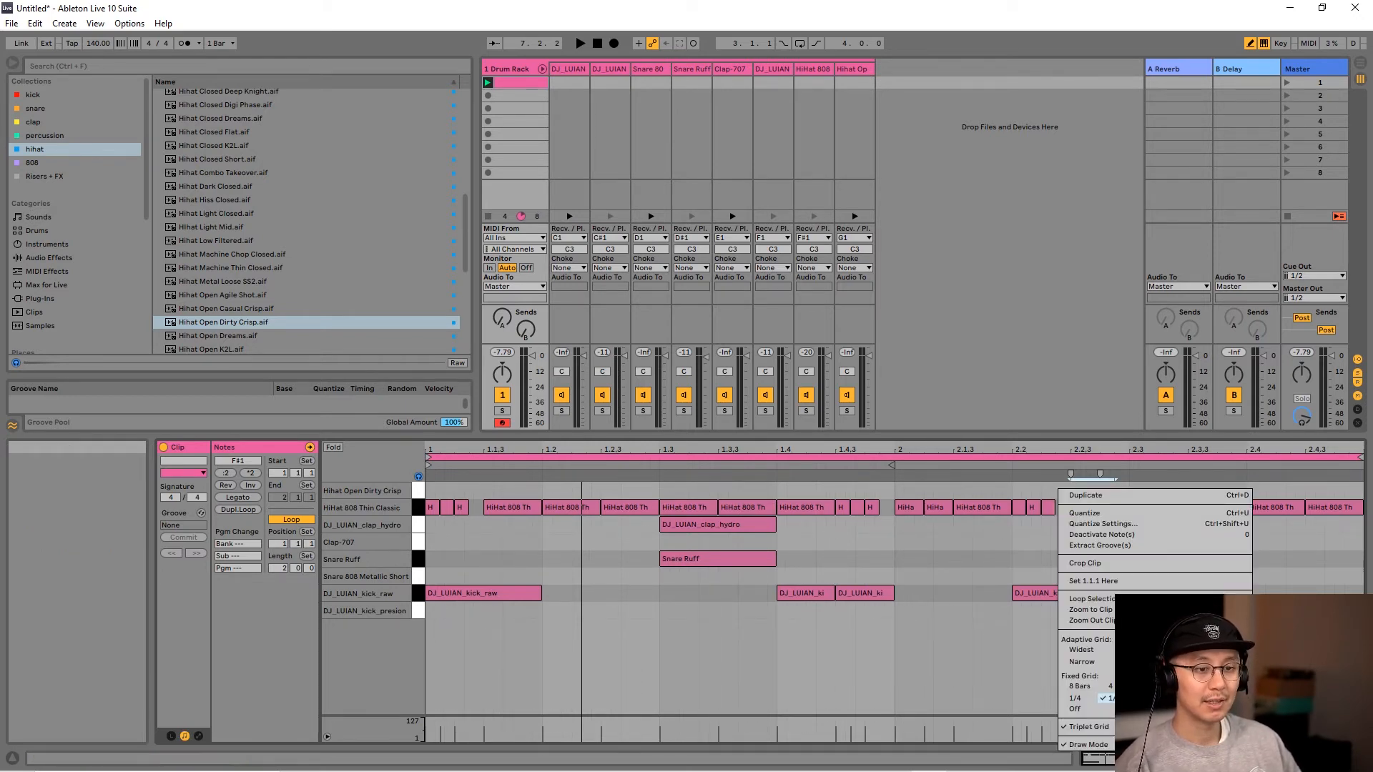
click(1116, 697)
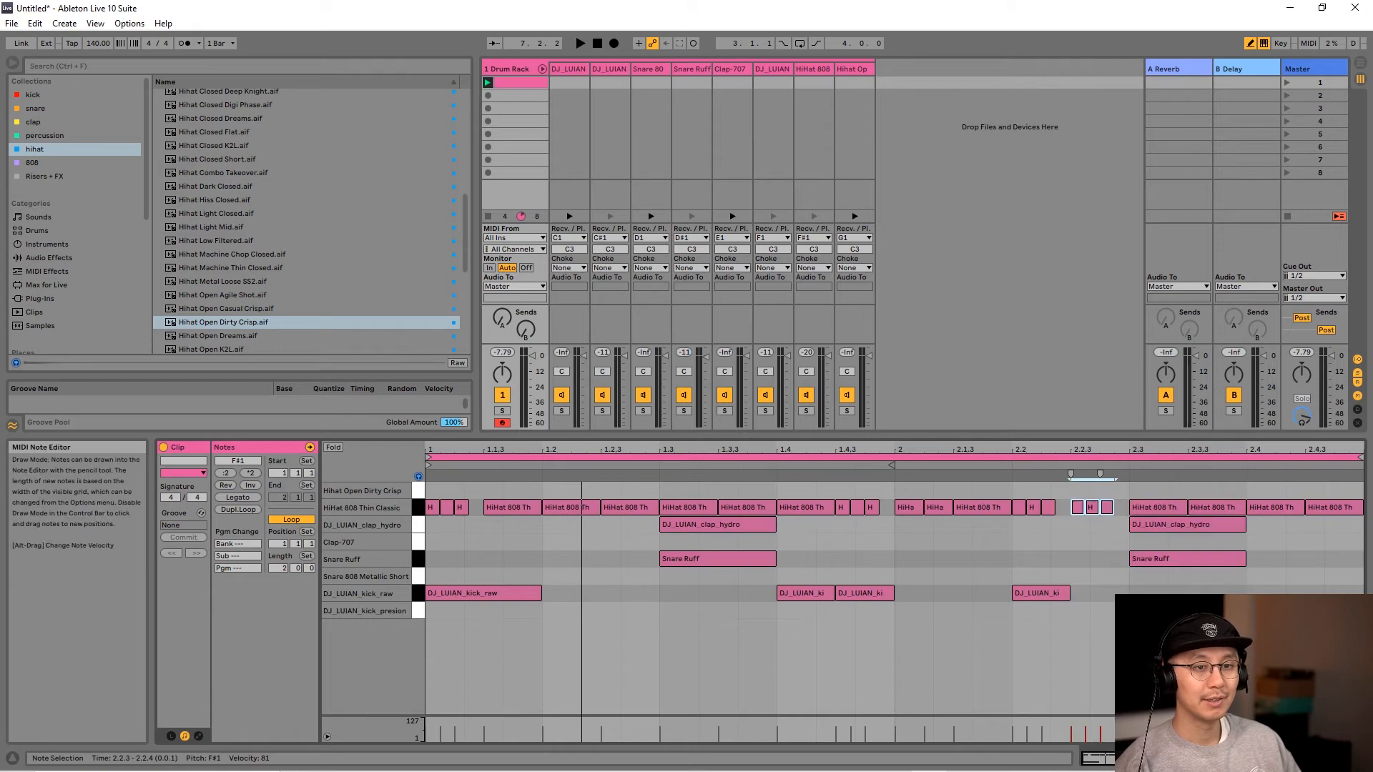
click(1273, 509)
drag(1266, 506, 1340, 509)
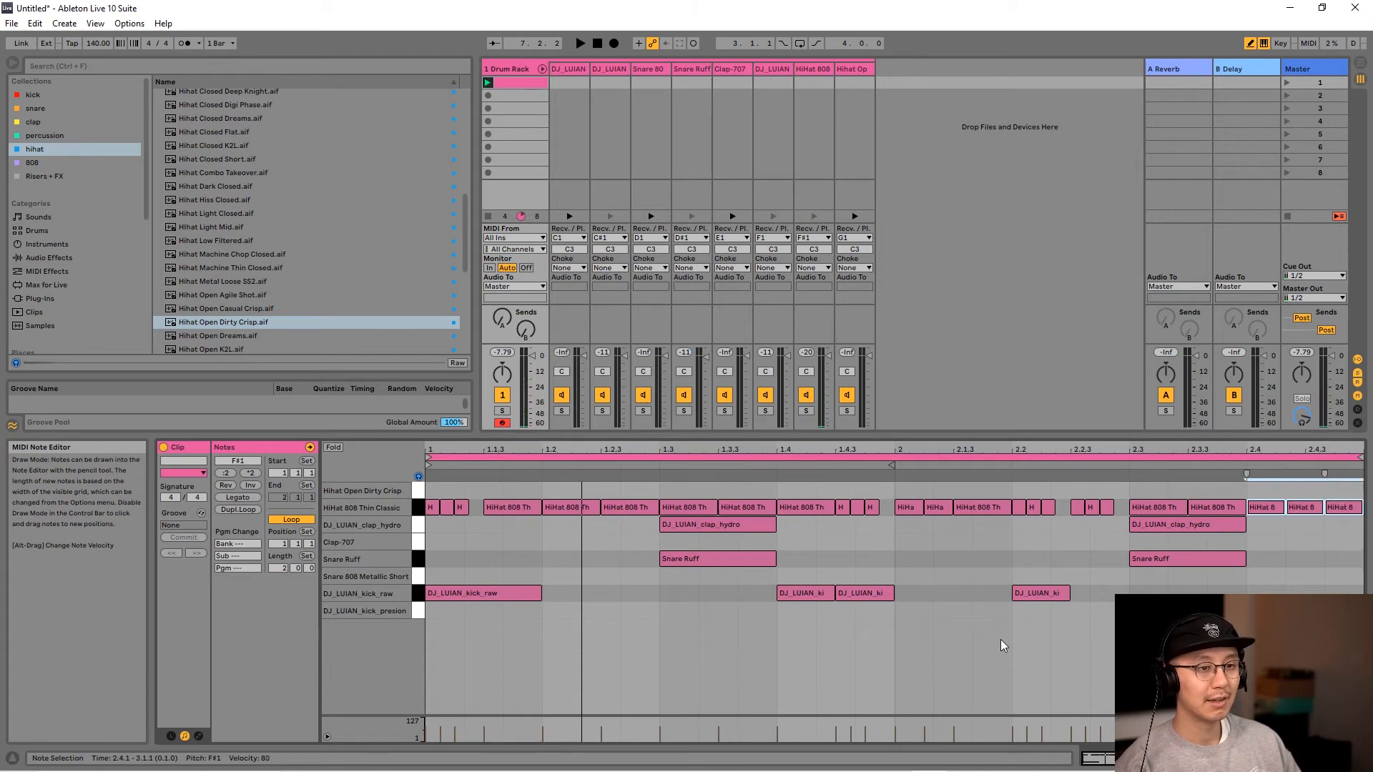
key(space)
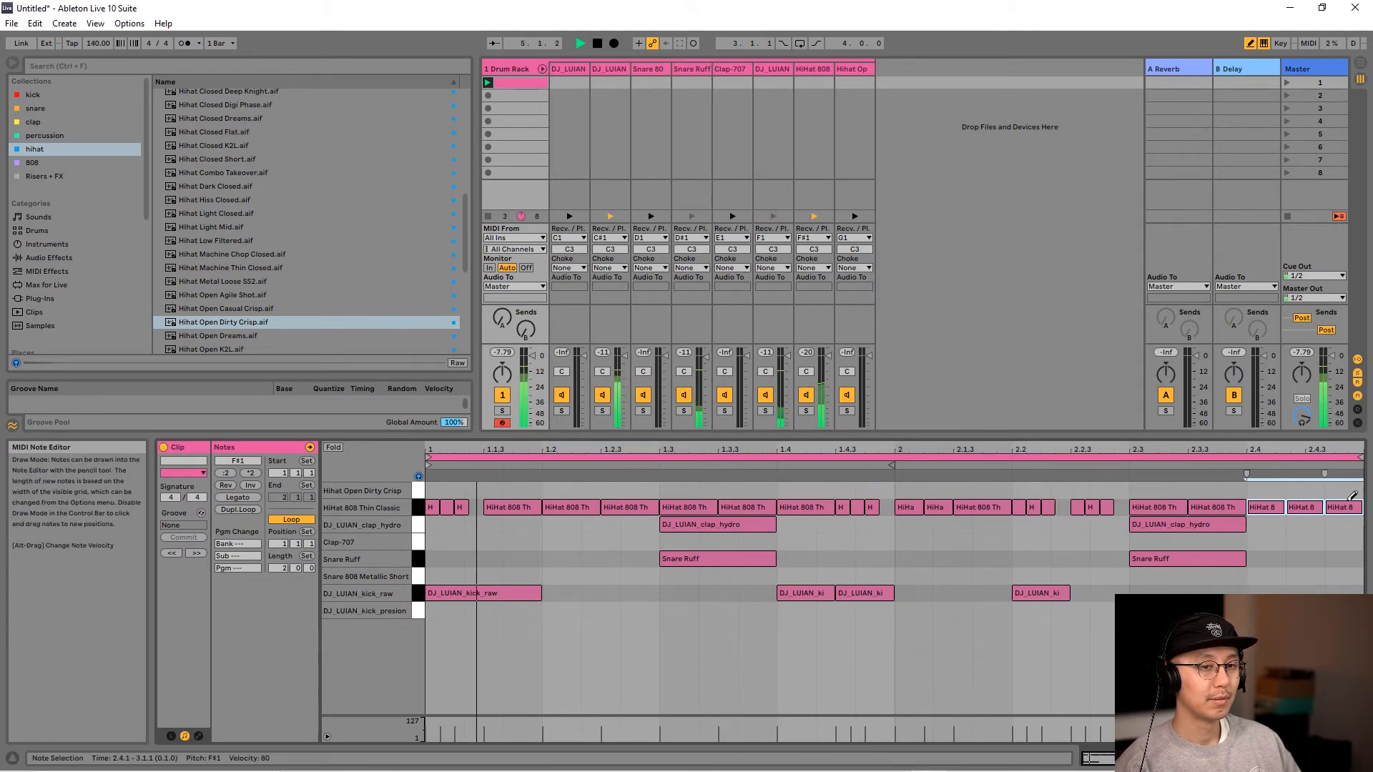
key(space)
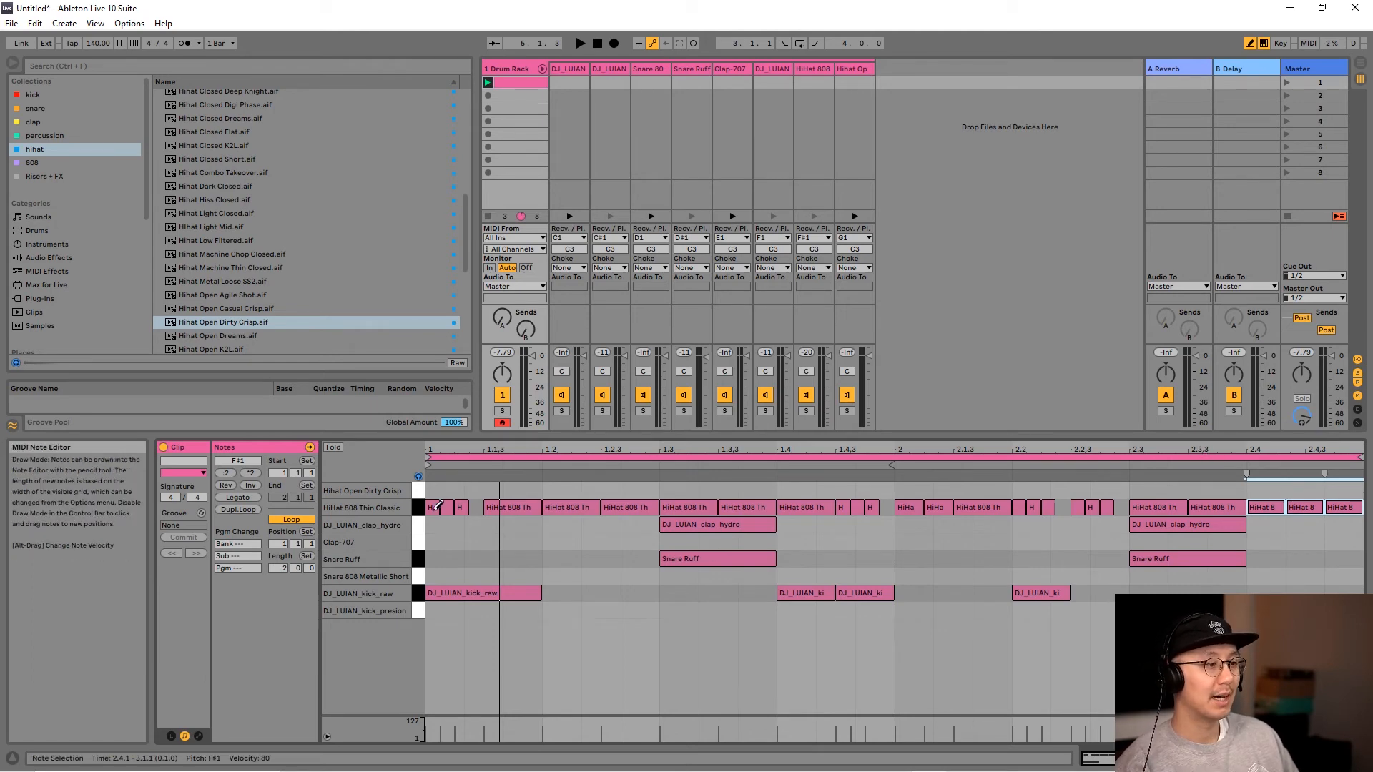
- Raise the volume of the HiHat 808 Thin Classic pad's Simpler to -6 dB and play the clip
key(ctrl+a)
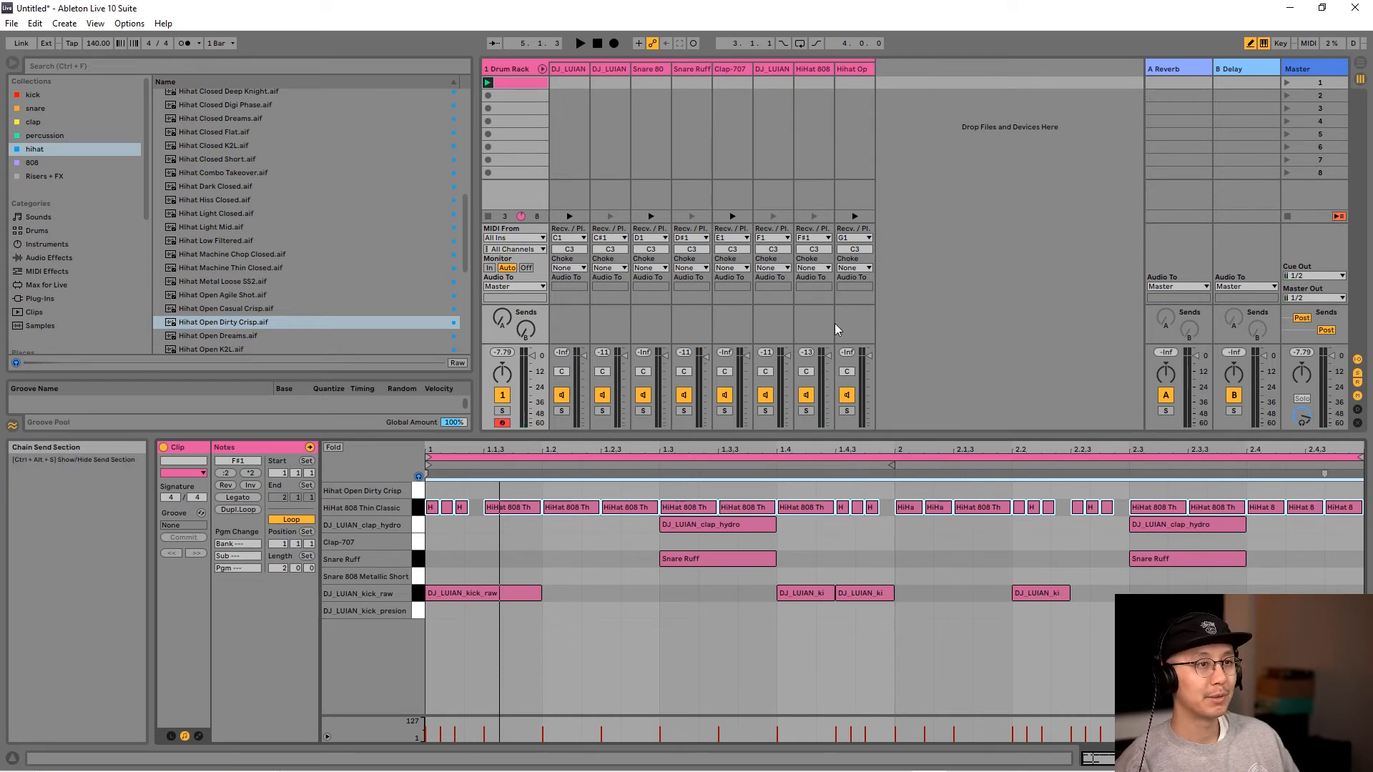
key(shift+Tab)
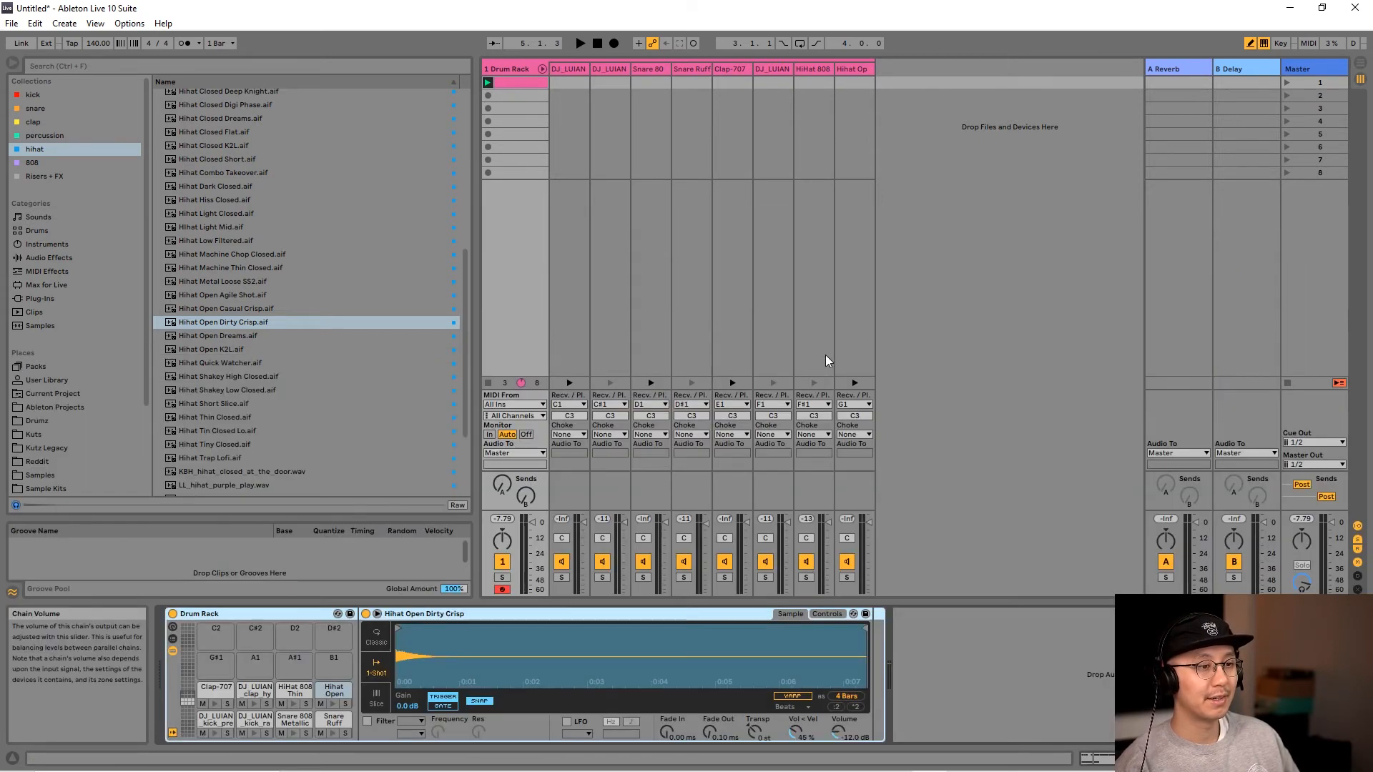
click(294, 704)
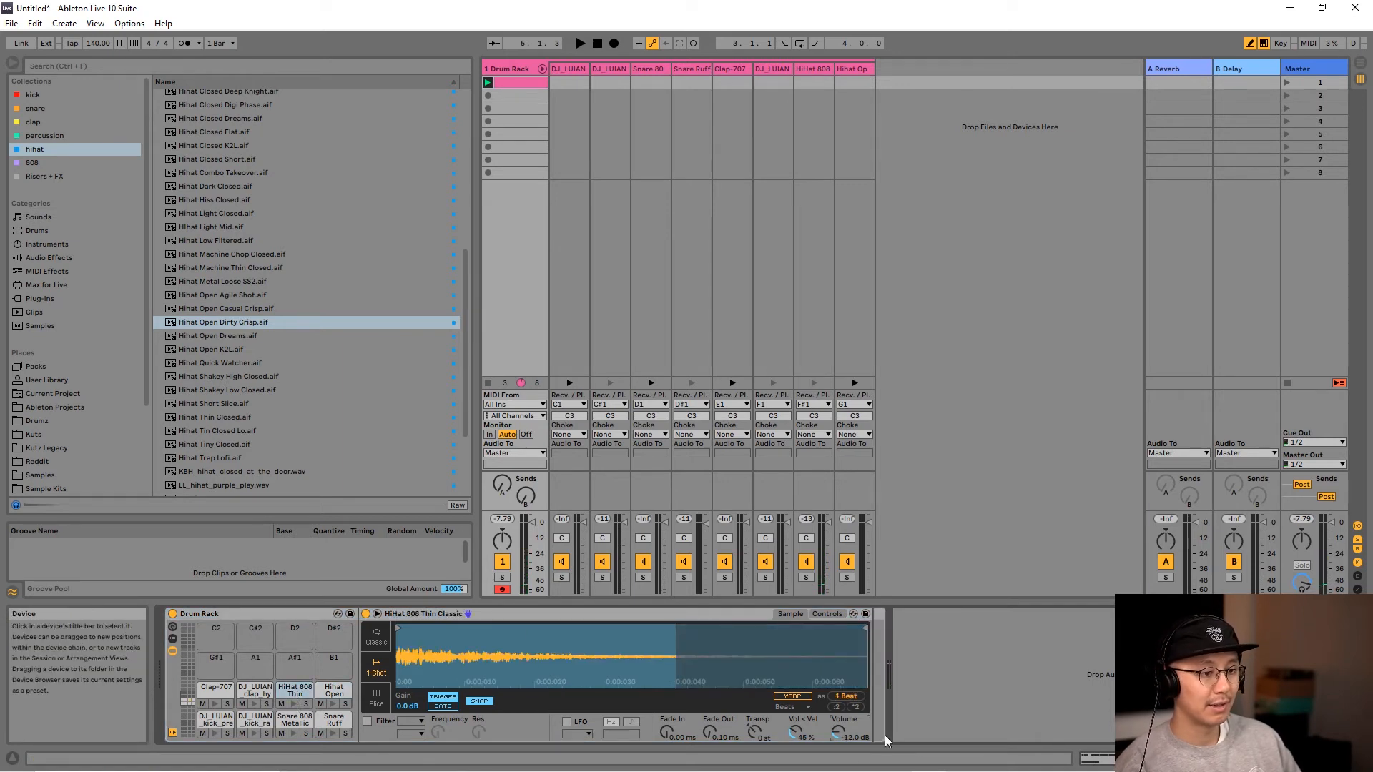
key(space)
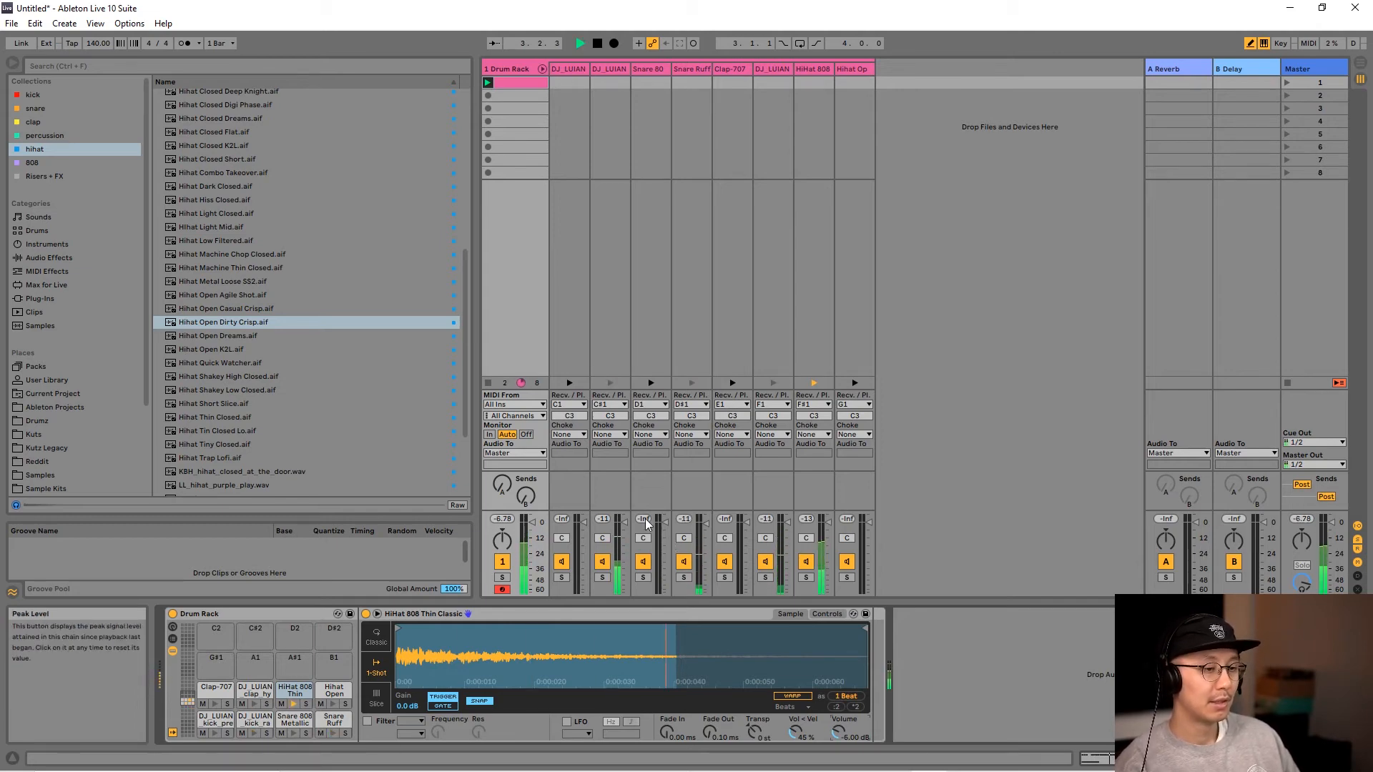
- Move both Snare Ruff notes in the clip to the Snare 808 Metallic Short lane and play the clip
key(shift+Tab)
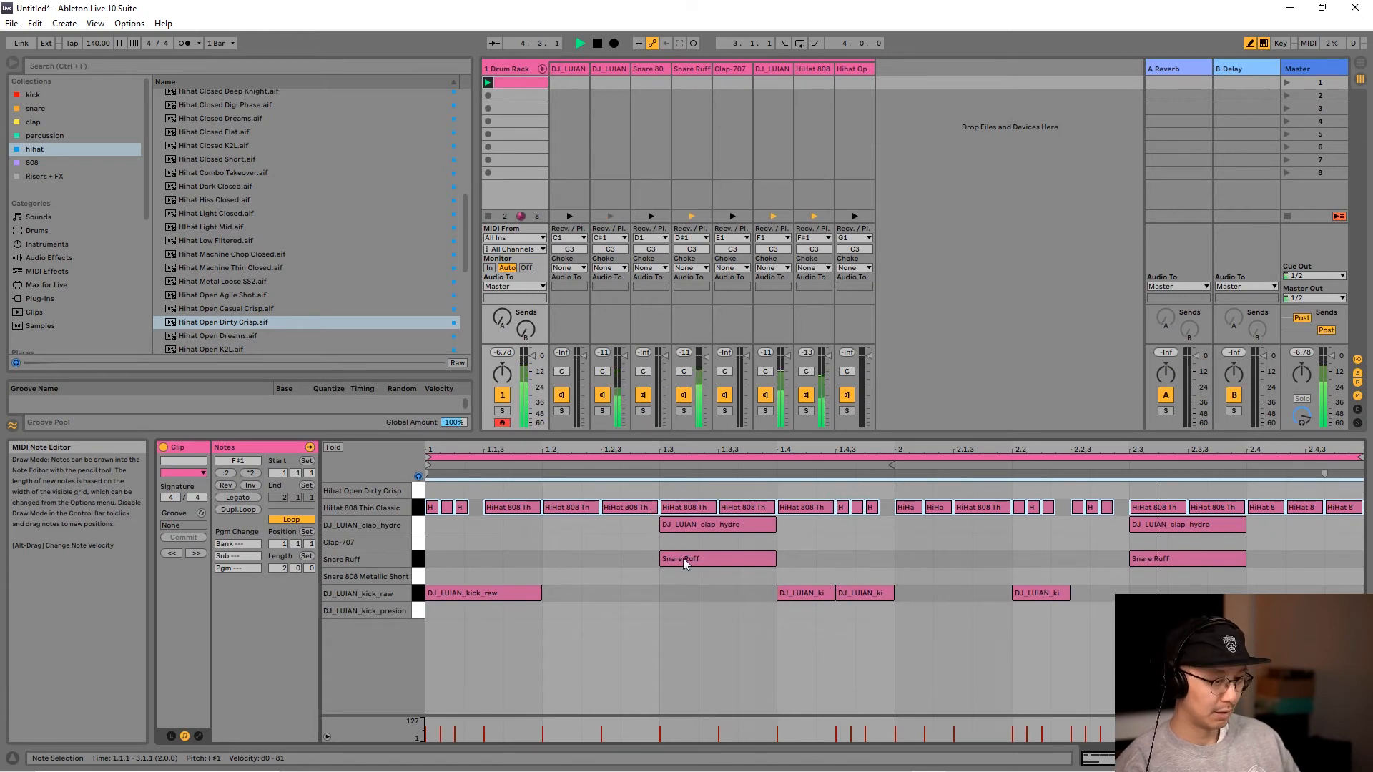
key(b)
key(space)
mouse_move(645, 546)
mouse_down()
mouse_move(1131, 541)
mouse_move(1178, 567)
mouse_move(1230, 557)
mouse_up()
key(Down)
key(space)
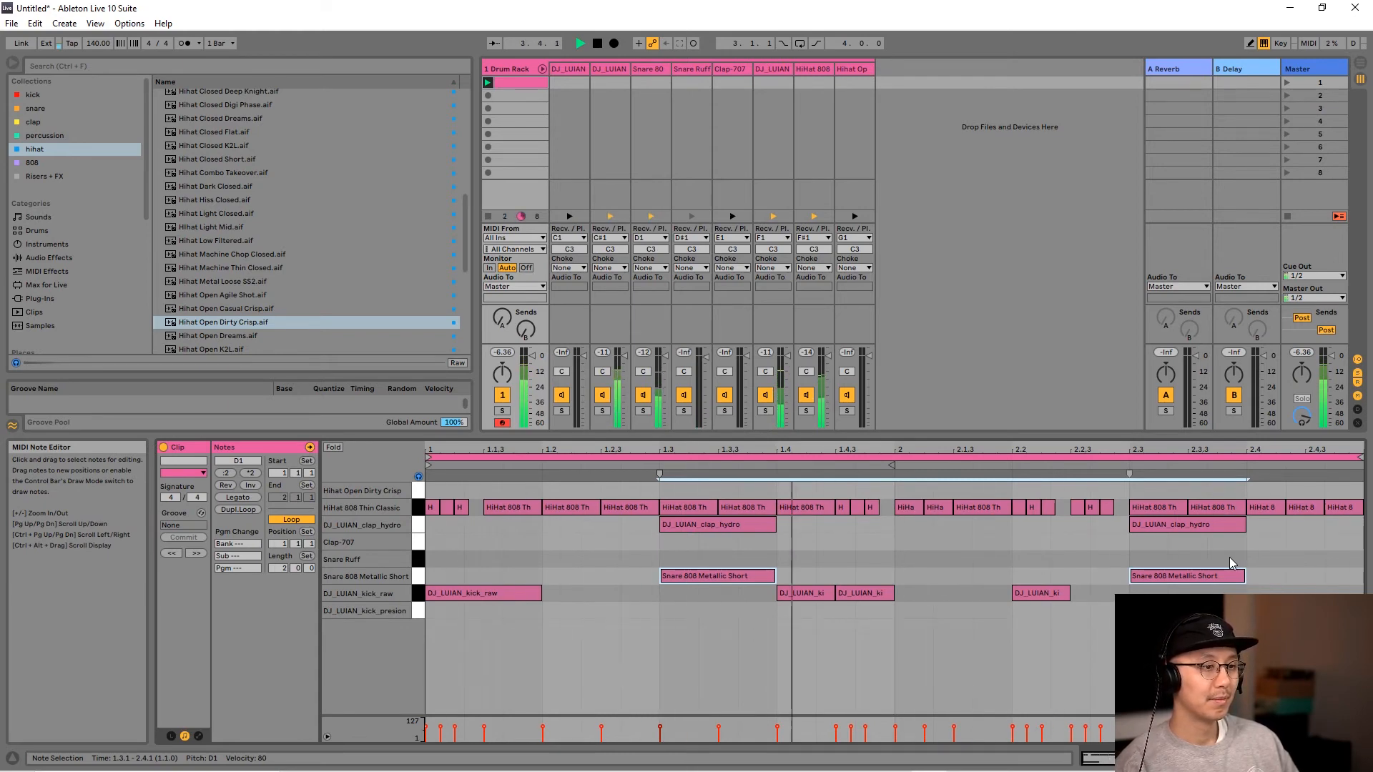
key(space)
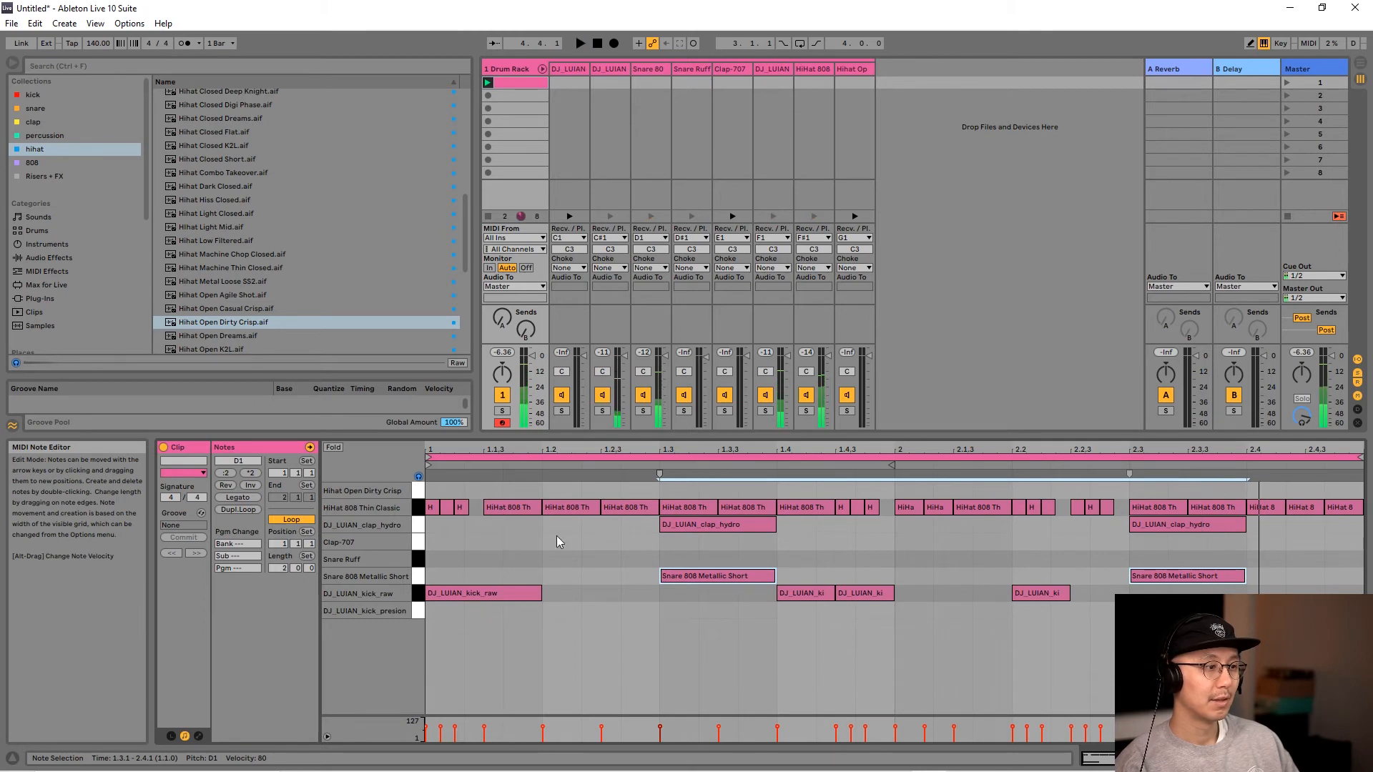
- Turn off the triplet grid, move the hi-hat on 1.2.3 to the Hihat Open Dirty Crisp lane, and play the clip
click(605, 560)
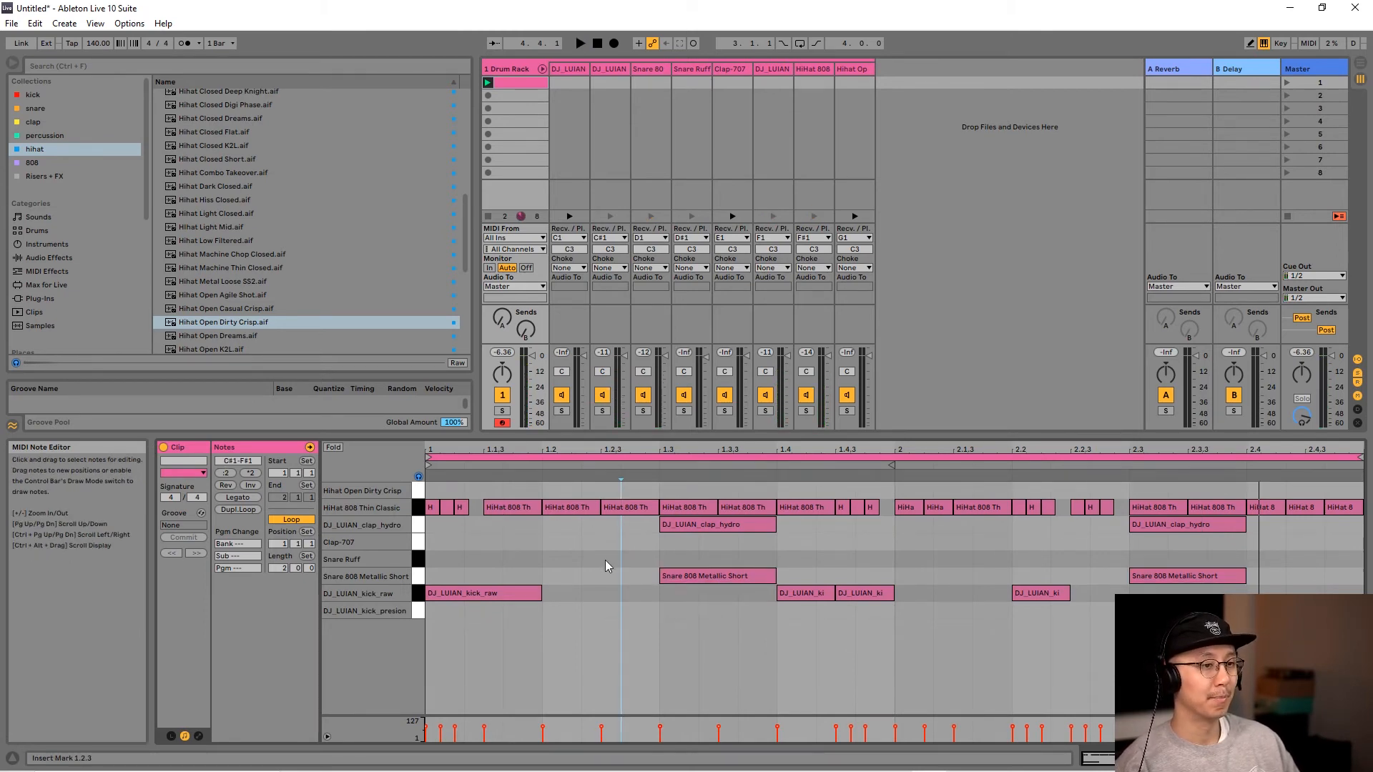
right_click(576, 529)
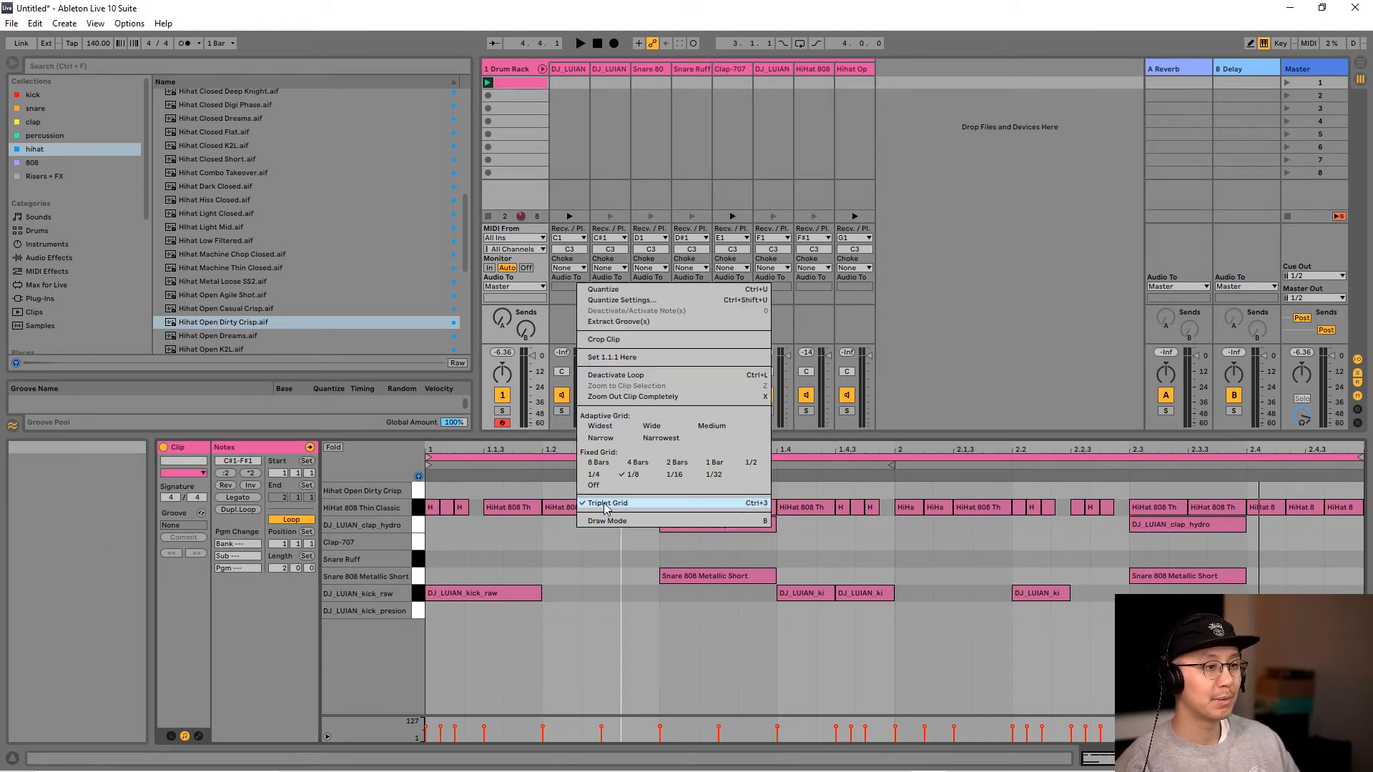
click(604, 503)
click(612, 509)
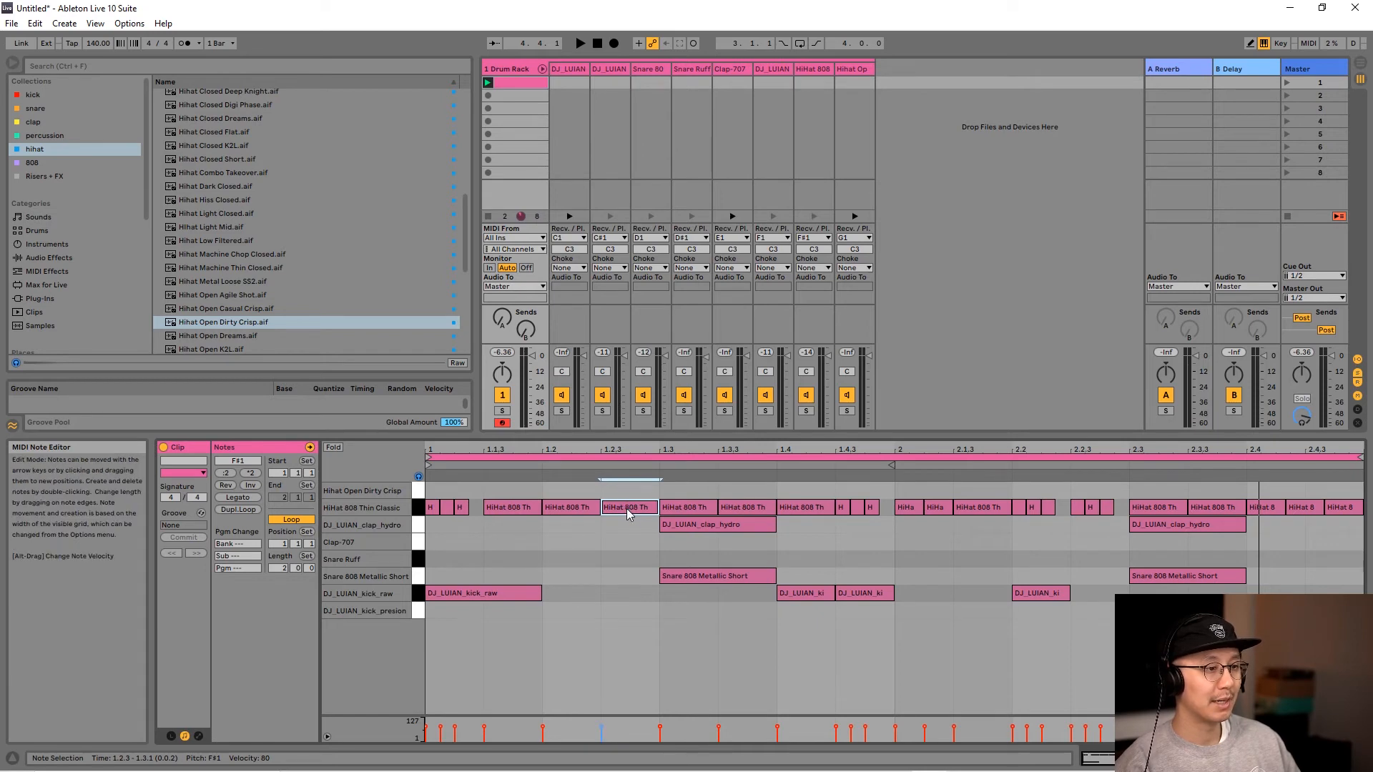
drag(627, 509, 629, 493)
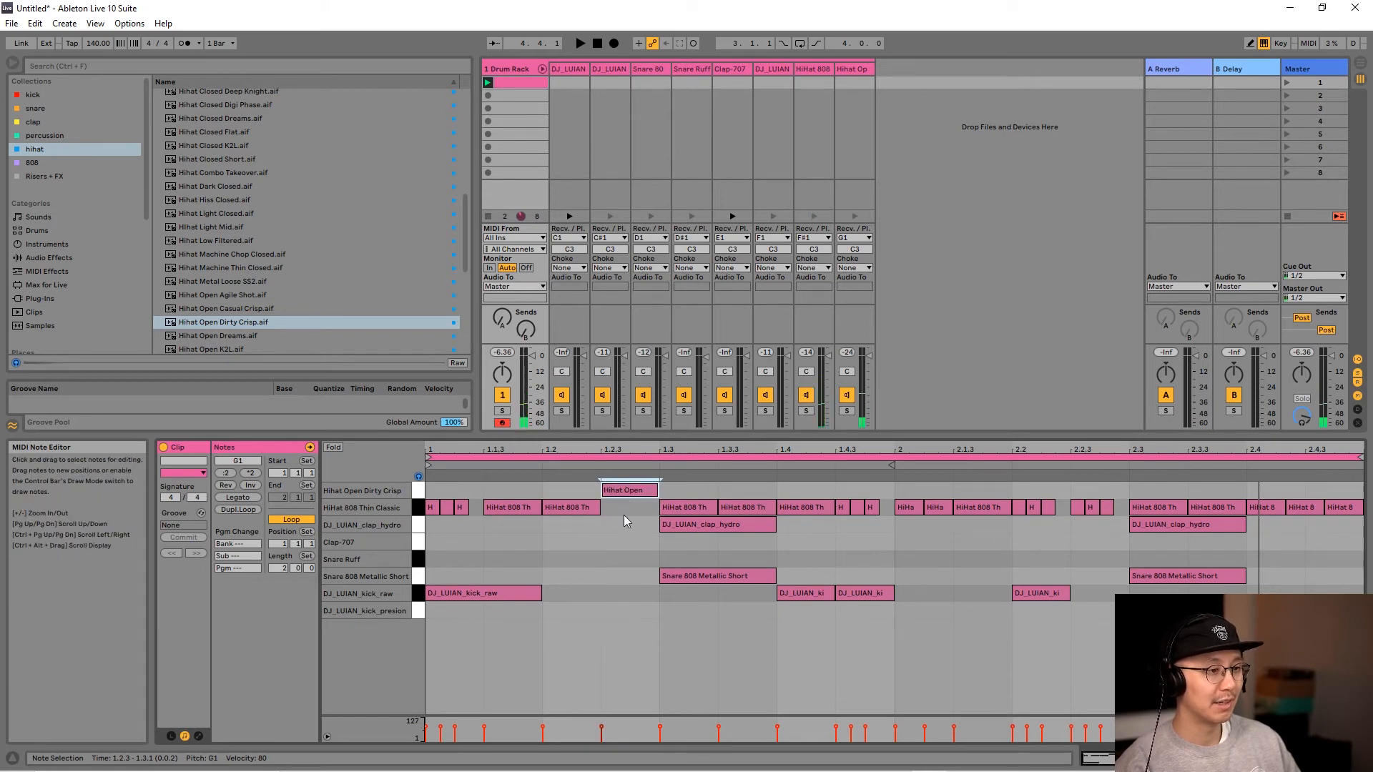
key(space)
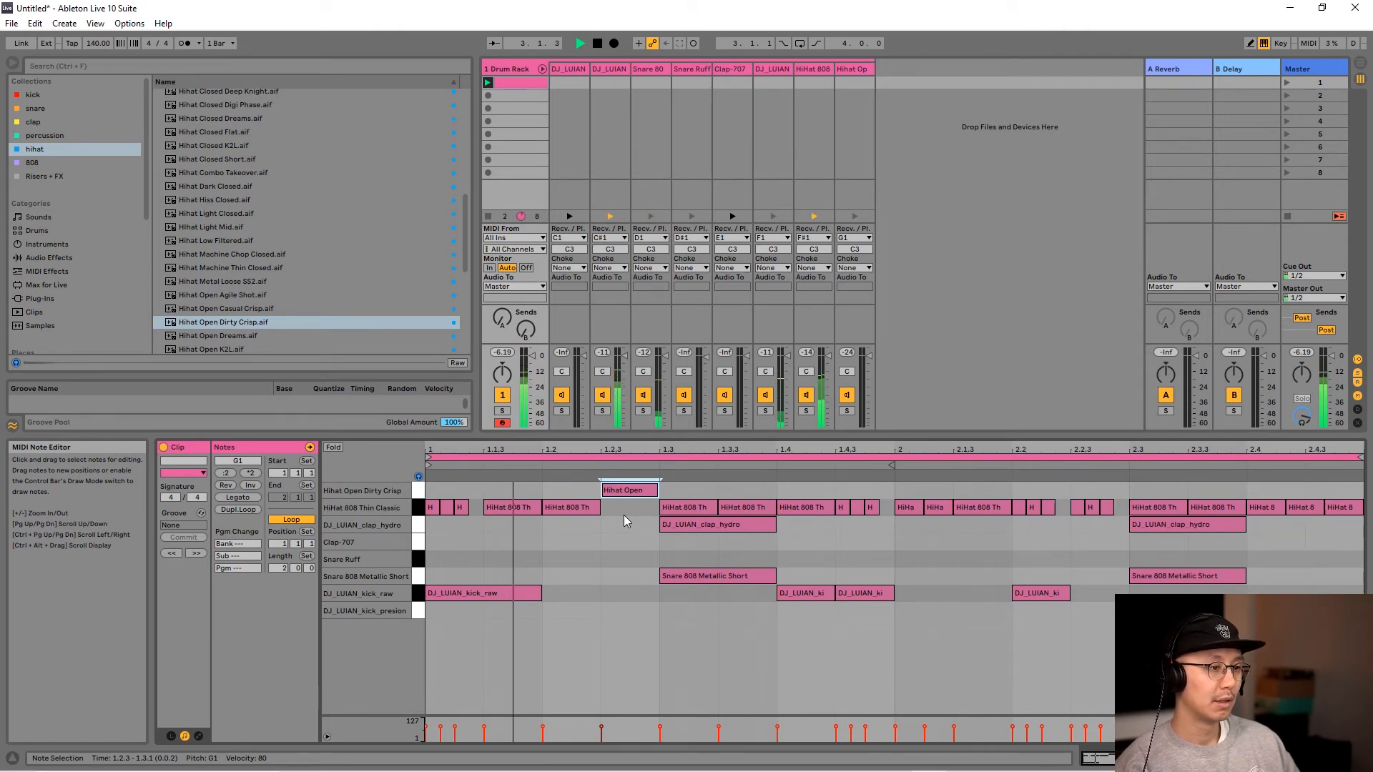
key(space)
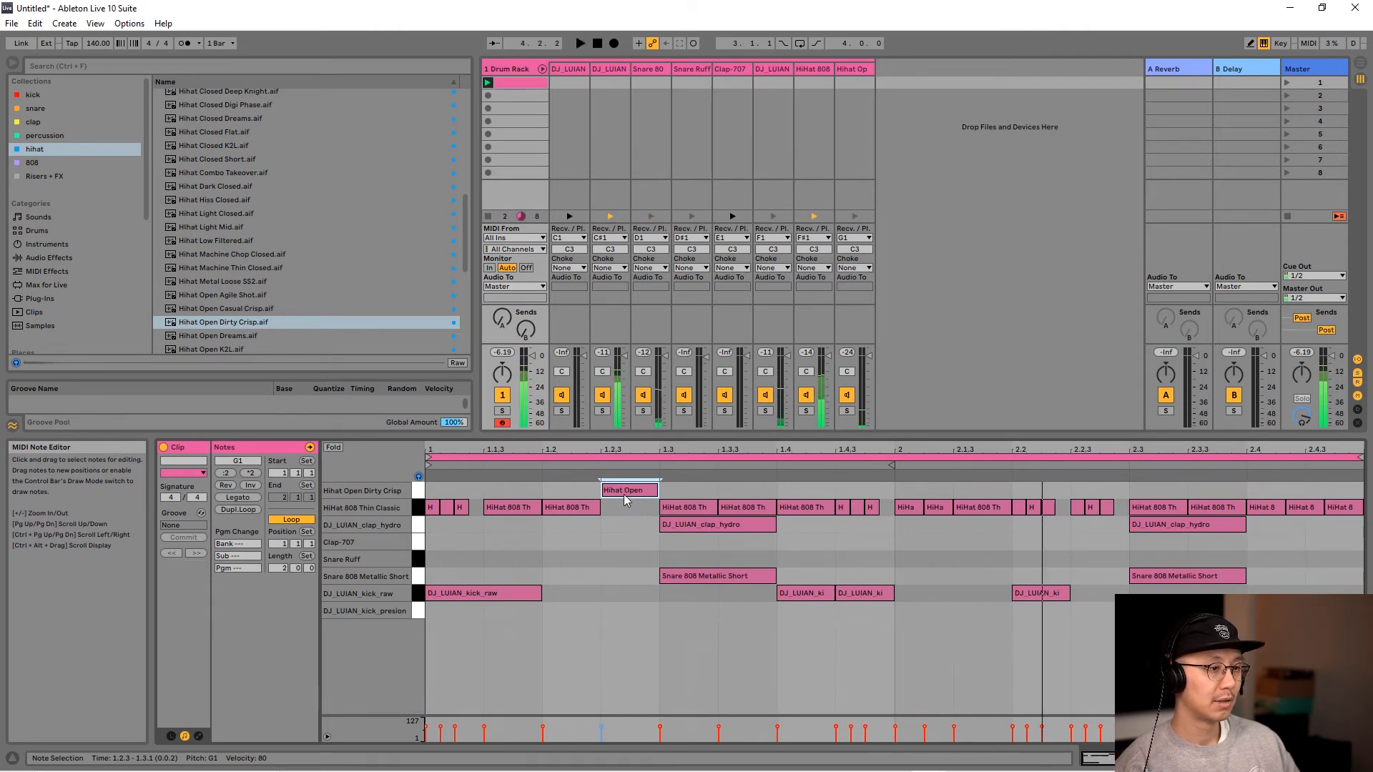
- Put the open hi-hat on 1.2.1 in place of the closed one, restore the closed hi-hat on 1.2.3, and play the clip
drag(625, 490, 571, 495)
key(space)
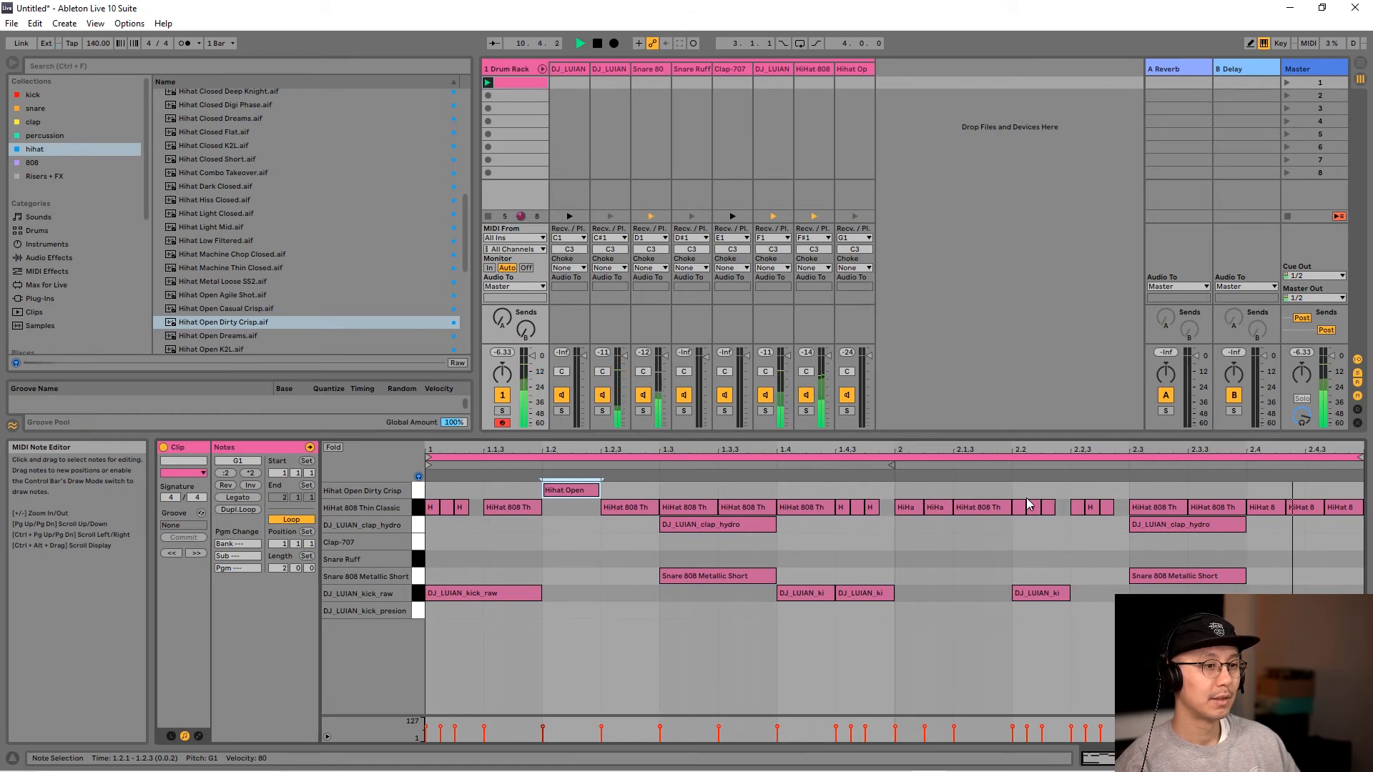
key(space)
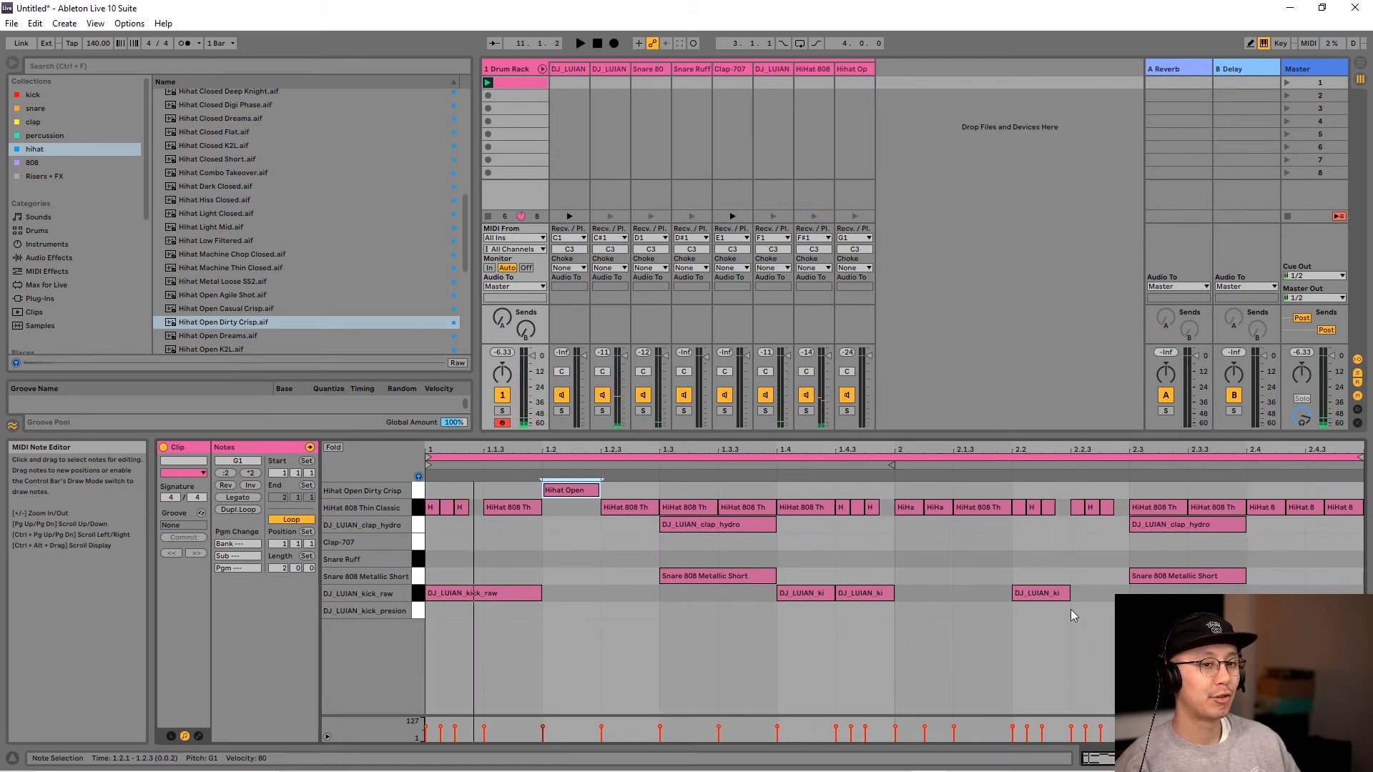
click(760, 656)
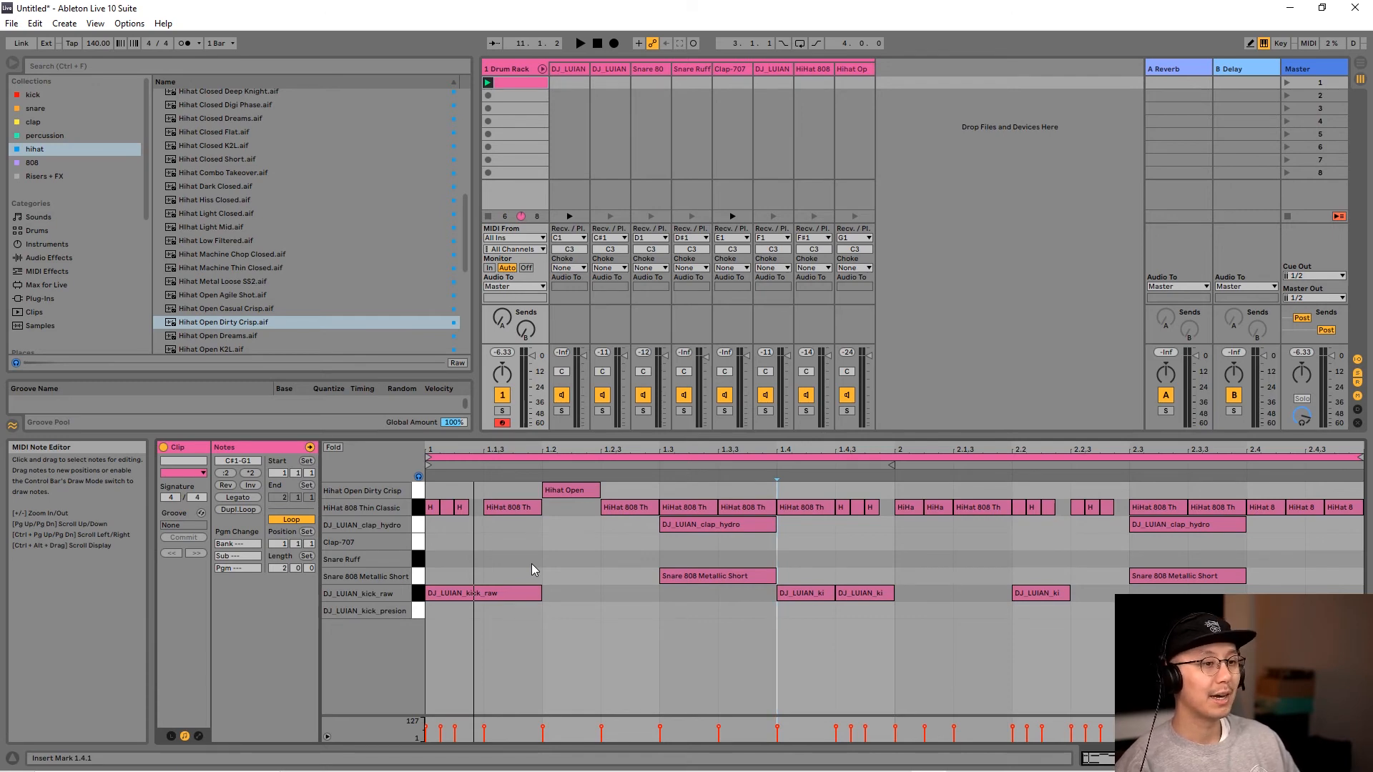
- Fold the Drum Rack's chains in the mixer and add a Simpler on a new MIDI track
click(542, 69)
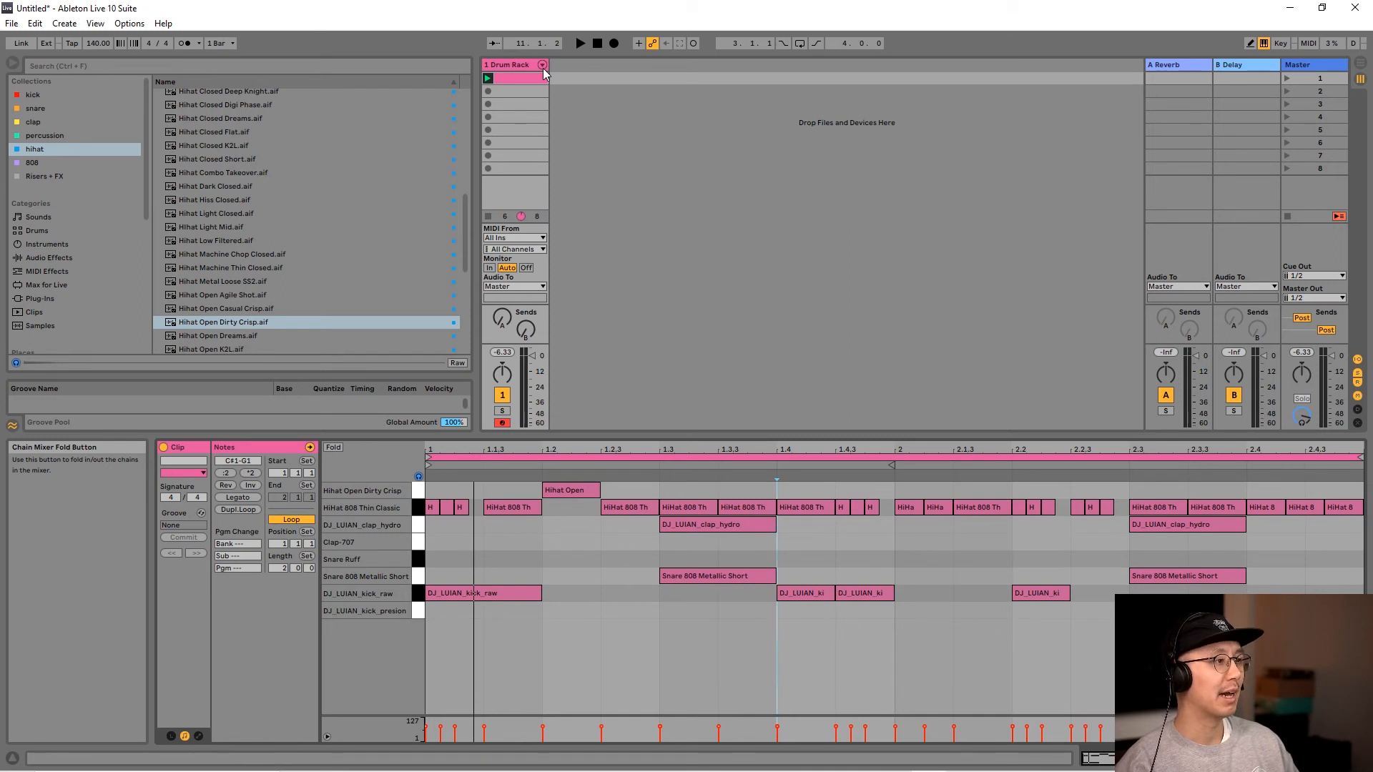
click(57, 245)
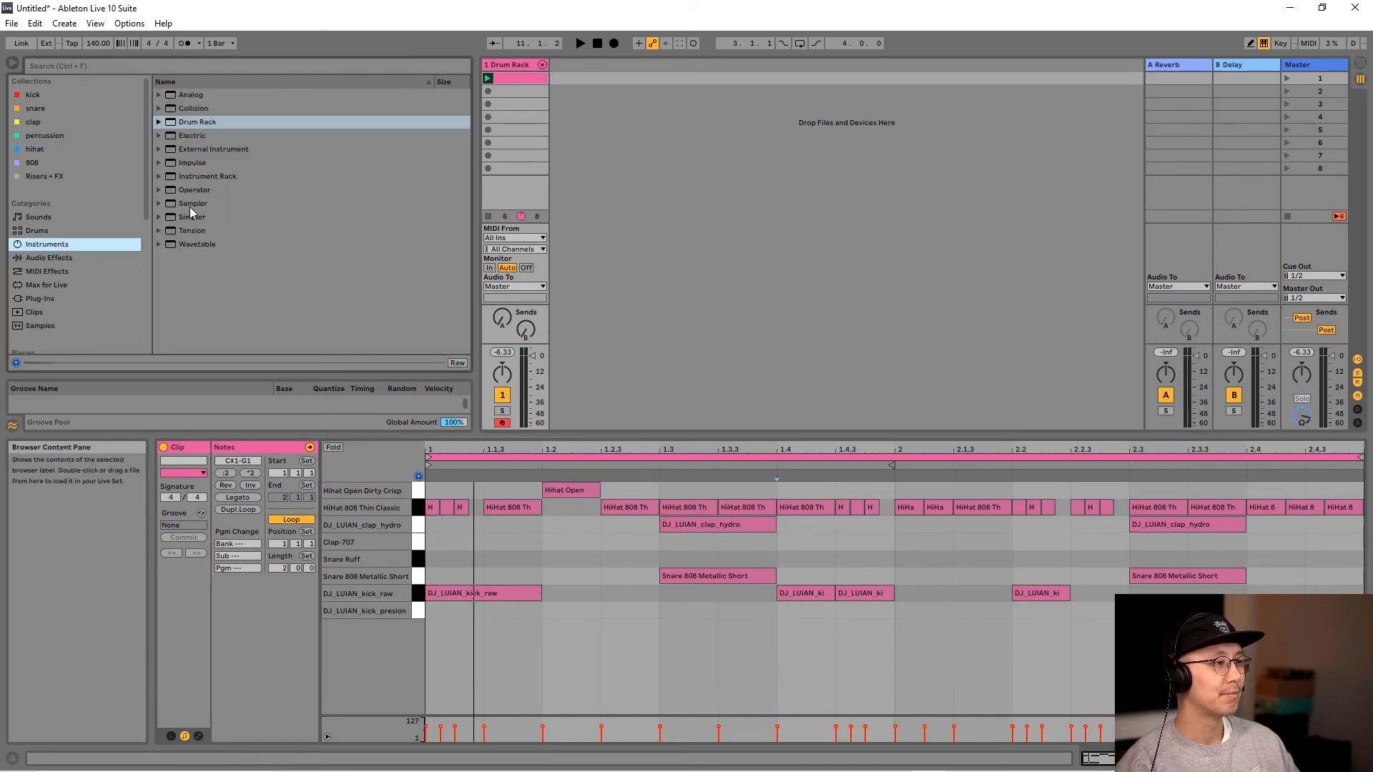
drag(187, 214, 707, 153)
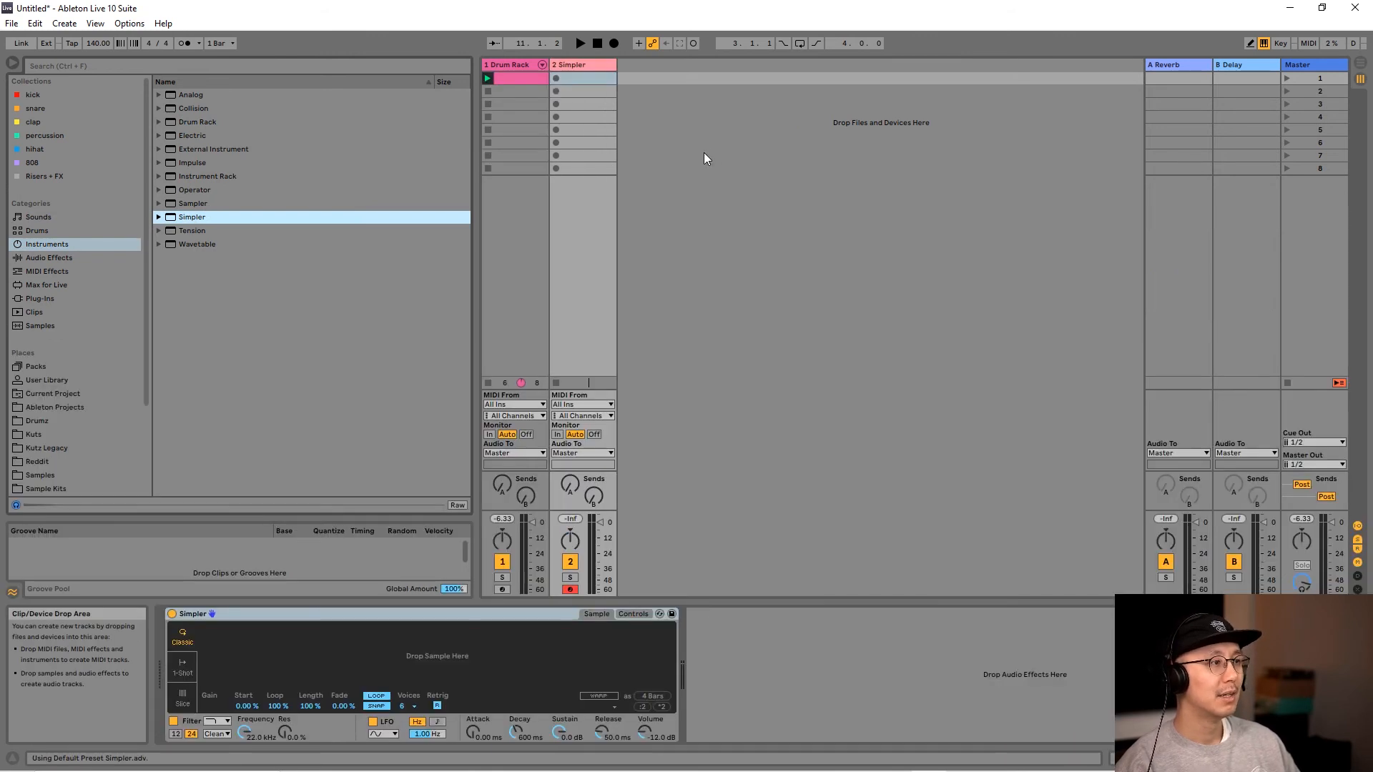
- Audition samples in the 808 collection and load DJ_LUIAN_sub_meek_Eb.wav into the empty Simpler
click(32, 162)
click(192, 136)
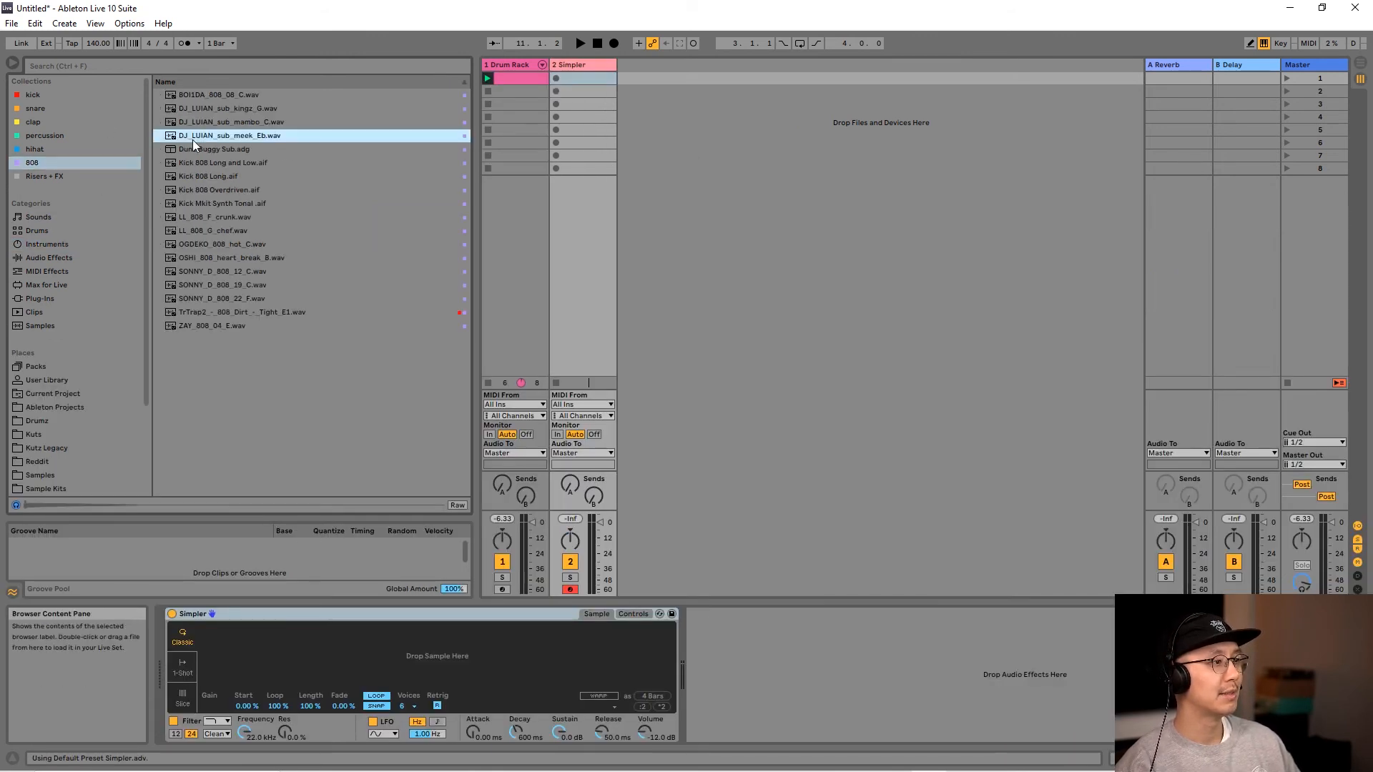
click(205, 176)
click(209, 135)
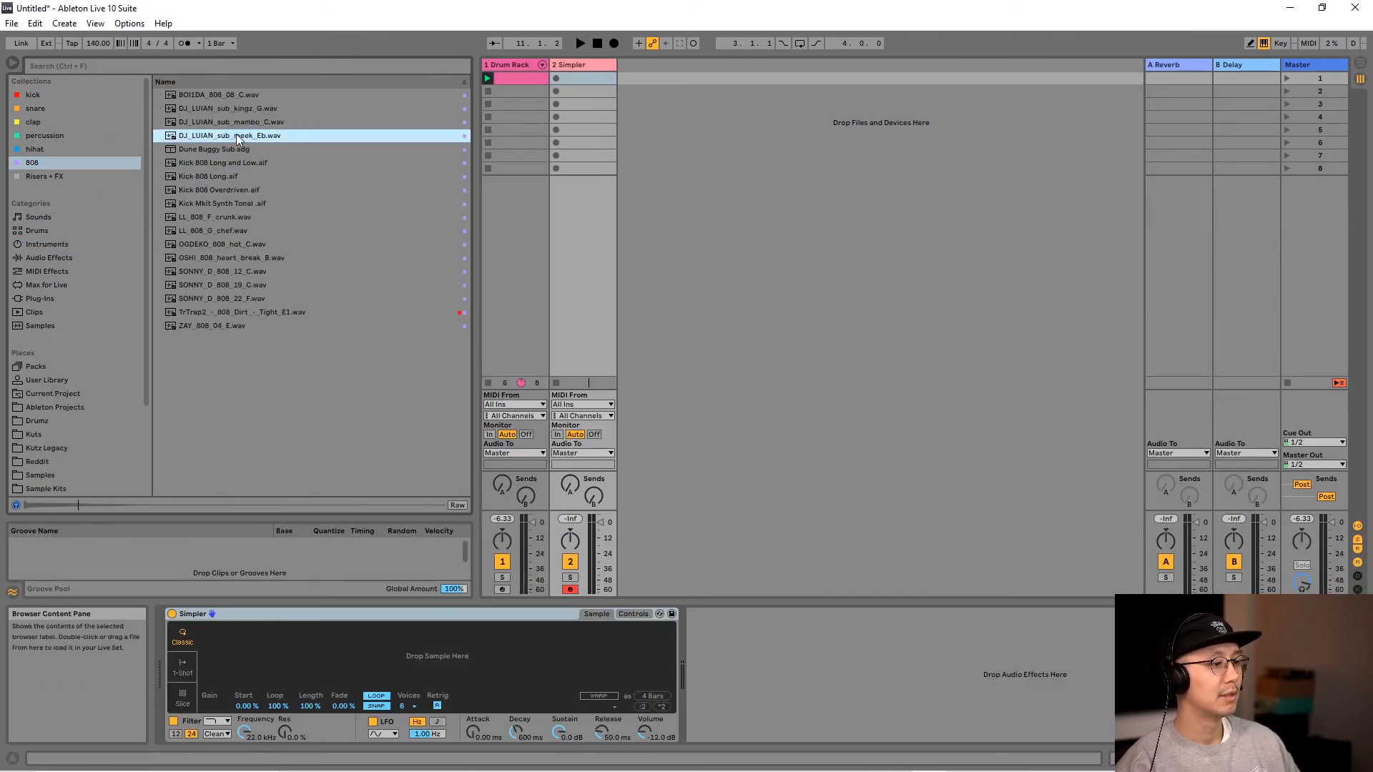
drag(236, 134, 402, 651)
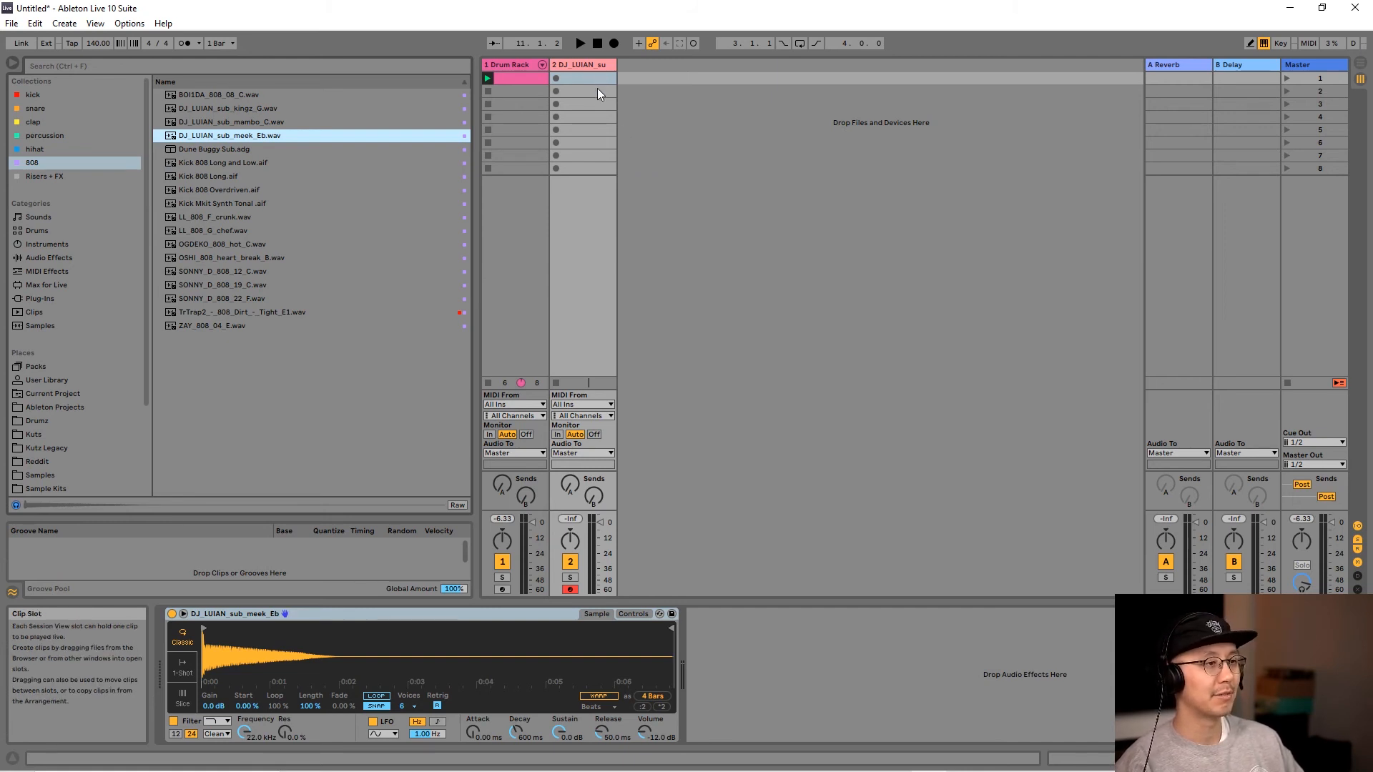
- Play a few test notes on the 808 and raise its Simpler volume to about -5.7 dB
key(a)
key(a)
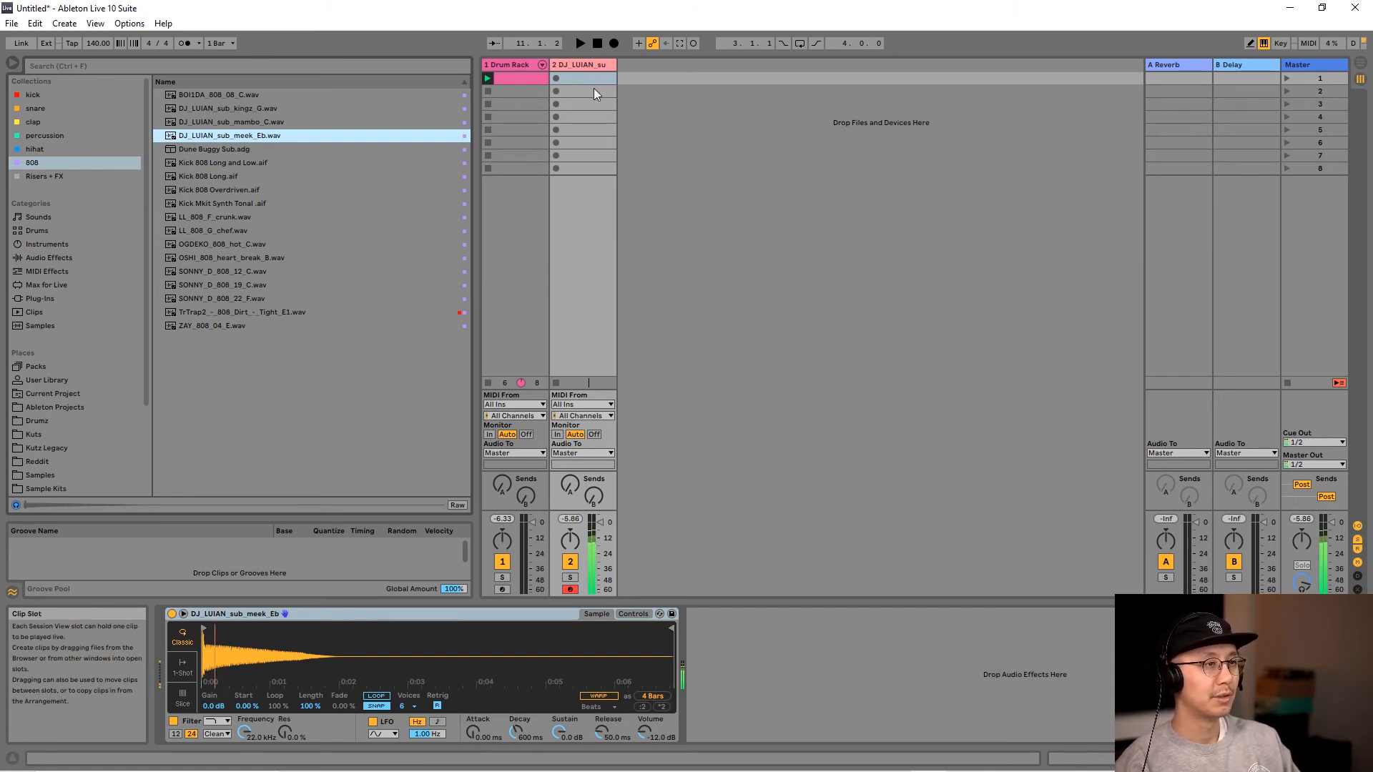
drag(644, 731, 644, 690)
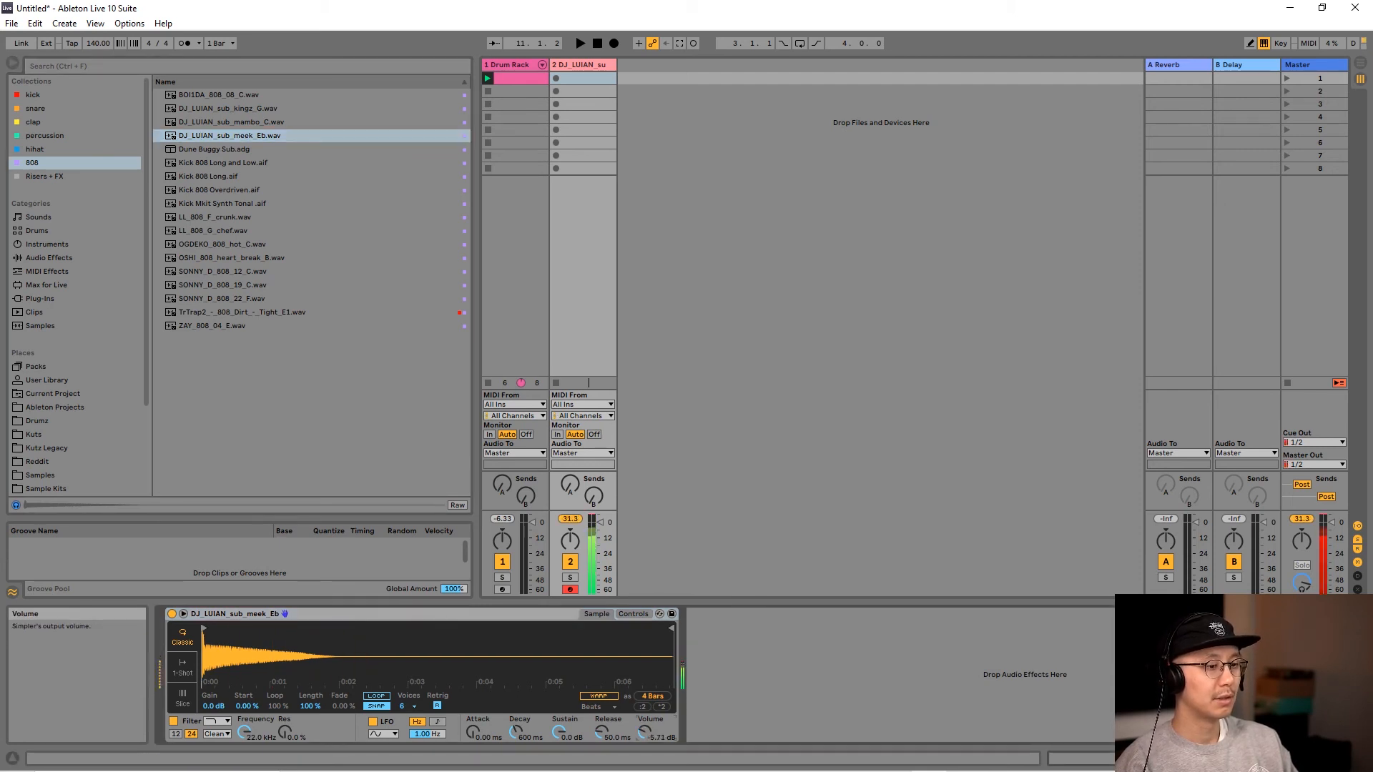
- Create a MIDI clip in the 808 track's first slot, add a C3 note from 1.1.1 to 1.2.3, and set the loop length to two bars
double_click(587, 77)
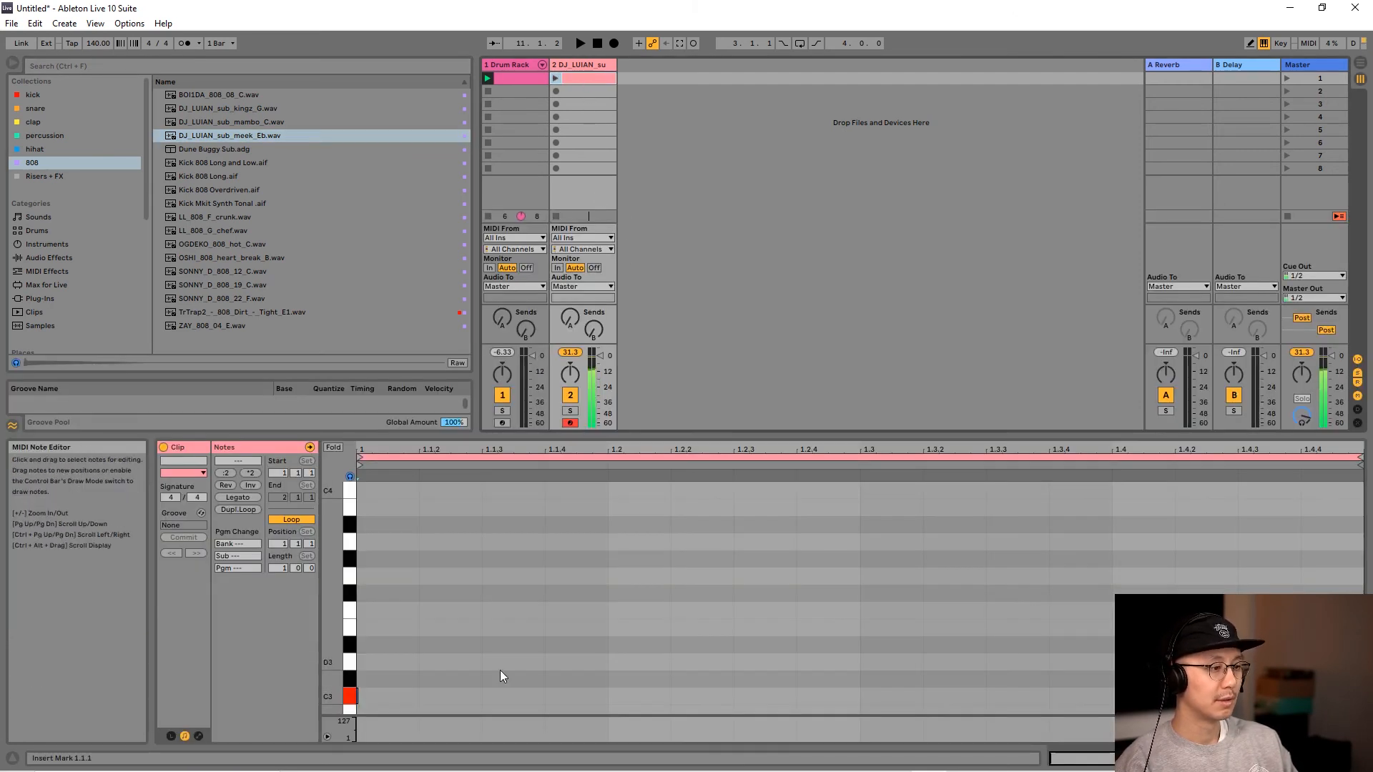
double_click(376, 595)
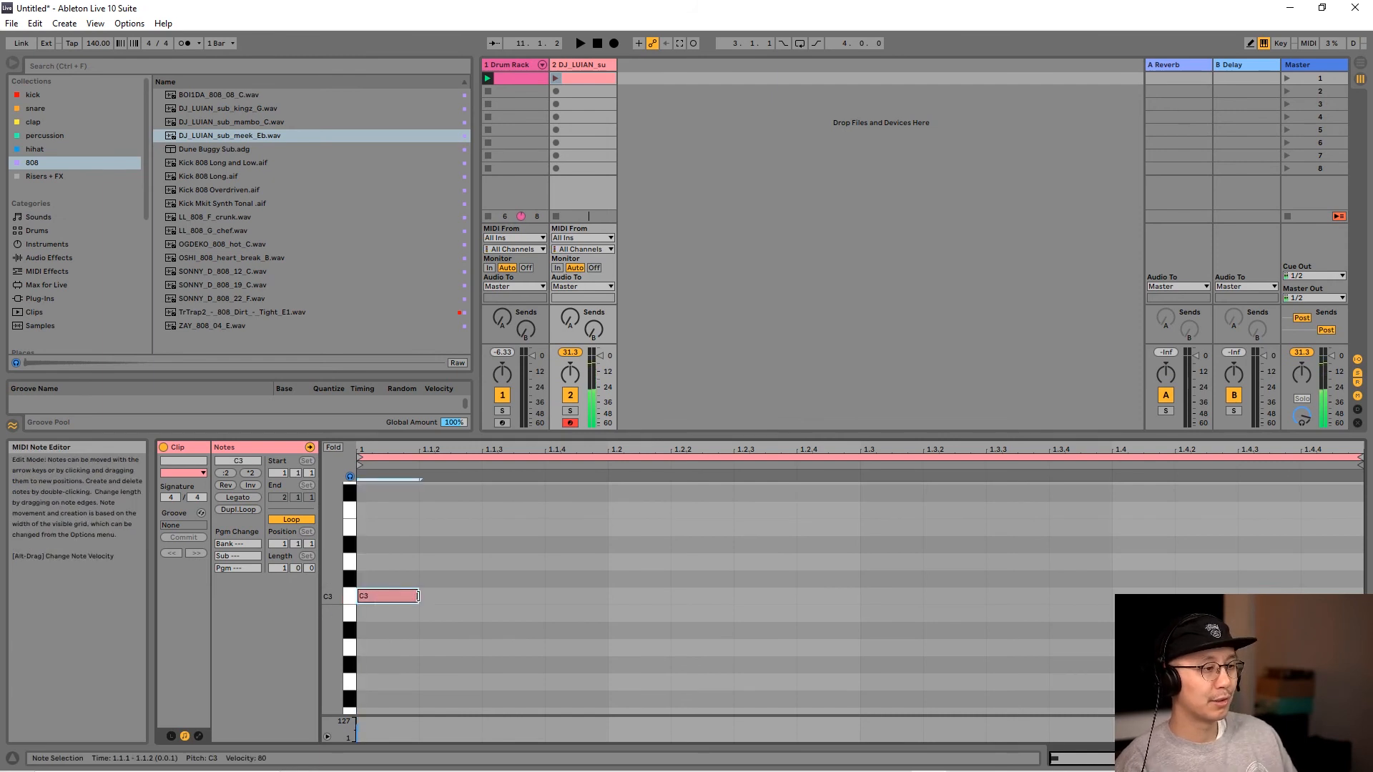
drag(421, 595, 737, 597)
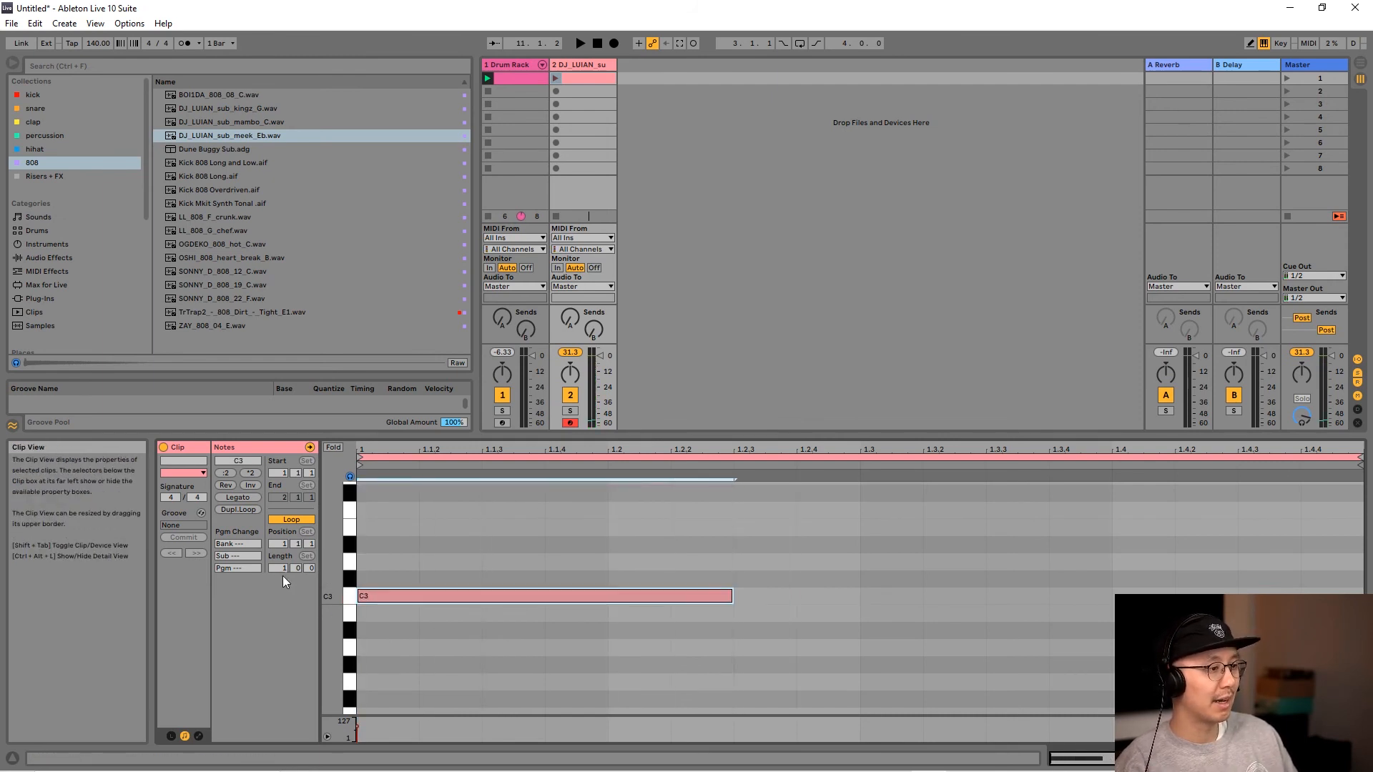
drag(282, 576, 278, 569)
key(b)
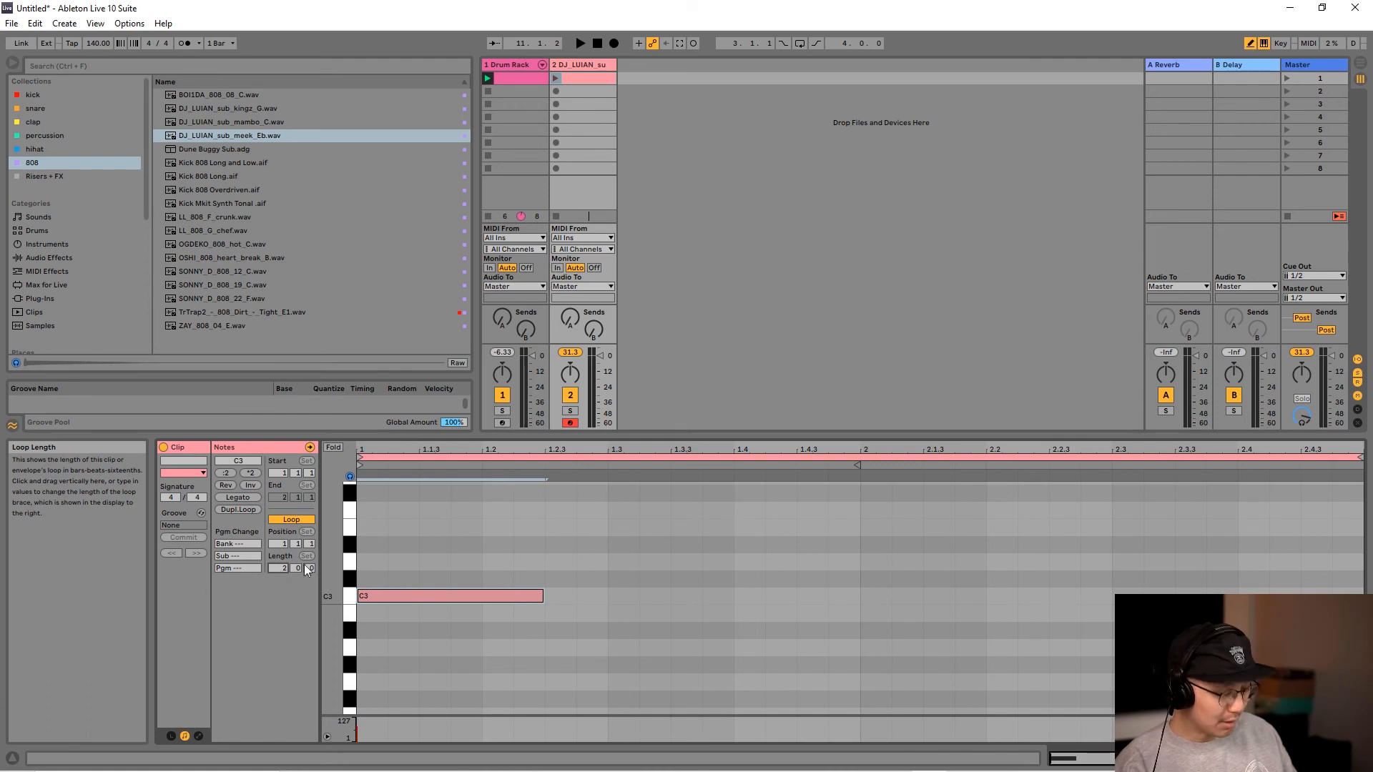
key(b)
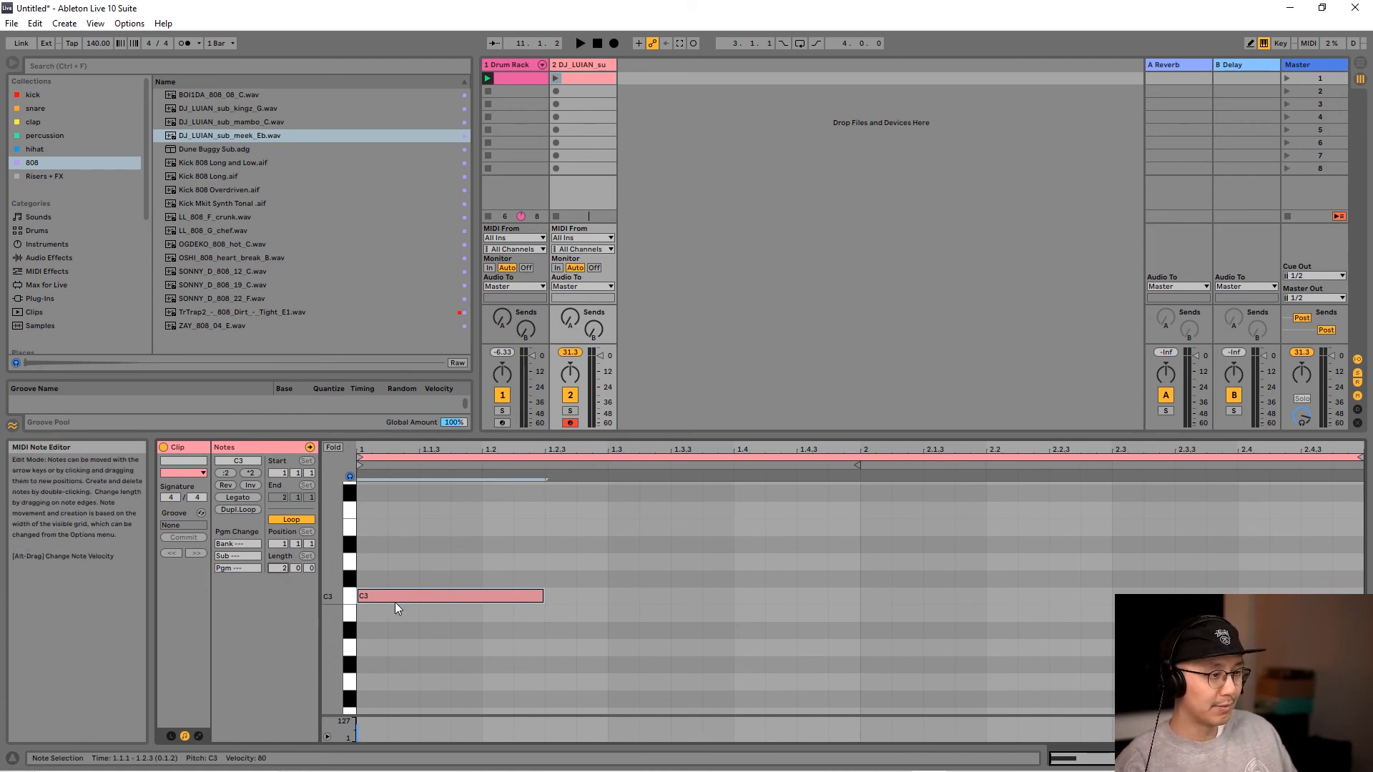
- Duplicate the C3 note to 1.2.3 and 1.4.1, and play the 808 clip with the drums
mouse_move(395, 602)
mouse_down()
mouse_move(598, 613)
mouse_move(585, 611)
mouse_move(791, 592)
mouse_move(772, 597)
mouse_up()
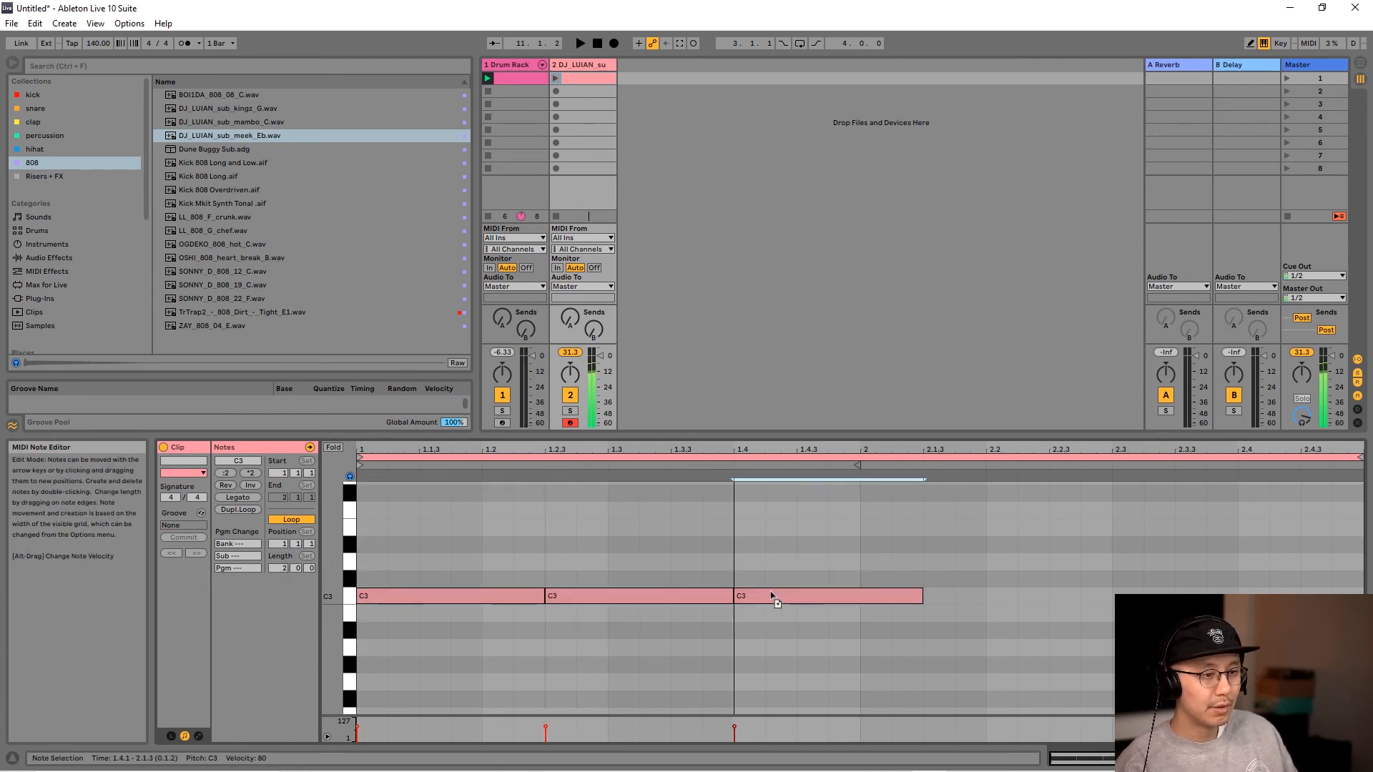
click(556, 77)
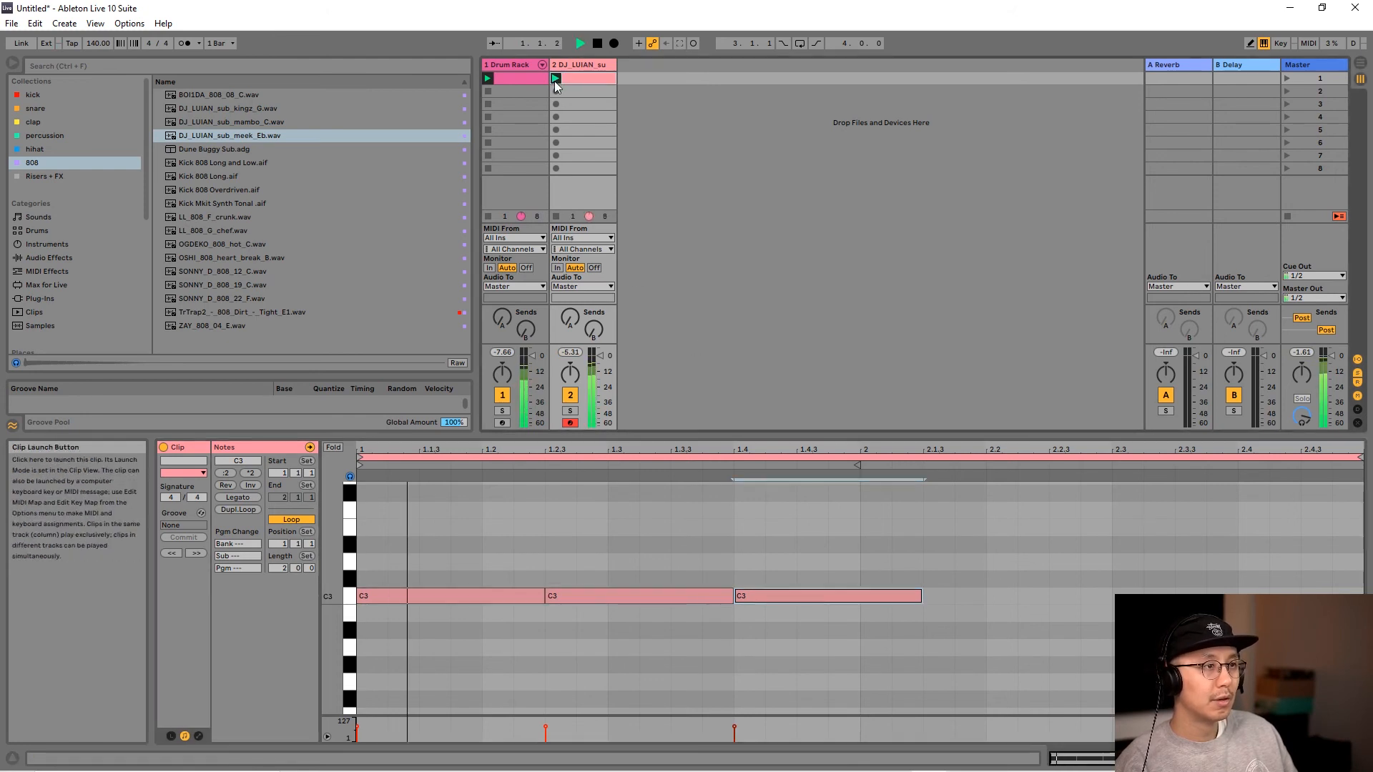
key(space)
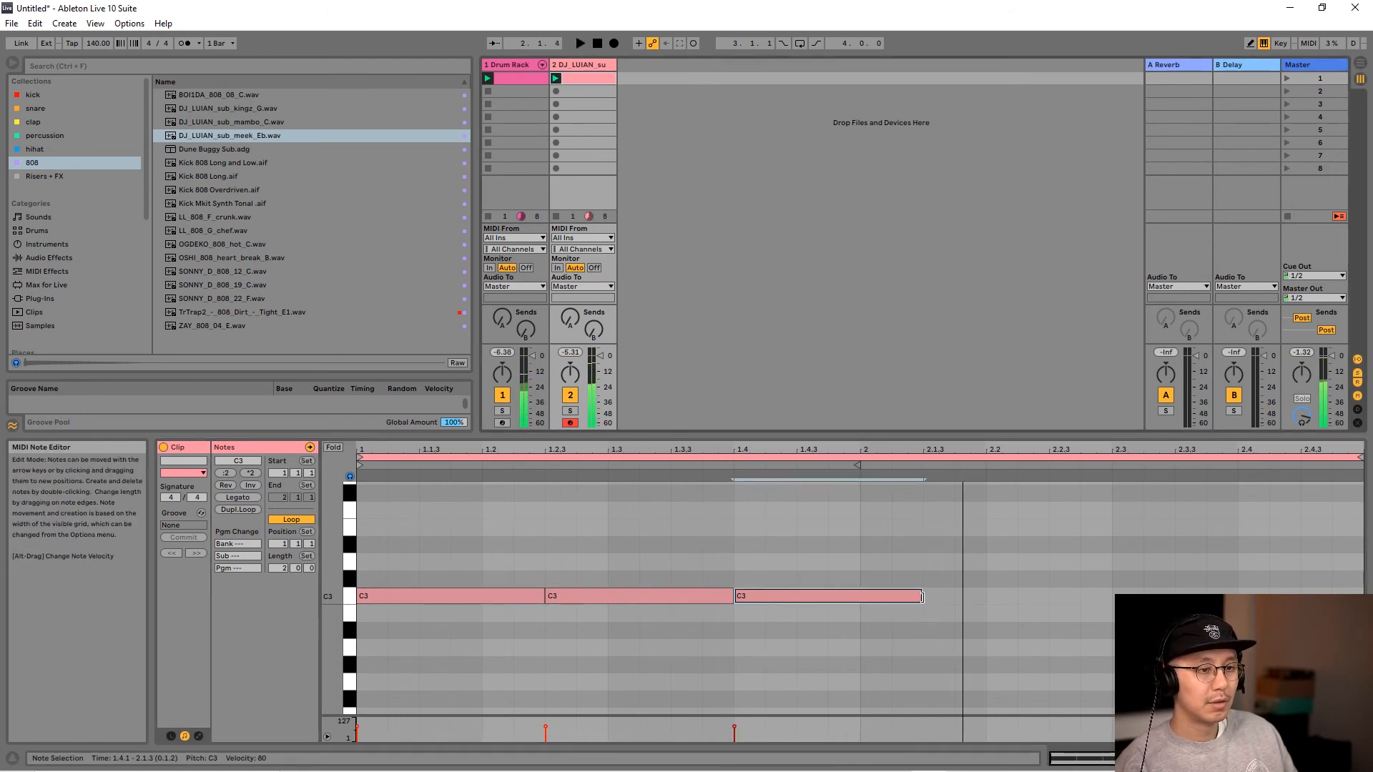
- Extend the C3 note on 1.4.1 to 2.2.1 and add a copy from 2.2.1 to the clip's end while playing the beat
drag(921, 597, 987, 599)
key(ctrl+d)
key(space)
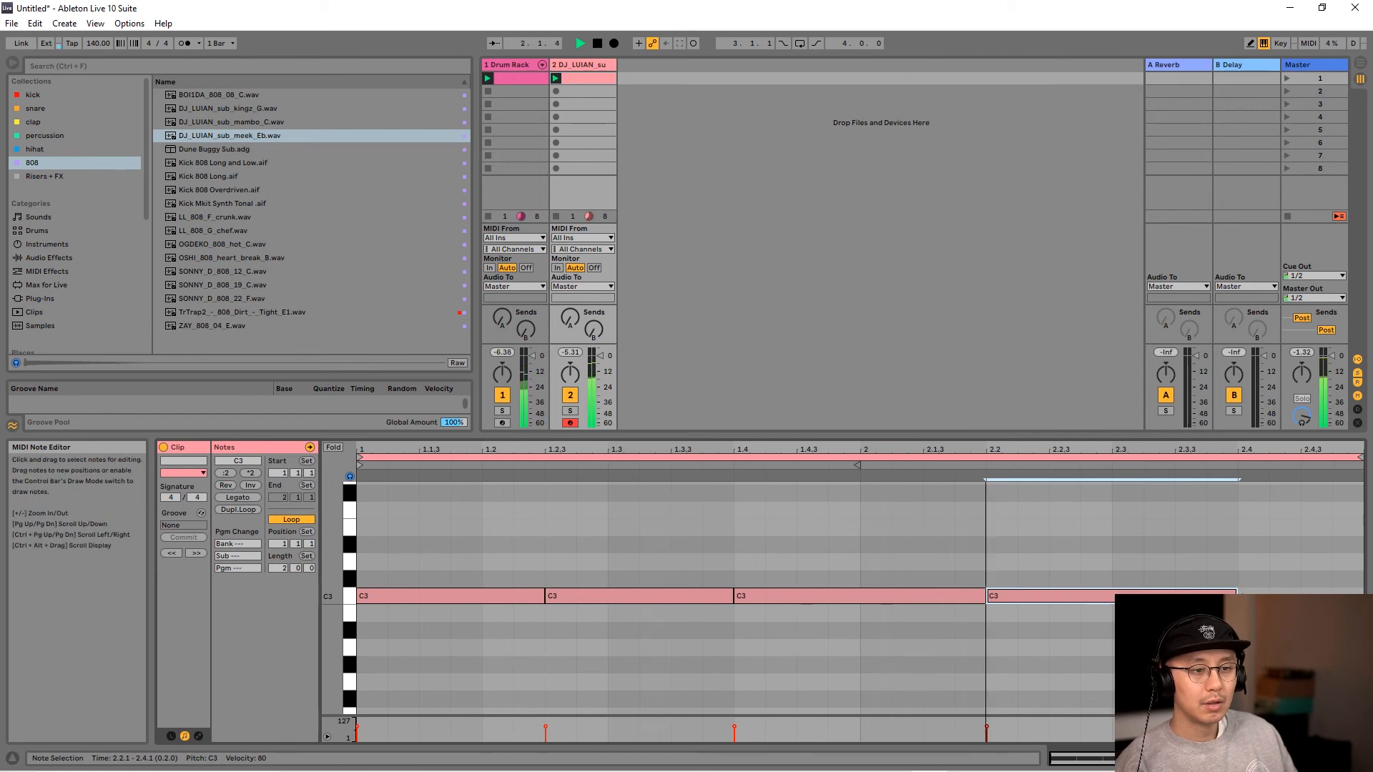
drag(1237, 597, 1363, 598)
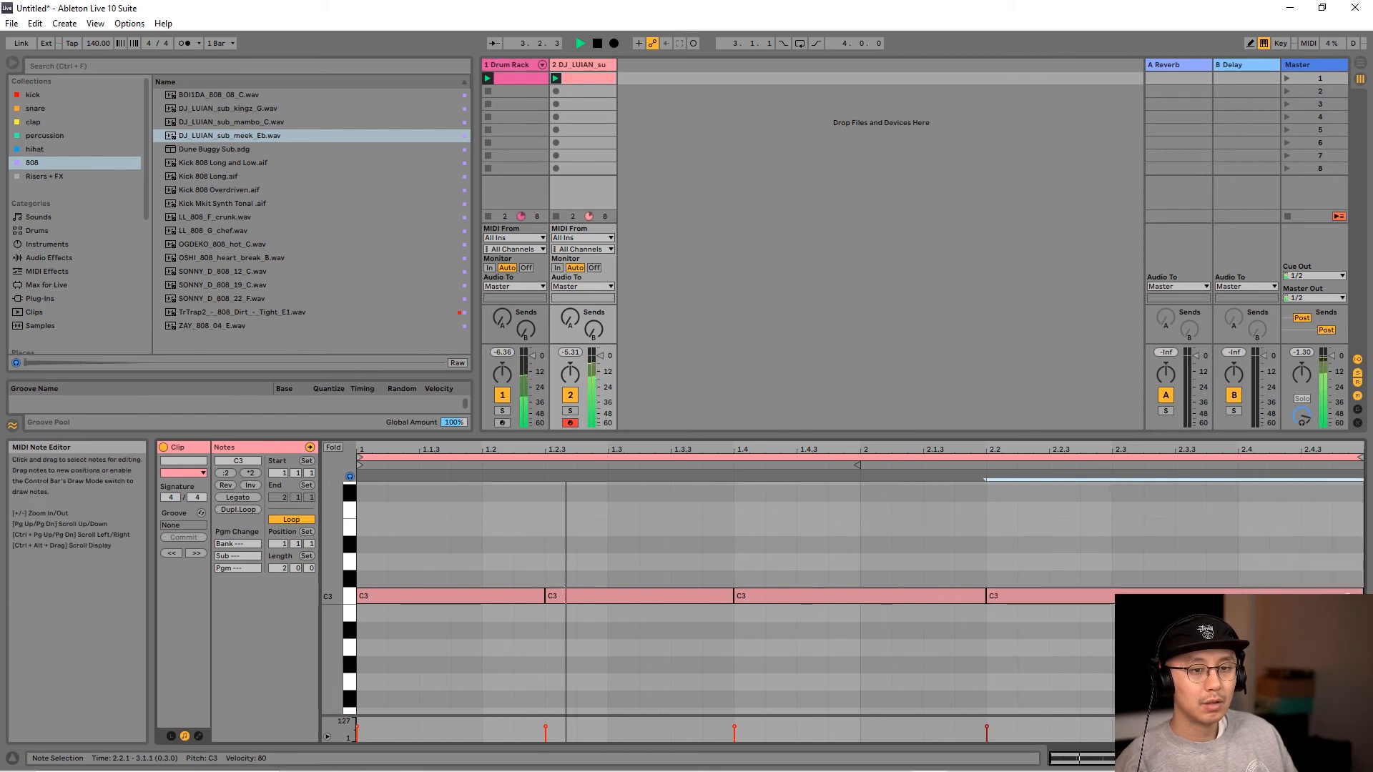
click(869, 522)
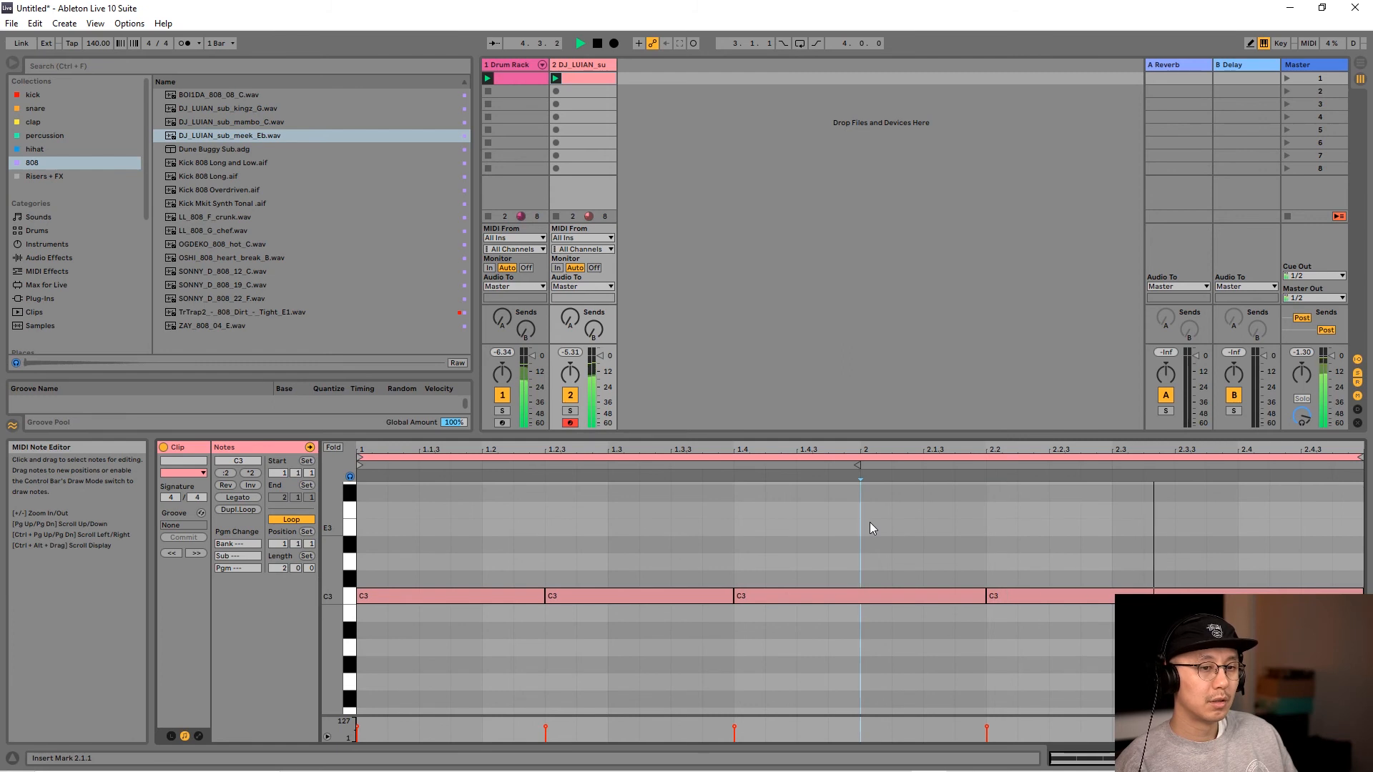
- Duplicate the 808 clip's loop to four bars and shorten its last C3 note to end at 4.3.1
click(239, 510)
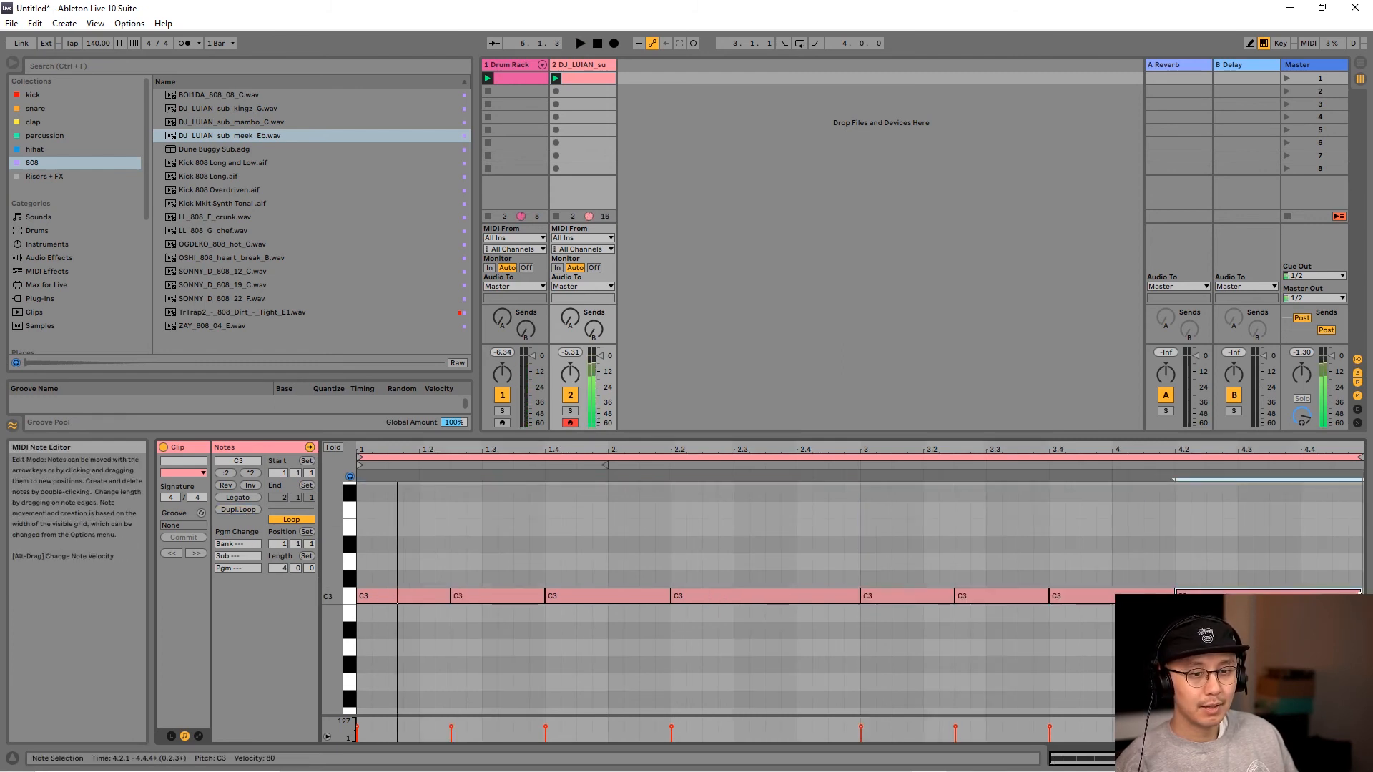
click(1233, 528)
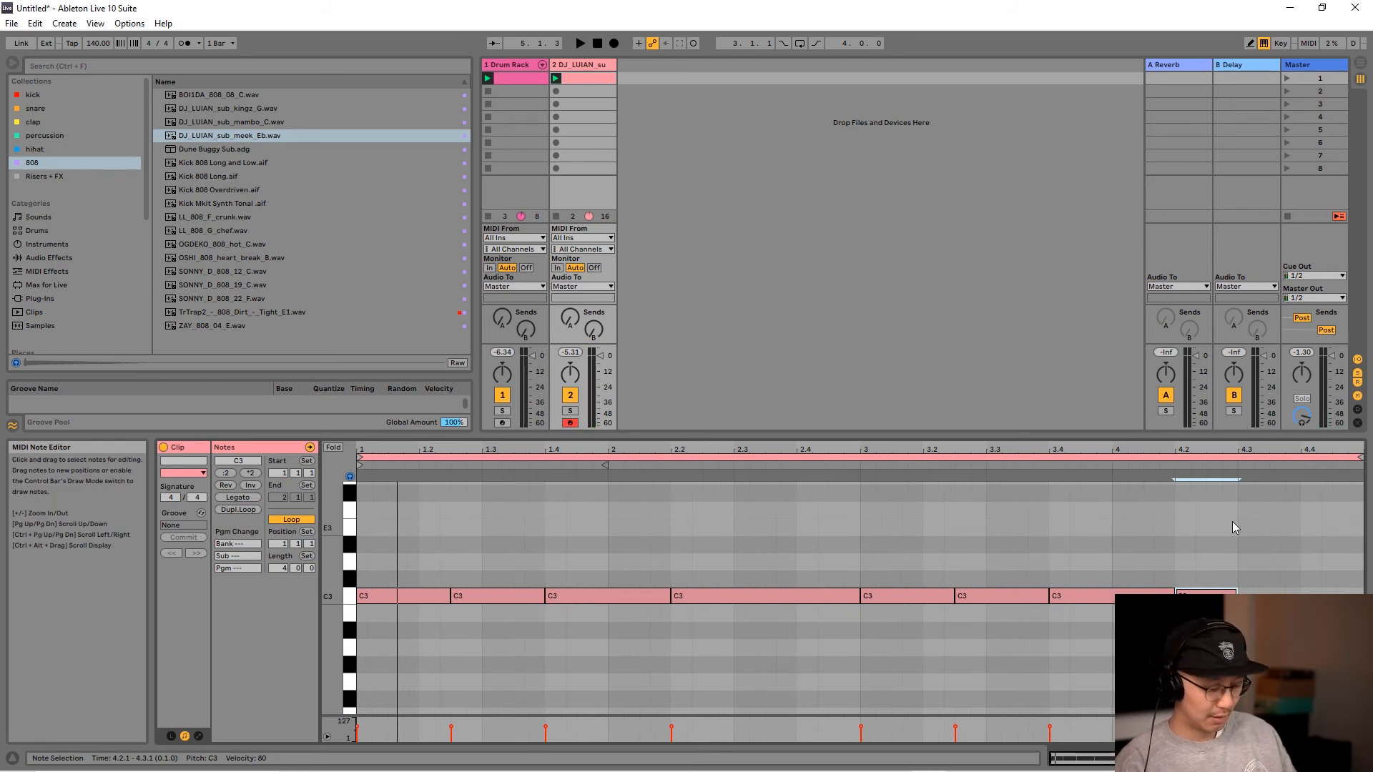
- Draw three equal D#3 notes back to back from 4.3.1 to the end of the 808 clip and play the beat
key(b)
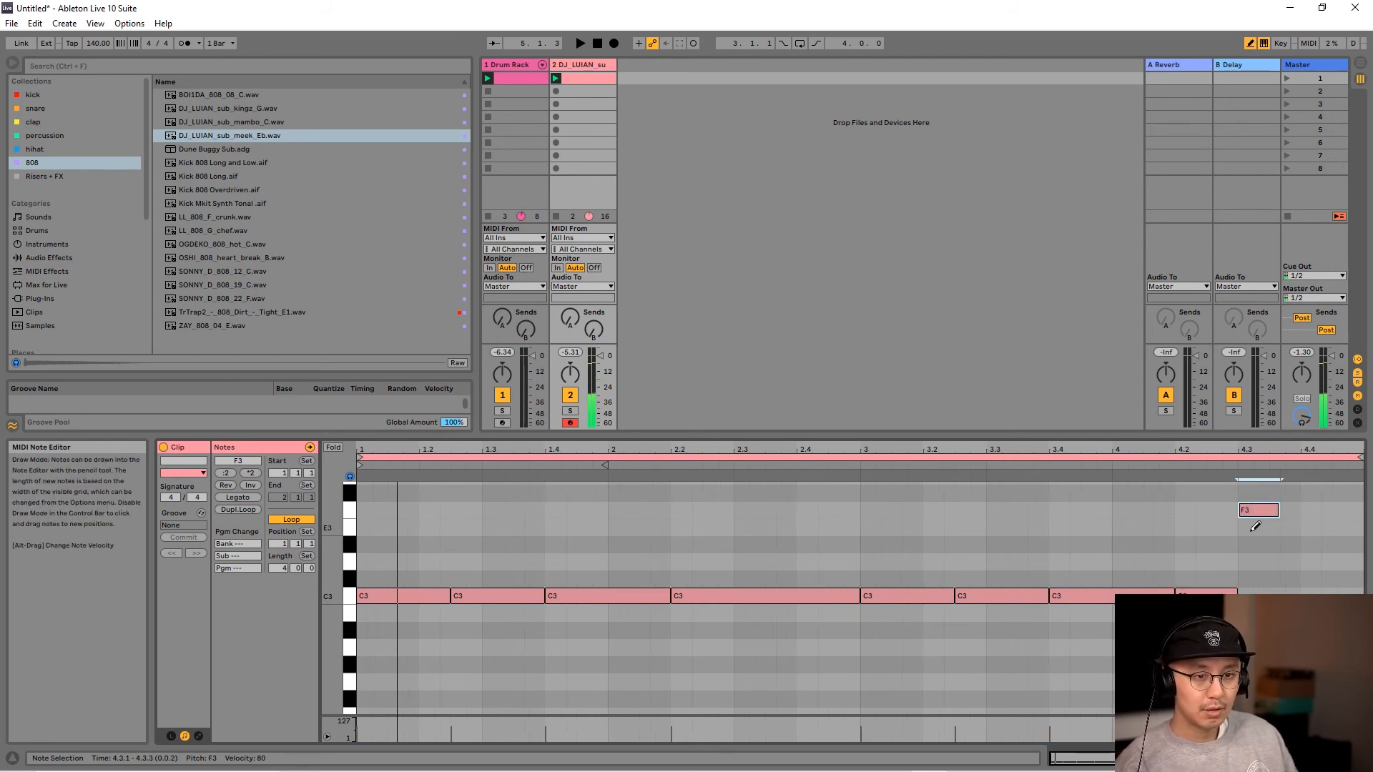
click(1257, 527)
click(1260, 543)
click(1258, 528)
click(1300, 545)
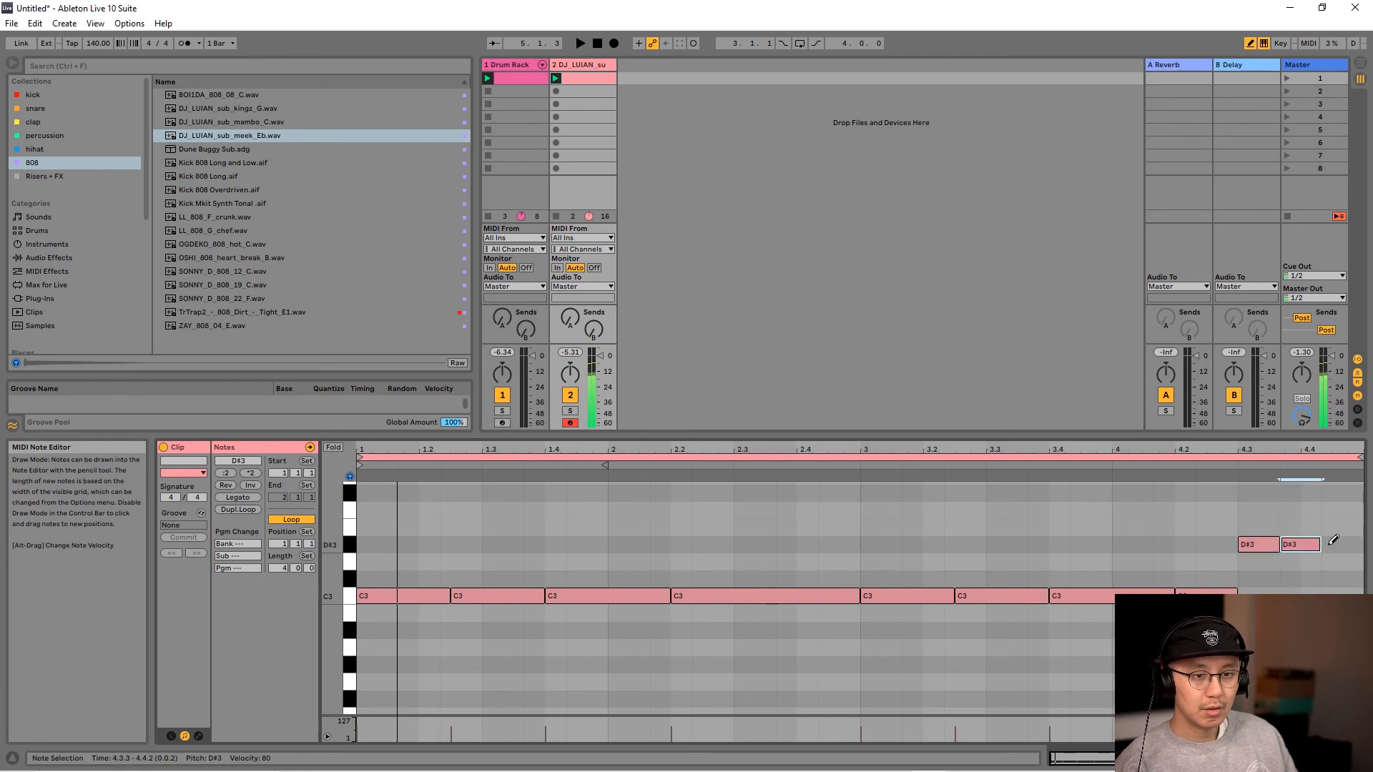
click(1342, 544)
key(space)
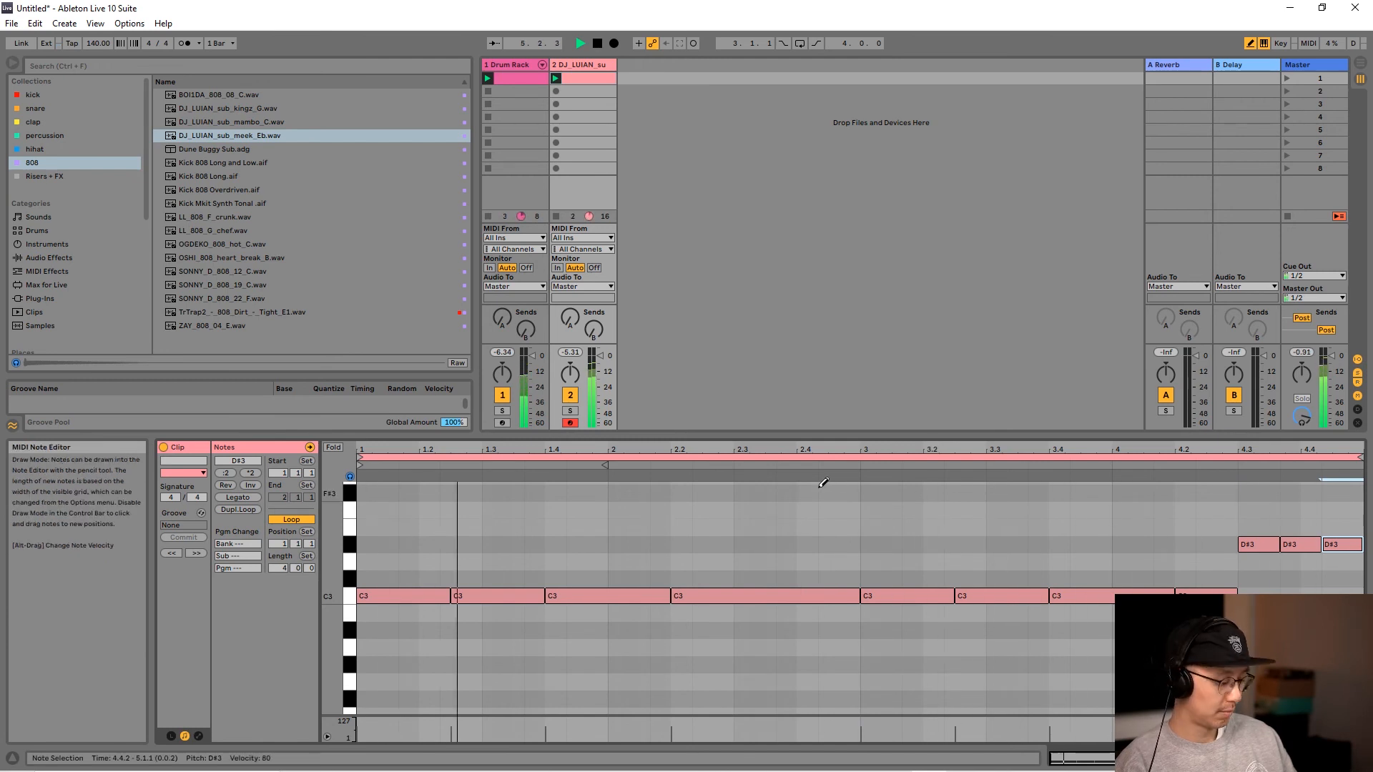
key(b)
click(760, 516)
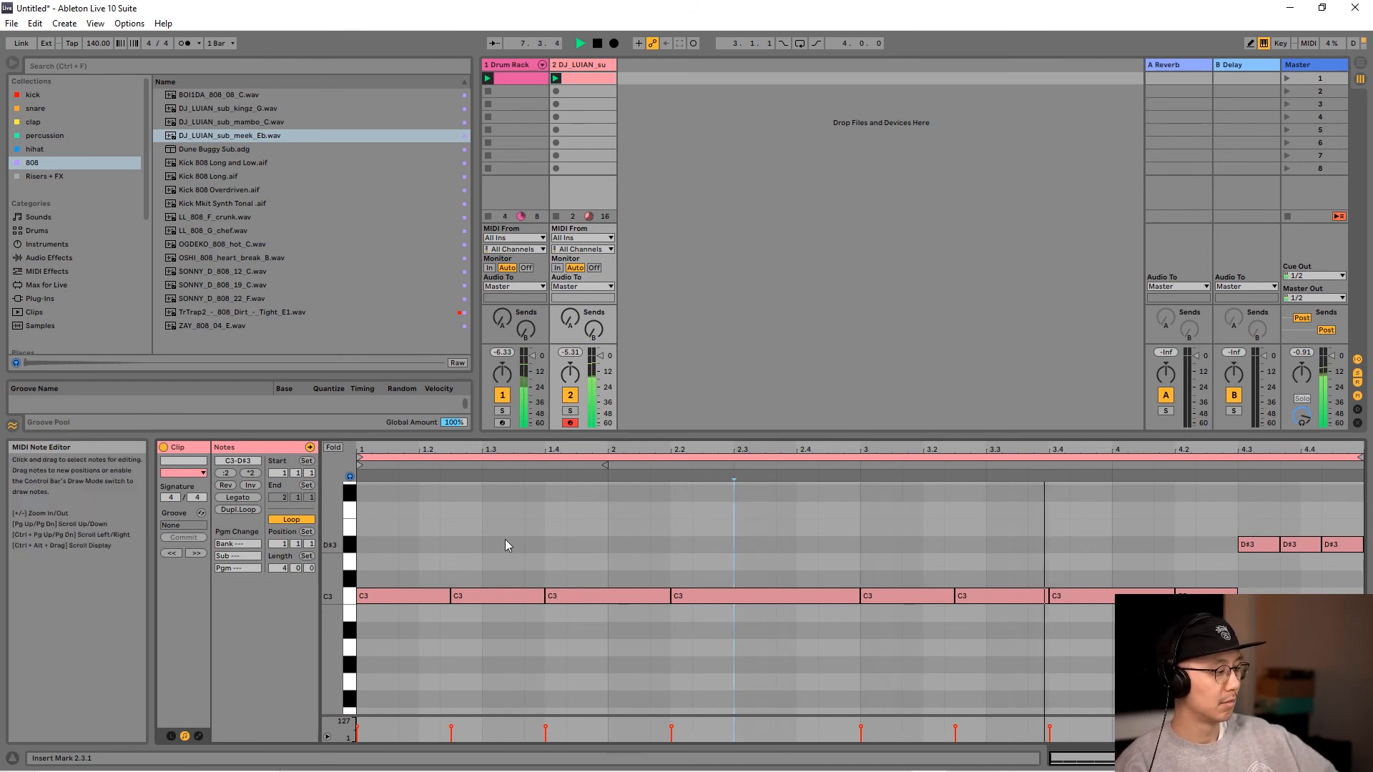
- Transpose the three D#3 notes at the end of the 808 clip down to C#3 and play the beat through
drag(1243, 509, 1367, 564)
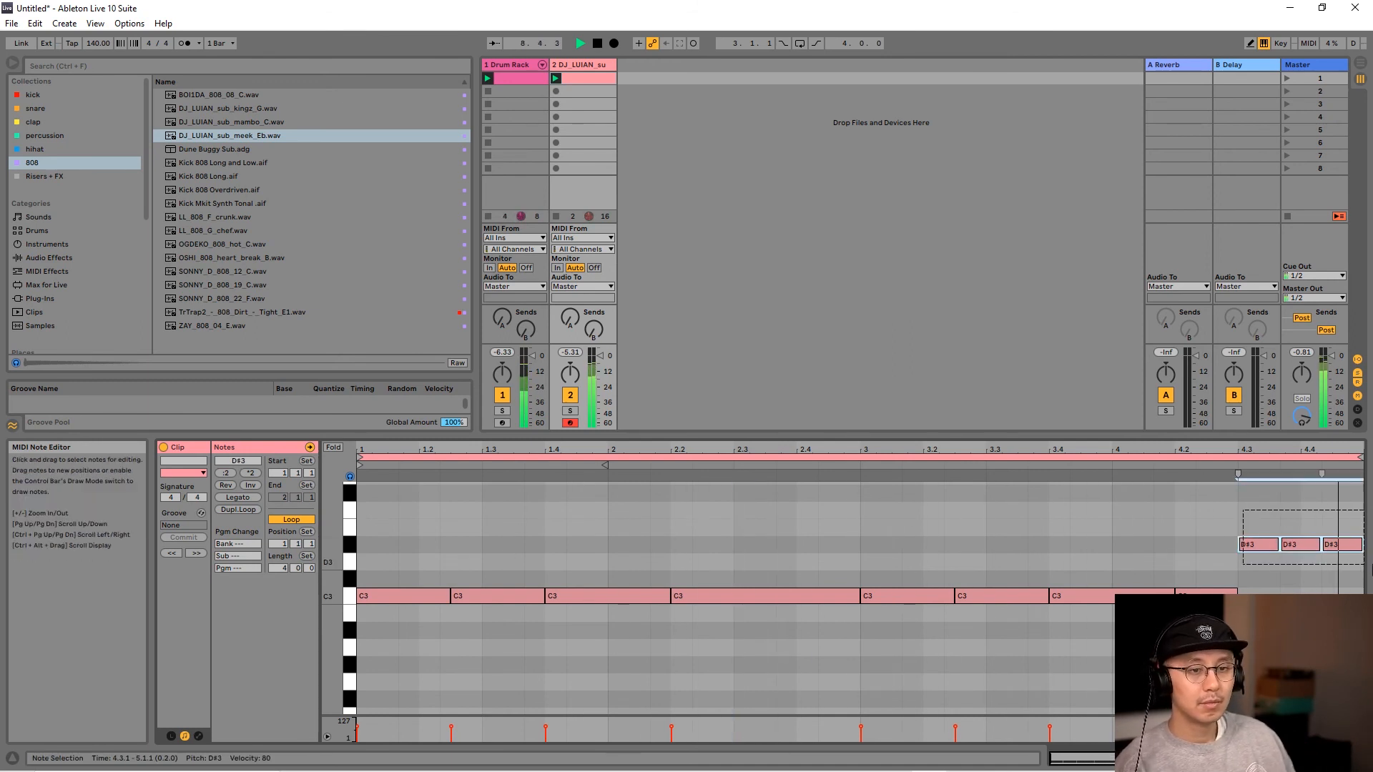
key(Down)
key(Down)
key(space)
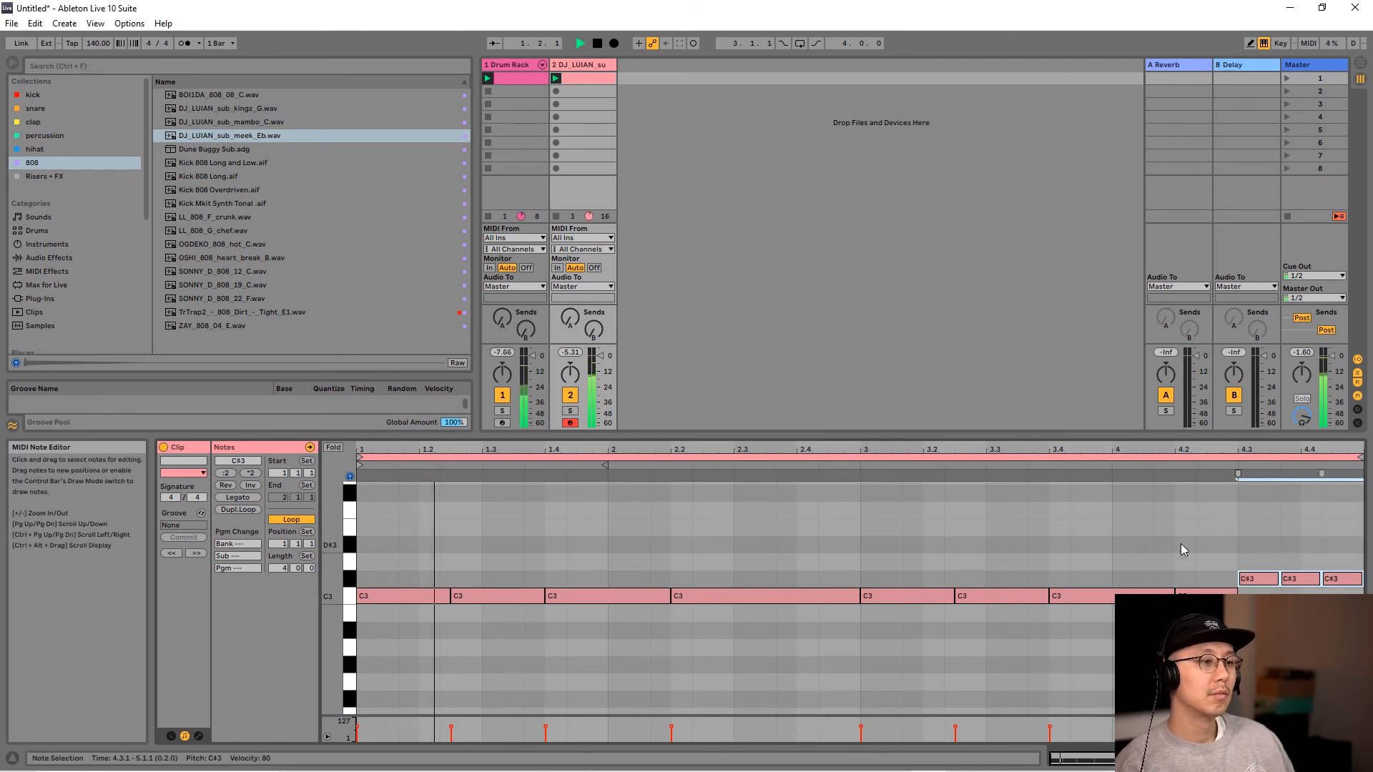
click(1114, 527)
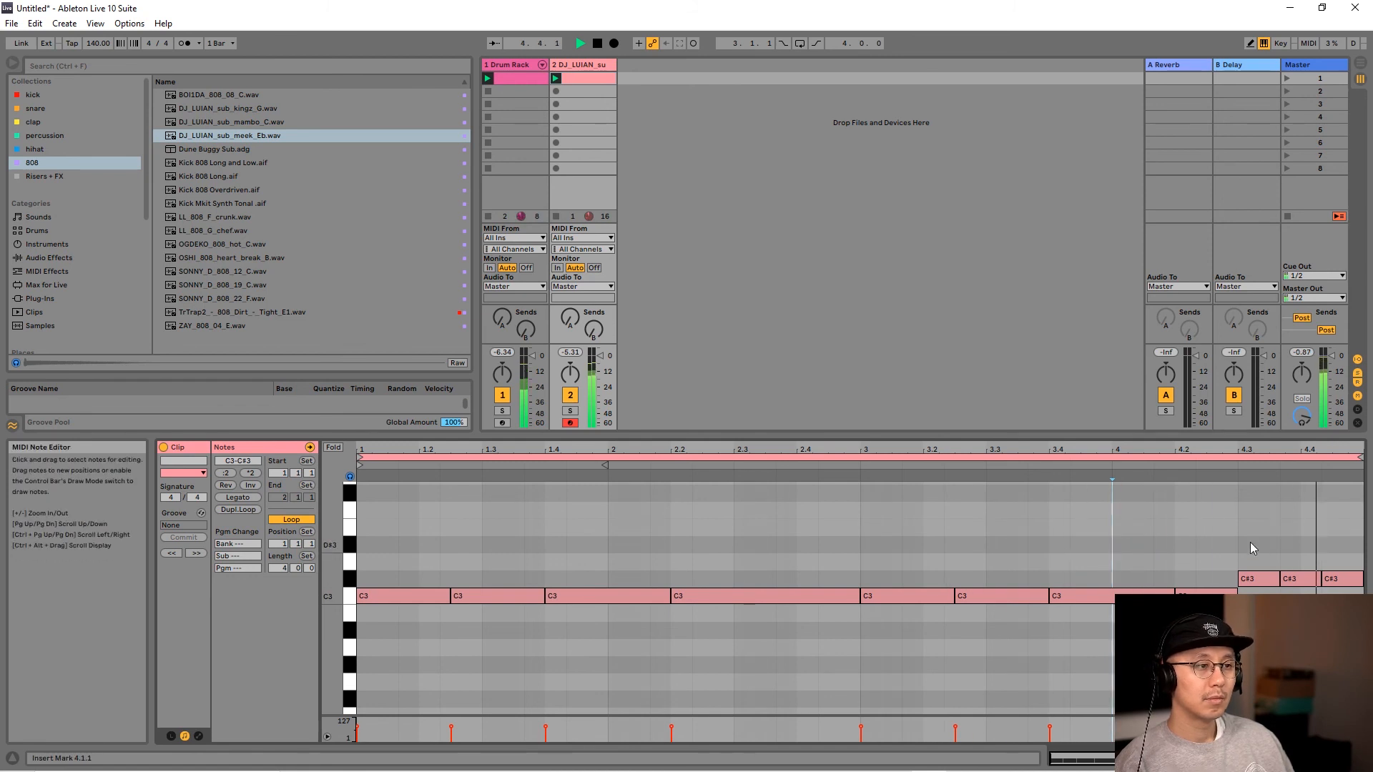
key(shift+Tab)
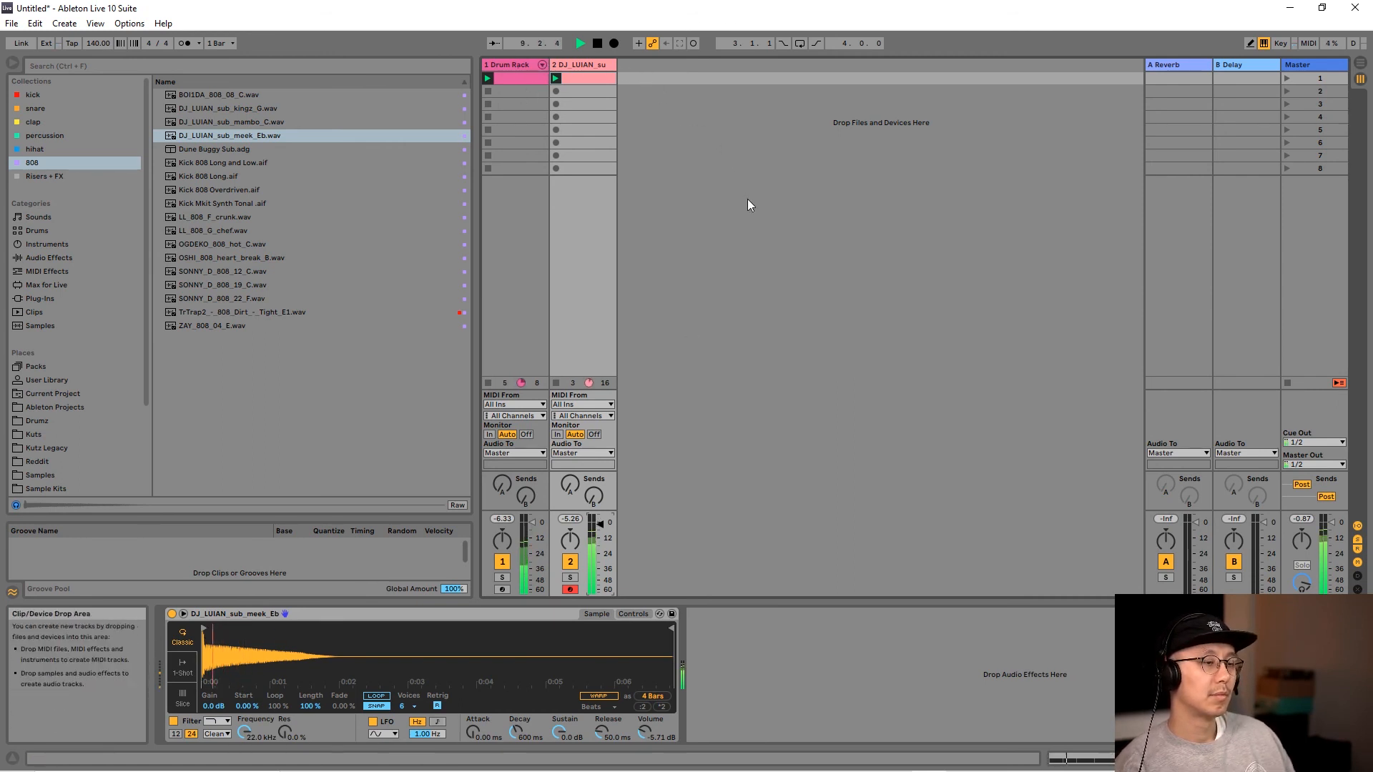
key(space)
- Group the Drum Rack and 808 tracks together and select the group track
click(530, 61)
shift+click(584, 64)
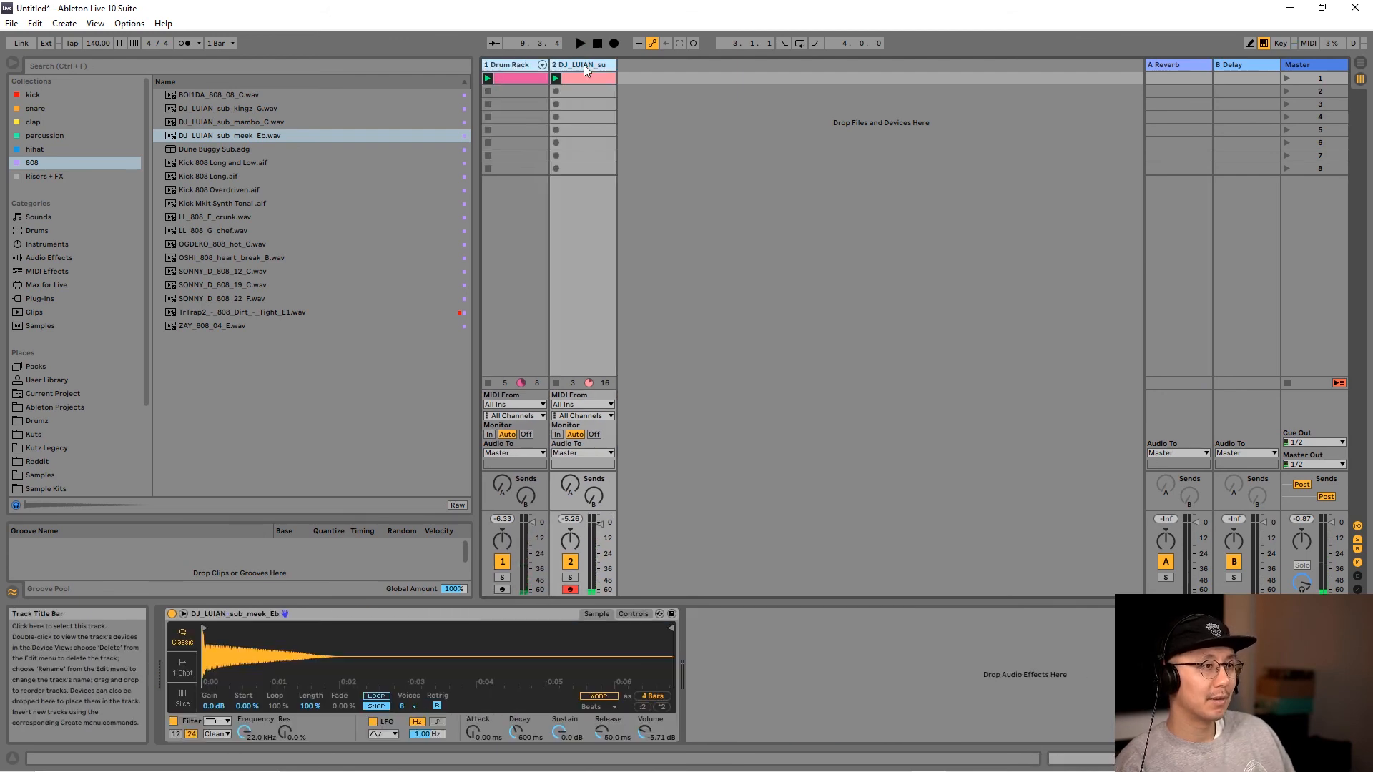
key(ctrl+g)
click(505, 66)
click(505, 83)
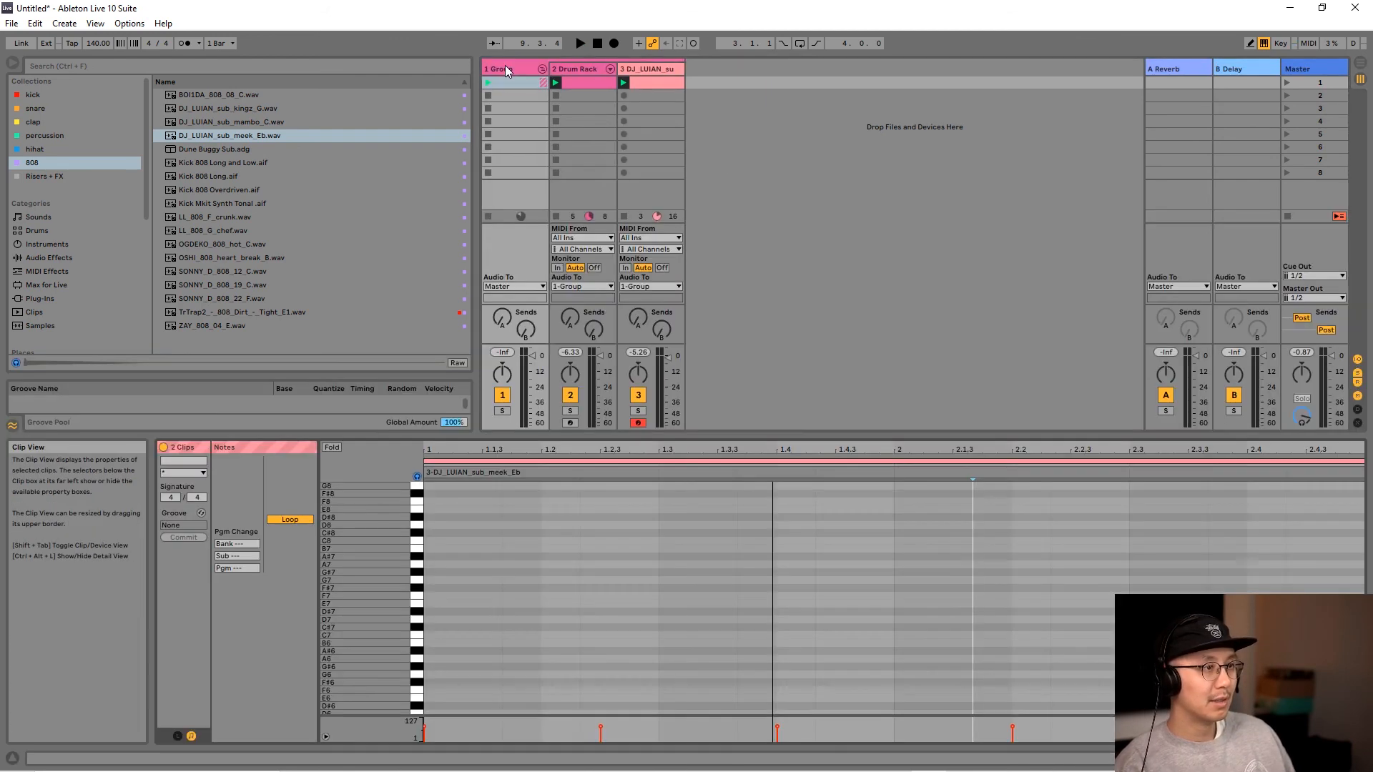
click(541, 67)
click(519, 68)
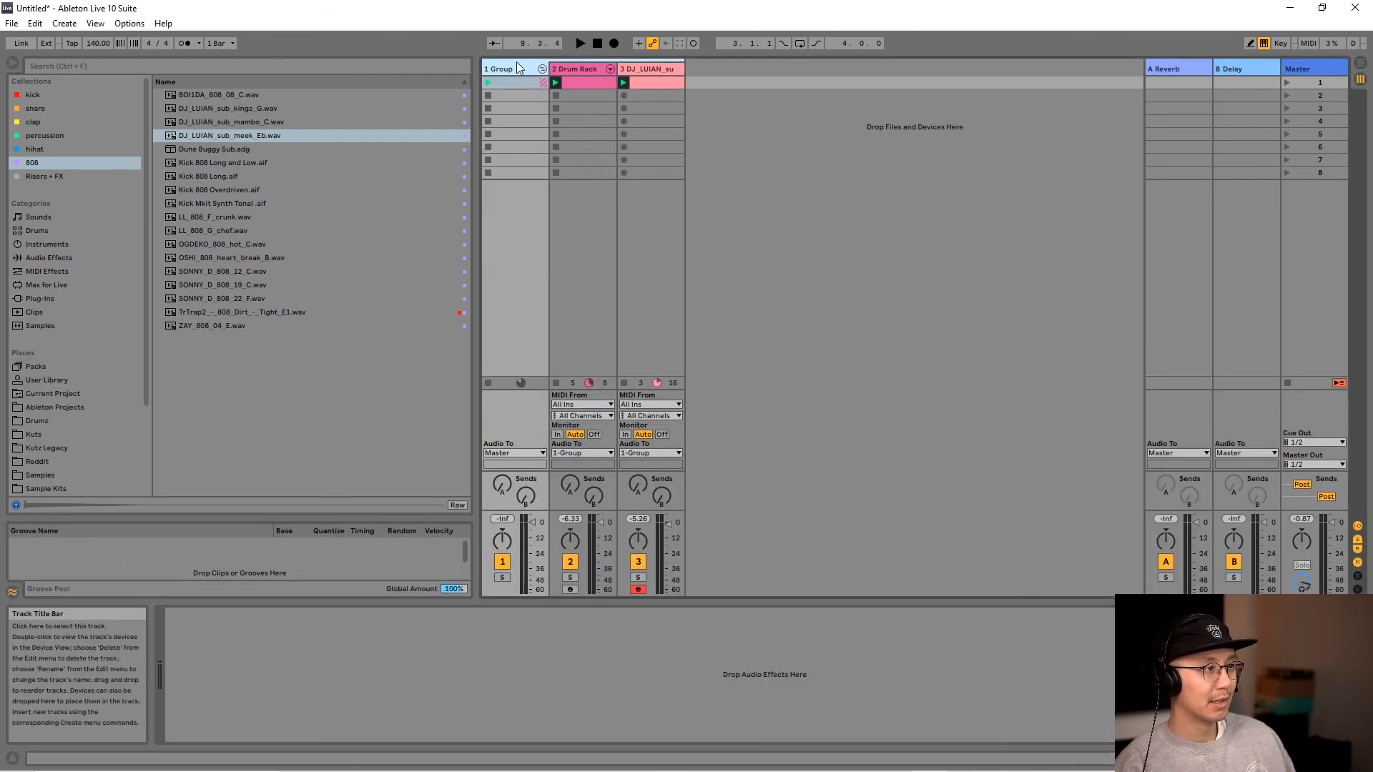
- Load the Soundtoys Decapitator plug-in onto the group track and move its window clear of the browser
click(62, 299)
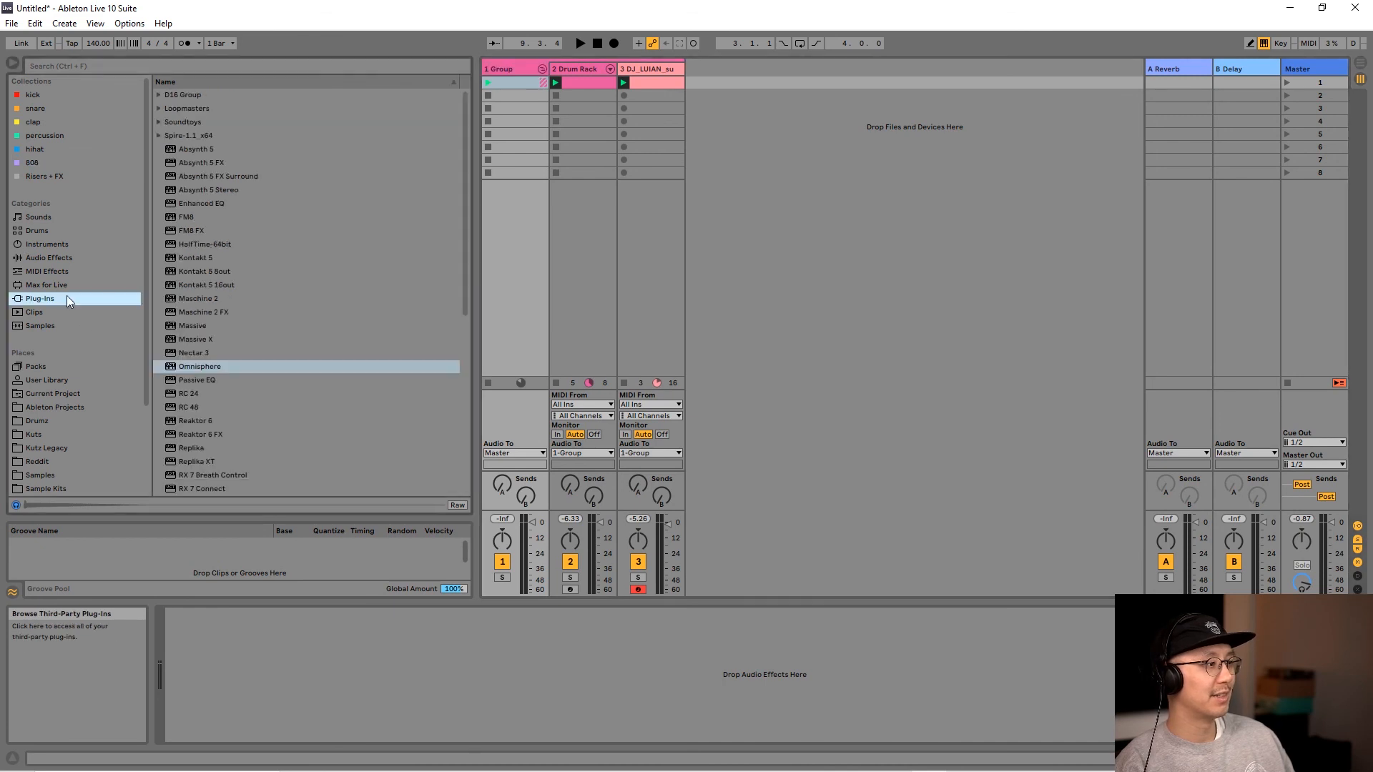
click(159, 94)
click(159, 94)
click(160, 108)
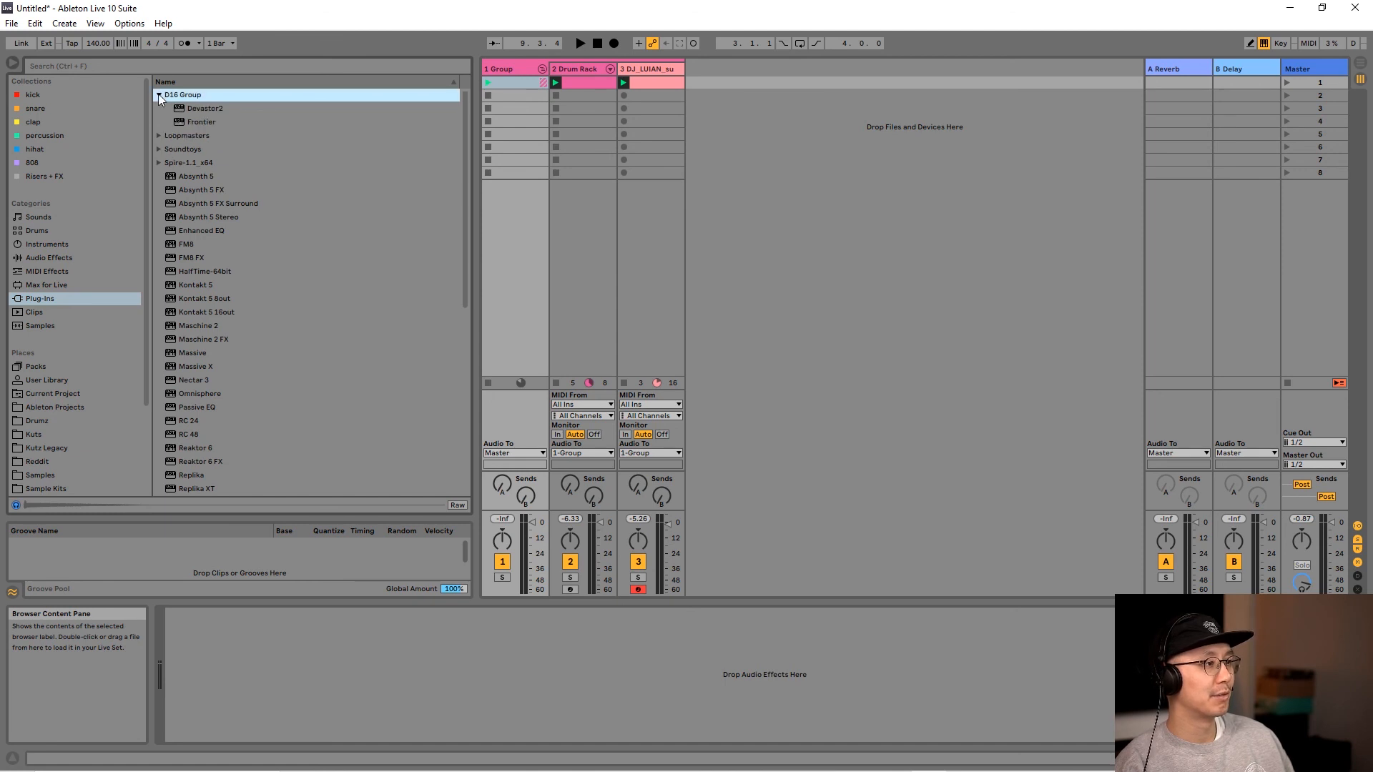
click(157, 148)
click(197, 136)
drag(197, 136, 550, 668)
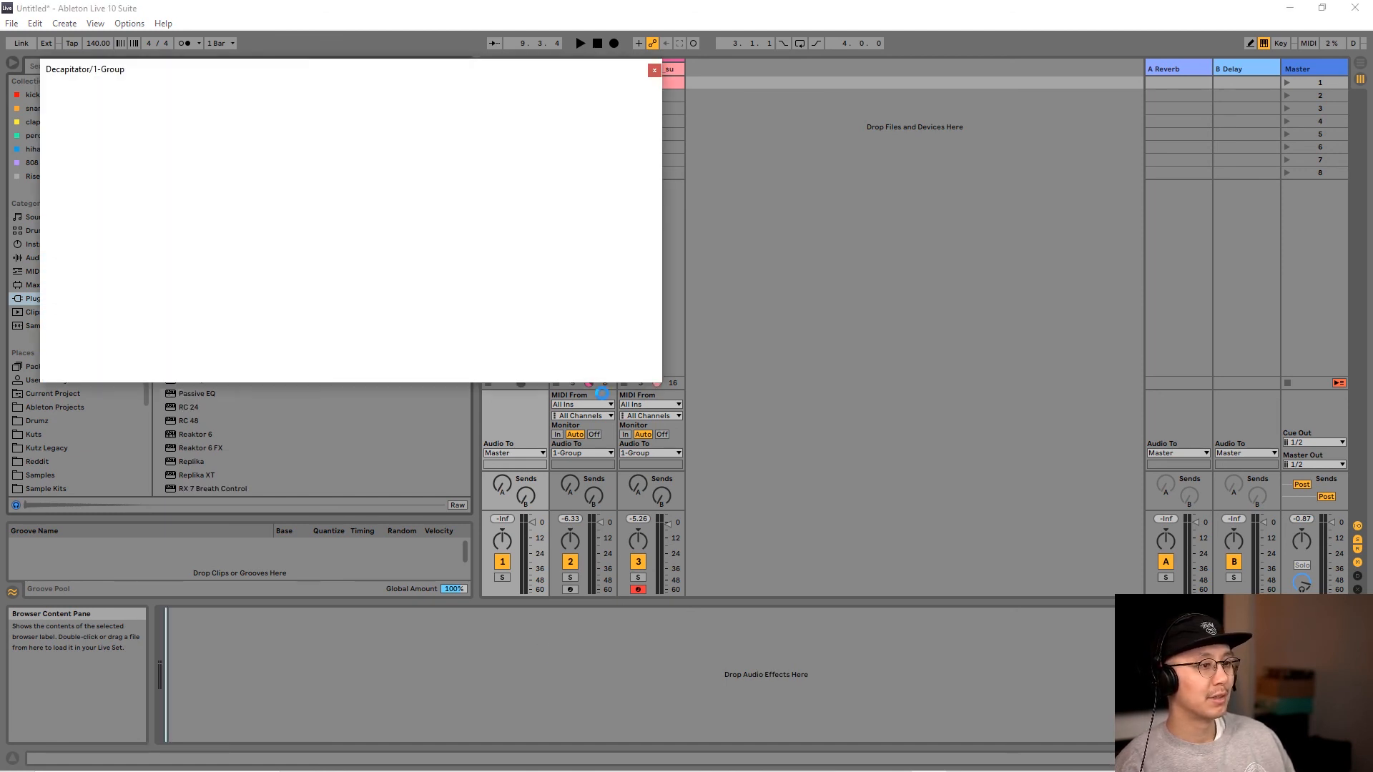
drag(556, 68, 914, 242)
- Play the beat, try Decapitator's Punish mode while adjusting the Drive, and switch Punish back off
key(space)
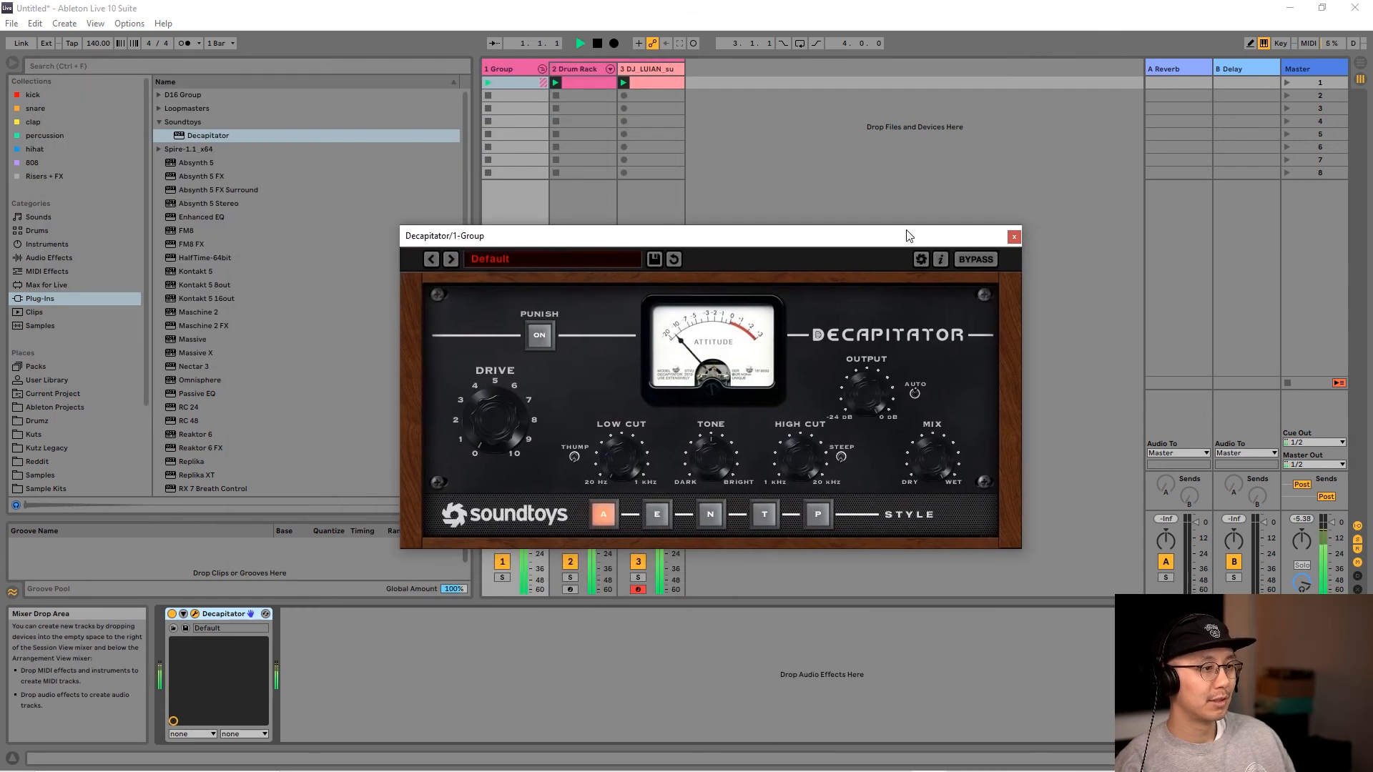
click(539, 335)
mouse_move(499, 420)
mouse_down()
mouse_move(480, 395)
mouse_move(478, 414)
mouse_up()
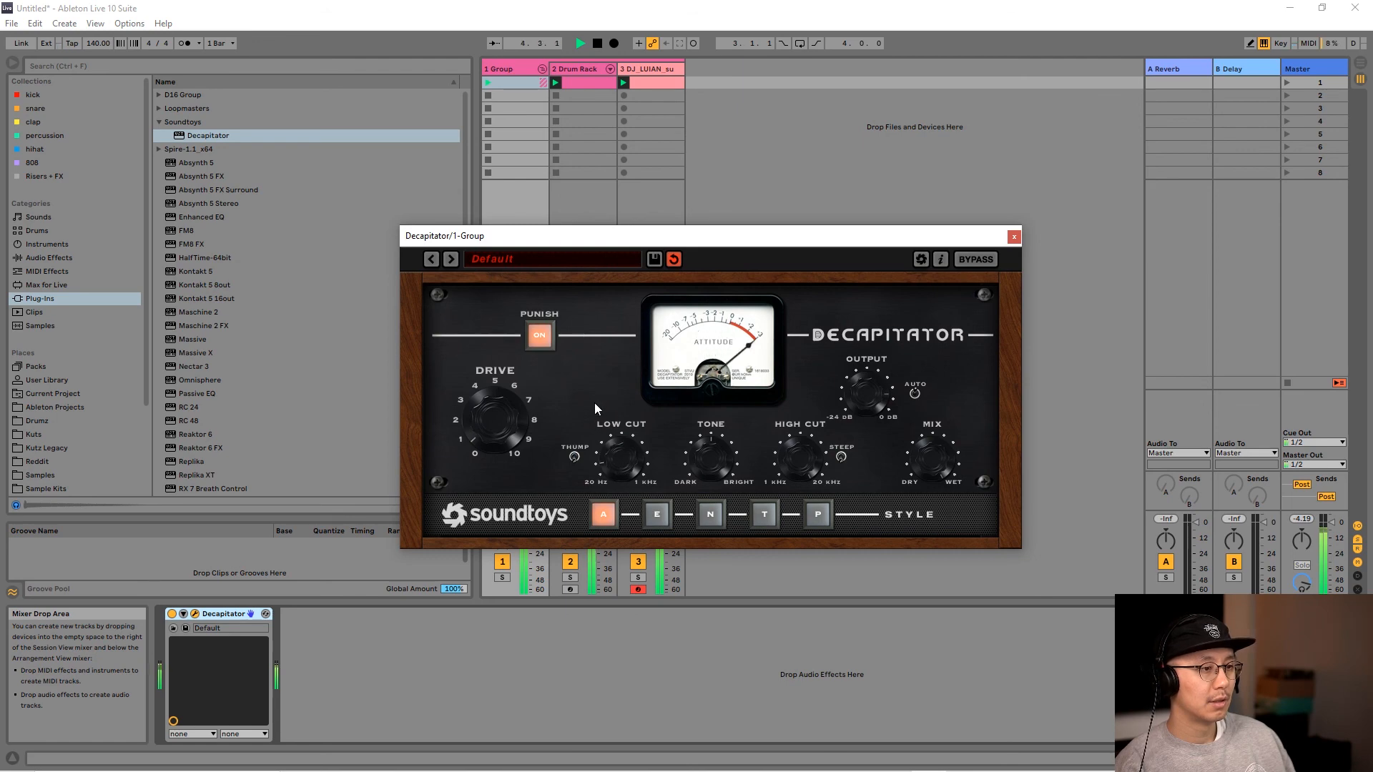
drag(527, 422, 477, 363)
click(540, 336)
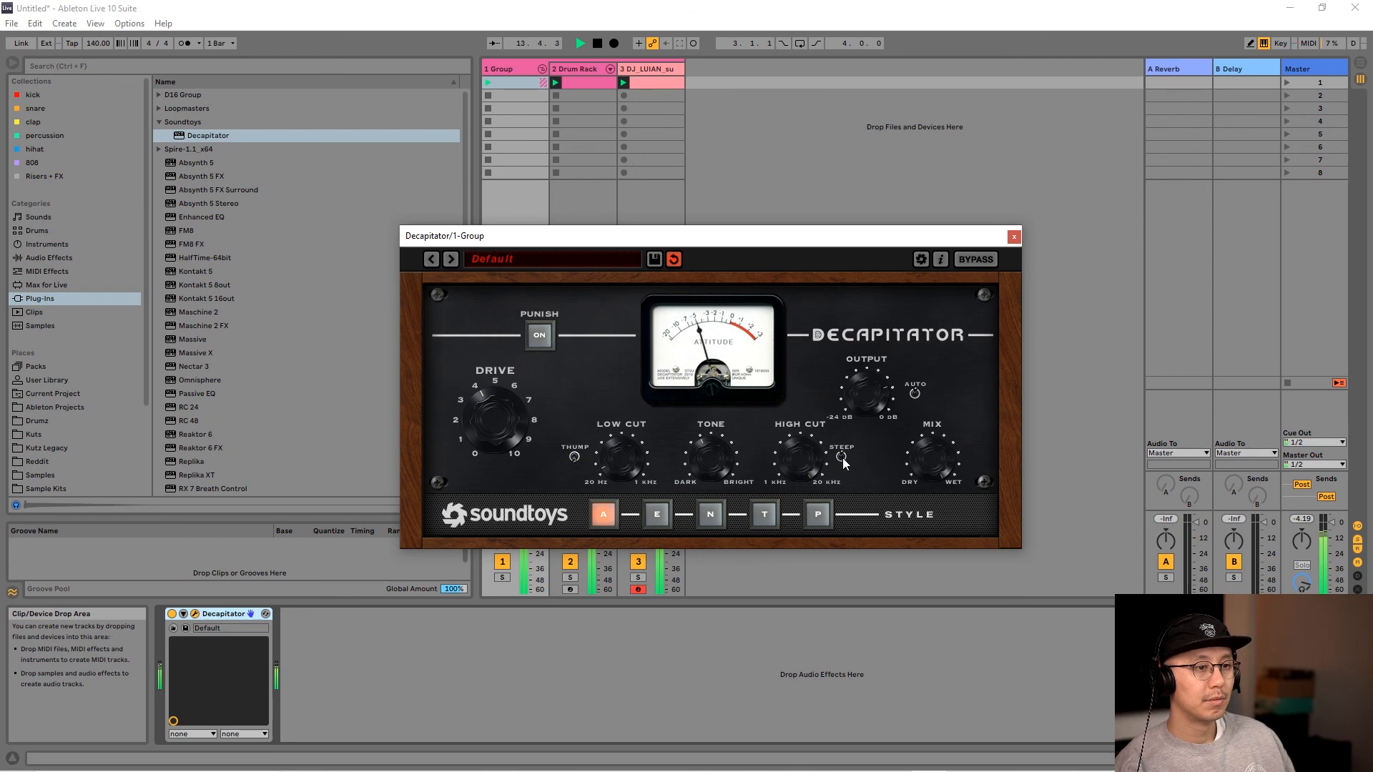
- Close the Decapitator window, lower the 808 track's volume to -4.0 dB, and stop playback
click(1015, 238)
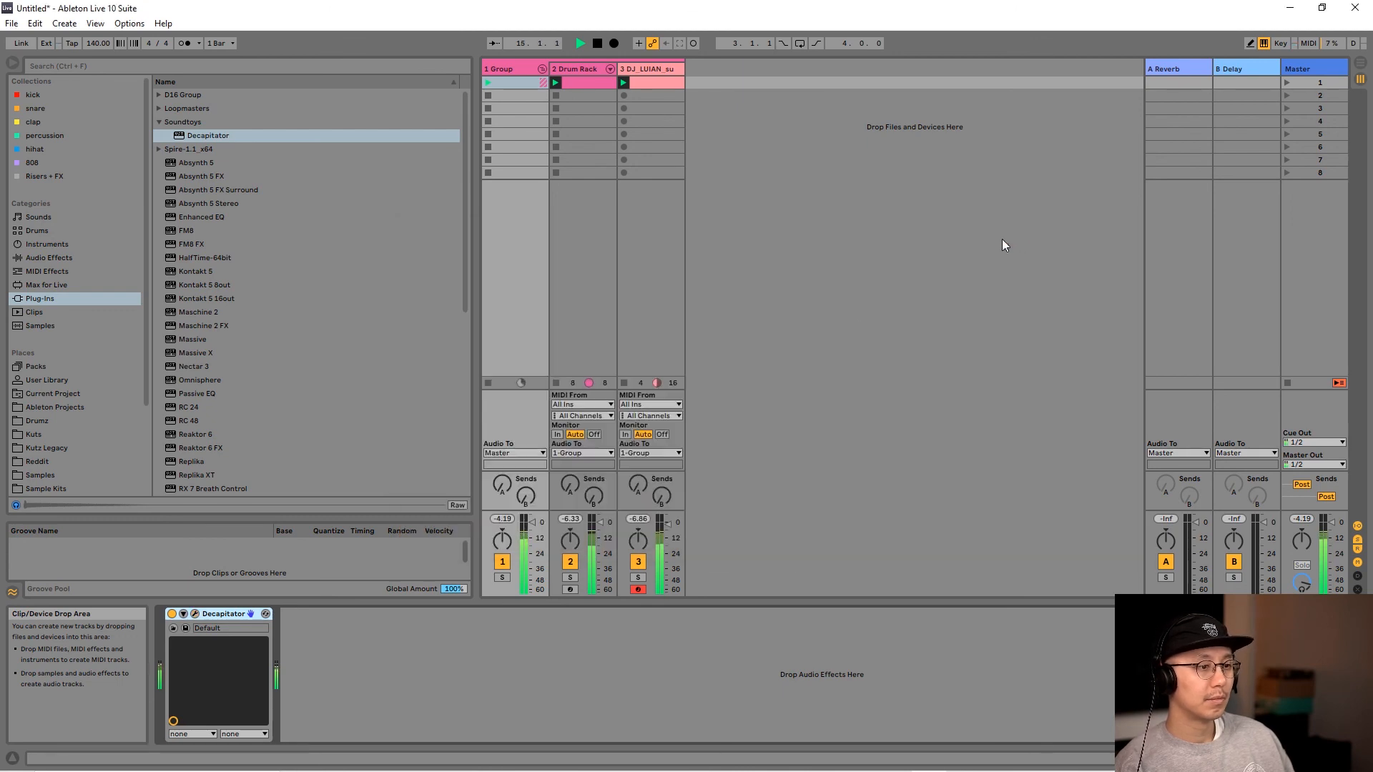
drag(668, 523, 669, 533)
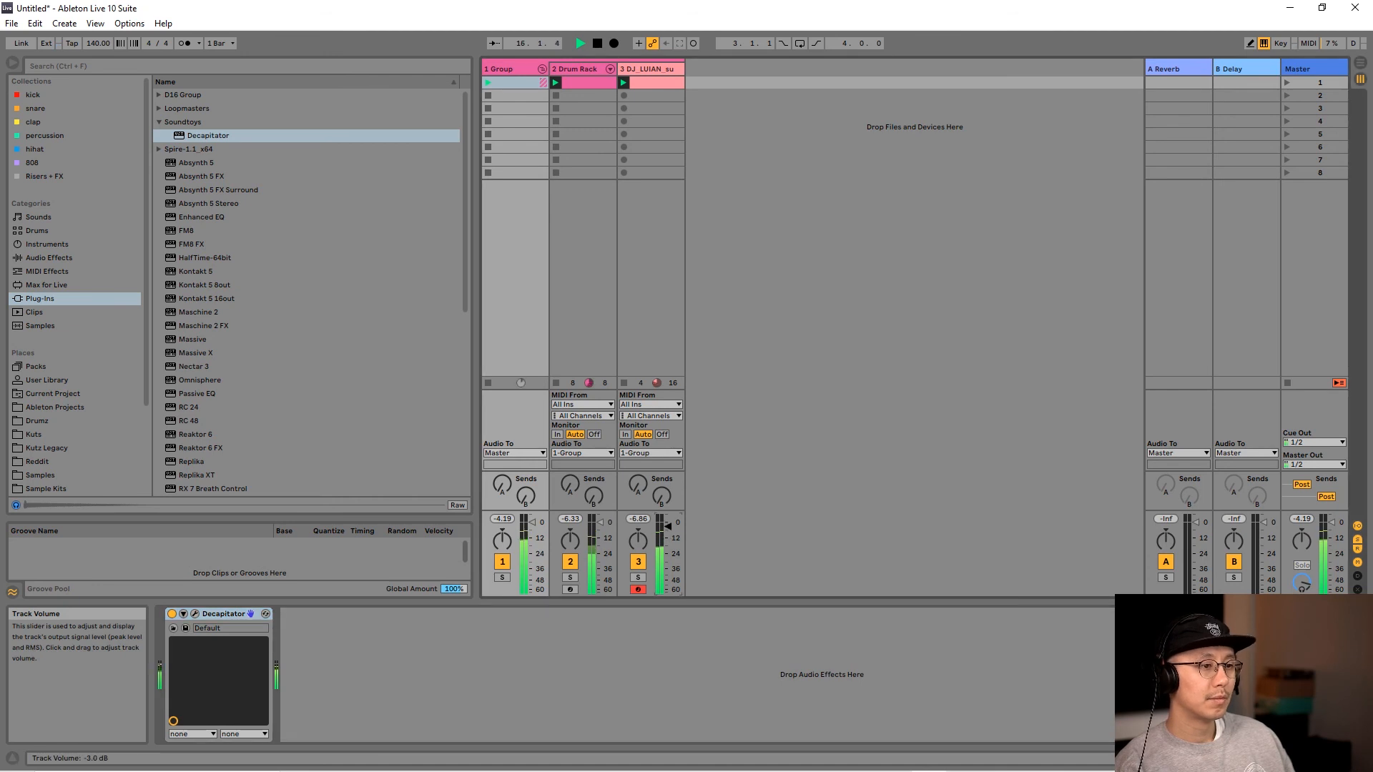
key(space)
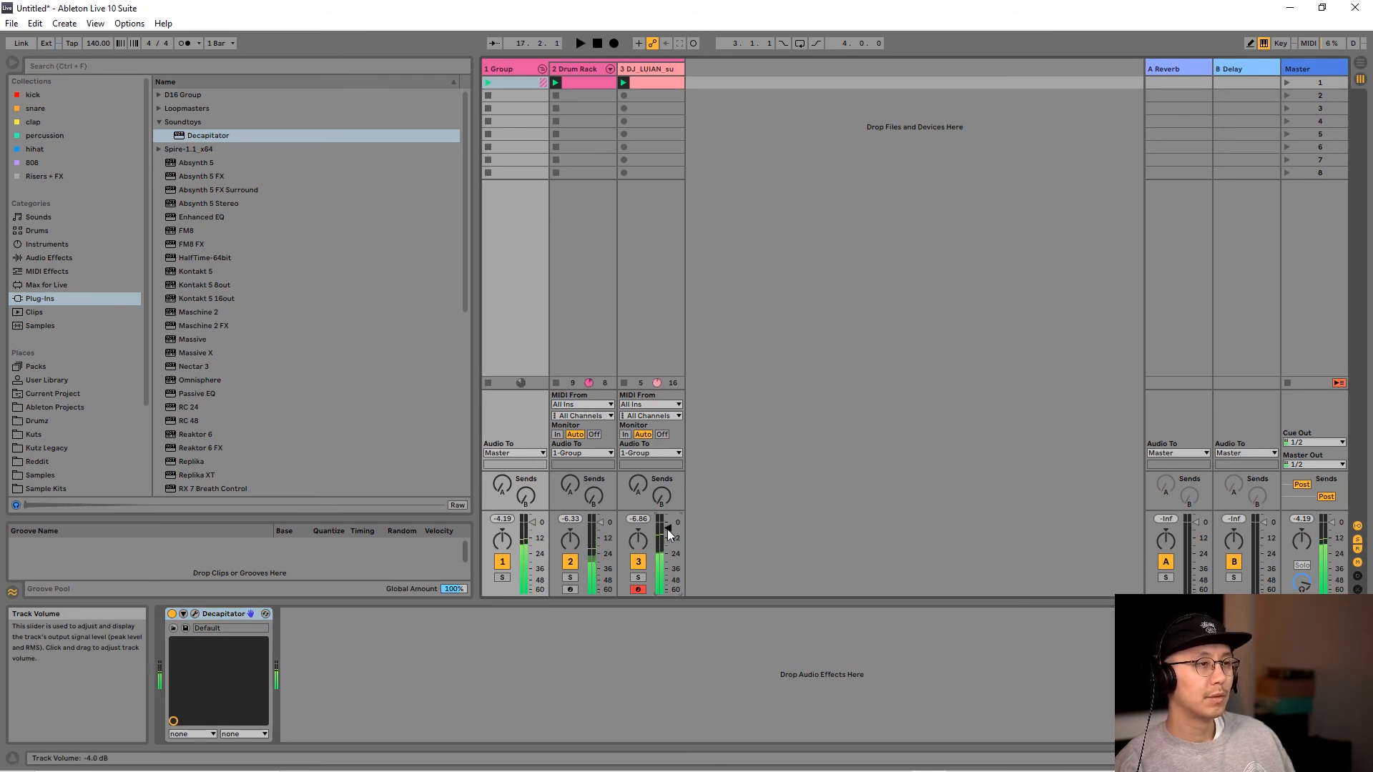
- Review the notes in the 808 and Drum Rack clips and show the Drum Rack's devices
click(655, 85)
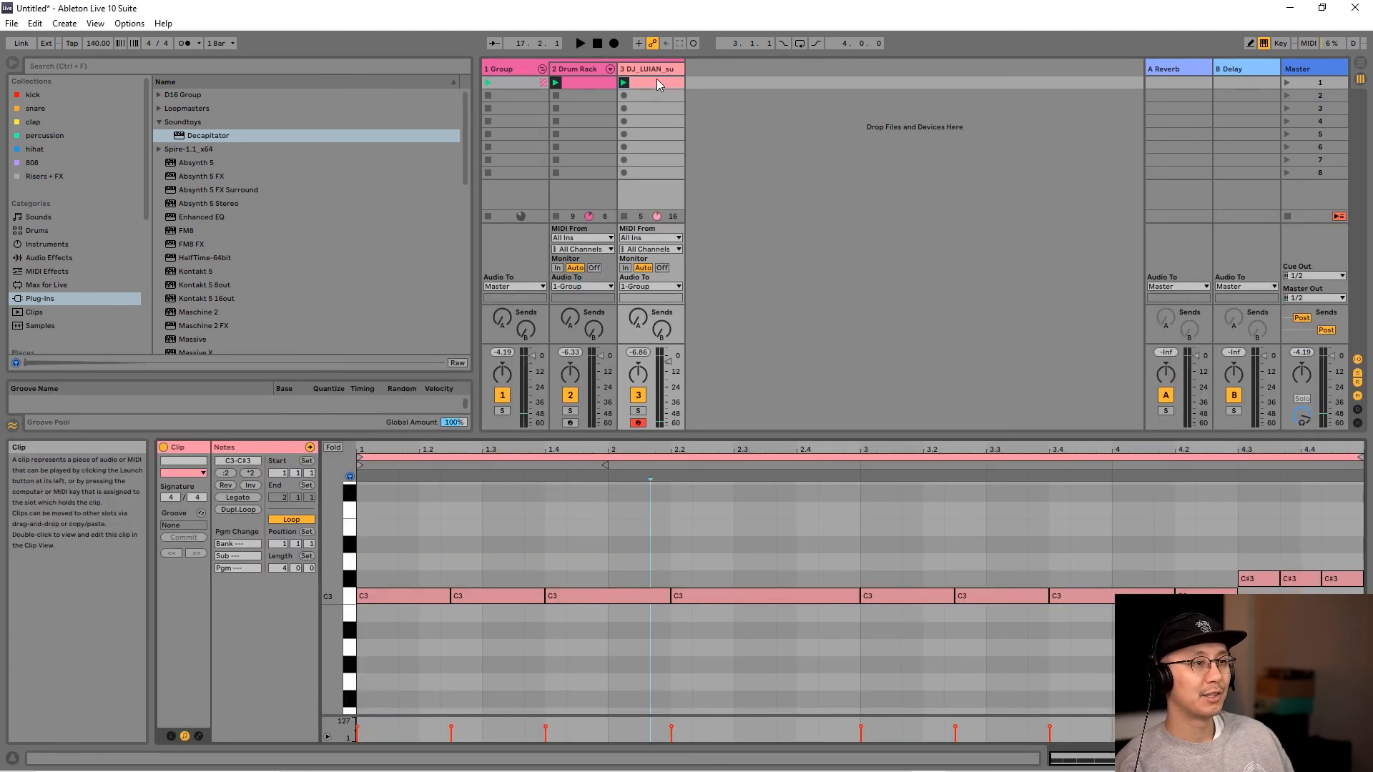
click(588, 84)
key(shift+Tab)
key(shift+Tab)
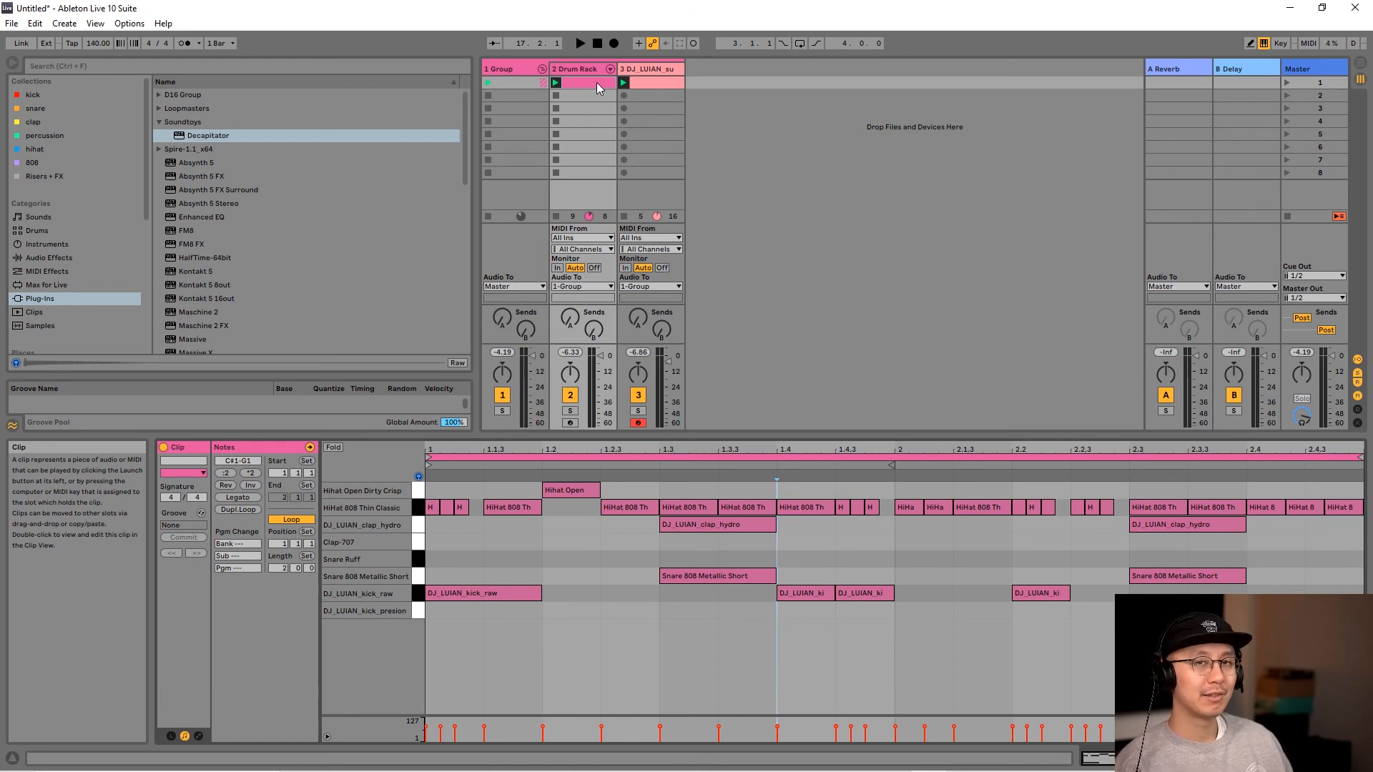
key(shift+Tab)
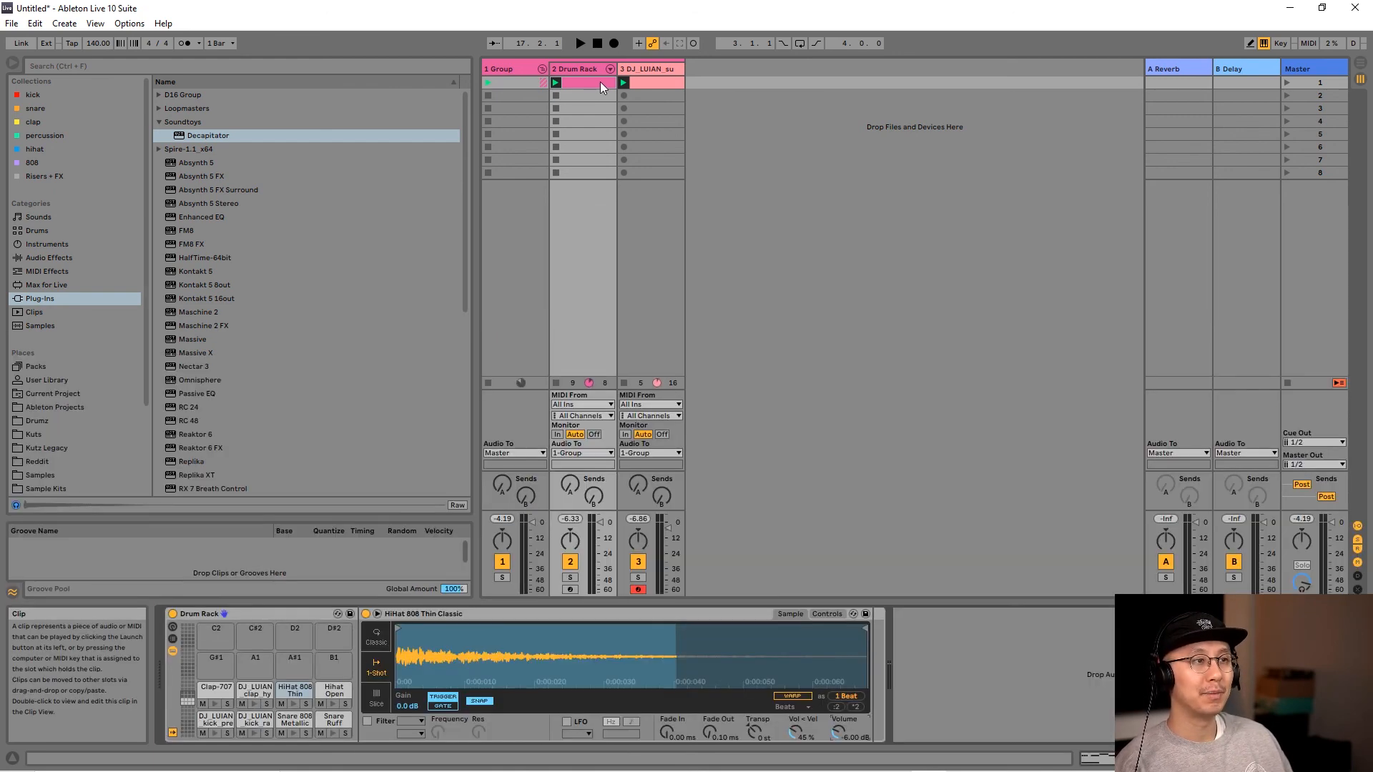